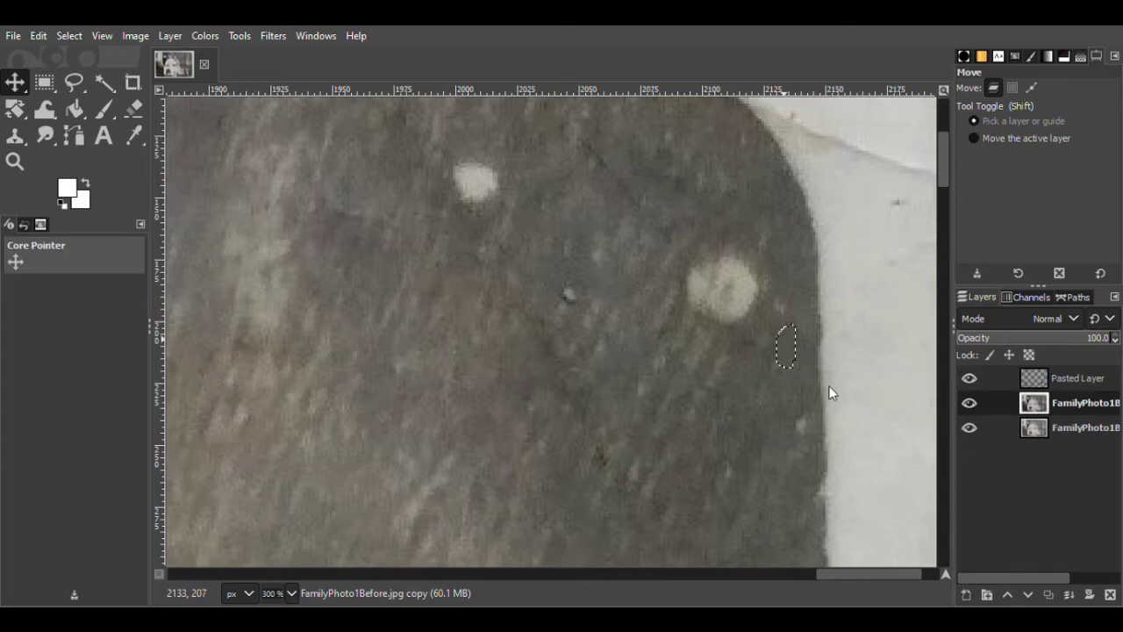
# - Copy the selected texture to a new layer and place merged duplicates of it along the large white spot's right edge
pyautogui.hotkey('ctrl', 'c')
pyautogui.hotkey('ctrl', 'v')
pyautogui.hotkey('shift', 'ctrl', 'n')
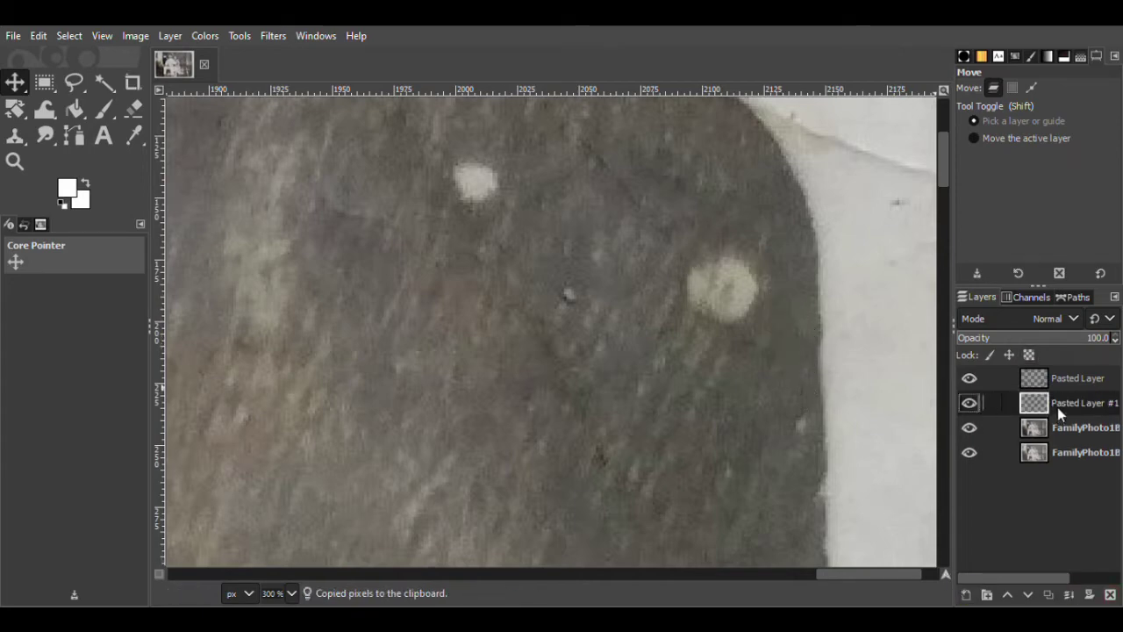
pyautogui.hotkey('shift', 'ctrl', 'd')
pyautogui.moveTo(780, 317); pyautogui.dragTo(766, 316)
pyautogui.hotkey('shift', 'e')
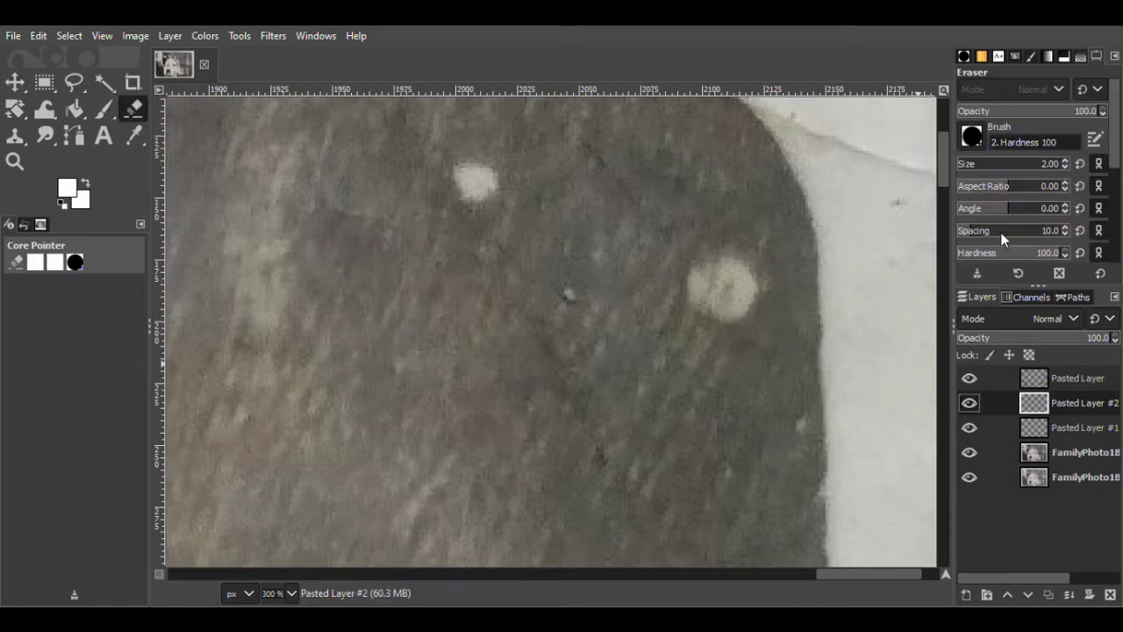
pyautogui.click(969, 404)
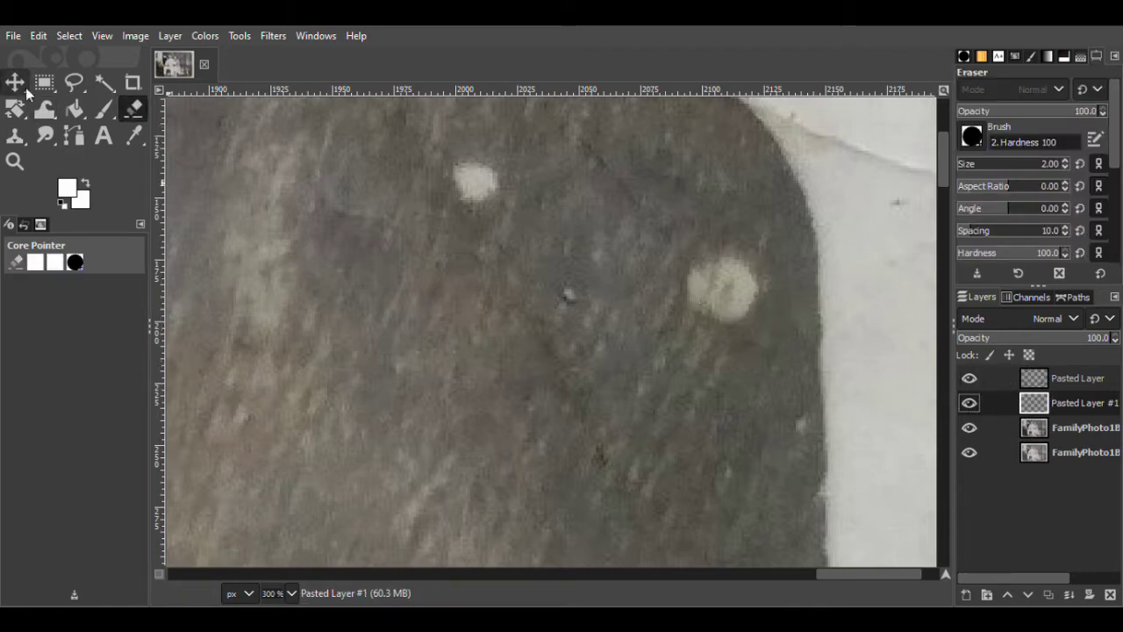
# - Lasso an oval patch above the large white spot and copy it from the FamilyPhoto1Before.jpg copy layer to a new layer
pyautogui.press('m')
pyautogui.press('f')
pyautogui.moveTo(762, 182); pyautogui.dragTo(739, 226)
pyautogui.click(761, 183)
pyautogui.press('Return')
pyautogui.click(1085, 428)
pyautogui.press('m')
pyautogui.hotkey('ctrl', 'shift', 'c')
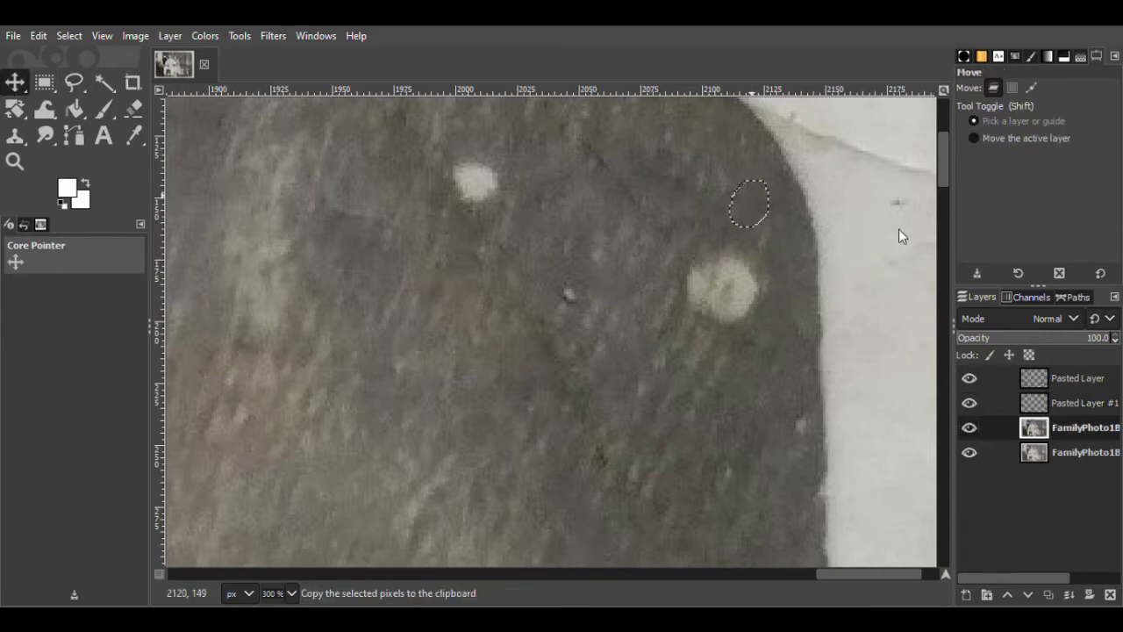
pyautogui.hotkey('ctrl', 'v')
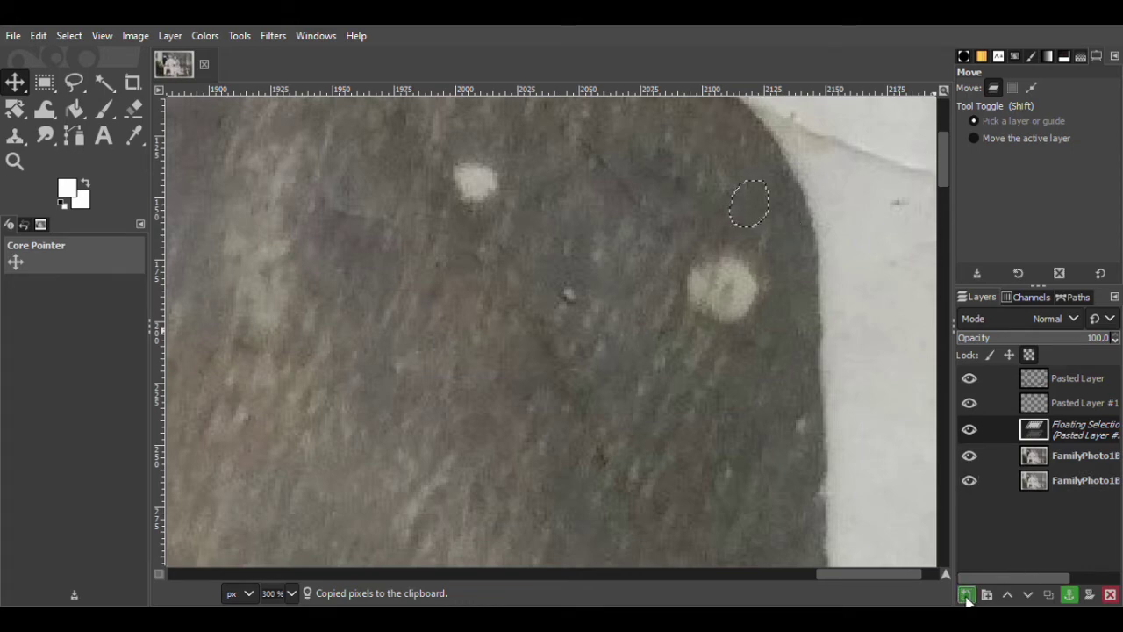
pyautogui.click(965, 594)
# - Duplicate the oval patch and move the duplicate down onto the large white spot
pyautogui.hotkey('shift', 'e')
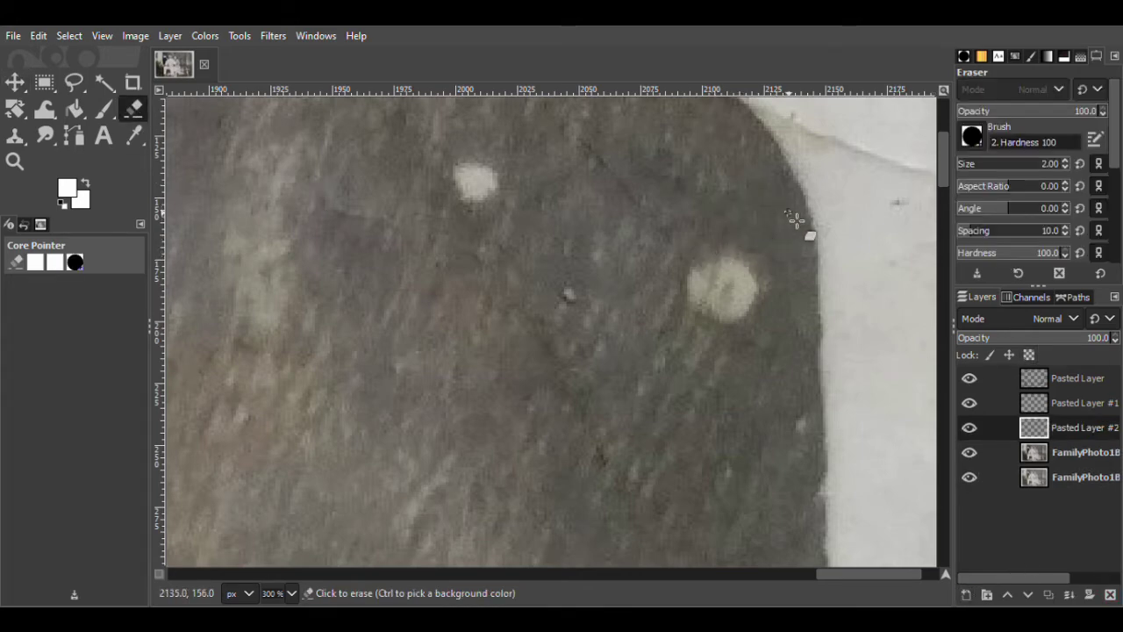
pyautogui.press('m')
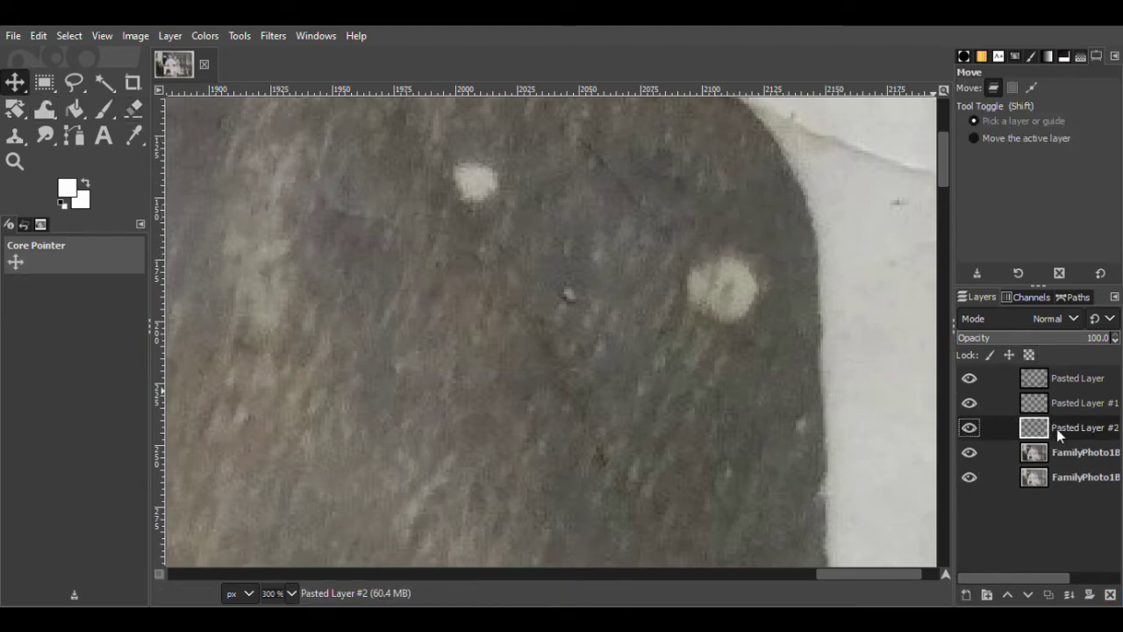
pyautogui.hotkey('ctrl', 'shift', 'd')
pyautogui.moveTo(762, 238); pyautogui.dragTo(712, 302)
pyautogui.click(1025, 422)
pyautogui.hotkey('ctrl', 'e')
pyautogui.click(969, 425)
pyautogui.click(969, 424)
# - Add further duplicates of the oval patch to cover the rest of the large white spot
pyautogui.hotkey('ctrl', 'shift', 'd')
pyautogui.click(1067, 426)
pyautogui.hotkey('ctrl', 'shift', 'd')
pyautogui.click(1063, 433)
pyautogui.hotkey('ctrl', 'shift', 'd')
pyautogui.hotkey('ctrl', 'v')
pyautogui.click(130, 107)
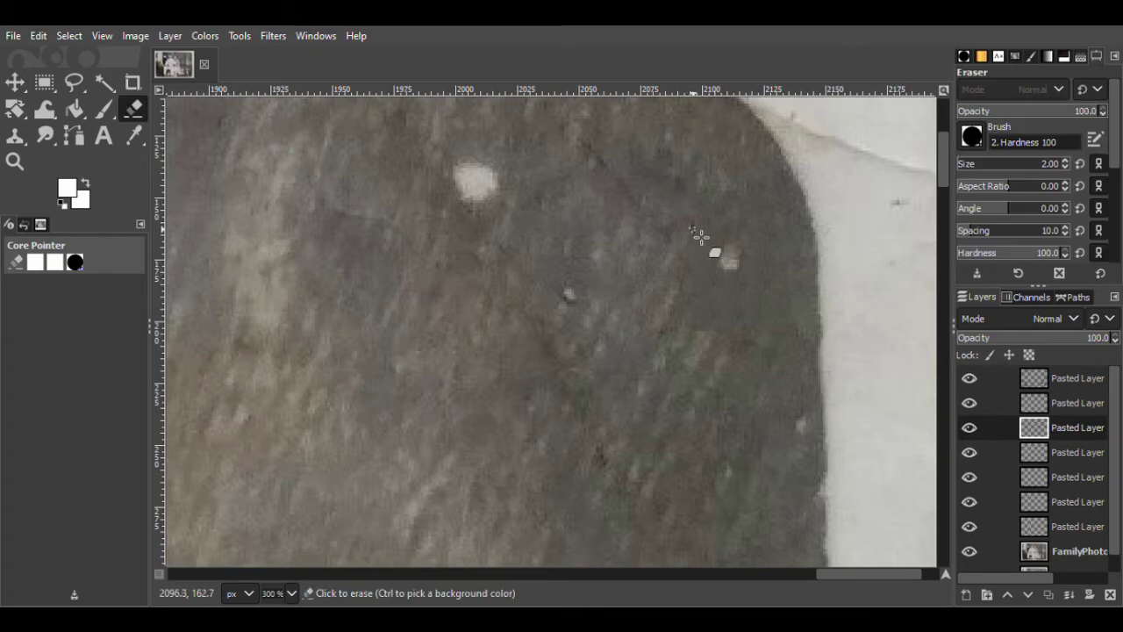
pyautogui.hotkey('ctrl', 'v')
pyautogui.press('m')
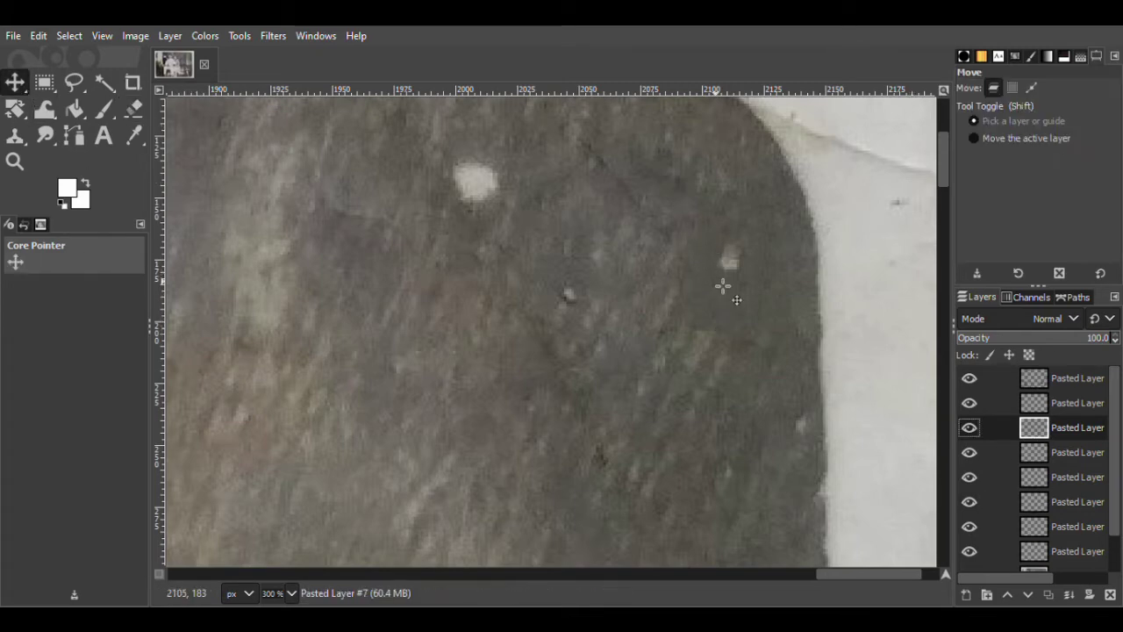
# - Merge the patch layers over the large spot down into one layer and save the image
pyautogui.click(976, 216)
pyautogui.rightClick(1055, 412)
pyautogui.click(976, 215)
pyautogui.rightClick(1059, 412)
pyautogui.click(975, 213)
pyautogui.hotkey('ctrl', 'z')
pyautogui.hotkey('ctrl', 'z')
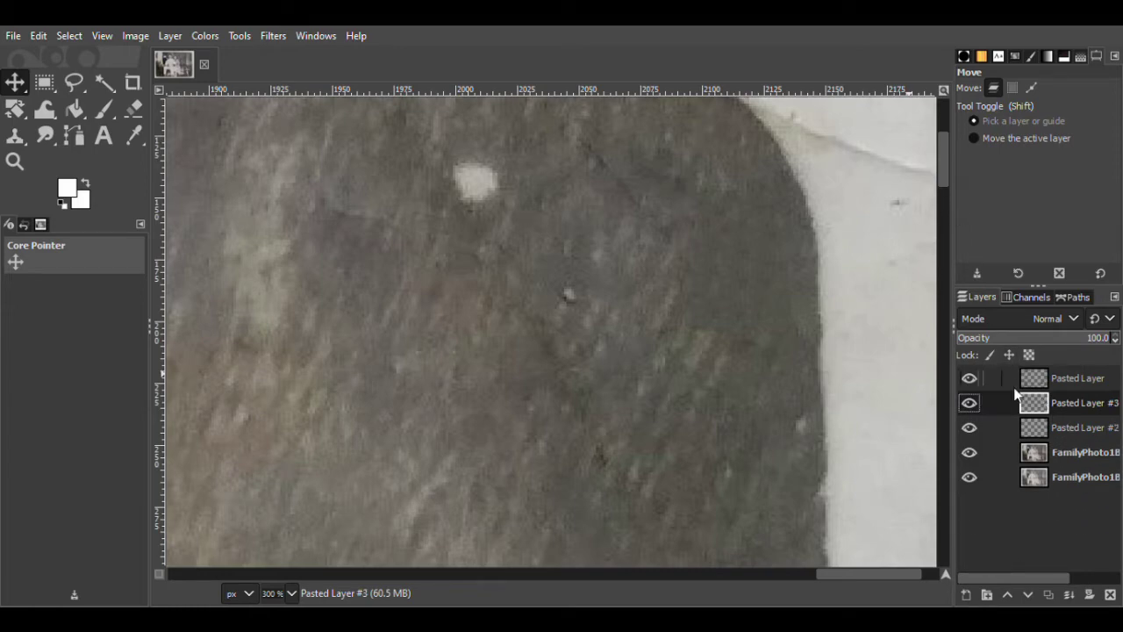
pyautogui.hotkey('ctrl', 'z')
pyautogui.hotkey('ctrl', 's')
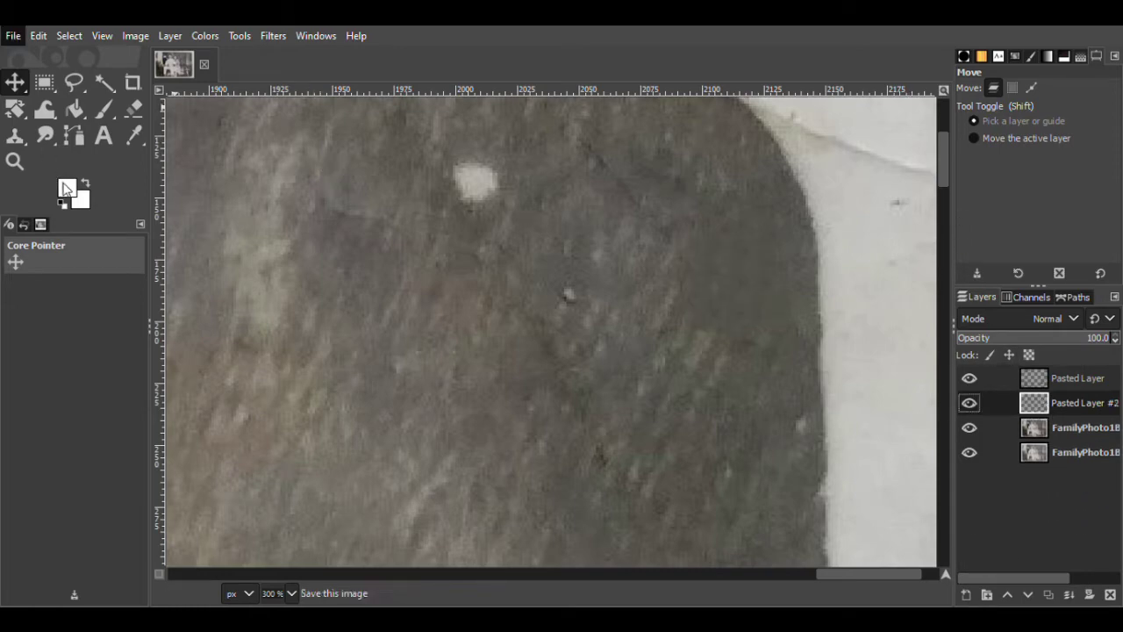
# - Lasso a smooth patch beneath the dark crack mark and copy it from the FamilyPhoto1Before.jpg copy layer to a new layer
pyautogui.click(77, 88)
pyautogui.moveTo(865, 575); pyautogui.dragTo(848, 575)
pyautogui.moveTo(700, 481); pyautogui.dragTo(682, 499)
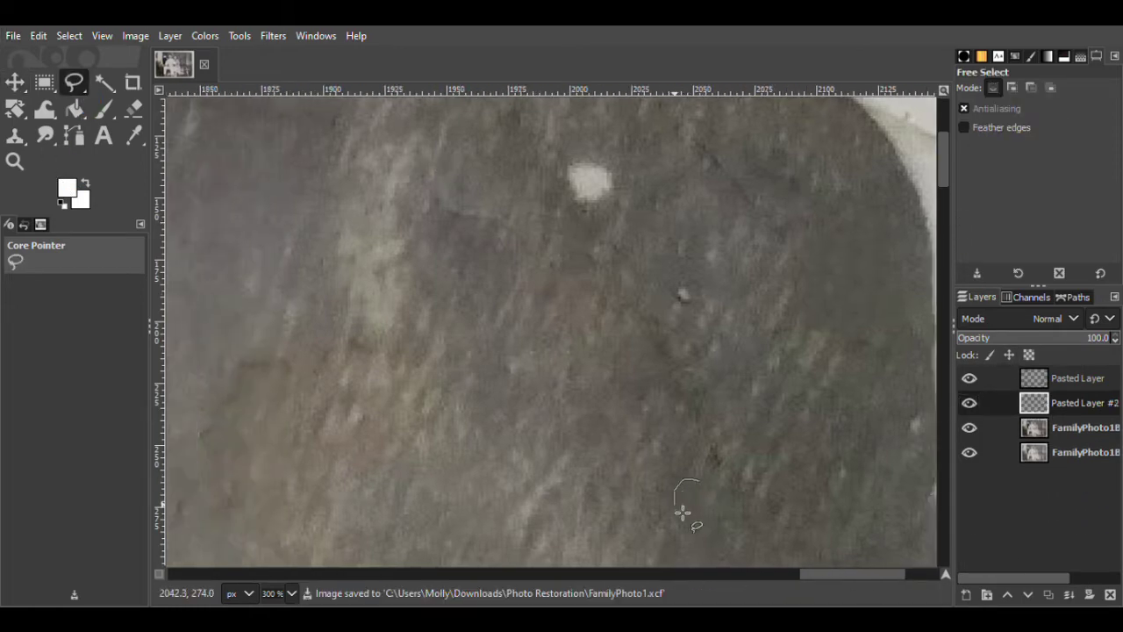
pyautogui.click(1080, 427)
pyautogui.click(14, 84)
pyautogui.hotkey('ctrl', 'c')
pyautogui.hotkey('ctrl', 'v')
pyautogui.hotkey('shift', 'ctrl', 'n')
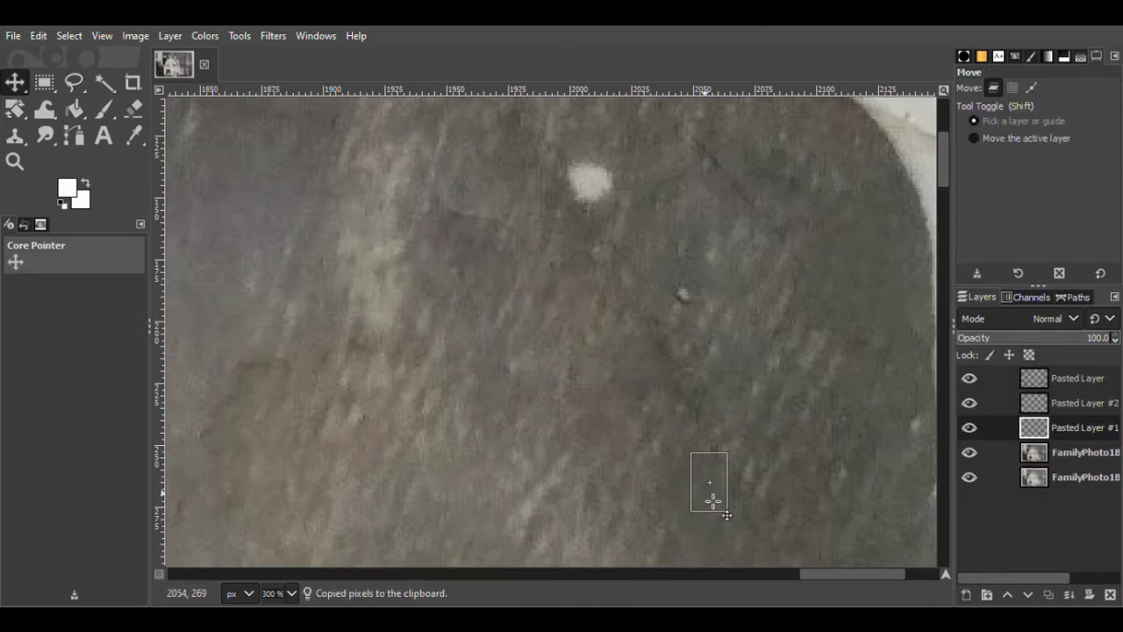
# - Place several duplicates of the new patch over the dark crack mark and the uneven texture around it
pyautogui.hotkey('ctrl', 'v')
pyautogui.hotkey('shift', 'ctrl', 'n')
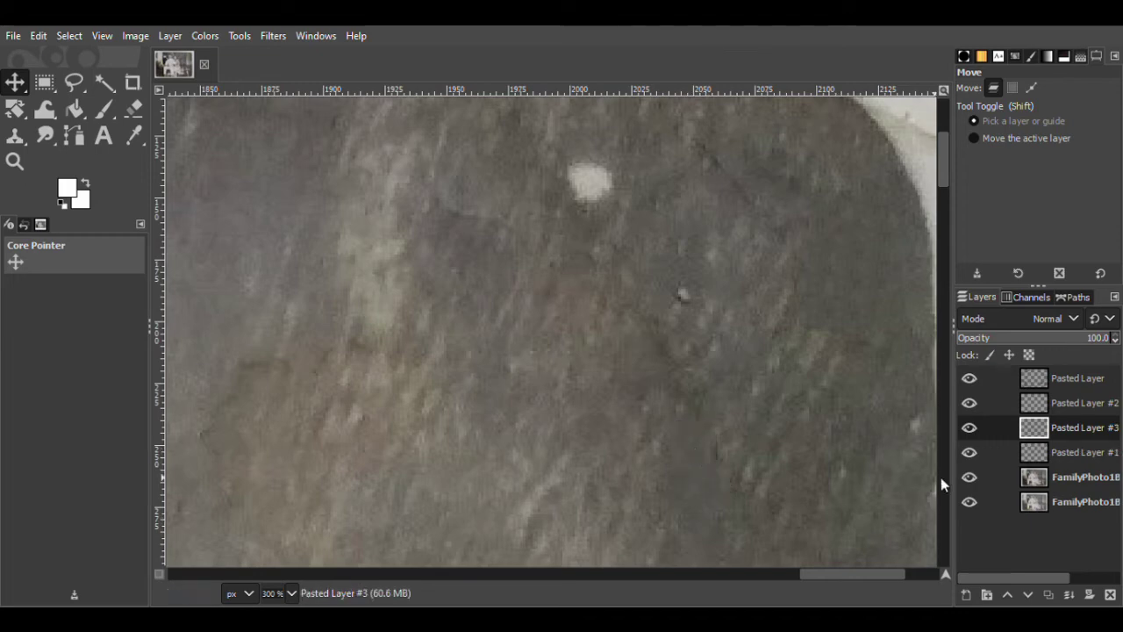
pyautogui.hotkey('ctrl', 'v')
pyautogui.hotkey('shift', 'ctrl', 'n')
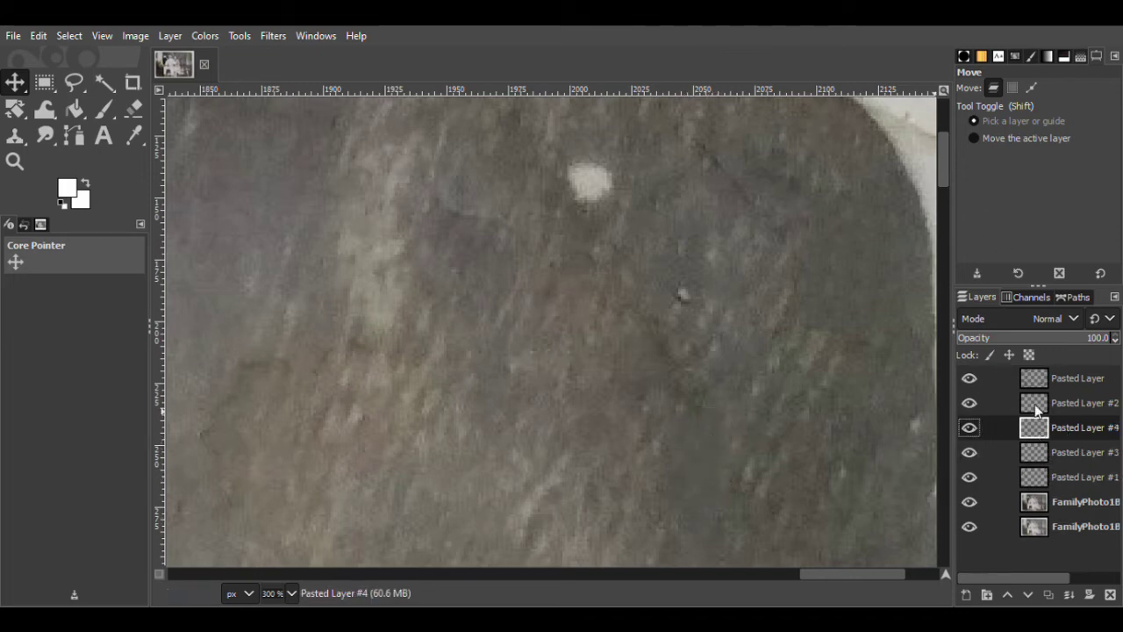
pyautogui.hotkey('ctrl', 'v')
pyautogui.hotkey('shift', 'ctrl', 'n')
pyautogui.moveTo(724, 469); pyautogui.dragTo(741, 518)
pyautogui.click(1080, 427)
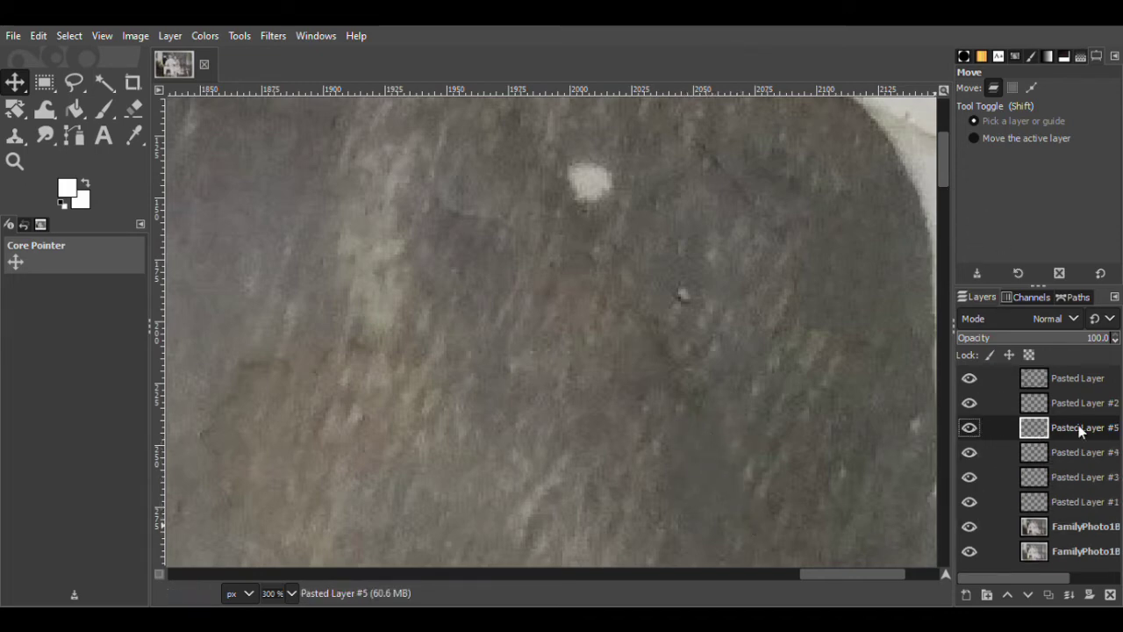
# - Merge the duplicated patch layers over the crack mark down into one layer
pyautogui.press('Delete')
pyautogui.rightClick(1070, 424)
pyautogui.click(969, 212)
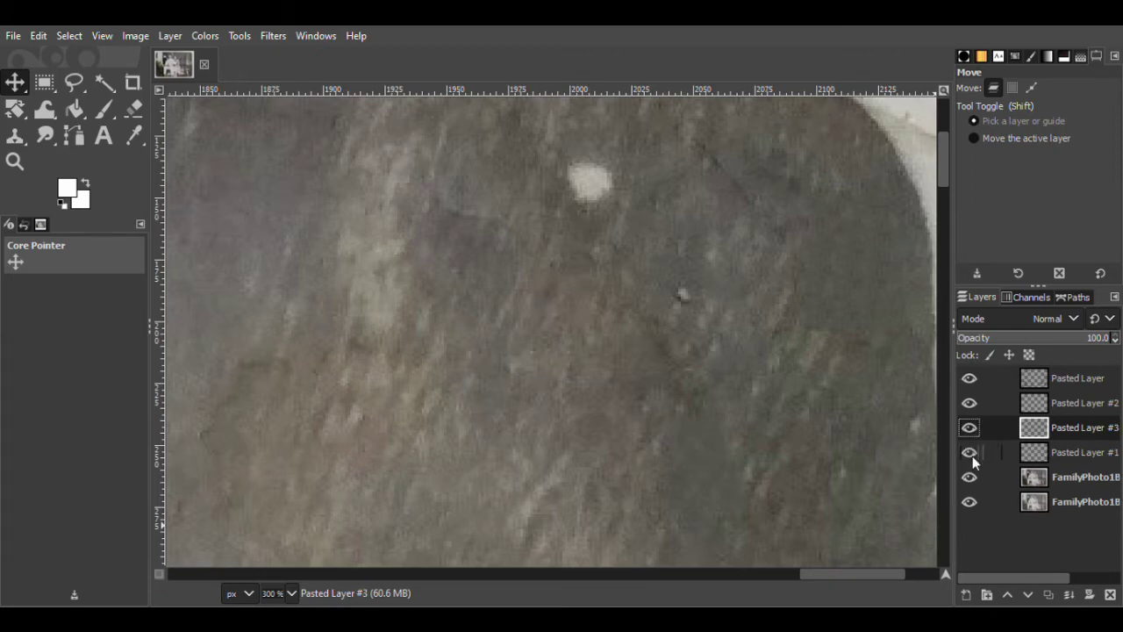
pyautogui.hotkey('ctrl', 'z')
pyautogui.rightClick(1068, 427)
pyautogui.click(976, 210)
pyautogui.rightClick(1067, 429)
pyautogui.click(976, 211)
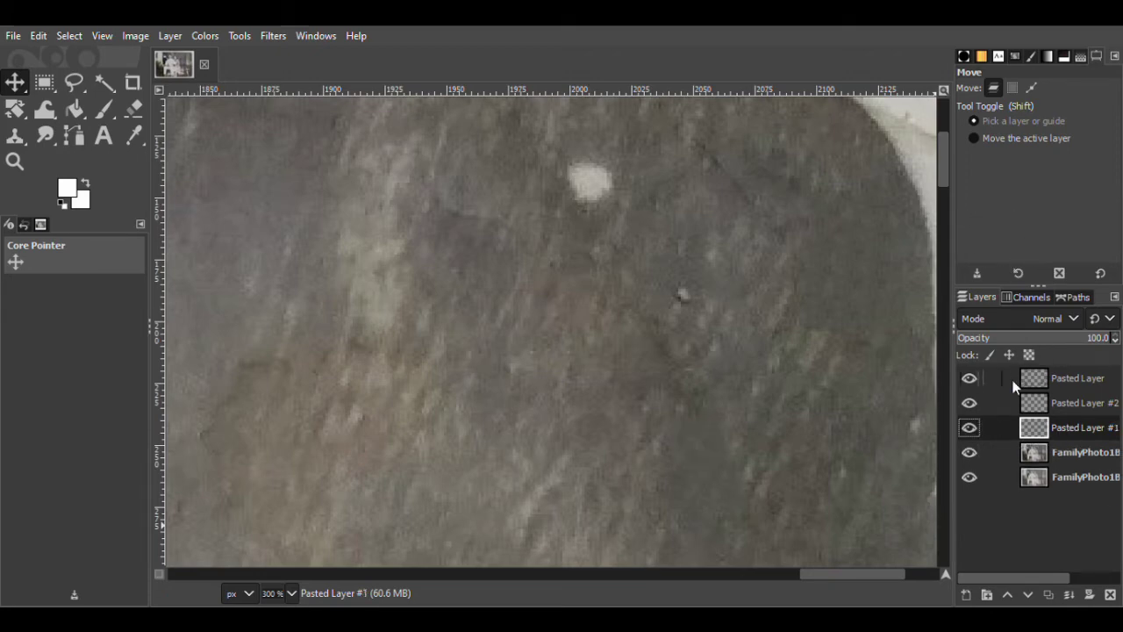
# - Duplicate the merged patch and move the duplicates up over the mottled area above the covered crack mark
pyautogui.click(956, 176)
pyautogui.moveTo(719, 481); pyautogui.dragTo(777, 398)
pyautogui.rightClick(1076, 426)
pyautogui.click(995, 188)
pyautogui.click(966, 193)
pyautogui.rightClick(1032, 430)
pyautogui.click(978, 198)
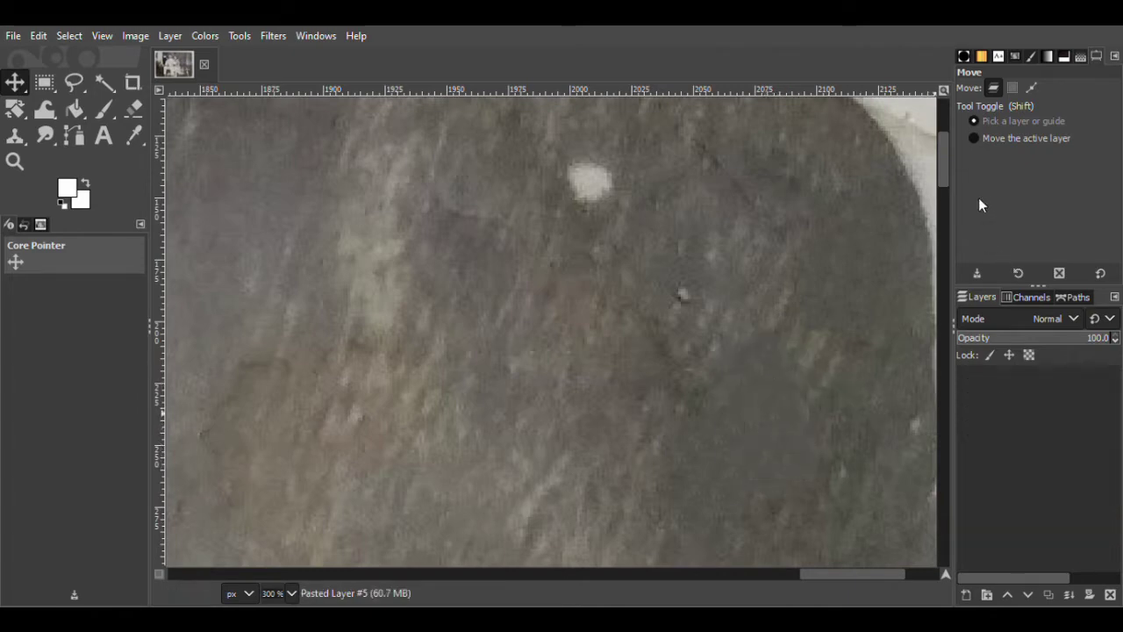
# - Merge the extended patch layers into one and toggle its visibility to compare the repair
pyautogui.rightClick(1065, 427)
pyautogui.click(991, 225)
pyautogui.rightClick(1065, 428)
pyautogui.click(991, 224)
pyautogui.click(971, 428)
pyautogui.click(970, 428)
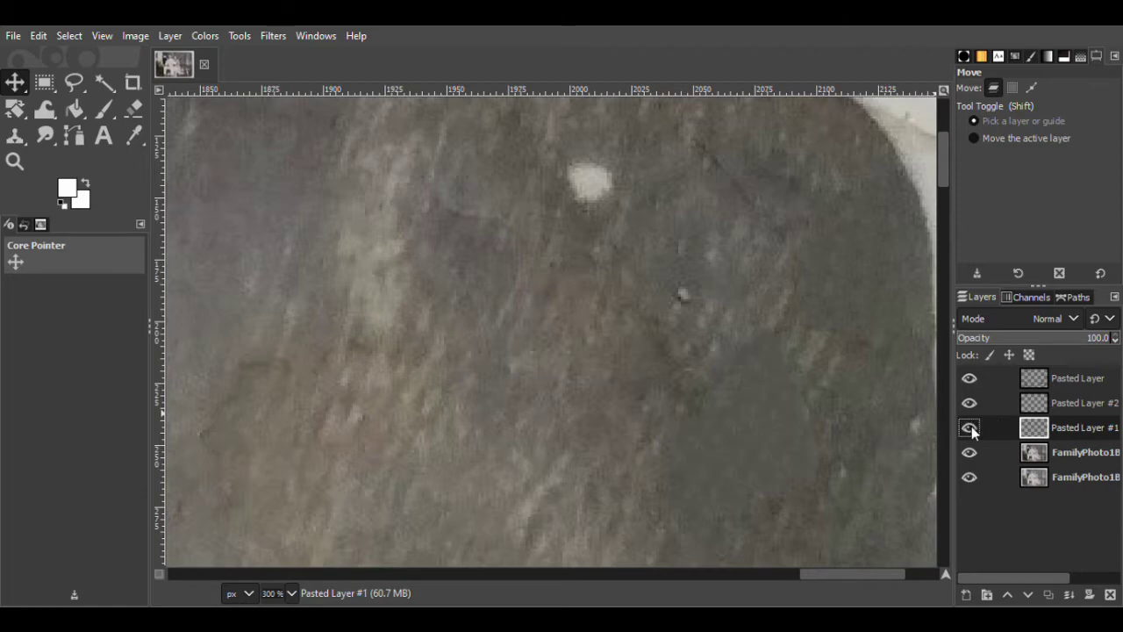
# - Lasso a patch of the purplish-grey background beside the pale streak and copy it from the photo copy layer to a new layer
pyautogui.click(75, 83)
pyautogui.moveTo(301, 204)
pyautogui.mouseDown()
pyautogui.moveTo(259, 263)
pyautogui.moveTo(299, 231)
pyautogui.moveTo(306, 196)
pyautogui.mouseUp()
pyautogui.click(1048, 453)
pyautogui.click(7, 86)
pyautogui.hotkey('ctrl', 'c')
pyautogui.hotkey('ctrl', 'v')
pyautogui.click(966, 597)
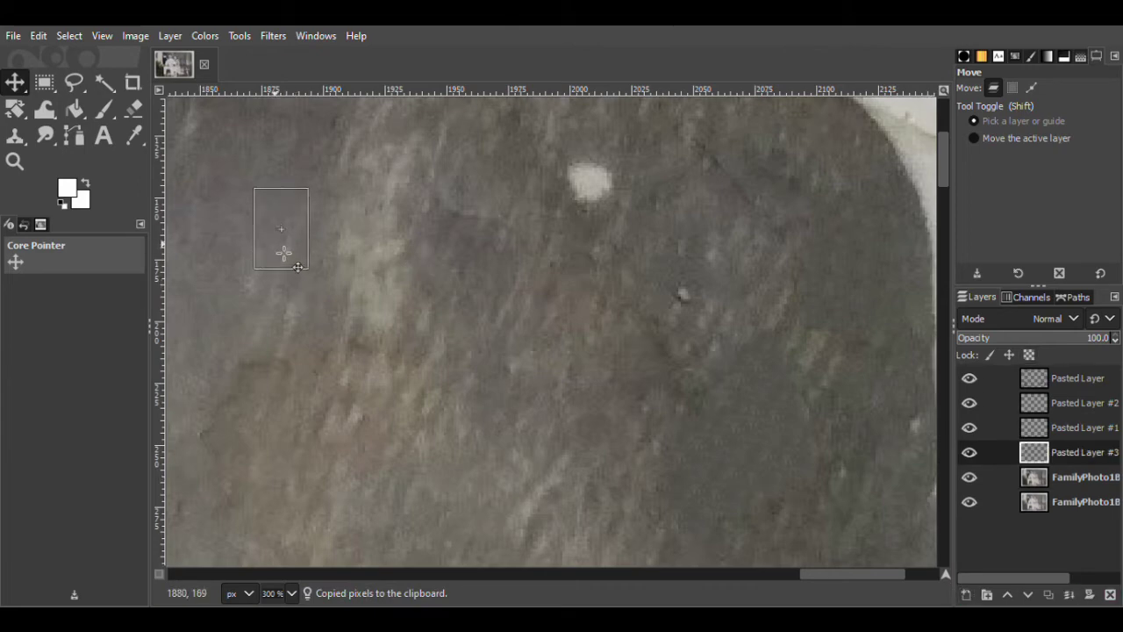
# - Place duplicates of the purplish-grey patch over the surrounding background and set a duplicate's layer opacity to 85
pyautogui.hotkey('ctrl', 'v')
pyautogui.moveTo(321, 246); pyautogui.dragTo(256, 282)
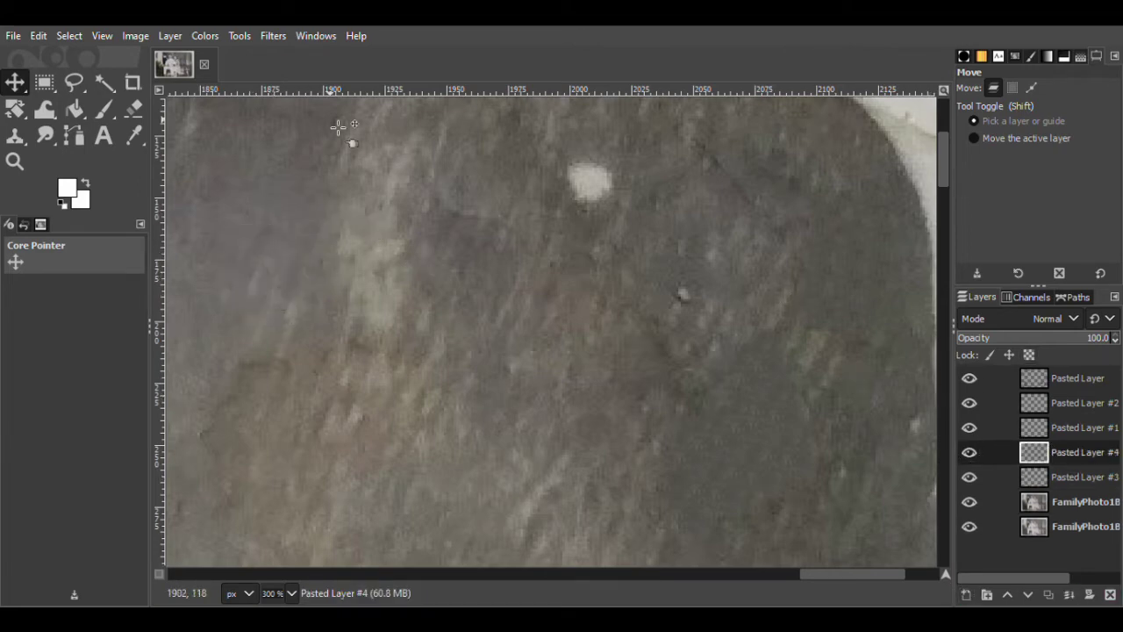
pyautogui.hotkey('shift', 'e')
pyautogui.press('m')
pyautogui.click(143, 107)
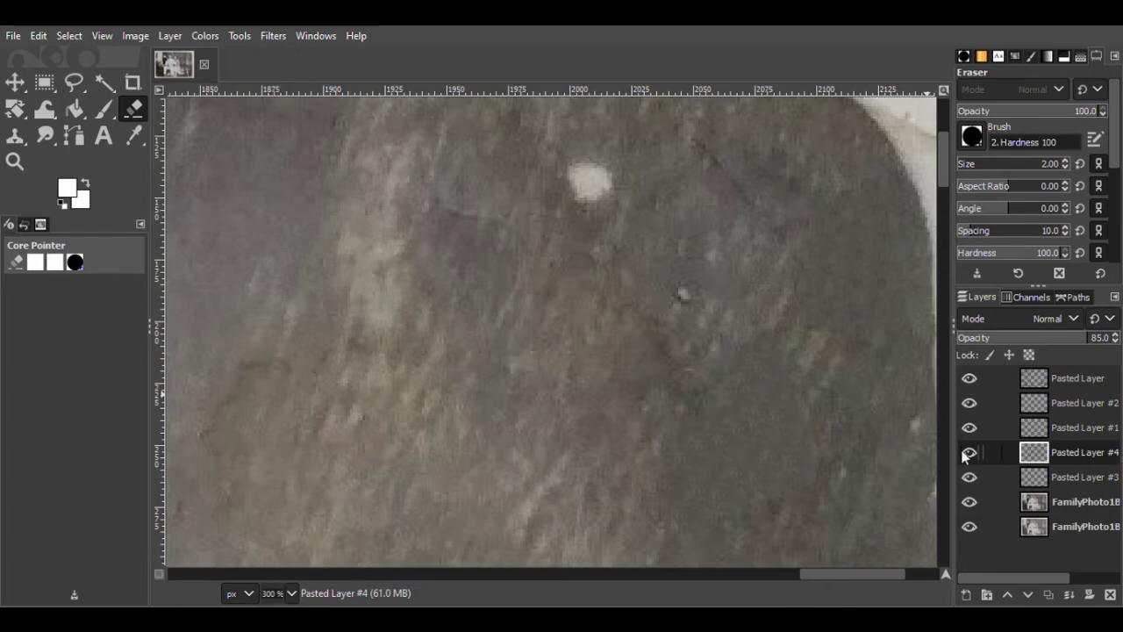
pyautogui.hotkey('ctrl', 'shift', 'd')
pyautogui.click(16, 83)
pyautogui.moveTo(251, 281); pyautogui.dragTo(259, 289)
# - Merge the numbered patch layers into one, compare the repair by toggling its visibility, and save the image
pyautogui.click(973, 244)
pyautogui.rightClick(1063, 430)
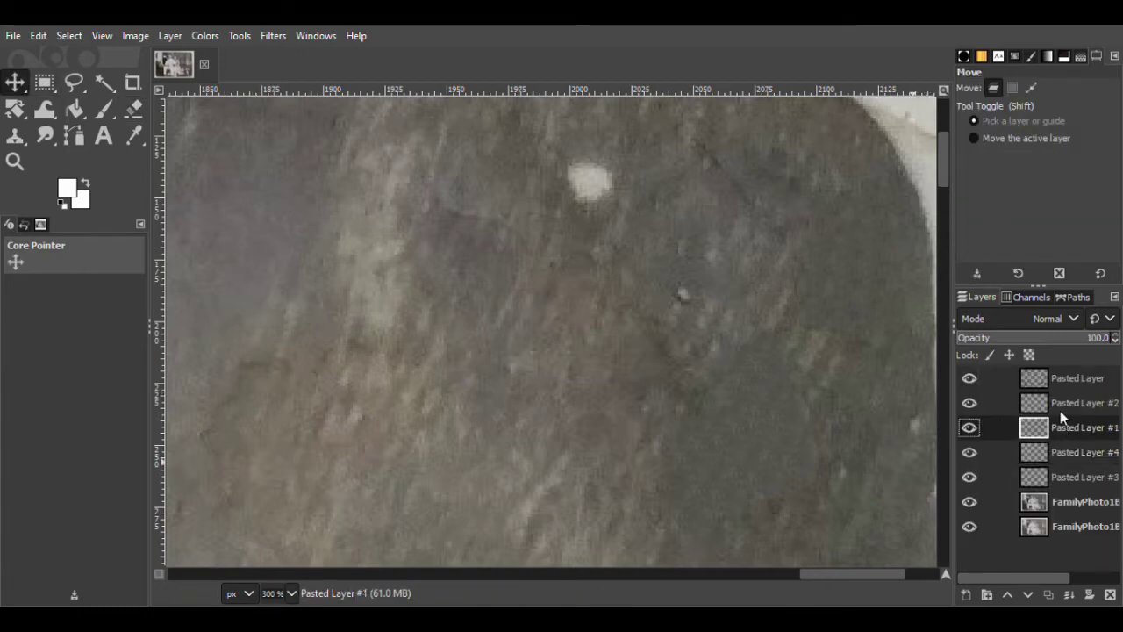
pyautogui.click(970, 224)
pyautogui.rightClick(1047, 402)
pyautogui.click(965, 202)
pyautogui.rightClick(1058, 412)
pyautogui.click(979, 225)
pyautogui.click(970, 404)
pyautogui.click(970, 404)
pyautogui.click(12, 37)
# - Lasso a small round patch just above the tiny speck and copy it from the photo copy layer to a new layer
pyautogui.click(73, 83)
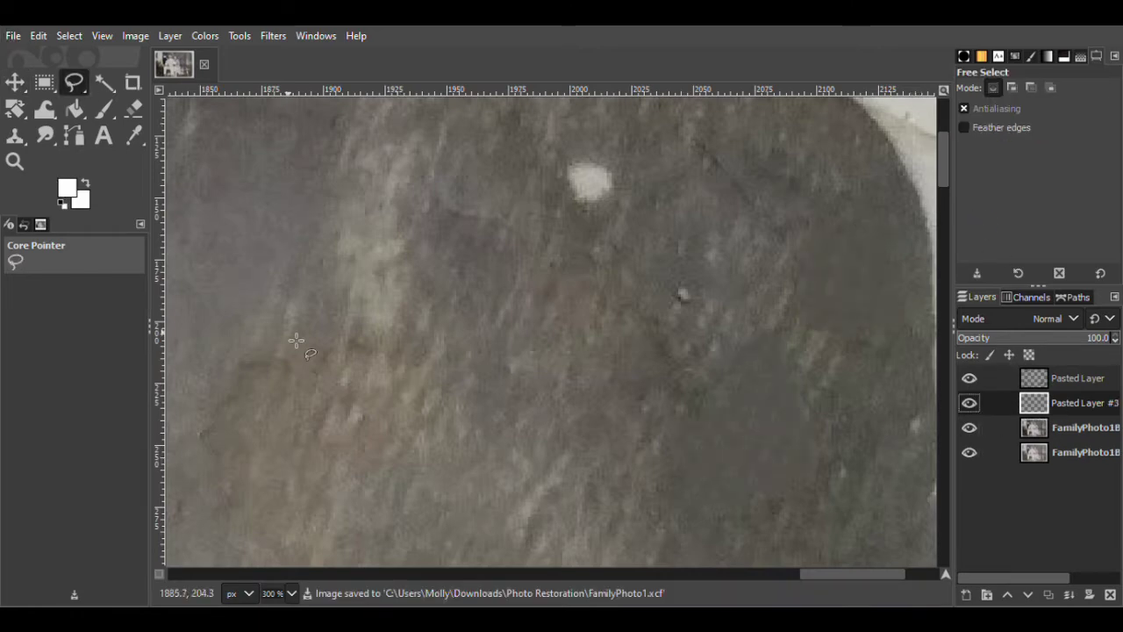
pyautogui.moveTo(708, 267); pyautogui.dragTo(700, 260)
pyautogui.click(1063, 428)
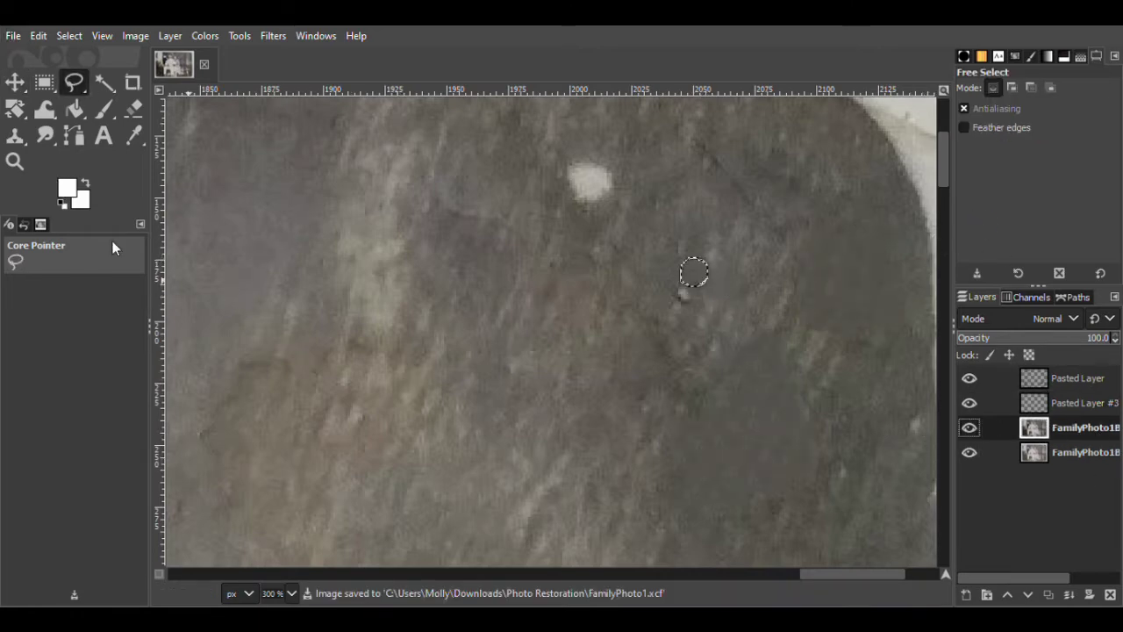
pyautogui.click(15, 82)
pyautogui.hotkey('ctrl', 'c')
pyautogui.hotkey('ctrl', 'v')
pyautogui.click(965, 595)
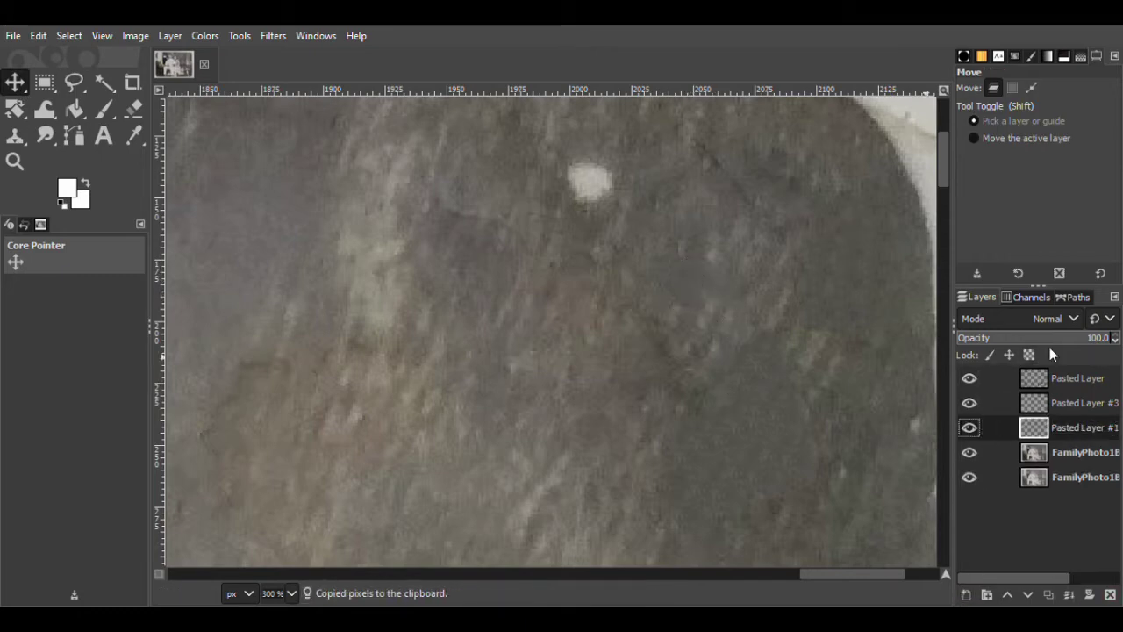
# - Cover the tiny speck with duplicates of the round patch and lower the duplicate's layer opacity
pyautogui.hotkey('ctrl', 'shift', 'd')
pyautogui.moveTo(691, 299); pyautogui.dragTo(674, 314)
pyautogui.click(1087, 340)
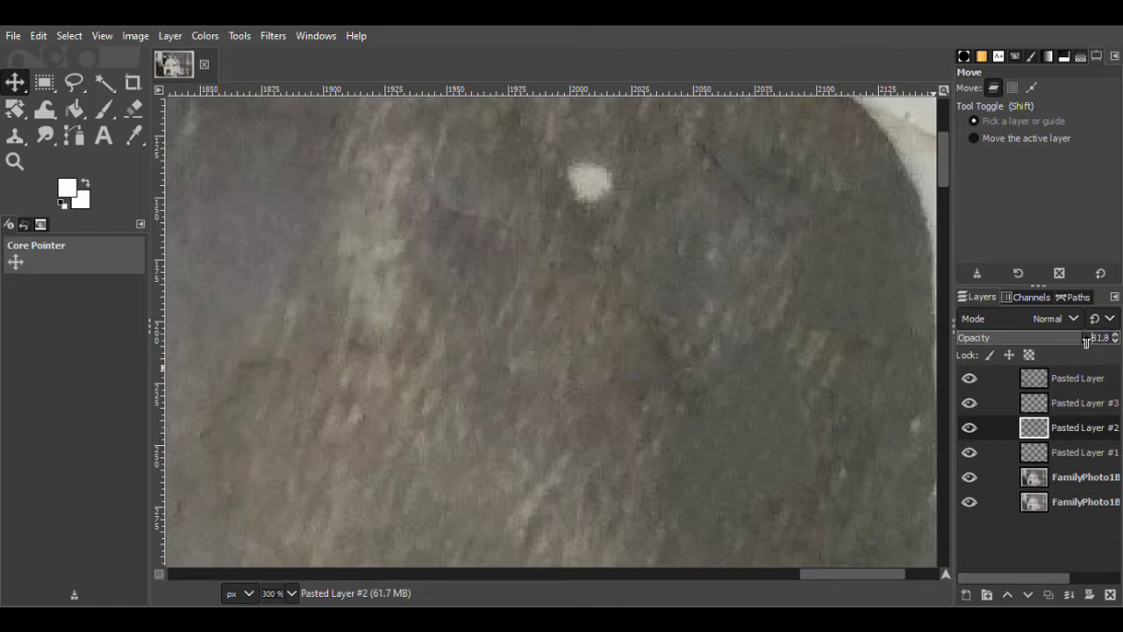
# - Merge the round patch layers with the earlier repair layer beneath the topmost pasted layer
pyautogui.rightClick(1069, 409)
pyautogui.click(1053, 382)
pyautogui.hotkey('ctrl', 'z')
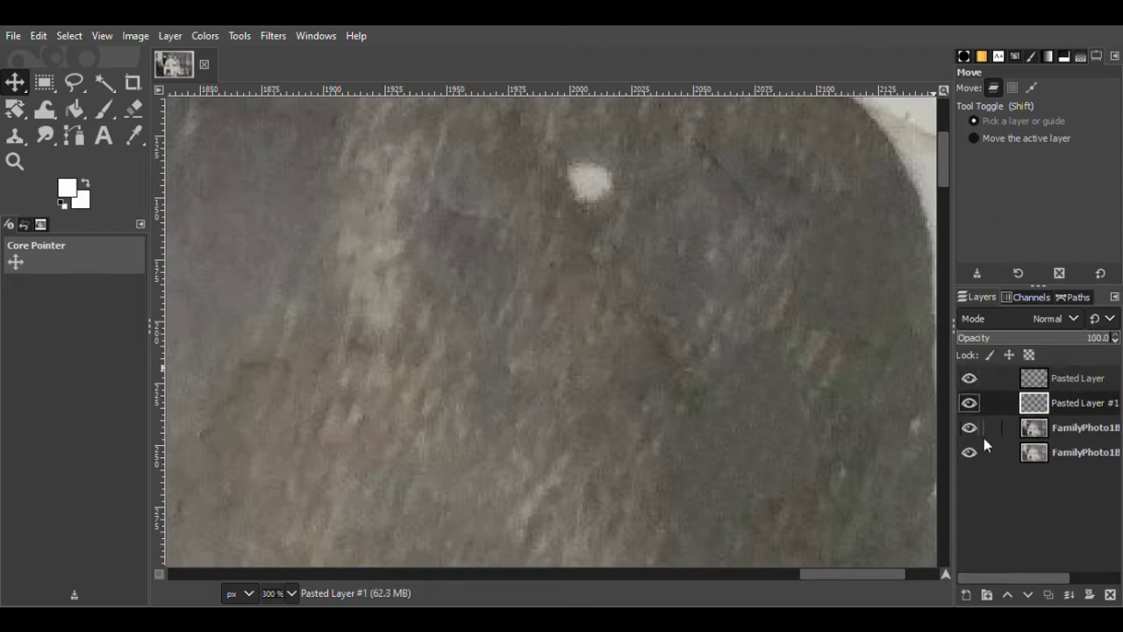
# - Lasso a flat oval patch just below and beside the remaining white spot, with the FamilyPhoto1Before.jpg copy layer active
pyautogui.press('f')
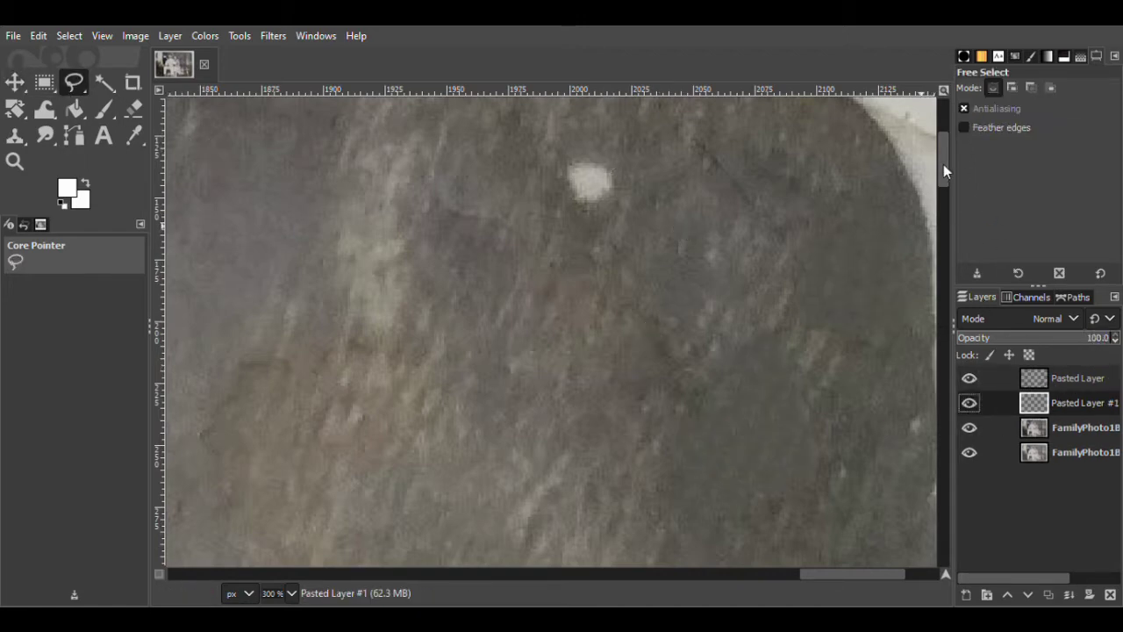
pyautogui.scroll(3, 643, 358)
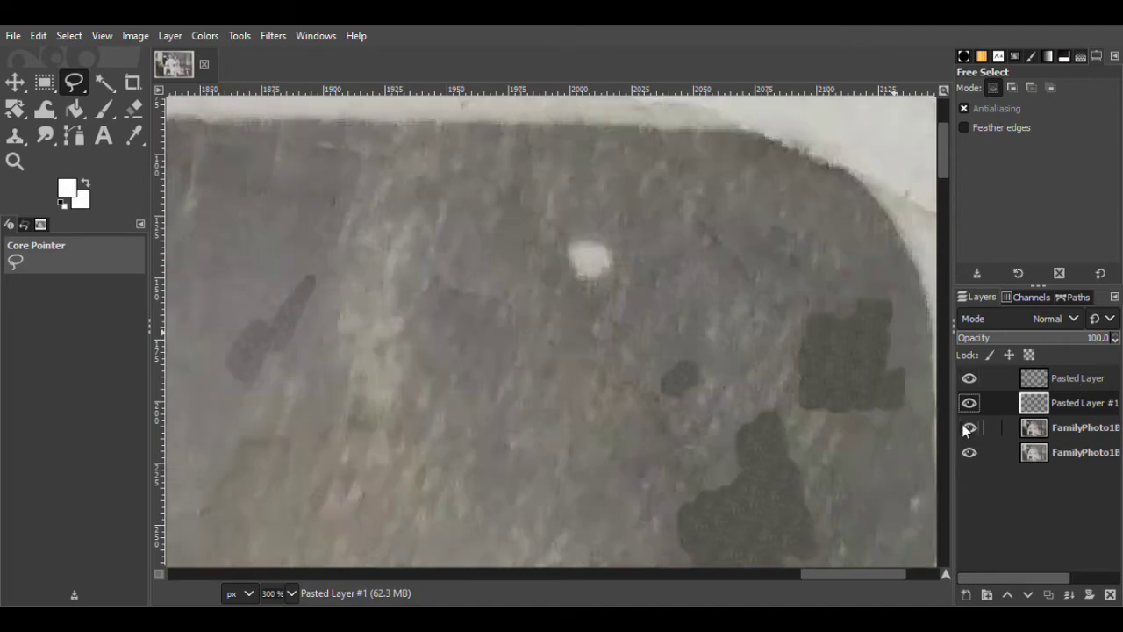
pyautogui.moveTo(671, 288); pyautogui.dragTo(633, 288)
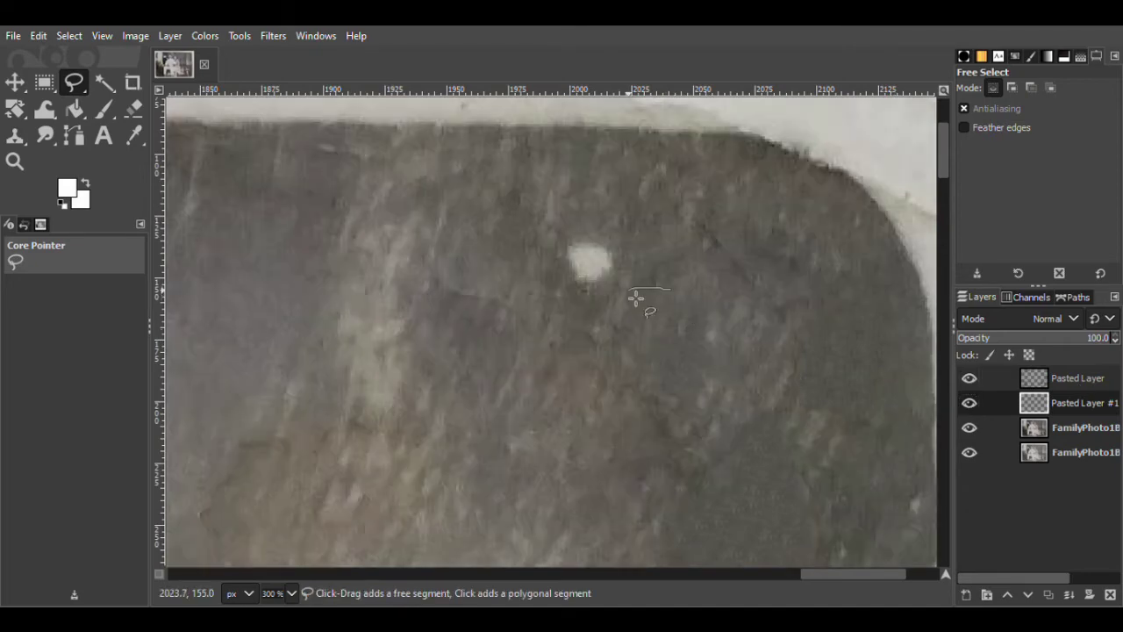
pyautogui.click(995, 427)
pyautogui.press('Return')
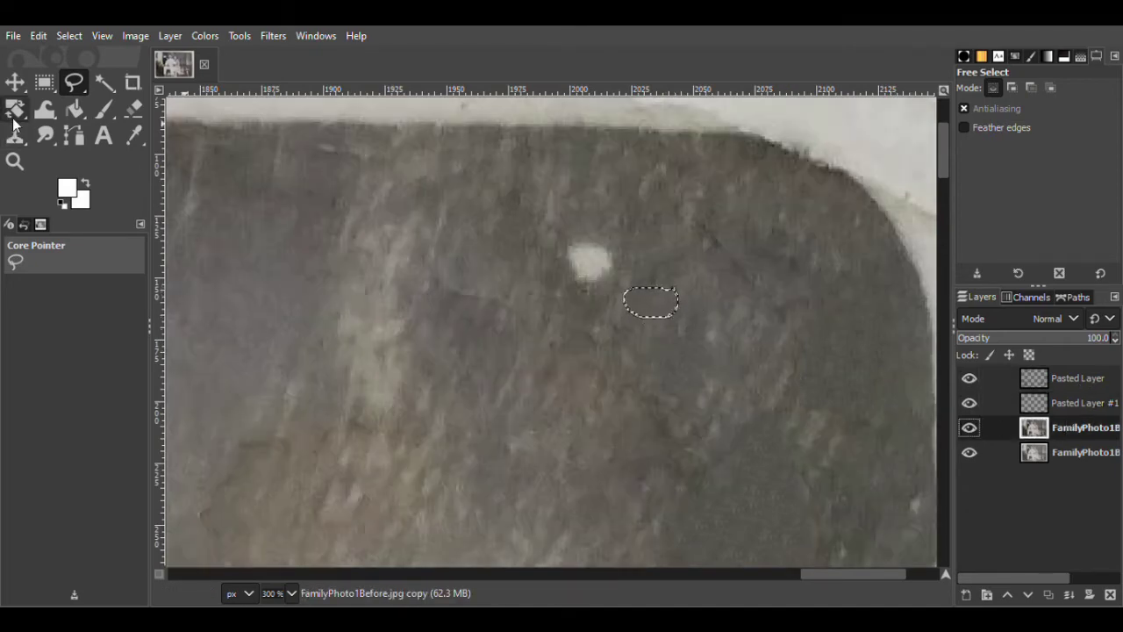
# - Copy the oval patch from the photo copy layer to a new layer and place it just beneath the white spot
pyautogui.press('m')
pyautogui.hotkey('ctrl', 'c')
pyautogui.hotkey('ctrl', 'v')
pyautogui.click(966, 594)
pyautogui.moveTo(678, 323); pyautogui.dragTo(617, 331)
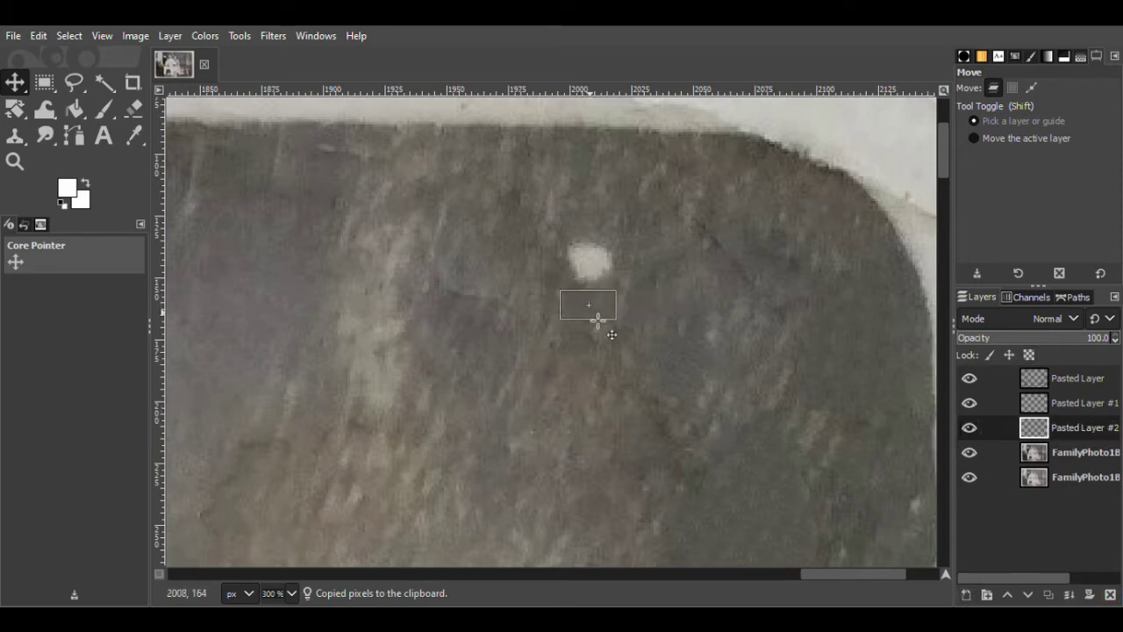
# - Cover the white spot with further pasted duplicates of the oval patch
pyautogui.hotkey('ctrl', 'v')
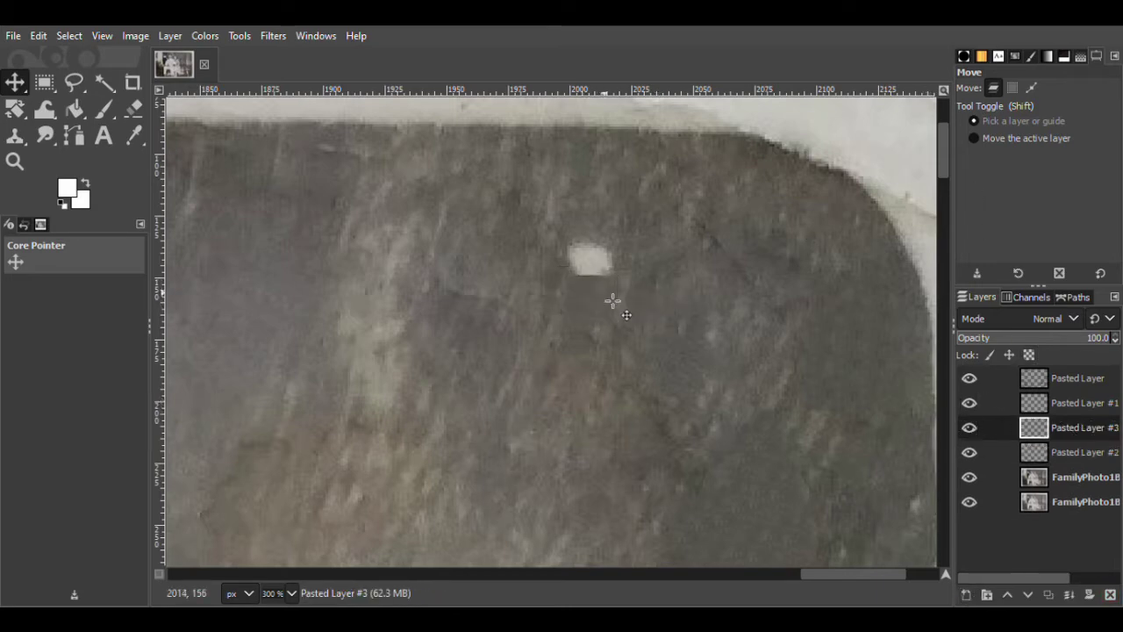
pyautogui.hotkey('shift', 'e')
pyautogui.press('m')
pyautogui.hotkey('ctrl', 'z')
pyautogui.hotkey('ctrl', 'v')
pyautogui.moveTo(752, 225); pyautogui.dragTo(597, 267)
pyautogui.hotkey('ctrl', 'v')
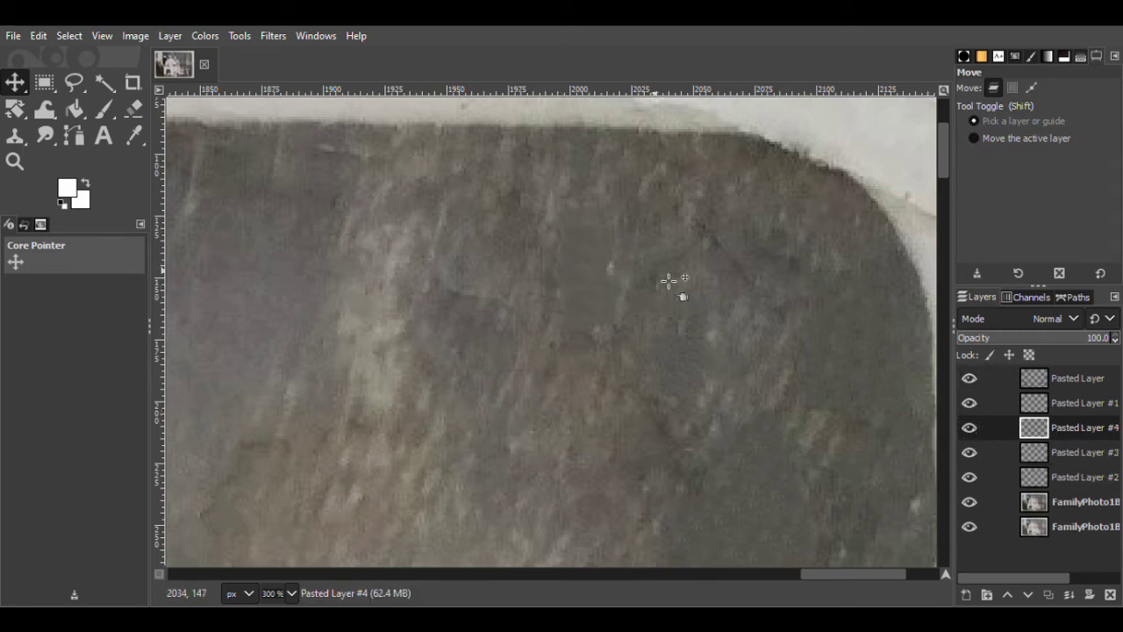
# - Touch up the patch layers with the Eraser and blend in more duplicates around the covered spot
pyautogui.hotkey('shift', 'e')
pyautogui.press('pagedown')
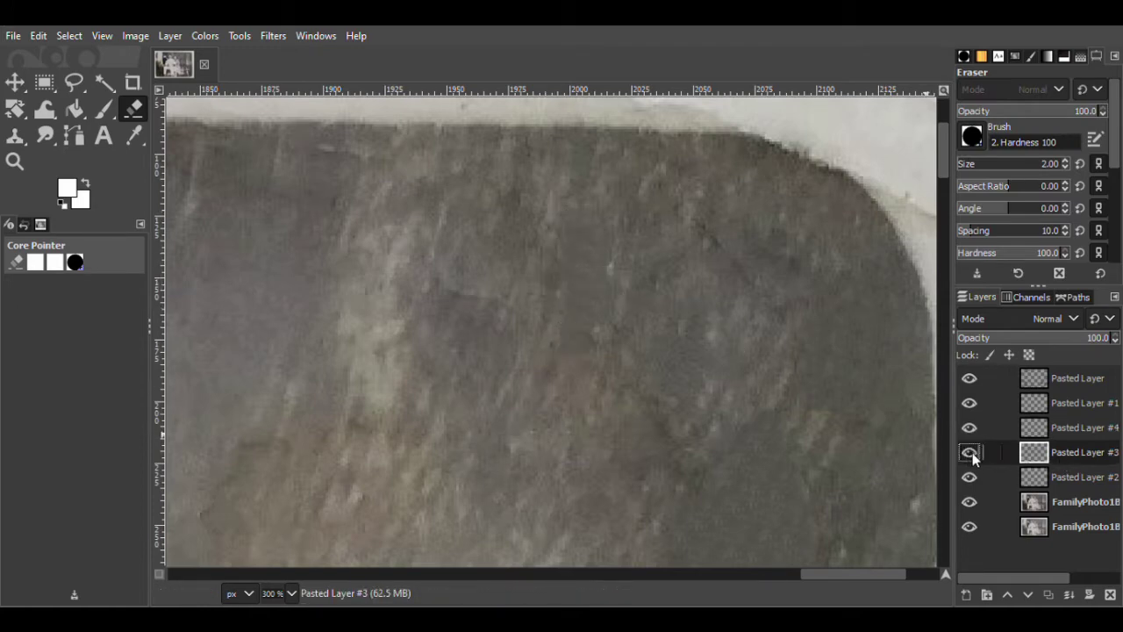
pyautogui.click(1060, 432)
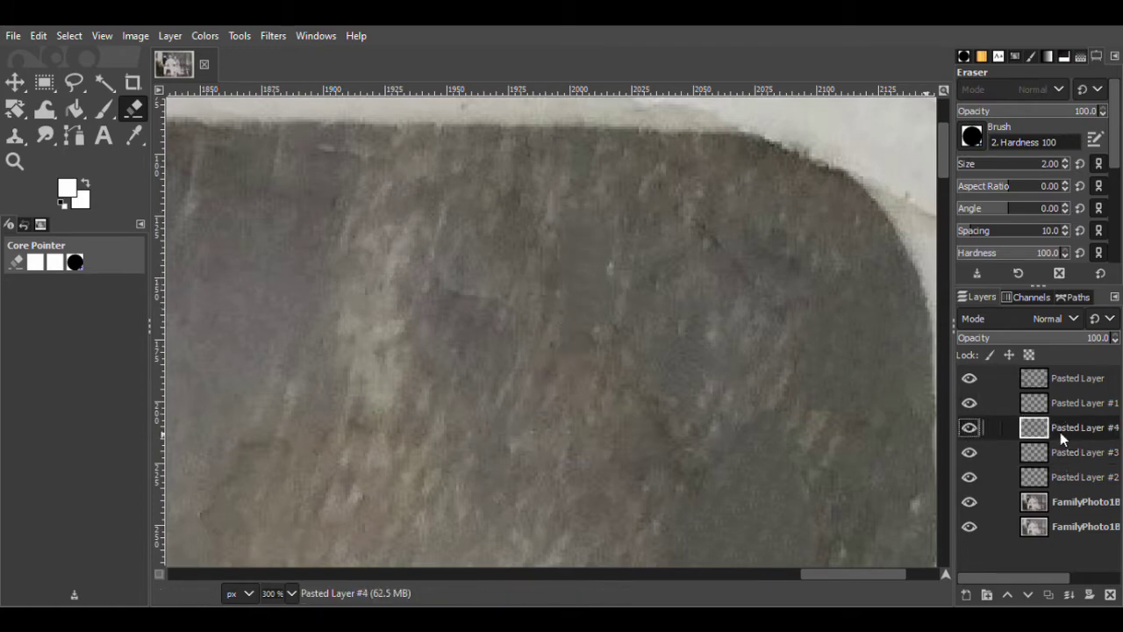
pyautogui.hotkey('ctrl', 'v')
pyautogui.click(15, 82)
pyautogui.moveTo(592, 263)
pyautogui.mouseDown()
pyautogui.moveTo(618, 279)
pyautogui.moveTo(627, 305)
pyautogui.mouseUp()
pyautogui.hotkey('ctrl', 'v')
# - Merge all the oval patch layers with the earlier repair layer beneath the topmost pasted layer, and save the image
pyautogui.rightClick(1029, 404)
pyautogui.click(1028, 287)
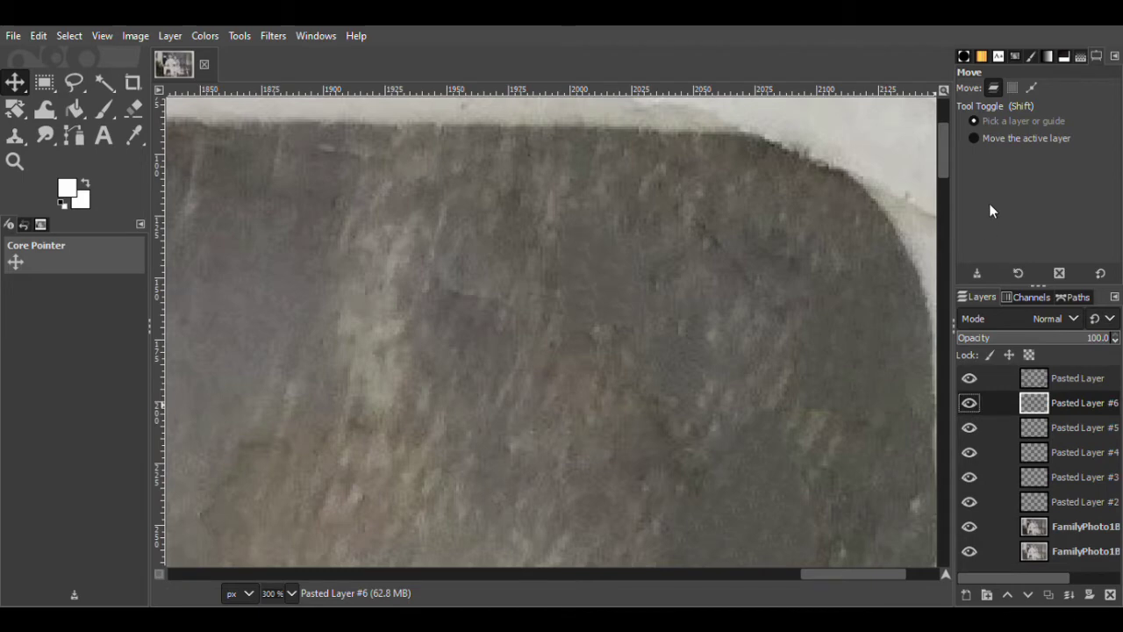
pyautogui.click(990, 211)
pyautogui.rightClick(1060, 404)
pyautogui.click(987, 214)
pyautogui.rightClick(1040, 405)
pyautogui.click(992, 218)
pyautogui.rightClick(1035, 412)
pyautogui.click(992, 217)
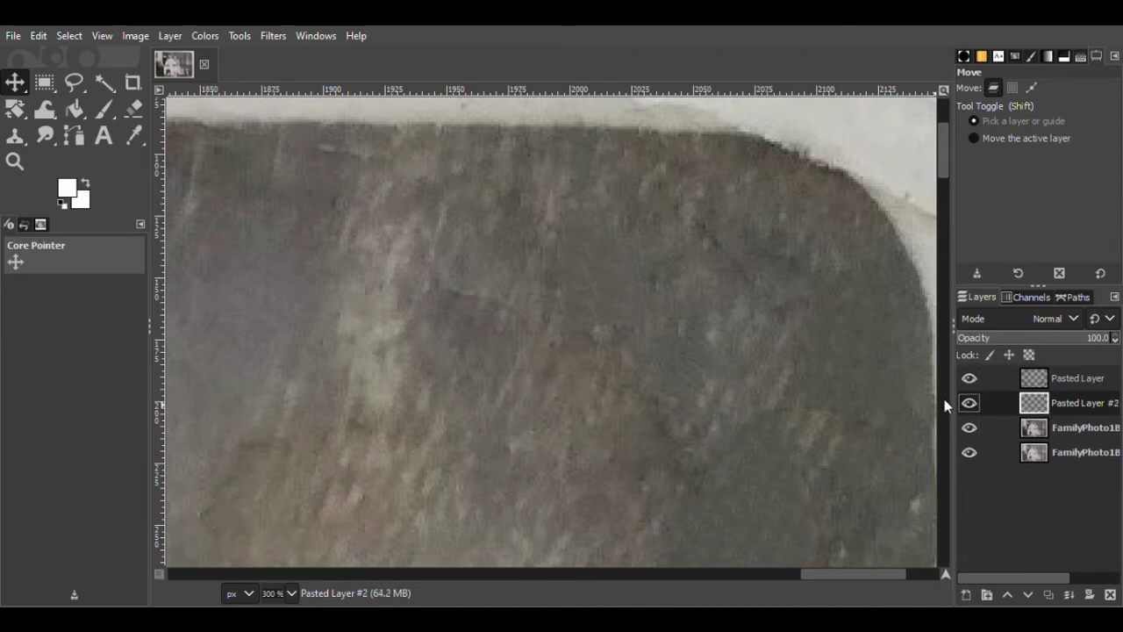
pyautogui.hotkey('ctrl', 's')
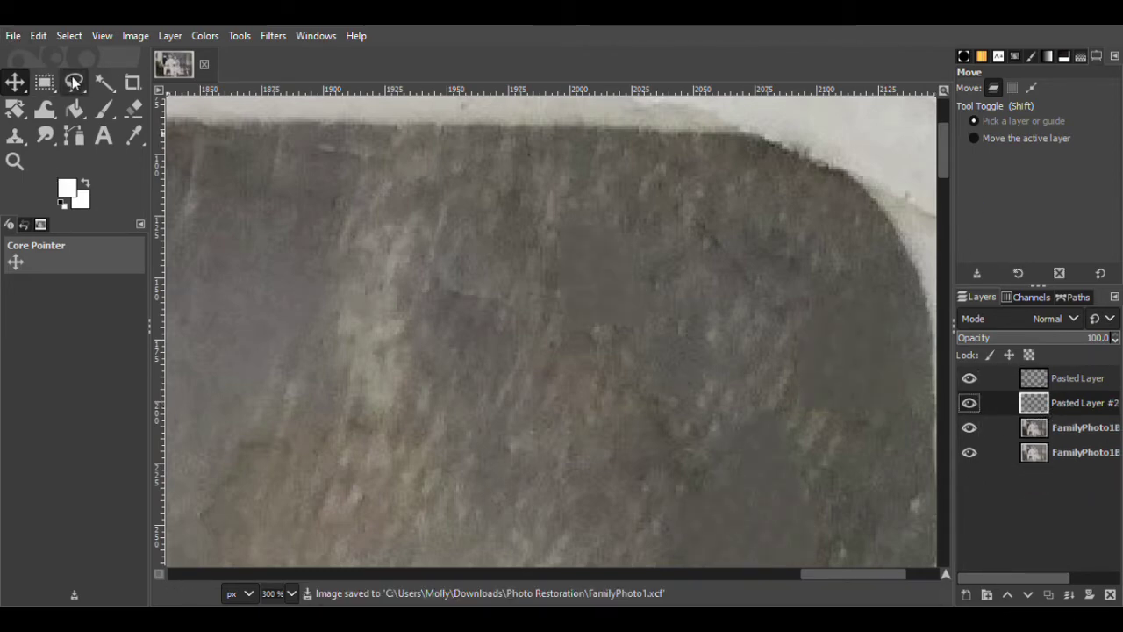
# - Lasso a small round patch just above the light speck near the background's right edge and copy it from the photo copy layer
pyautogui.click(74, 83)
pyautogui.moveTo(946, 161); pyautogui.dragTo(950, 176)
pyautogui.moveTo(802, 574); pyautogui.dragTo(819, 574)
pyautogui.moveTo(800, 328)
pyautogui.mouseDown()
pyautogui.moveTo(787, 354)
pyautogui.moveTo(799, 328)
pyautogui.mouseUp()
pyautogui.press('Return')
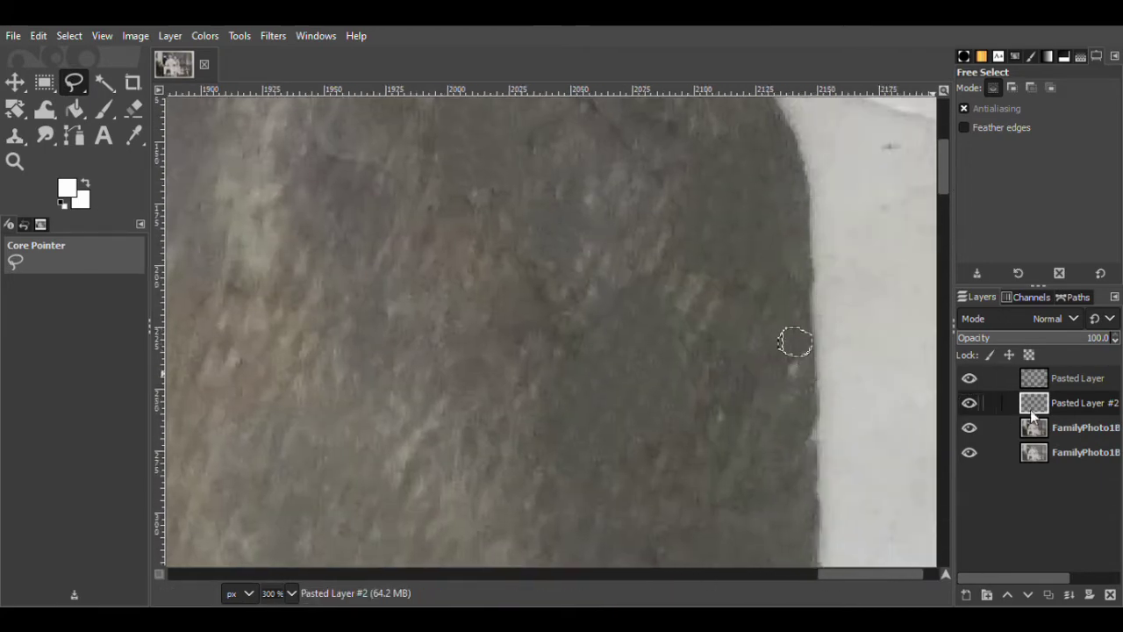
pyautogui.press('pagedown')
pyautogui.press('m')
pyautogui.hotkey('ctrl', 'c')
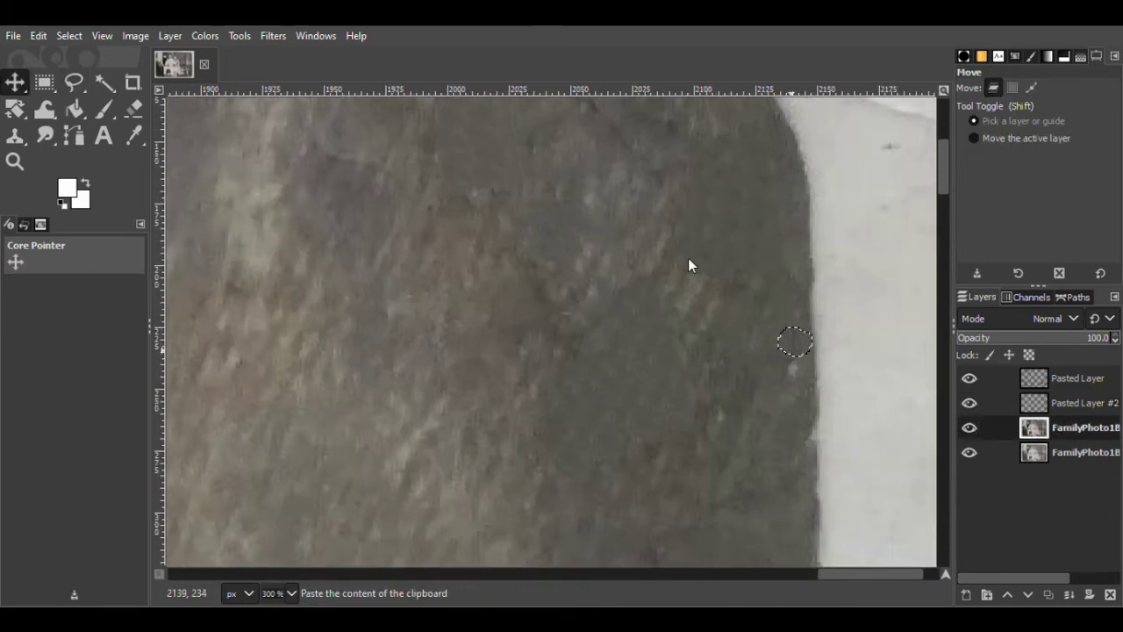
# - Paste the round patch as a new layer and move it down over the light speck
pyautogui.hotkey('ctrl', 'v')
pyautogui.hotkey('ctrl', 'shift', 'n')
pyautogui.moveTo(792, 348); pyautogui.dragTo(794, 373)
pyautogui.click(1042, 402)
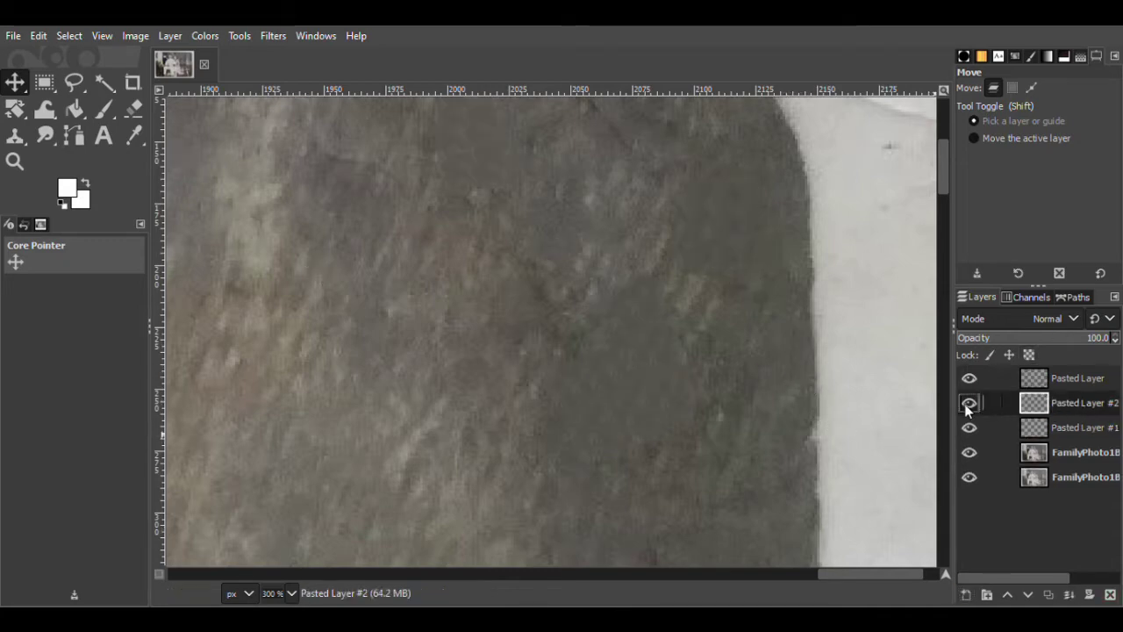
# - Merge the earlier repair layer down into the round patch layer, compare with it hidden and shown, and save the image
pyautogui.rightClick(1042, 407)
pyautogui.click(985, 221)
pyautogui.click(969, 404)
pyautogui.click(970, 404)
pyautogui.click(15, 37)
pyautogui.click(39, 175)
# - Lasso an oval patch just below the dark mark on the pale right border and copy it from the photo copy layer to a new layer
pyautogui.press('f')
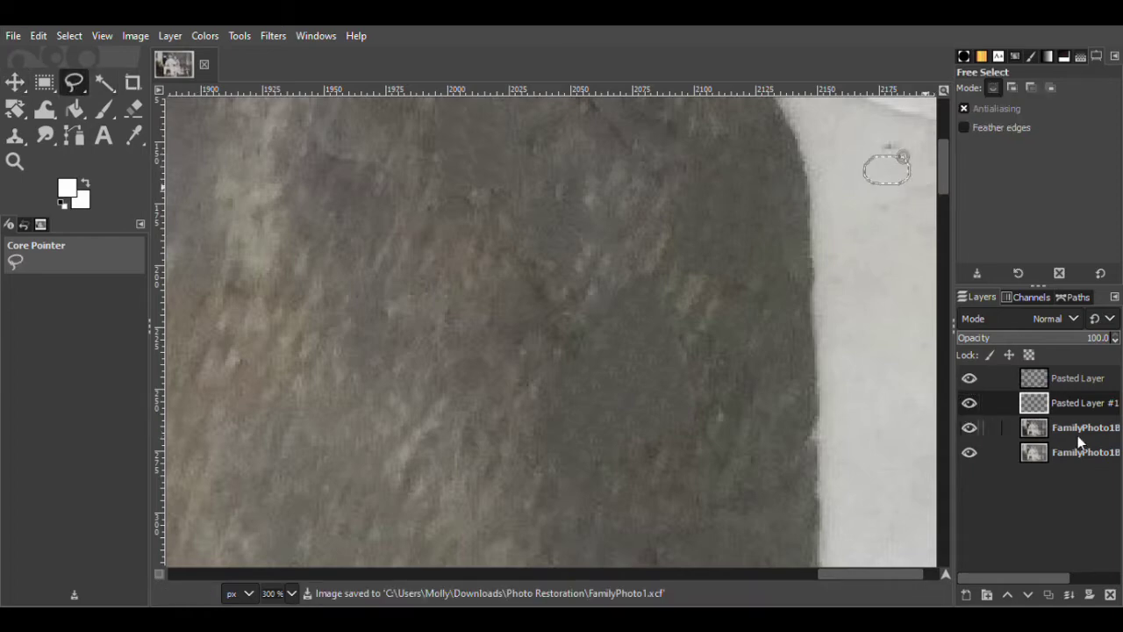
pyautogui.click(1078, 432)
pyautogui.moveTo(829, 574); pyautogui.dragTo(845, 575)
pyautogui.moveTo(945, 176); pyautogui.dragTo(945, 149)
pyautogui.press('m')
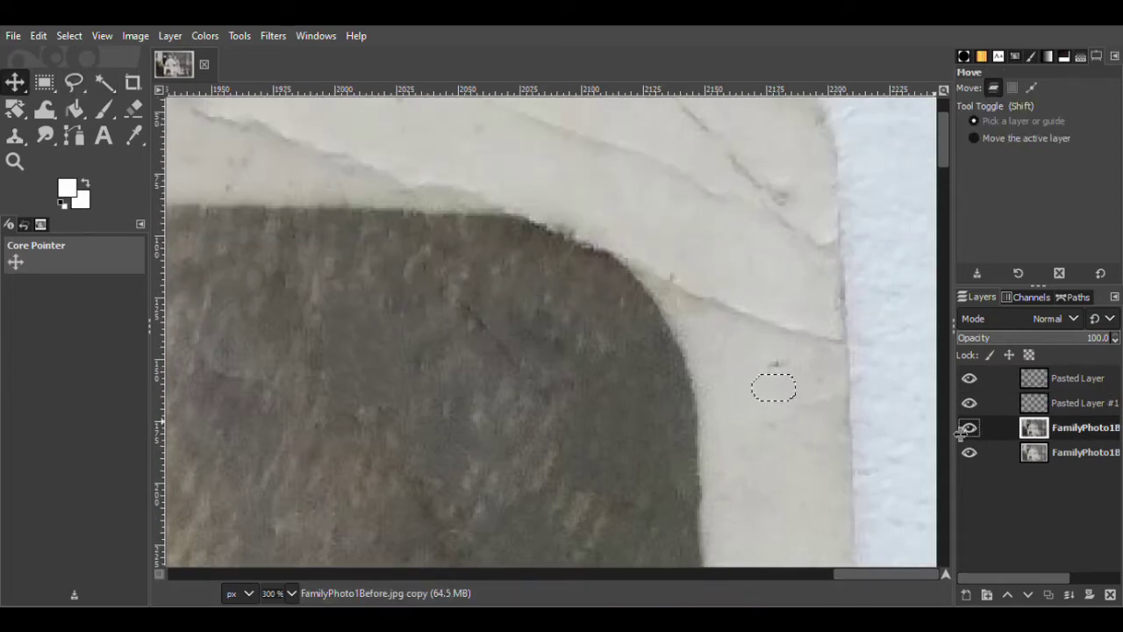
pyautogui.hotkey('ctrl', 'c')
pyautogui.hotkey('ctrl', 'v')
pyautogui.click(966, 595)
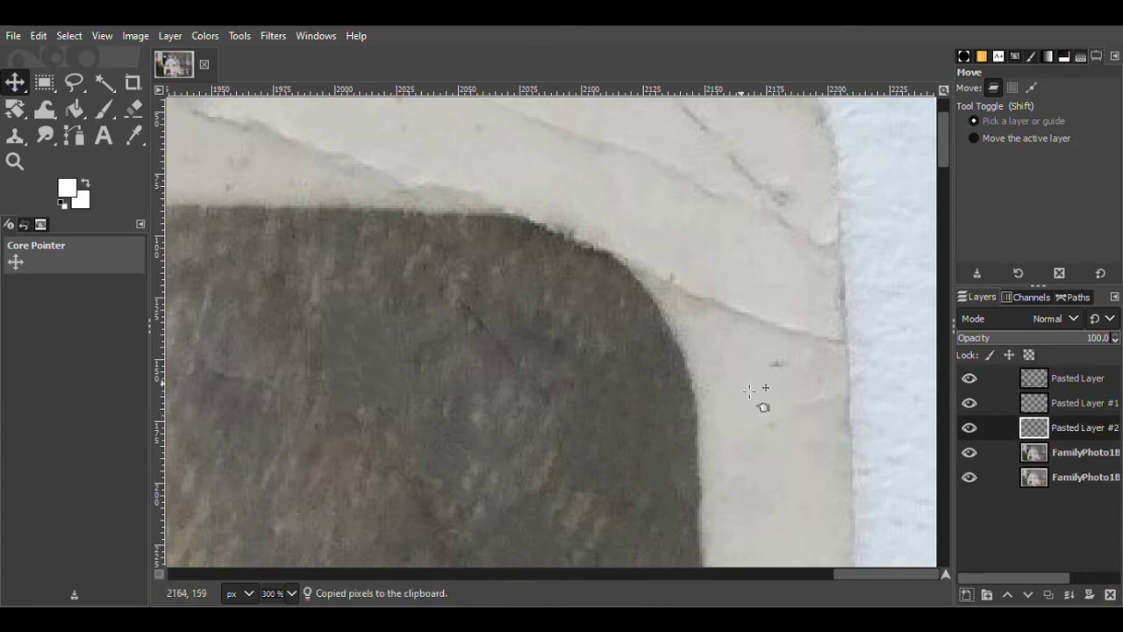
# - Cover the dark border mark with the oval patch, merge it with the earlier repair layer and compare before and after
pyautogui.click(1000, 404)
pyautogui.click(1019, 235)
pyautogui.click(970, 404)
pyautogui.click(970, 405)
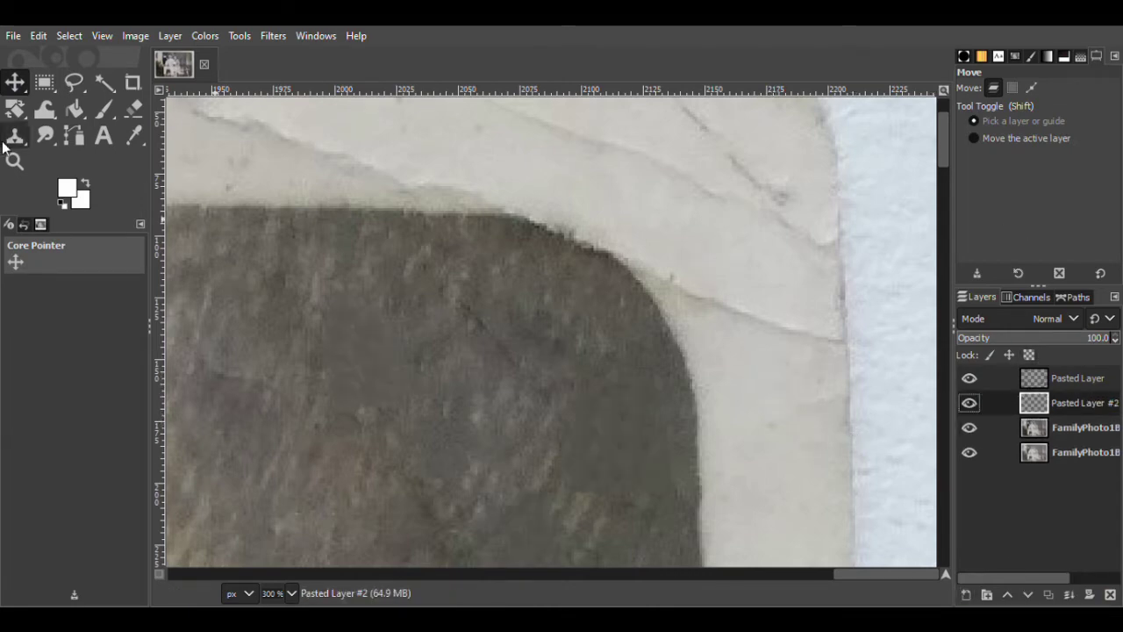
# - Lasso a long flat patch just below the crease beside the rounded corner and copy it from the photo copy layer to a new layer
pyautogui.click(74, 82)
pyautogui.moveTo(840, 357)
pyautogui.mouseDown()
pyautogui.moveTo(711, 355)
pyautogui.moveTo(840, 359)
pyautogui.mouseUp()
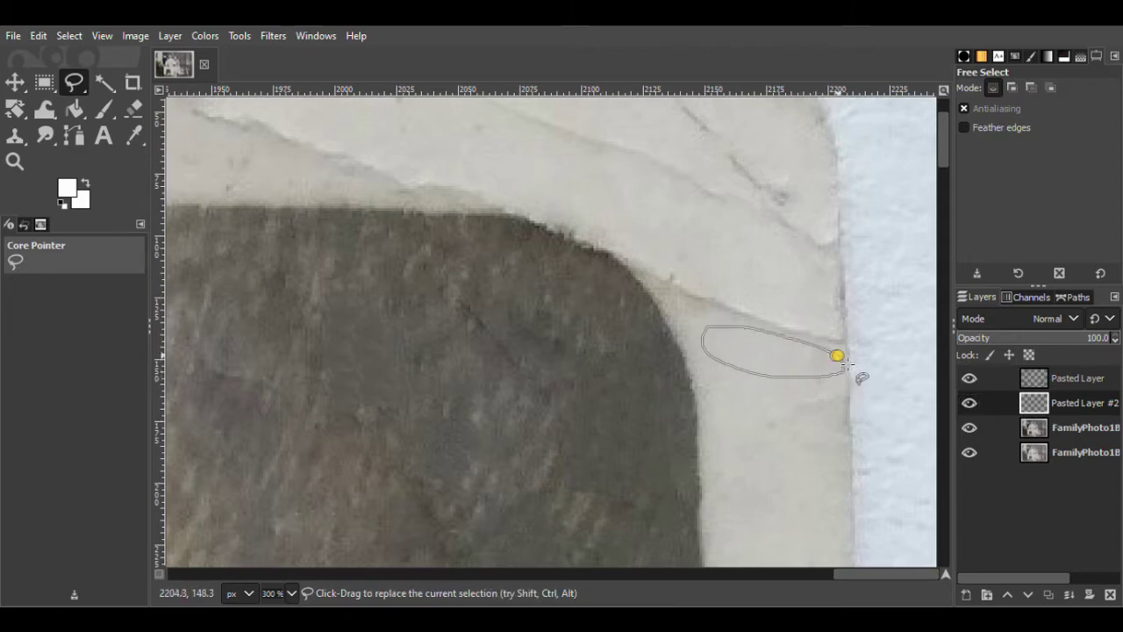
pyautogui.click(1035, 427)
pyautogui.click(15, 83)
pyautogui.hotkey('ctrl', 'shift', 'c')
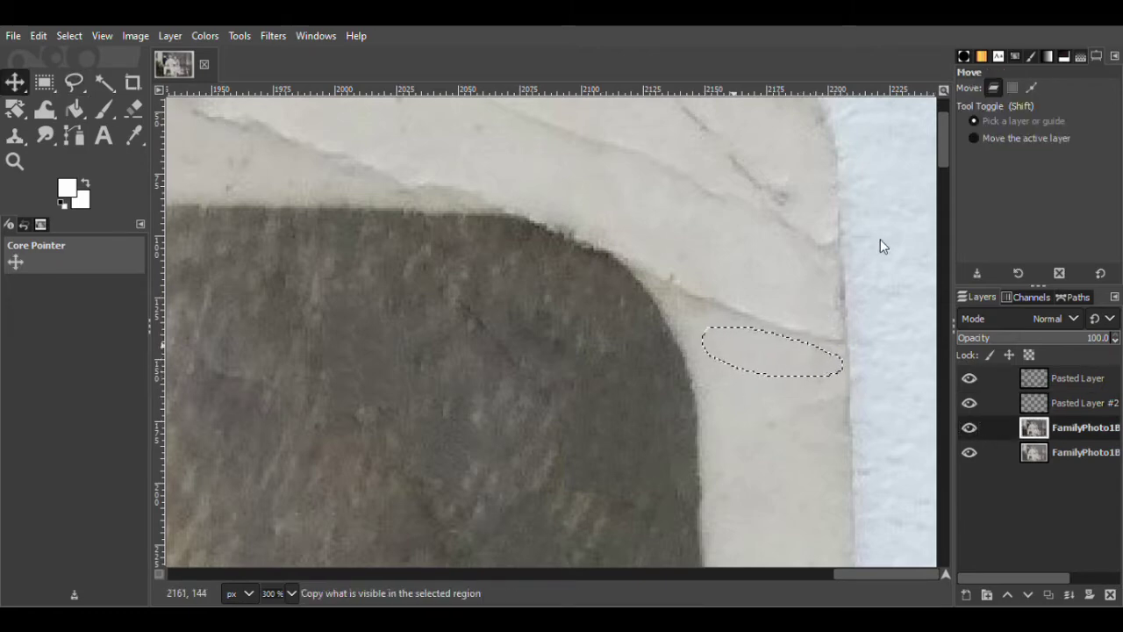
pyautogui.hotkey('ctrl', 'v')
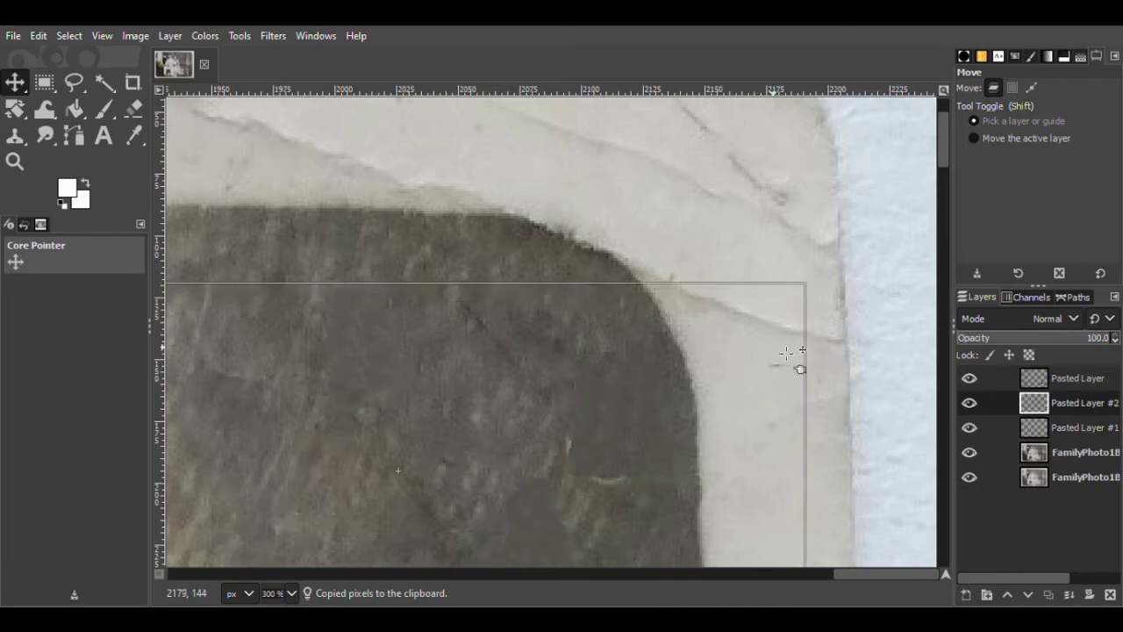
pyautogui.hotkey('ctrl', 'shift', 'n')
# - Move the long patch up onto the border crease and touch up its edges with the Eraser
pyautogui.moveTo(728, 350); pyautogui.dragTo(728, 319)
pyautogui.click(132, 109)
pyautogui.press('m')
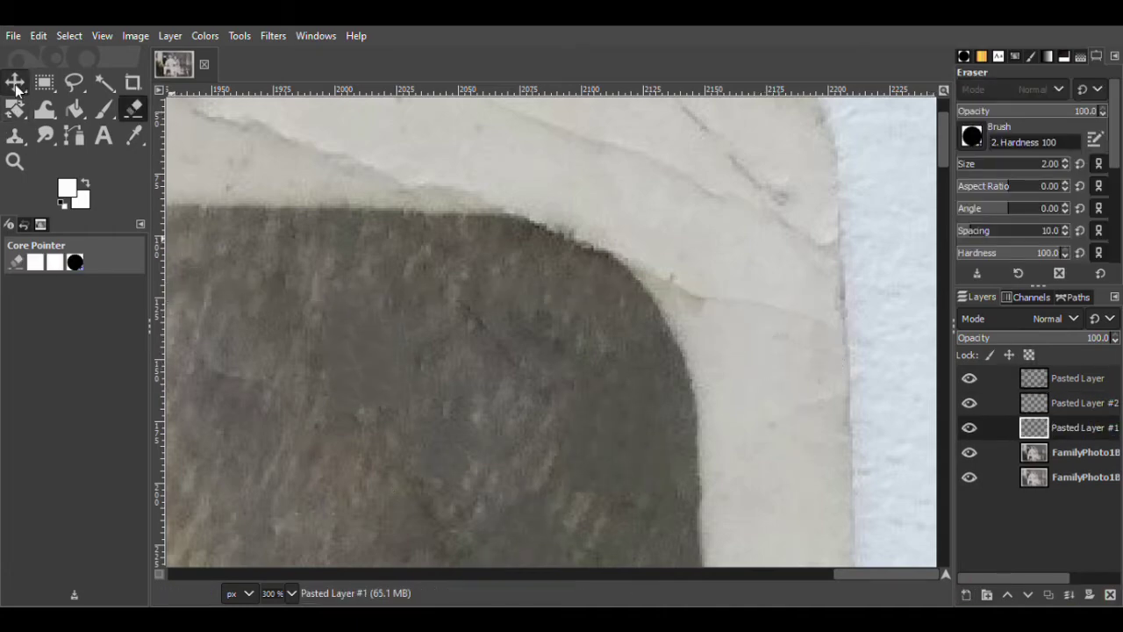
pyautogui.moveTo(784, 332); pyautogui.dragTo(783, 295)
pyautogui.click(131, 108)
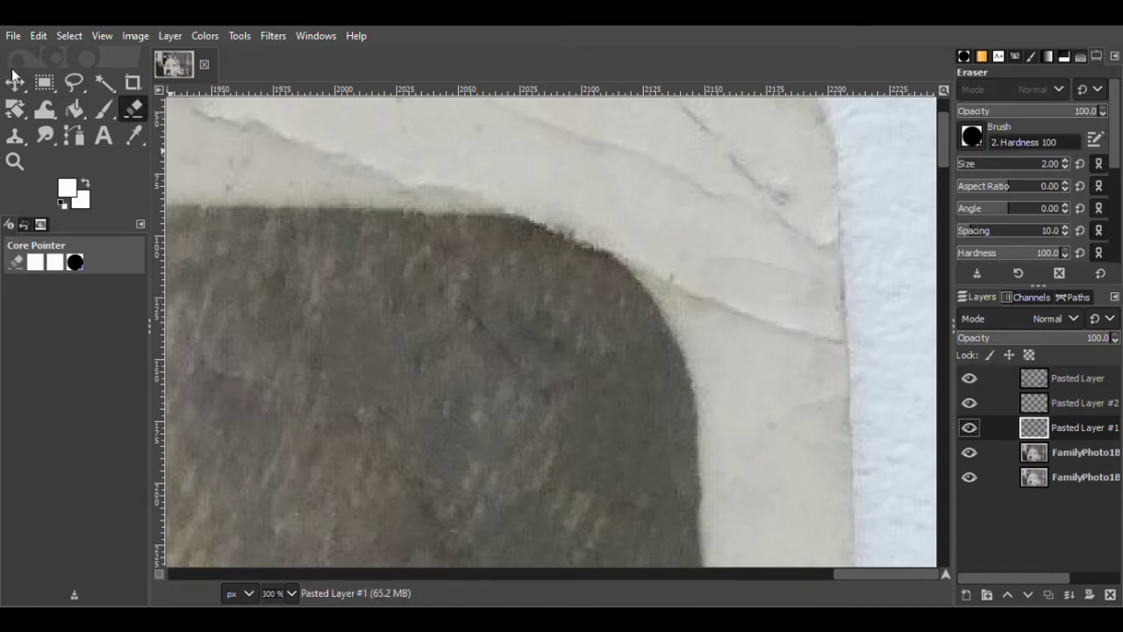
# - Shift the long patch back down over the crease, erase its visible edges and compare with the layer hidden and shown
pyautogui.press('m')
pyautogui.moveTo(790, 283); pyautogui.dragTo(799, 333)
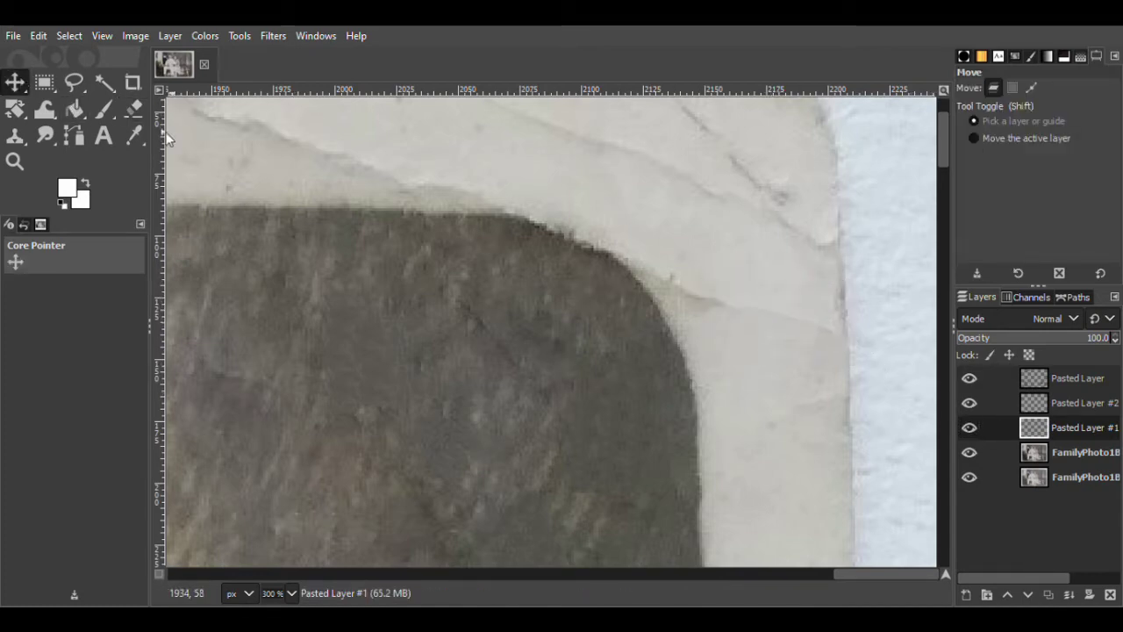
pyautogui.hotkey('shift', 'e')
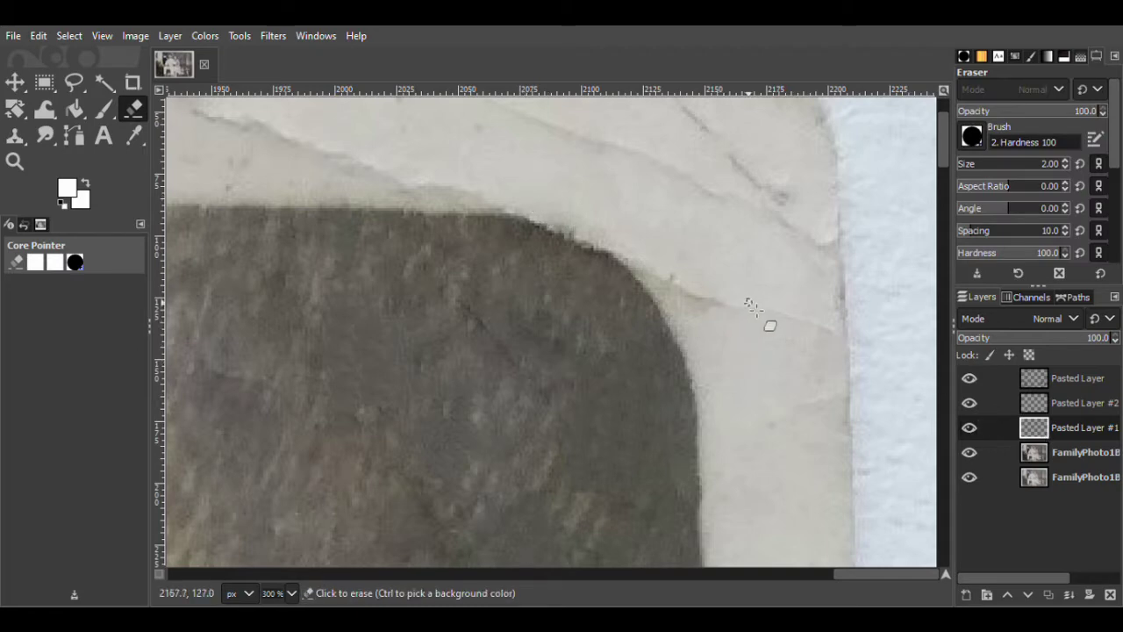
pyautogui.click(969, 428)
pyautogui.click(970, 428)
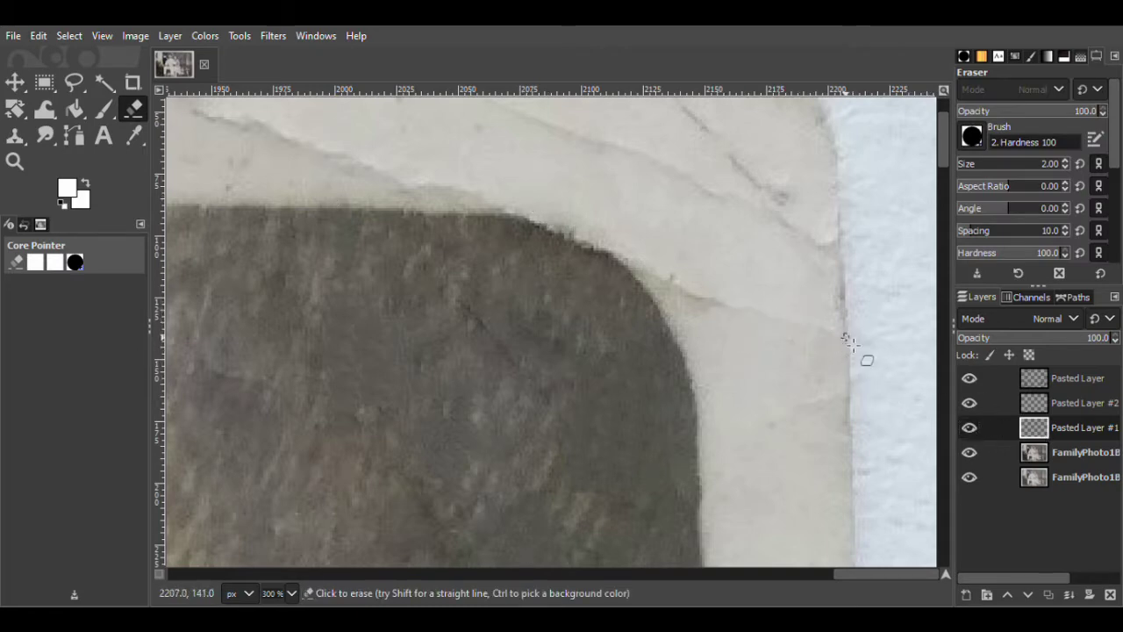
pyautogui.press('m')
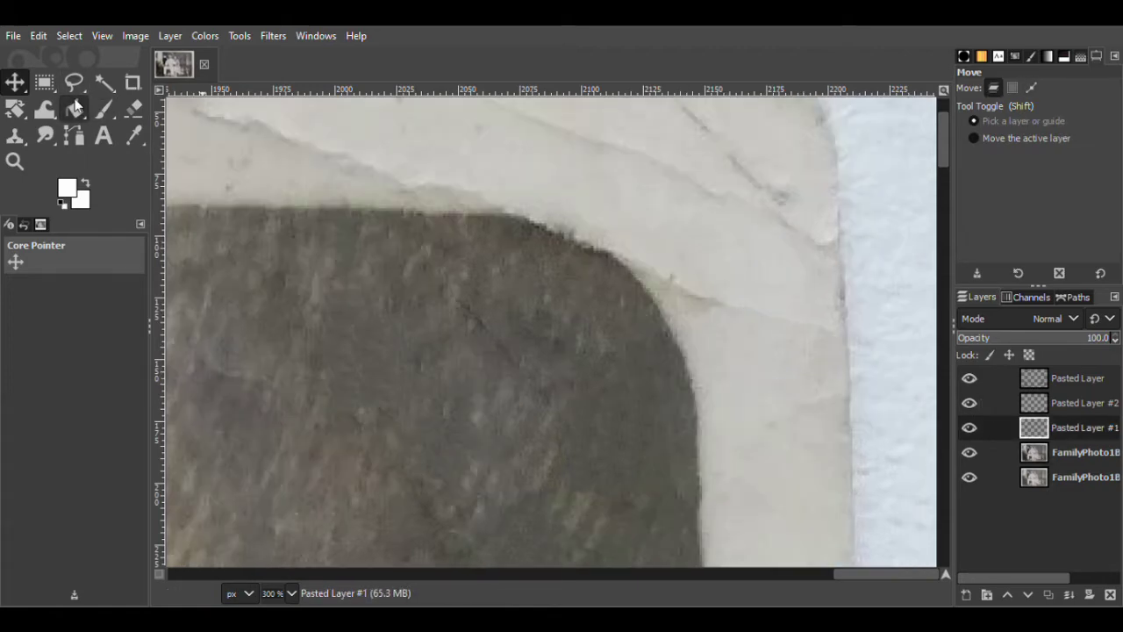
# - Lasso a rounded patch just above the remaining crease and copy it from the photo copy layer to a new layer
pyautogui.click(74, 82)
pyautogui.moveTo(791, 257); pyautogui.dragTo(723, 294)
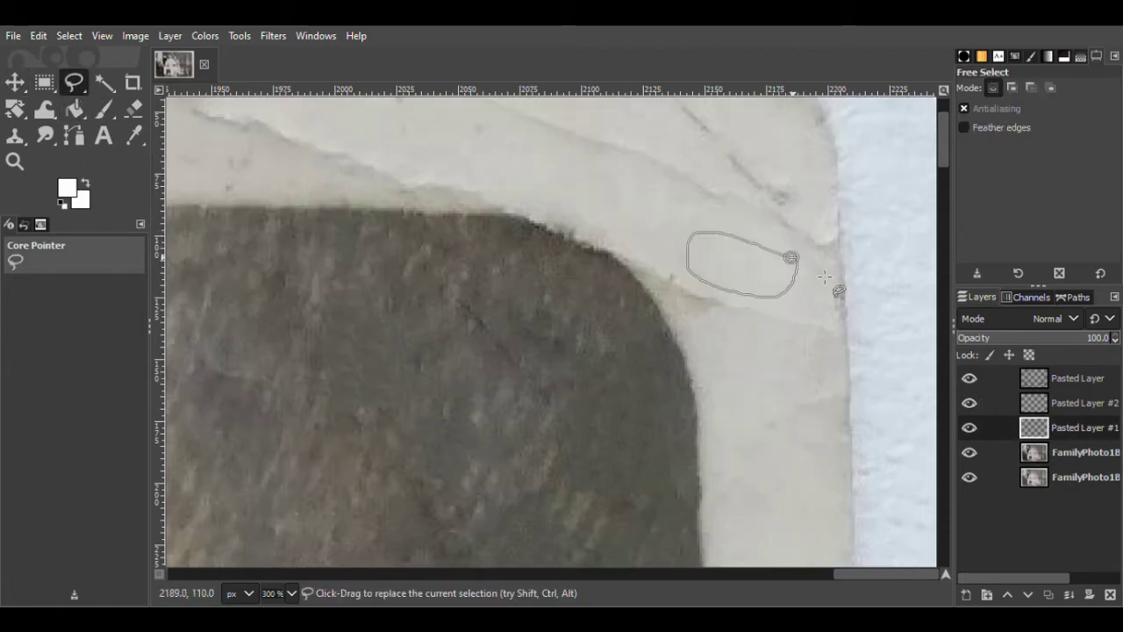
pyautogui.moveTo(799, 265); pyautogui.dragTo(792, 258)
pyautogui.click(1083, 453)
pyautogui.click(15, 82)
pyautogui.hotkey('ctrl', 'c')
pyautogui.hotkey('ctrl', 'v')
pyautogui.click(965, 594)
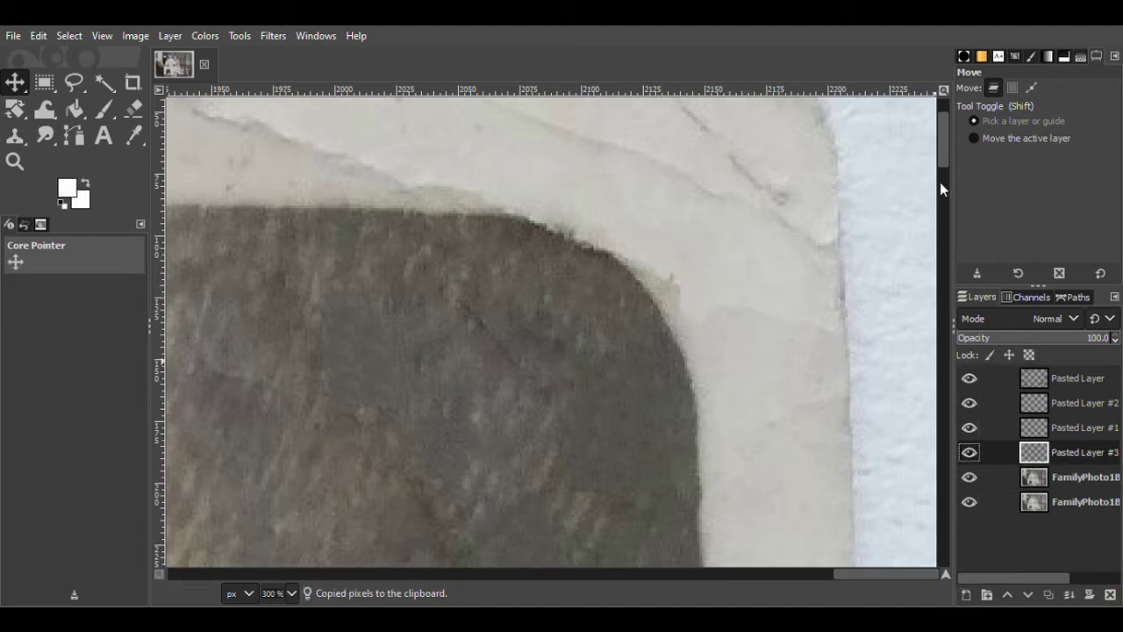
# - Paste a second copy of the rounded patch, rotate it to follow the curved corner and place it over the leftover crease
pyautogui.hotkey('ctrl', 'v')
pyautogui.moveTo(727, 293); pyautogui.dragTo(677, 251)
pyautogui.hotkey('shift', 'r')
pyautogui.click(783, 403)
pyautogui.moveTo(783, 404); pyautogui.dragTo(753, 419)
pyautogui.press('Return')
pyautogui.press('m')
pyautogui.moveTo(719, 301)
pyautogui.mouseDown()
pyautogui.moveTo(687, 288)
pyautogui.moveTo(707, 304)
pyautogui.mouseUp()
# - Lower the rotated patch's opacity, move its layer beneath the topmost pasted layer and select the long patch layer
pyautogui.moveTo(1071, 346); pyautogui.dragTo(1041, 339)
pyautogui.moveTo(1039, 452); pyautogui.dragTo(1042, 398)
pyautogui.click(1033, 452)
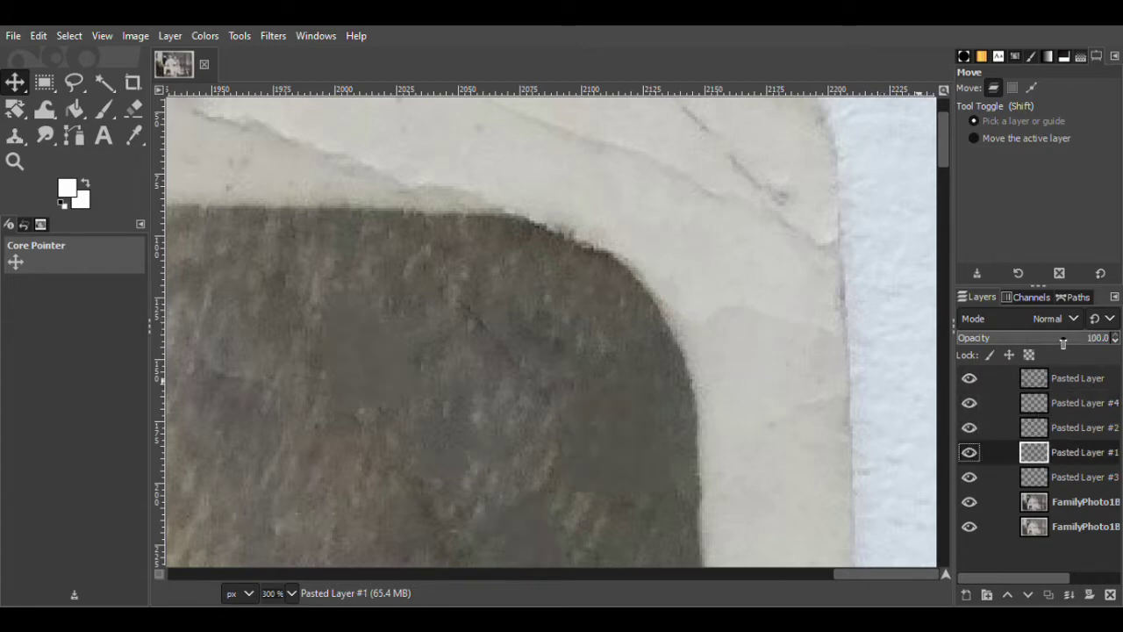
# - Merge the crease patch layers and the earlier repair layer into one layer beneath the topmost pasted layer
pyautogui.rightClick(1059, 405)
pyautogui.click(972, 212)
pyautogui.rightClick(1067, 408)
pyautogui.click(972, 213)
pyautogui.rightClick(1049, 406)
pyautogui.click(972, 212)
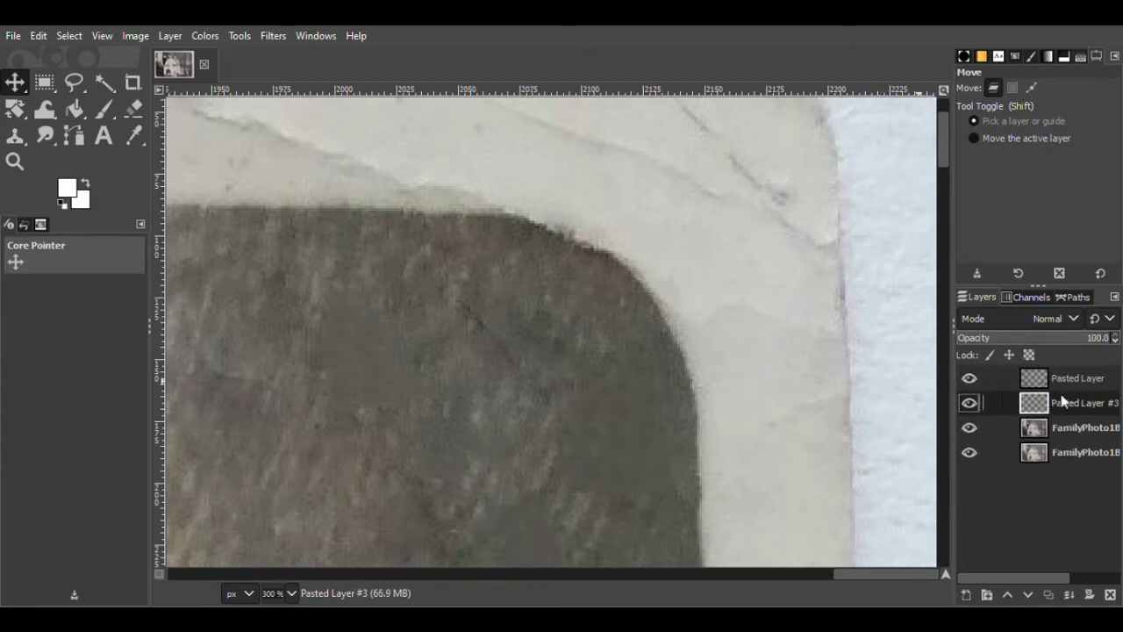
# - Lasso a slim diagonal patch beside the dark scratch in the background's upper right and copy it from the photo copy layer to a new layer
pyautogui.click(75, 81)
pyautogui.click(996, 427)
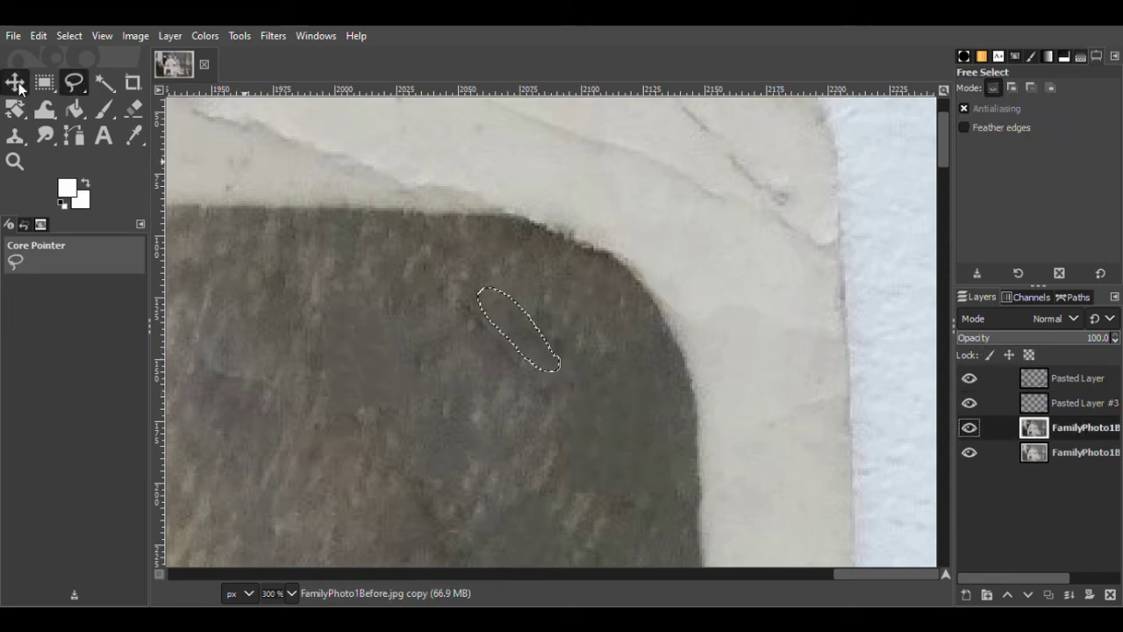
pyautogui.press('m')
pyautogui.hotkey('ctrl', 'c')
pyautogui.hotkey('ctrl', 'v')
pyautogui.click(966, 595)
# - Cover the dark background scratch with the slim patch and further pasted duplicates
pyautogui.moveTo(529, 339); pyautogui.dragTo(487, 351)
pyautogui.hotkey('ctrl', 'v')
pyautogui.hotkey('ctrl', 'shift', 'n')
pyautogui.hotkey('ctrl', 'v')
pyautogui.hotkey('ctrl', 'shift', 'n')
pyautogui.click(1095, 594)
# - Merge the scratch patch layers with the earlier repair layer and save the image
pyautogui.rightClick(1065, 412)
pyautogui.click(991, 205)
pyautogui.rightClick(1072, 397)
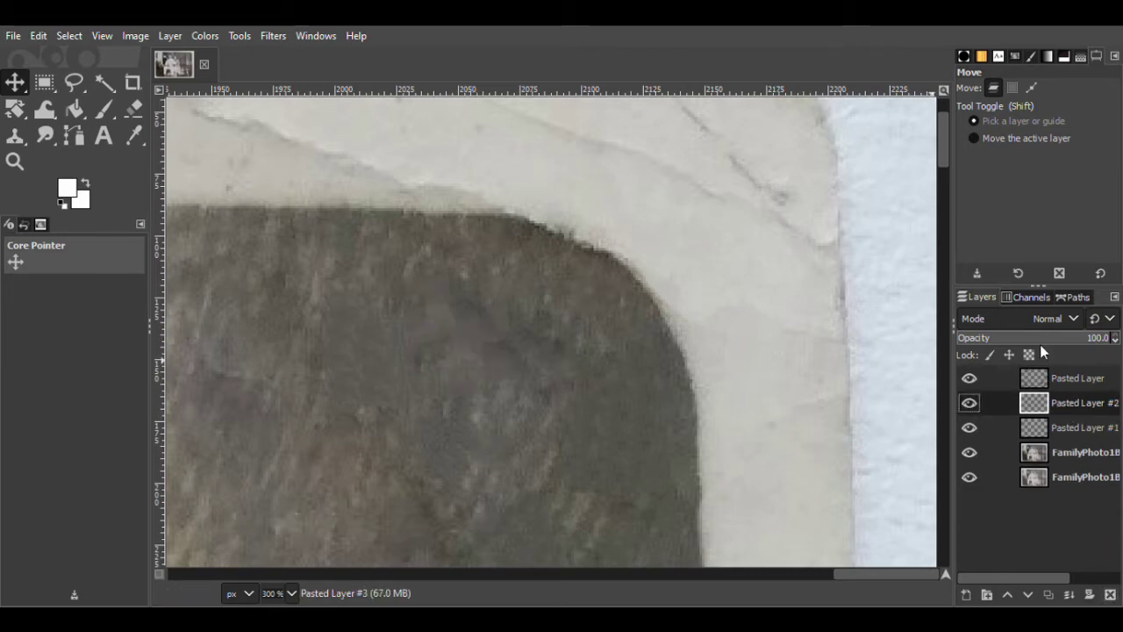
pyautogui.click(1003, 228)
pyautogui.hotkey('ctrl', 's')
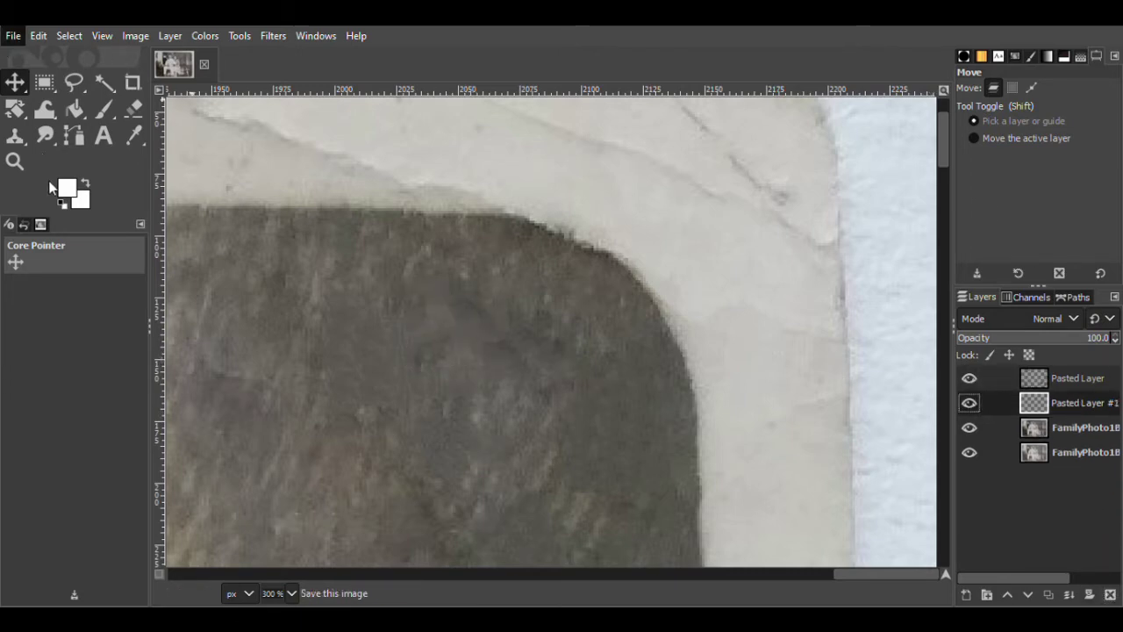
# - Lasso a long diagonal patch beside the scratch in the border's upper-right corner and copy it from the photo copy layer to a new layer
pyautogui.press('f')
pyautogui.scroll(3, 942, 143)
pyautogui.moveTo(728, 281)
pyautogui.mouseDown()
pyautogui.moveTo(646, 184)
pyautogui.moveTo(689, 271)
pyautogui.mouseUp()
pyautogui.press('pagedown')
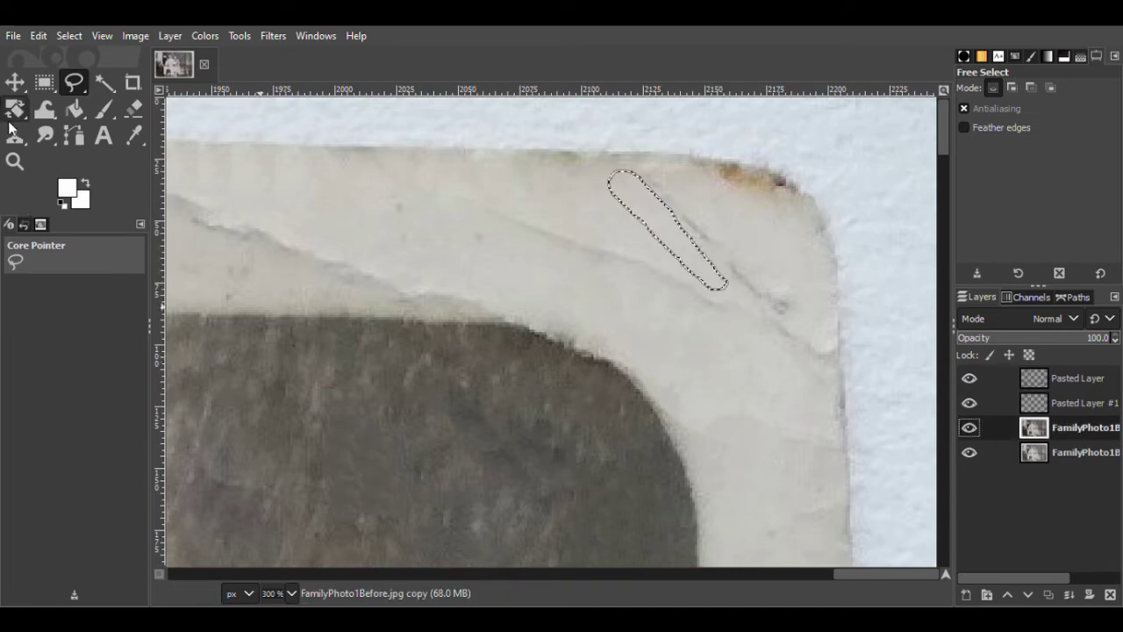
pyautogui.press('Return')
pyautogui.press('m')
pyautogui.hotkey('ctrl', 'c')
pyautogui.hotkey('ctrl', 'v')
pyautogui.hotkey('shift', 'ctrl', 'n')
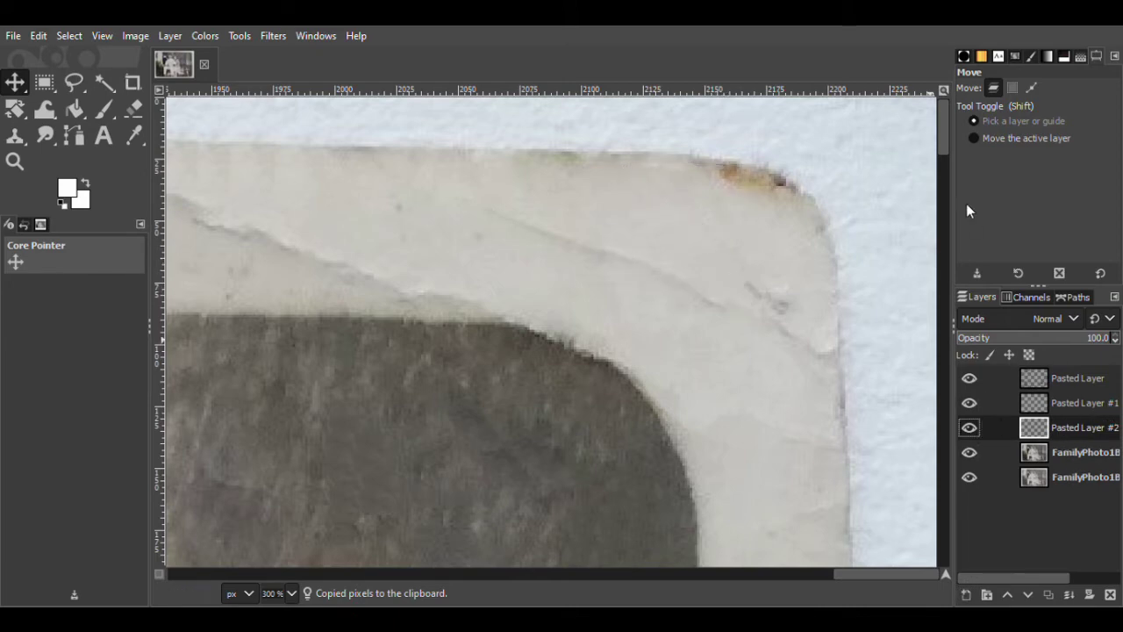
# - Cover the small marks near the border's upper-right corner with a pasted duplicate patch and merge it into the previous patch layer
pyautogui.hotkey('ctrl', 'v')
pyautogui.hotkey('shift', 'ctrl', 'n')
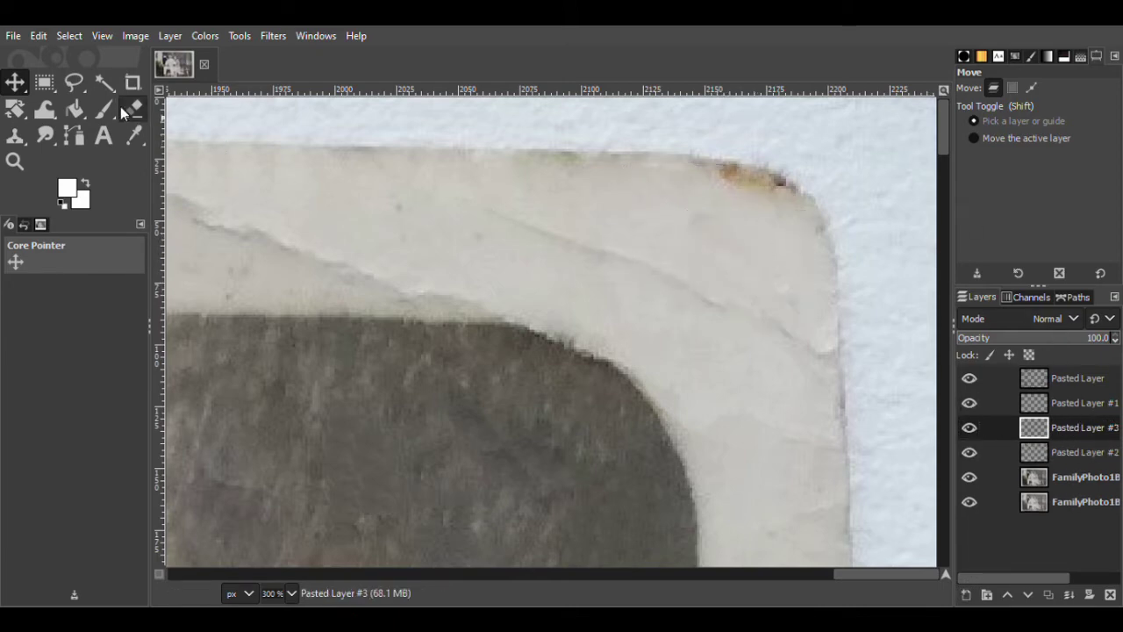
pyautogui.click(131, 108)
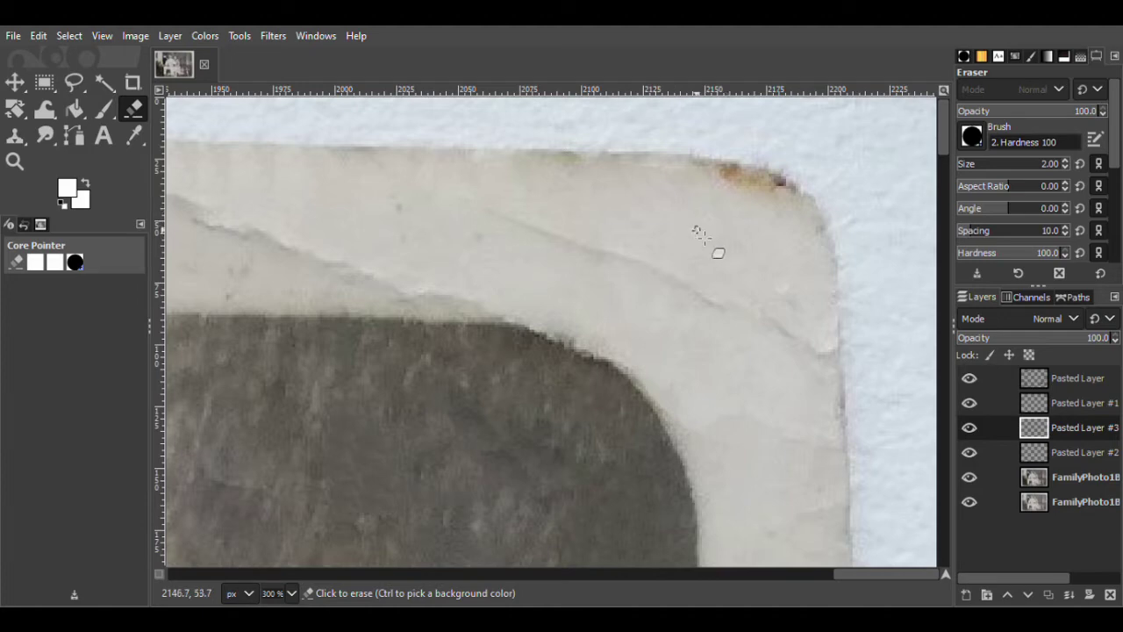
pyautogui.click(21, 86)
pyautogui.hotkey('ctrl', 'e')
pyautogui.click(969, 428)
pyautogui.click(969, 428)
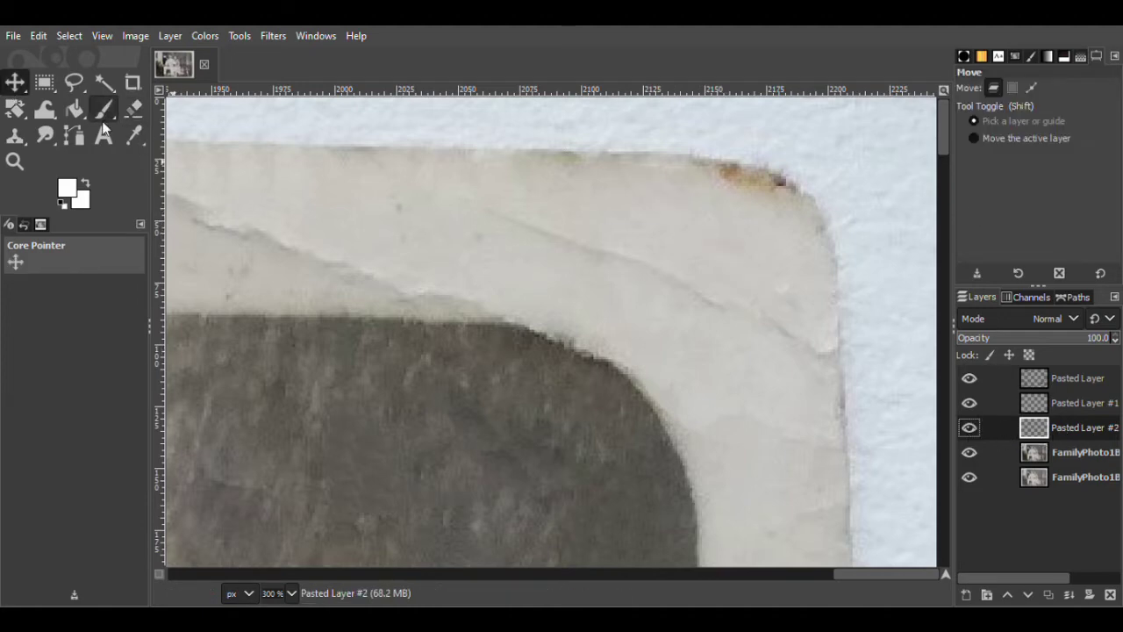
# - Lasso a slanted patch just below the diagonal crease in the upper-right border and copy it from the photo copy layer to a new layer
pyautogui.click(76, 84)
pyautogui.moveTo(638, 282); pyautogui.dragTo(508, 241)
pyautogui.doubleClick(653, 321)
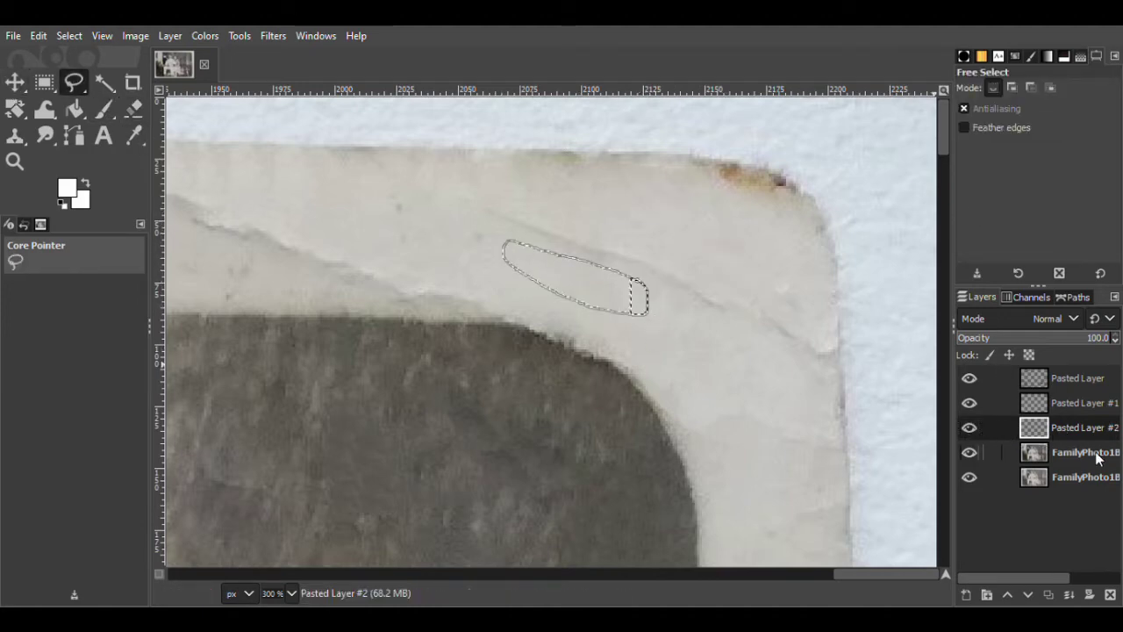
pyautogui.click(1035, 452)
pyautogui.press('m')
pyautogui.hotkey('ctrl', 'c')
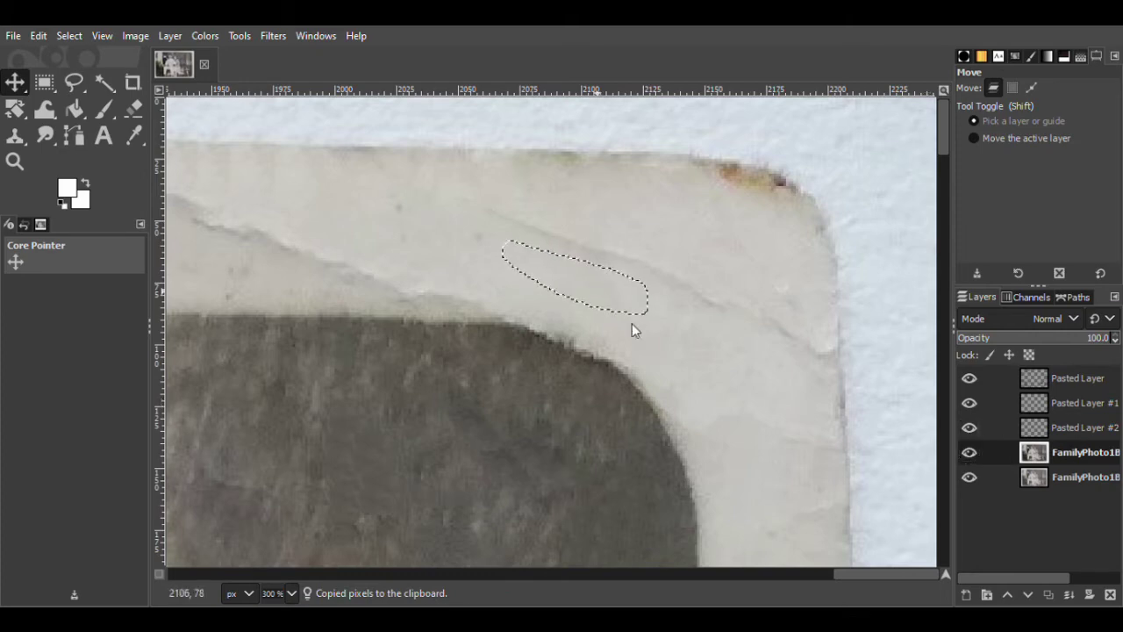
pyautogui.hotkey('ctrl', 'v')
pyautogui.hotkey('ctrl', 'shift', 'n')
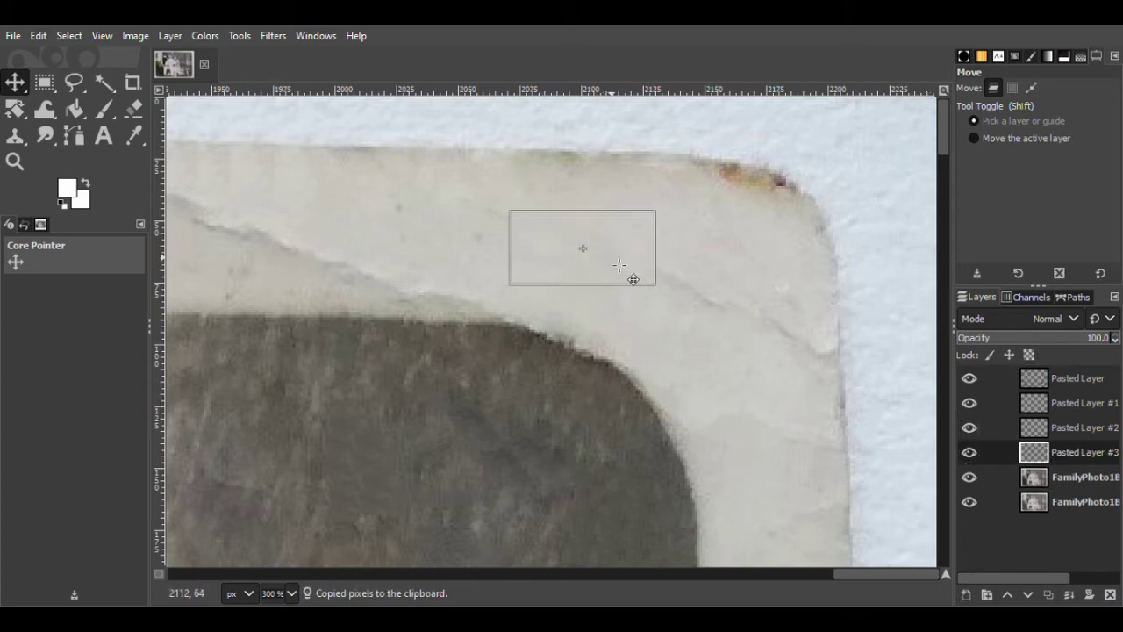
# - Cover the middle of the diagonal border crease with further pasted duplicates of the slanted patch
pyautogui.hotkey('ctrl', 'v')
pyautogui.hotkey('ctrl', 'shift', 'n')
pyautogui.moveTo(602, 270)
pyautogui.mouseDown()
pyautogui.moveTo(501, 236)
pyautogui.moveTo(720, 307)
pyautogui.mouseUp()
pyautogui.hotkey('ctrl', 'v')
pyautogui.hotkey('ctrl', 'shift', 'n')
# - Cover the remaining end of the crease near the border's right edge with the slanted patch
pyautogui.click(132, 108)
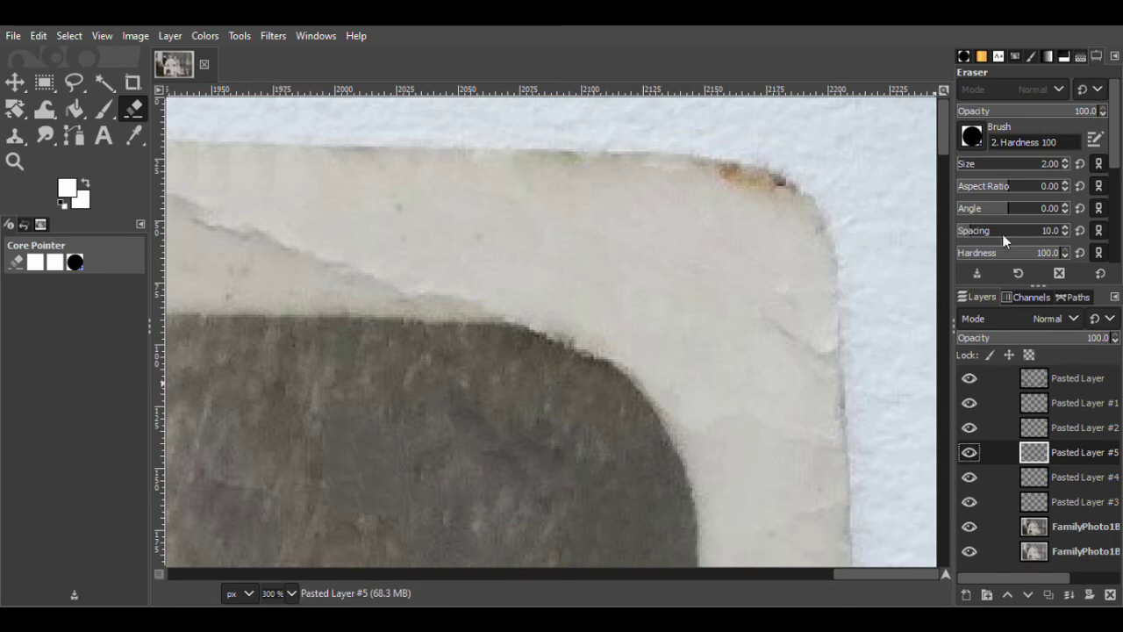
pyautogui.hotkey('ctrl', 'v')
pyautogui.hotkey('ctrl', 'shift', 'n')
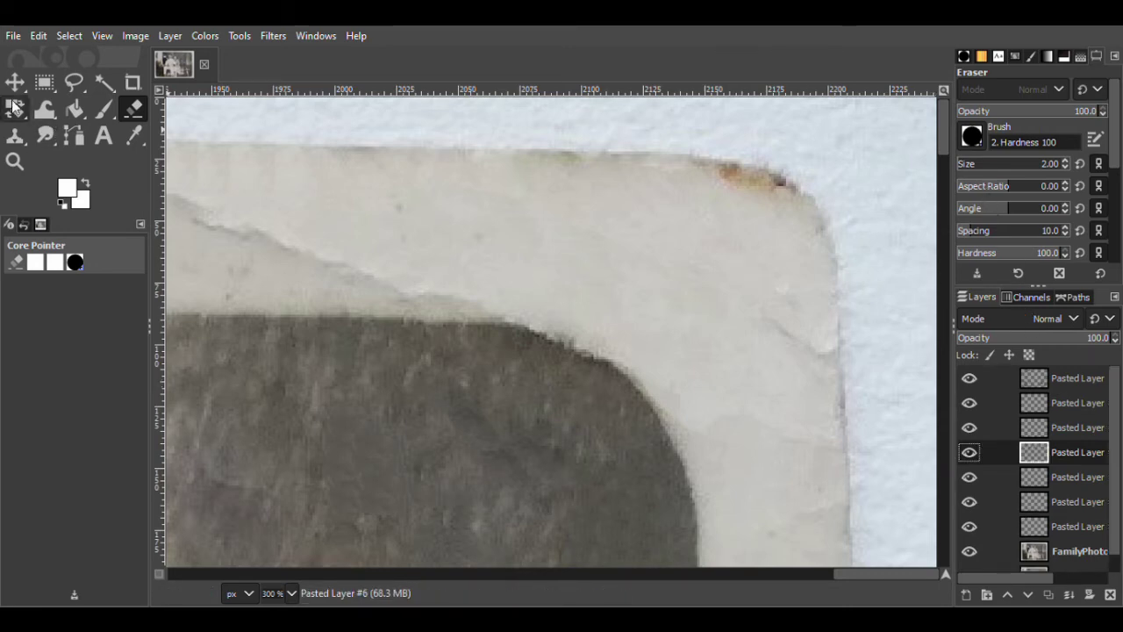
pyautogui.press('m')
pyautogui.moveTo(725, 282); pyautogui.dragTo(818, 369)
pyautogui.hotkey('ctrl', 'z')
pyautogui.hotkey('ctrl', 'z')
pyautogui.hotkey('ctrl', 'z')
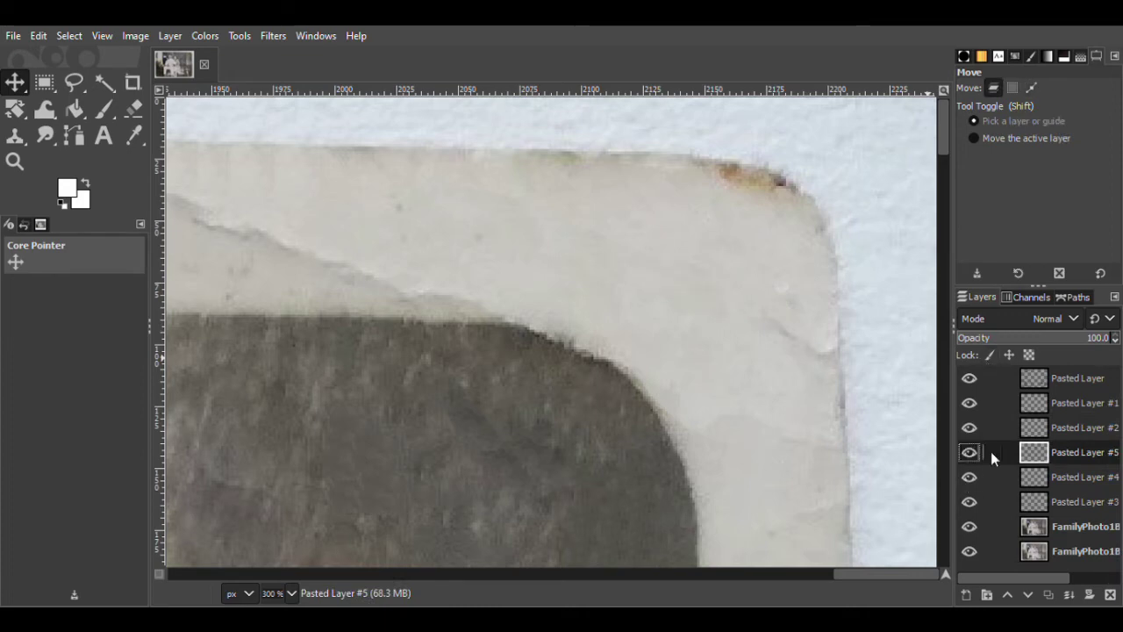
pyautogui.hotkey('ctrl', 'y')
pyautogui.moveTo(659, 288); pyautogui.dragTo(738, 326)
# - Merge the crease patch layers with the earlier border repair layers and save the image
pyautogui.rightClick(1049, 451)
pyautogui.click(992, 238)
pyautogui.rightClick(1066, 430)
pyautogui.click(988, 225)
pyautogui.rightClick(1059, 405)
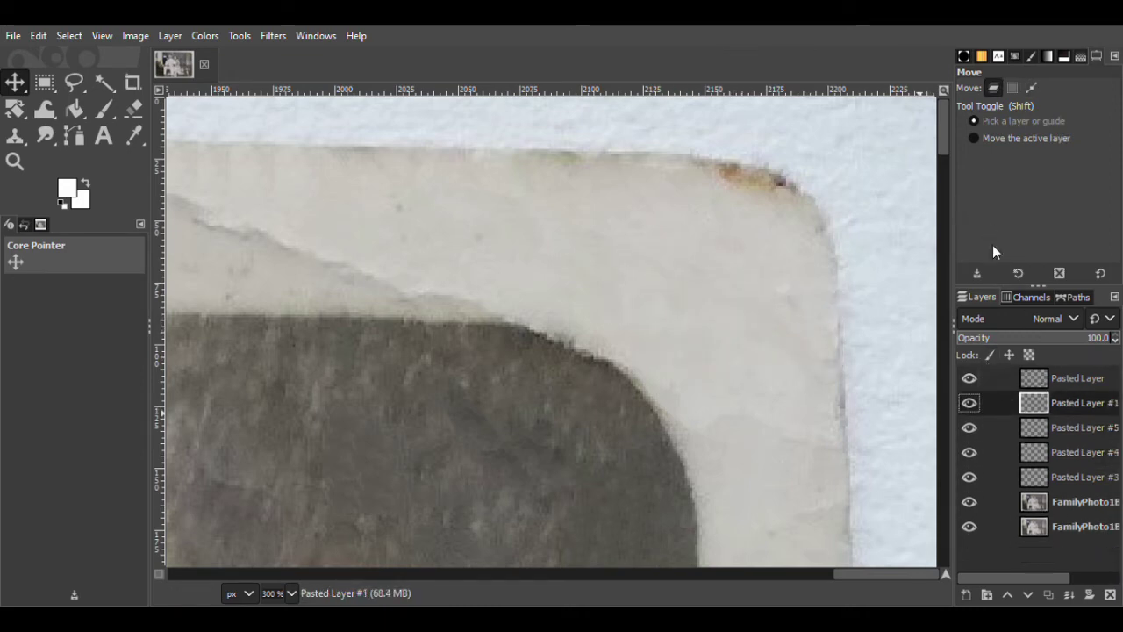
pyautogui.click(992, 244)
pyautogui.hotkey('ctrl', 'z')
pyautogui.hotkey('ctrl', 'z')
pyautogui.click(968, 403)
pyautogui.click(969, 403)
pyautogui.hotkey('ctrl', 's')
# - Lasso a small patch across the border's top edge and copy it from the photo copy layer to a new layer
pyautogui.press('f')
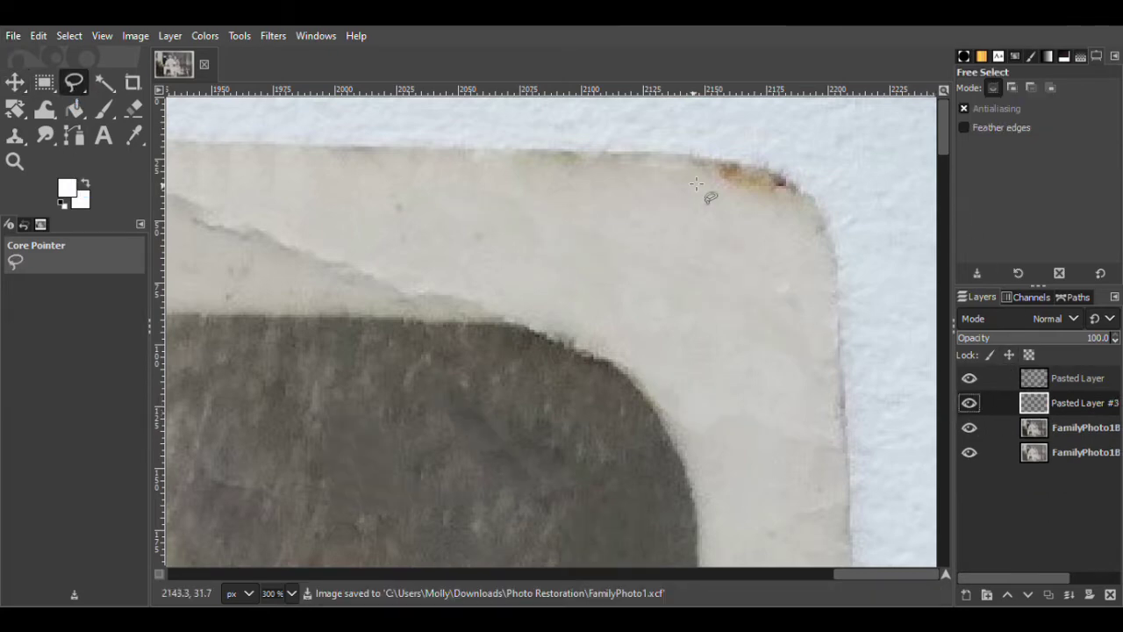
pyautogui.moveTo(456, 132); pyautogui.dragTo(433, 190)
pyautogui.press('Return')
pyautogui.press('pagedown')
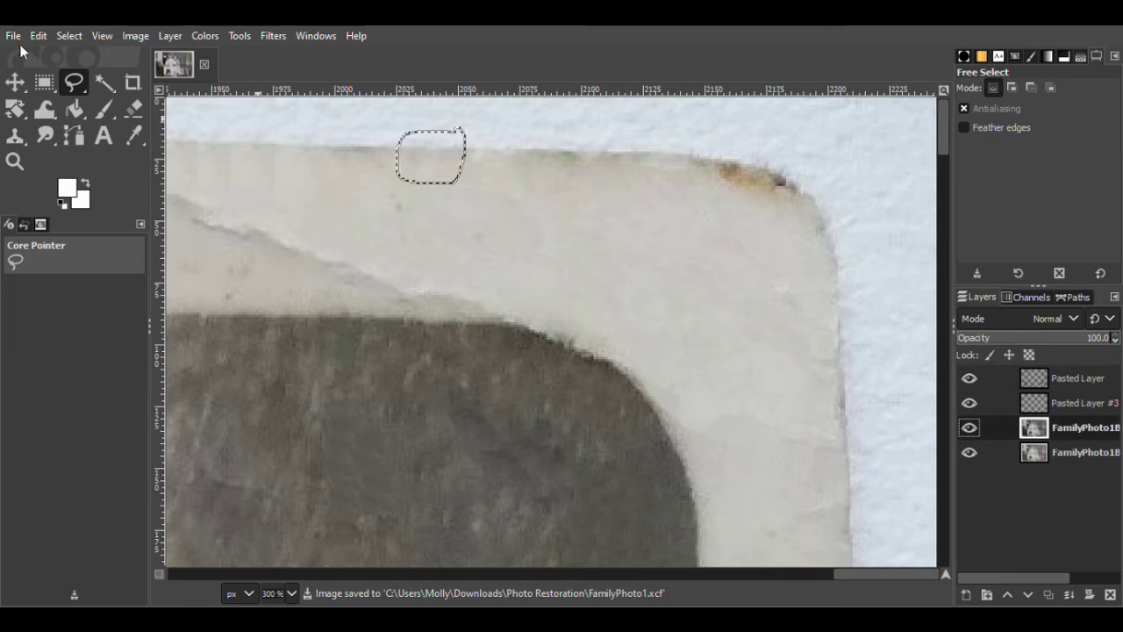
pyautogui.press('m')
pyautogui.hotkey('ctrl', 'c')
pyautogui.hotkey('ctrl', 'v')
pyautogui.click(965, 596)
# - Cover the discoloured stretch of the border's top edge with the edge patch and a duplicate, and compare with the patches hidden
pyautogui.moveTo(424, 180); pyautogui.dragTo(543, 179)
pyautogui.hotkey('ctrl', 'shift', 'd')
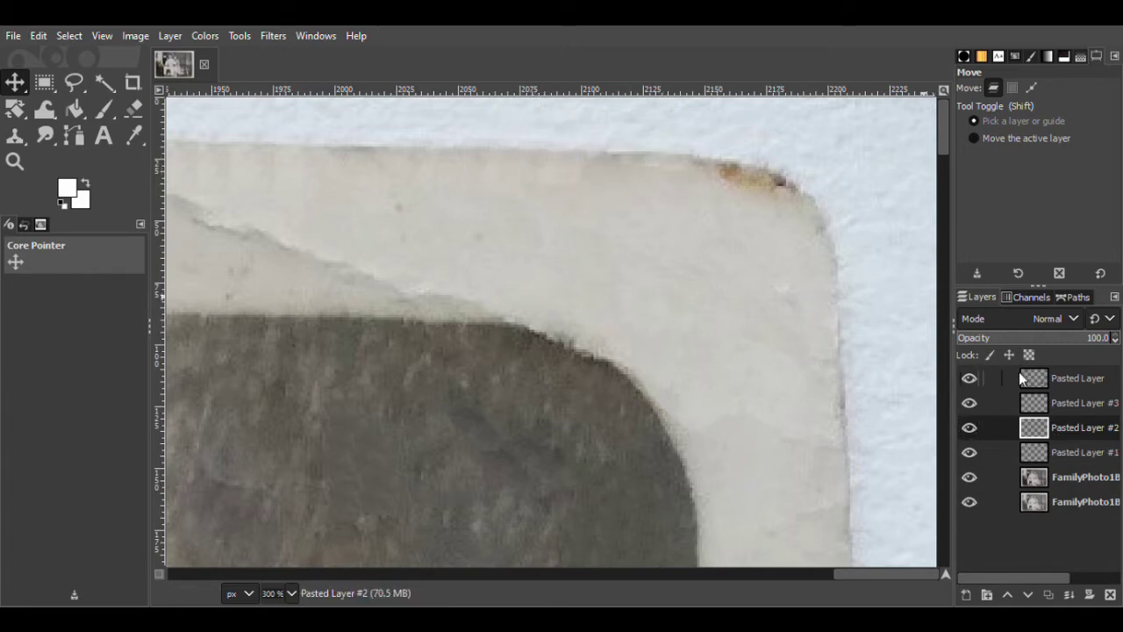
pyautogui.click(969, 451)
pyautogui.click(968, 427)
pyautogui.click(969, 427)
# - Set the duplicate top-edge patch layer's opacity to 68.4
pyautogui.rightClick(1050, 435)
pyautogui.click(1005, 238)
pyautogui.click(969, 427)
pyautogui.click(969, 427)
pyautogui.hotkey('ctrl', 'z')
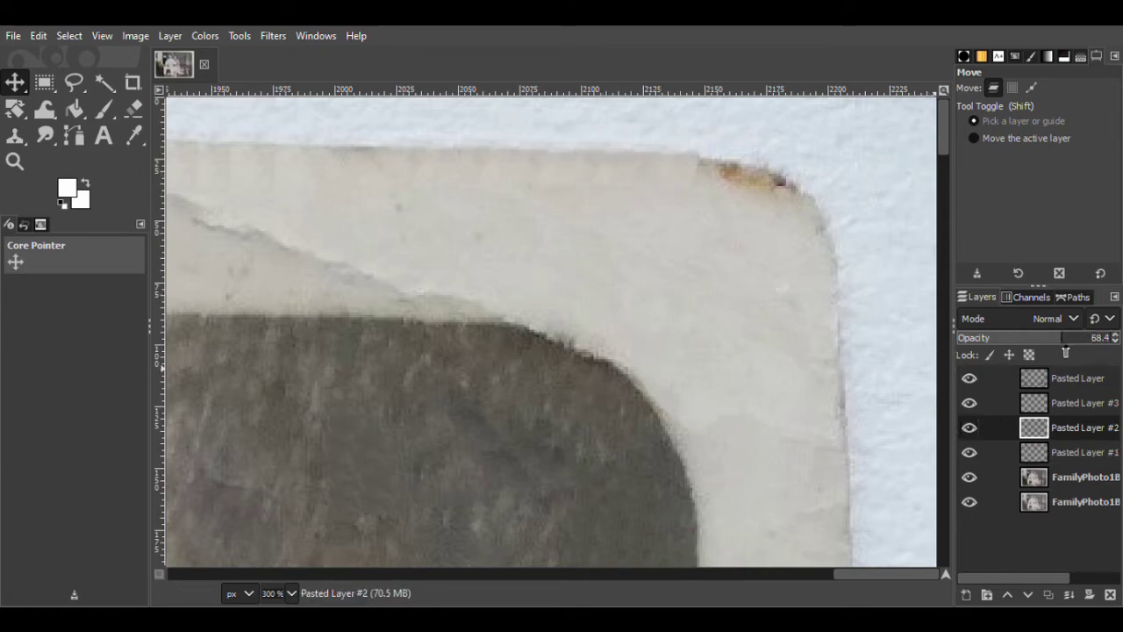
pyautogui.click(1065, 455)
pyautogui.click(1085, 342)
# - Merge the top-edge patch layers with the earlier repair layer and save the image
pyautogui.rightClick(1041, 430)
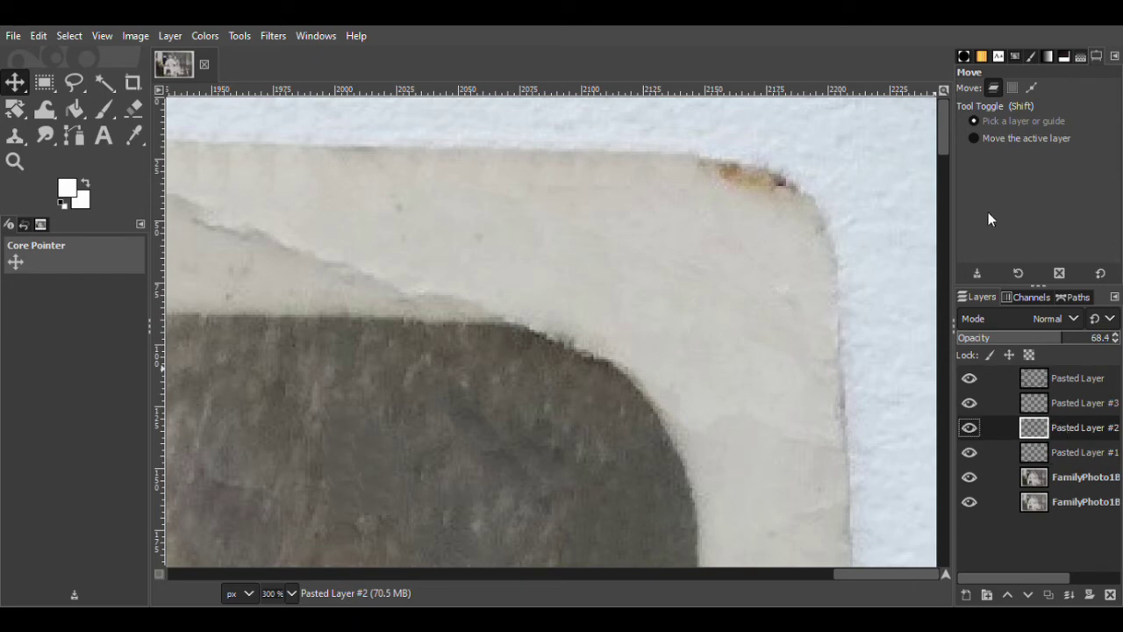
pyautogui.click(995, 225)
pyautogui.rightClick(1040, 405)
pyautogui.click(998, 229)
pyautogui.click(13, 36)
pyautogui.click(39, 184)
# - Lasso a patch across the border's right edge below the rounded corner and copy it from the photo copy layer to a new layer
pyautogui.press('f')
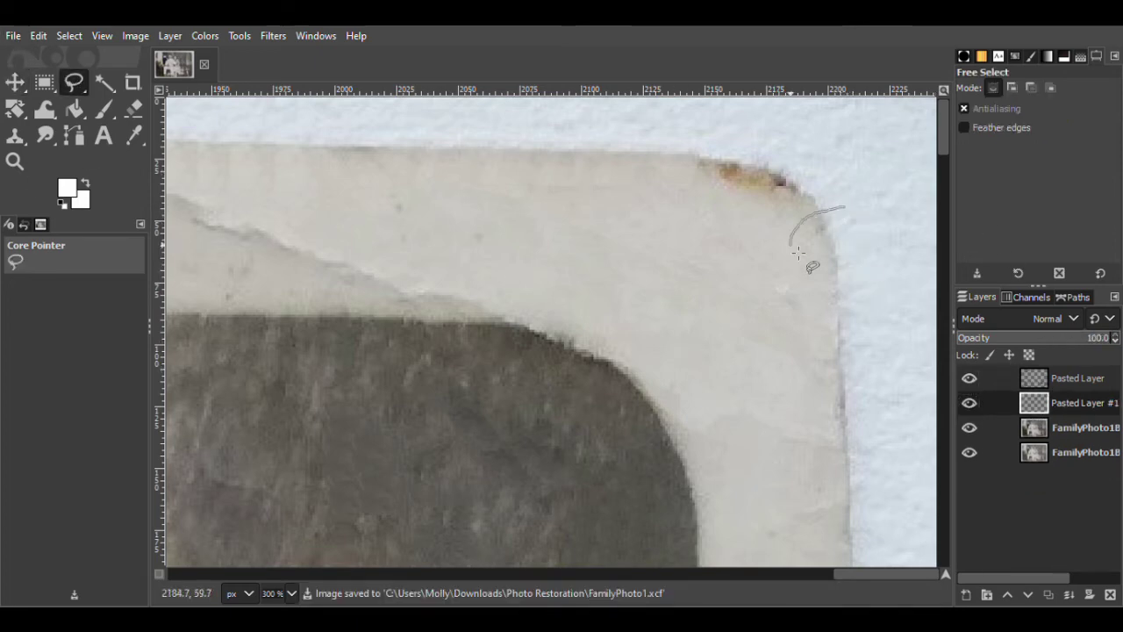
pyautogui.moveTo(853, 217); pyautogui.dragTo(846, 209)
pyautogui.click(1045, 428)
pyautogui.click(15, 82)
pyautogui.hotkey('ctrl', 'c')
pyautogui.hotkey('ctrl', 'v')
pyautogui.click(966, 595)
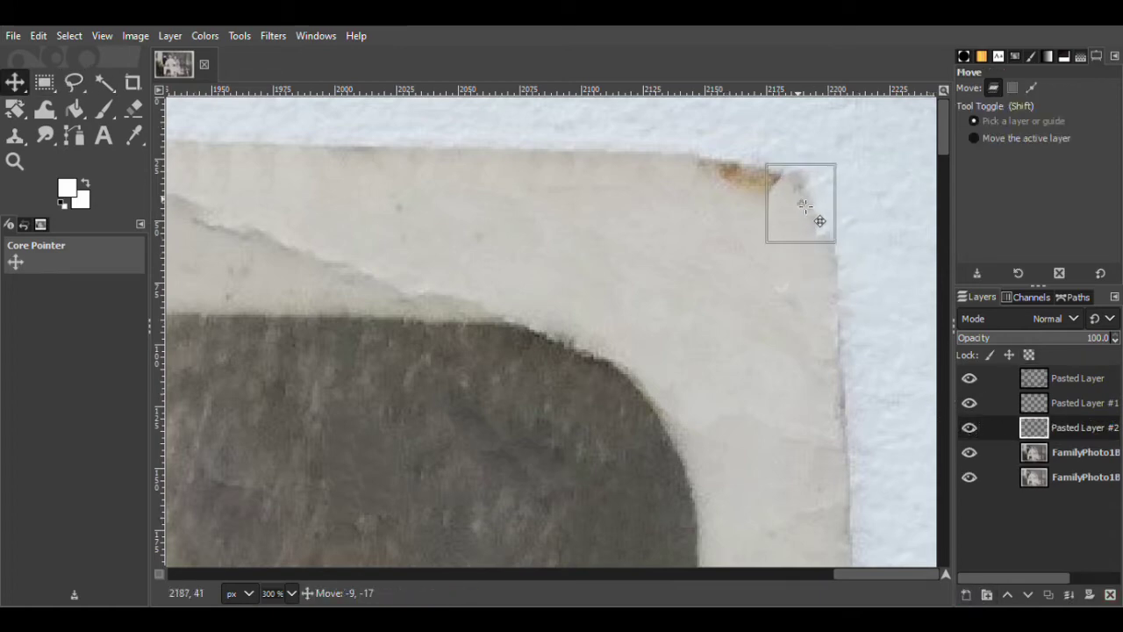
# - Rotate the right-edge patch and move it onto a plain area of the border to check its shape
pyautogui.hotkey('shift', 'r')
pyautogui.click(867, 307)
pyautogui.click(884, 242)
pyautogui.moveTo(797, 182); pyautogui.dragTo(554, 225)
pyautogui.press('Return')
pyautogui.press('m')
pyautogui.click(969, 427)
pyautogui.click(969, 427)
# - Rotate the patch further and place it over the rounded corner at the end of the rust stain
pyautogui.click(15, 109)
pyautogui.moveTo(584, 312); pyautogui.dragTo(550, 320)
pyautogui.click(887, 239)
pyautogui.click(15, 82)
pyautogui.moveTo(547, 218); pyautogui.dragTo(807, 181)
pyautogui.hotkey('ctrl', 'z')
# - Erase the unwanted parts of the patch around the rounded corner
pyautogui.click(133, 108)
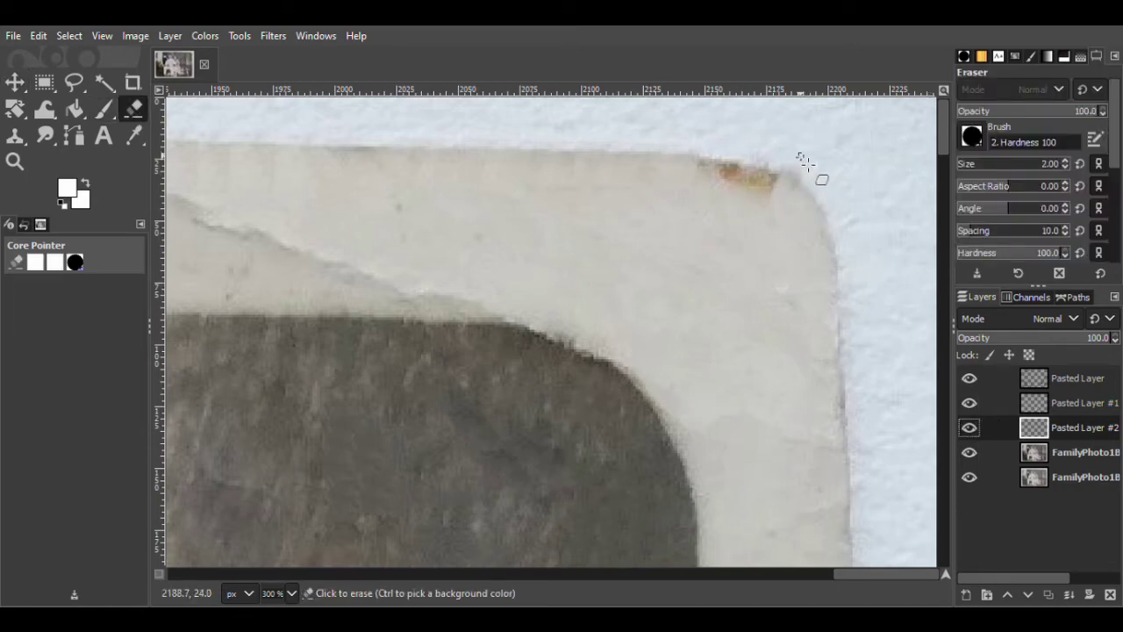
pyautogui.click(822, 241)
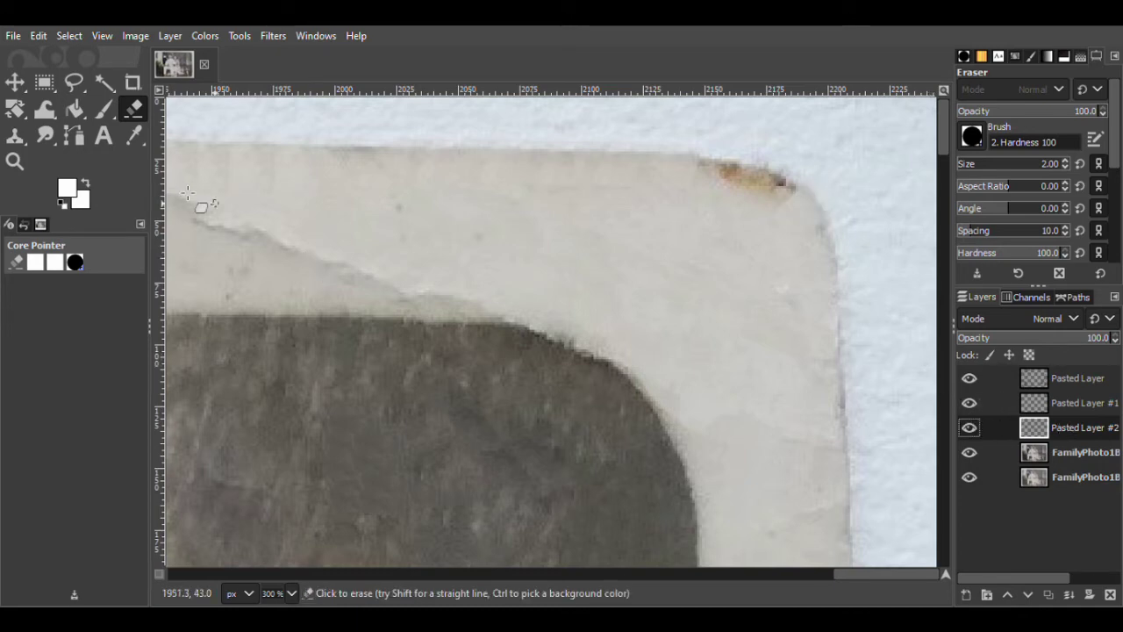
pyautogui.press('m')
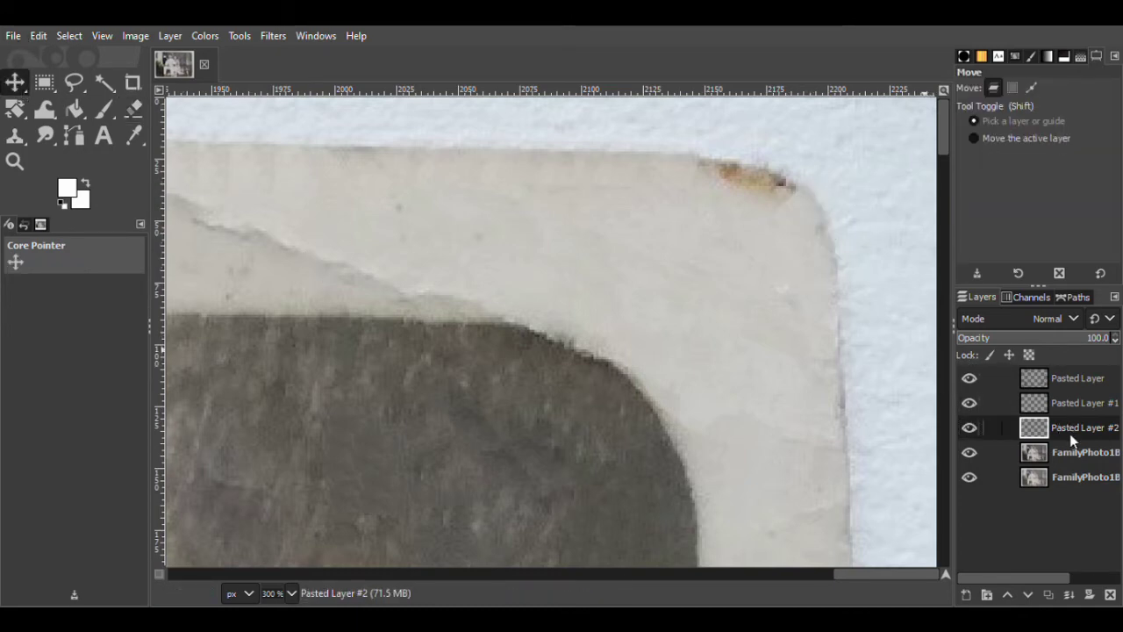
# - Paste a duplicate of the edge patch and rotate it over the right end of the rust stain to follow the corner's curve
pyautogui.hotkey('ctrl', 'v')
pyautogui.moveTo(805, 231); pyautogui.dragTo(808, 208)
pyautogui.click(14, 109)
pyautogui.click(787, 188)
pyautogui.moveTo(750, 304); pyautogui.dragTo(778, 314)
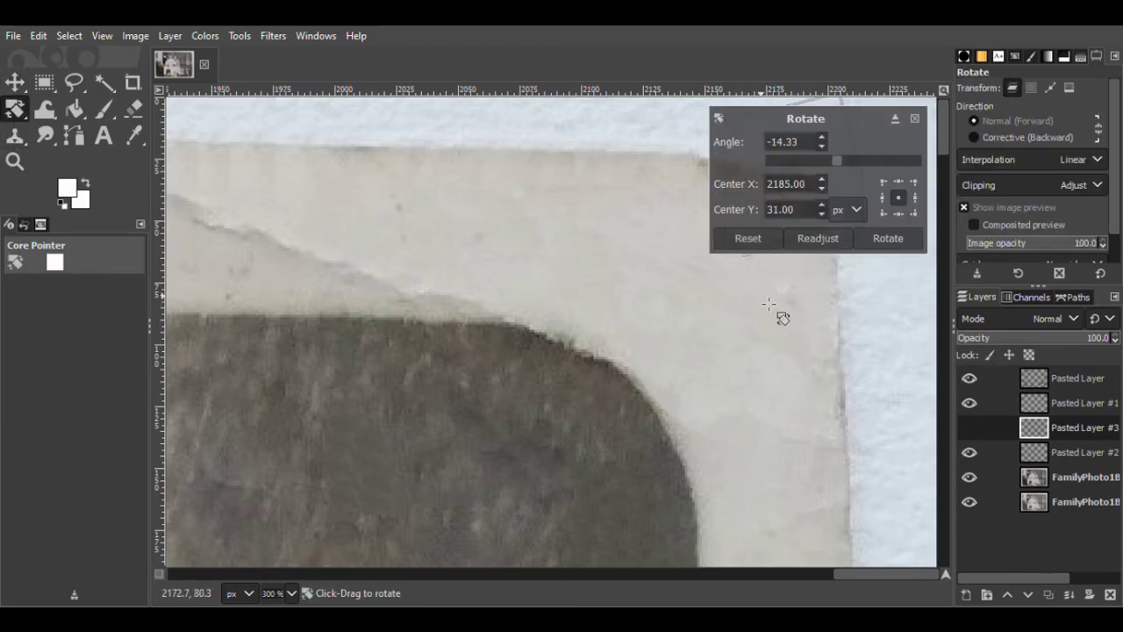
pyautogui.press('Escape')
pyautogui.press('m')
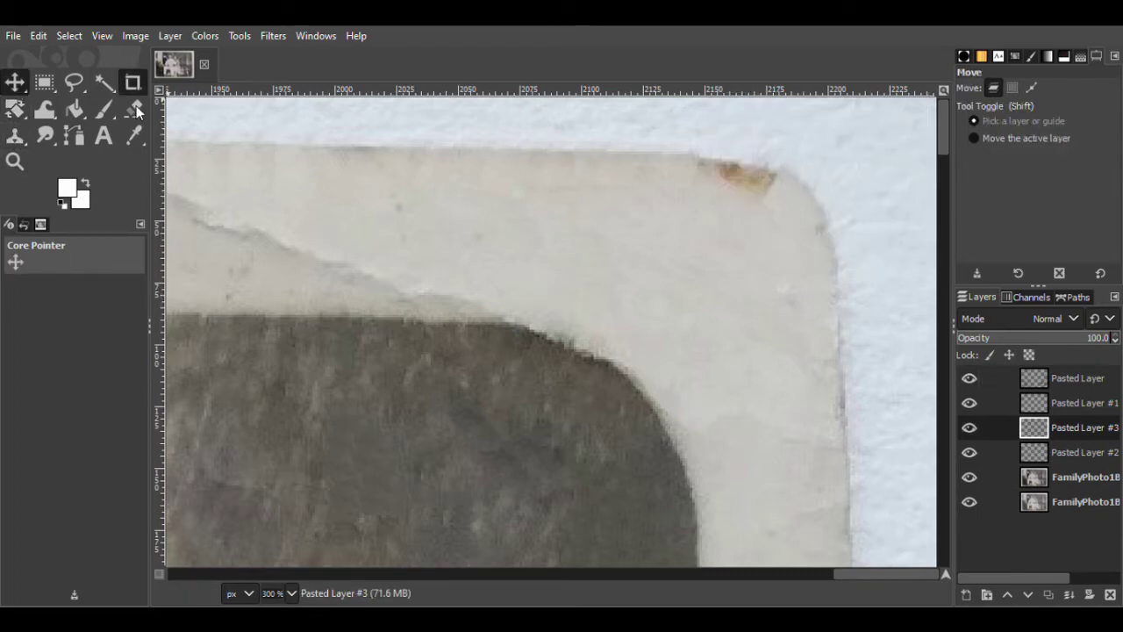
pyautogui.hotkey('shift', 'e')
# - Paste another edge patch, erase its stray edge and move it onto the middle of the rust stain
pyautogui.hotkey('ctrl', 'v')
pyautogui.click(15, 83)
pyautogui.moveTo(796, 184)
pyautogui.mouseDown()
pyautogui.moveTo(794, 196)
pyautogui.moveTo(695, 199)
pyautogui.moveTo(617, 264)
pyautogui.mouseUp()
pyautogui.moveTo(542, 239); pyautogui.dragTo(537, 240)
pyautogui.moveTo(787, 215)
pyautogui.mouseDown()
pyautogui.moveTo(796, 208)
pyautogui.moveTo(714, 213)
pyautogui.mouseUp()
pyautogui.hotkey('shift', 'e')
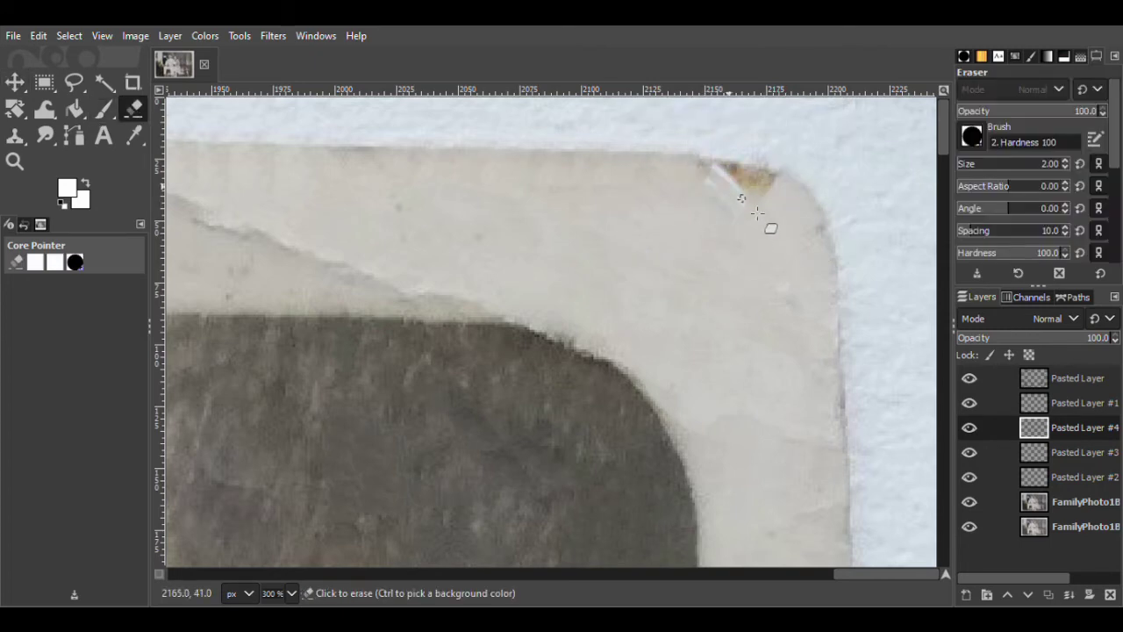
pyautogui.click(15, 82)
pyautogui.moveTo(723, 215); pyautogui.dragTo(726, 187)
# - Rotate the newest patch to follow the border's edge and fit it over the middle of the rust stain
pyautogui.hotkey('shift', 'r')
pyautogui.moveTo(775, 243); pyautogui.dragTo(876, 253)
pyautogui.click(877, 245)
pyautogui.press('m')
pyautogui.moveTo(770, 216); pyautogui.dragTo(779, 221)
# - Duplicate the rotated patch, adjust its angle, and cover the remaining rust stain with a further duplicate
pyautogui.click(1049, 595)
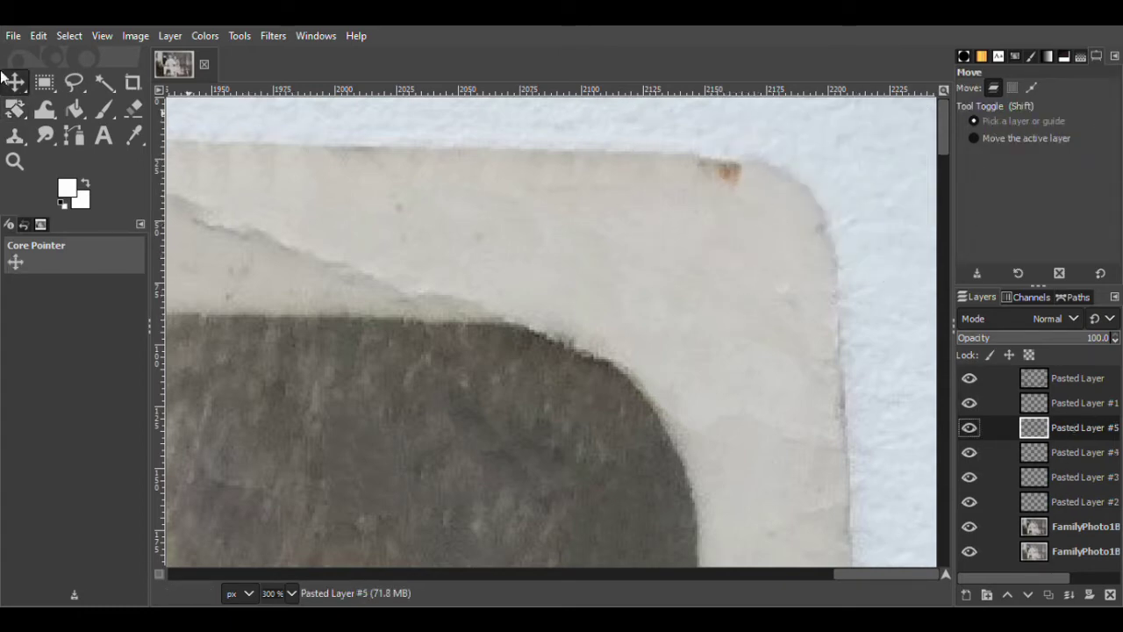
pyautogui.click(15, 108)
pyautogui.click(773, 189)
pyautogui.moveTo(769, 343); pyautogui.dragTo(796, 342)
pyautogui.click(867, 248)
pyautogui.press('m')
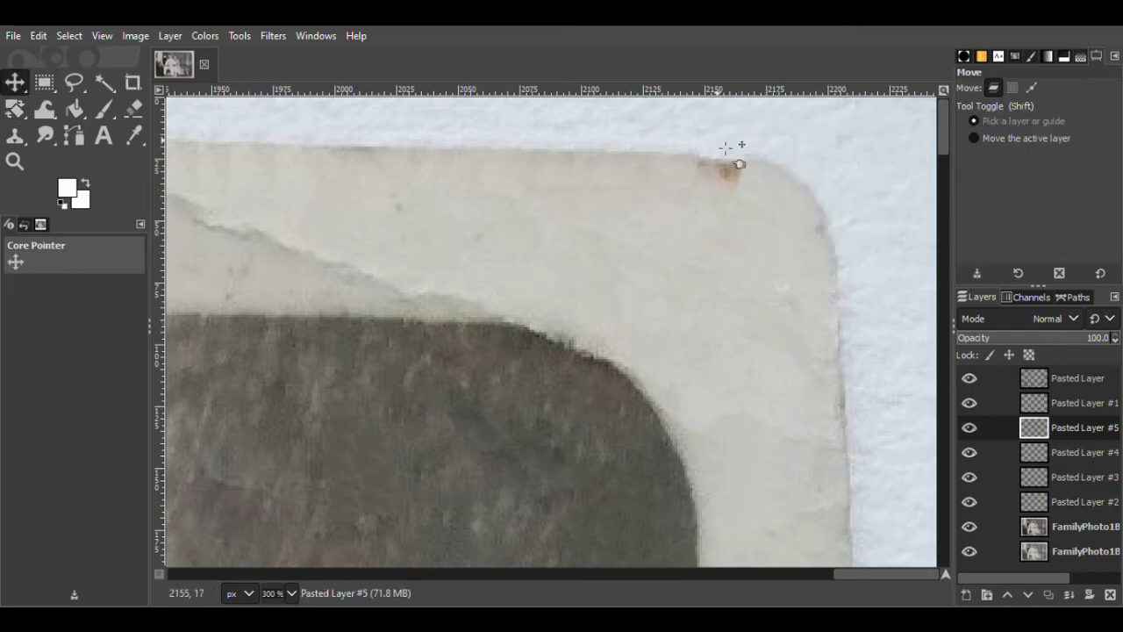
pyautogui.click(1049, 595)
pyautogui.moveTo(739, 201); pyautogui.dragTo(709, 198)
# - Merge the corner patch layers with the earlier repair layer, save the image and compare the repair with the original
pyautogui.click(1055, 401)
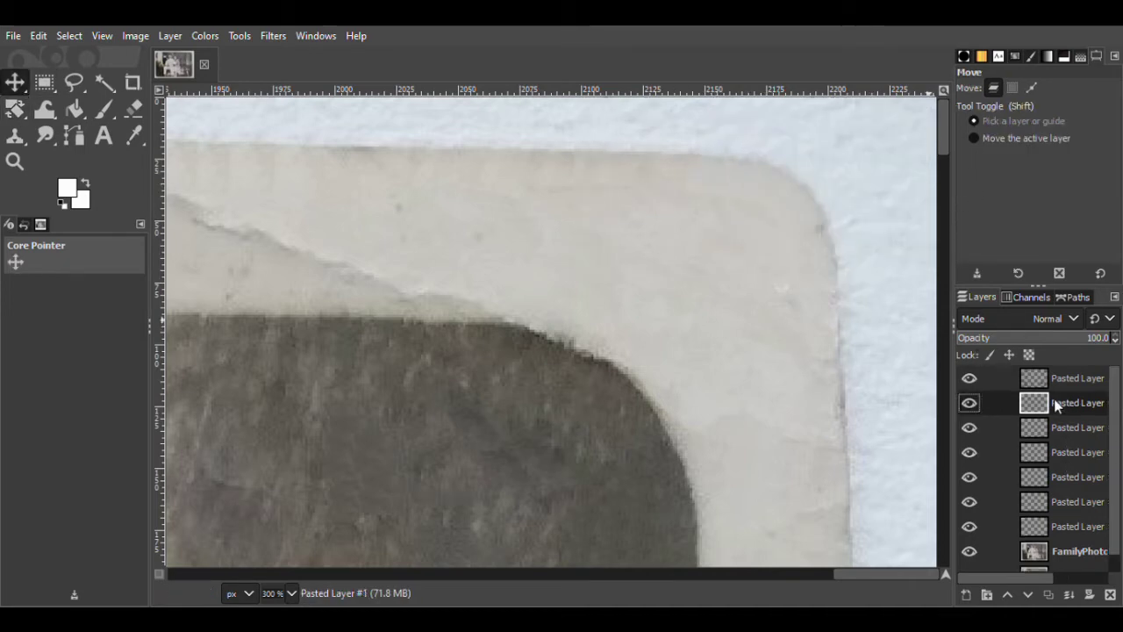
pyautogui.rightClick(1055, 401)
pyautogui.click(1005, 259)
pyautogui.rightClick(1064, 399)
pyautogui.click(1005, 259)
pyautogui.rightClick(1044, 400)
pyautogui.click(1005, 256)
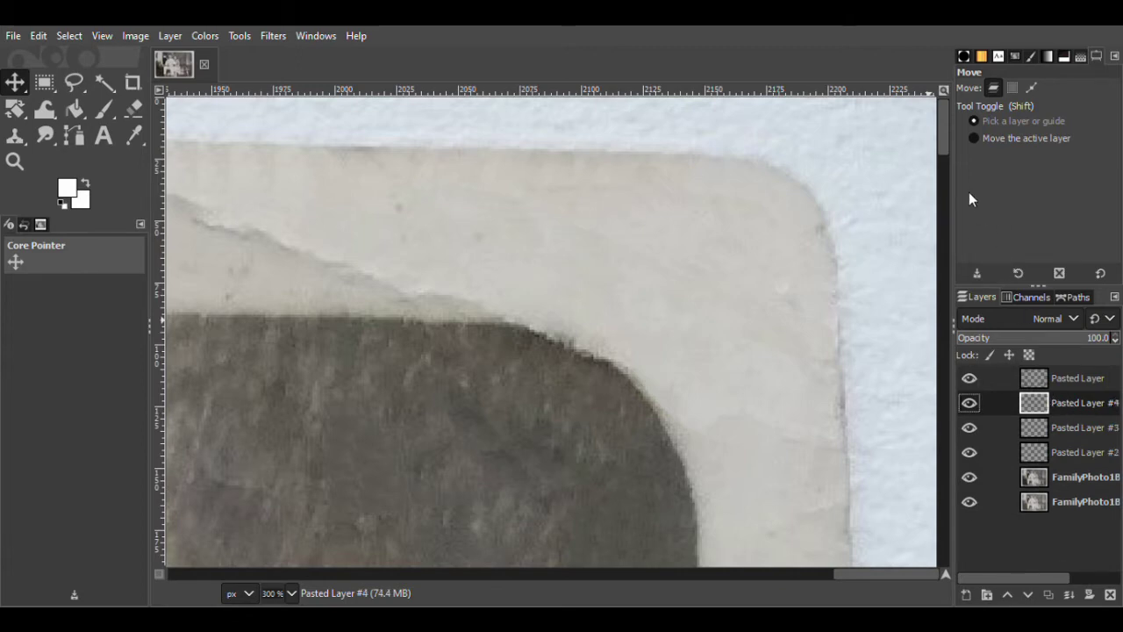
pyautogui.hotkey('ctrl', 'z')
pyautogui.hotkey('ctrl', 'z')
pyautogui.click(969, 402)
pyautogui.click(969, 403)
pyautogui.hotkey('ctrl', 's')
pyautogui.press('z')
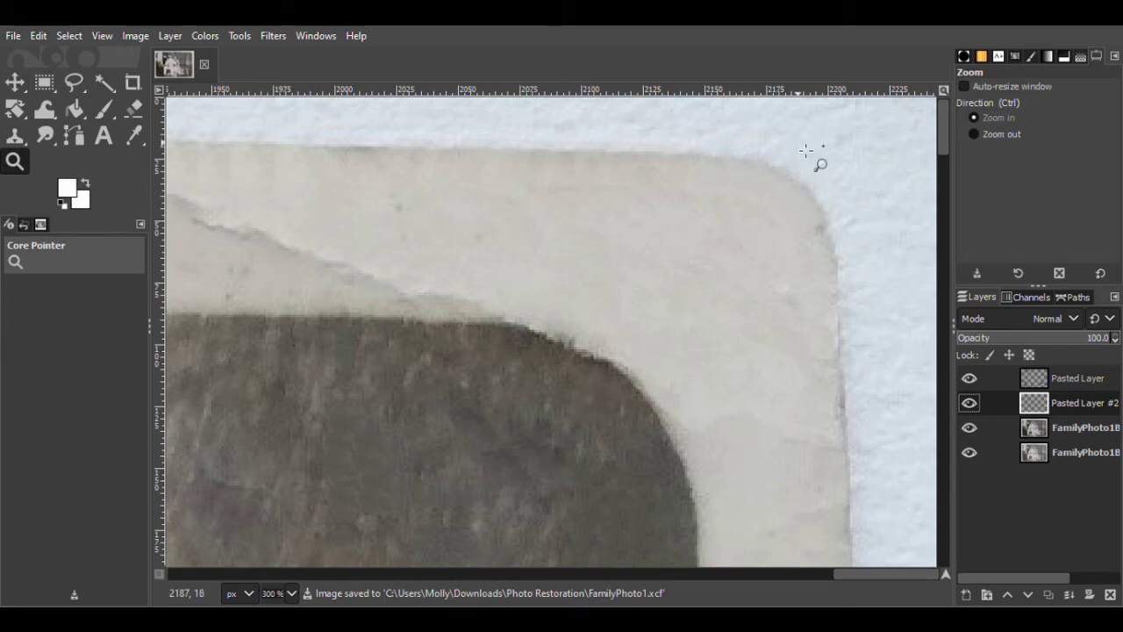
pyautogui.click(969, 402)
pyautogui.click(968, 403)
# - Lasso a small patch just inside the border's right edge and copy it from the photo copy layer to a new layer
pyautogui.press('f')
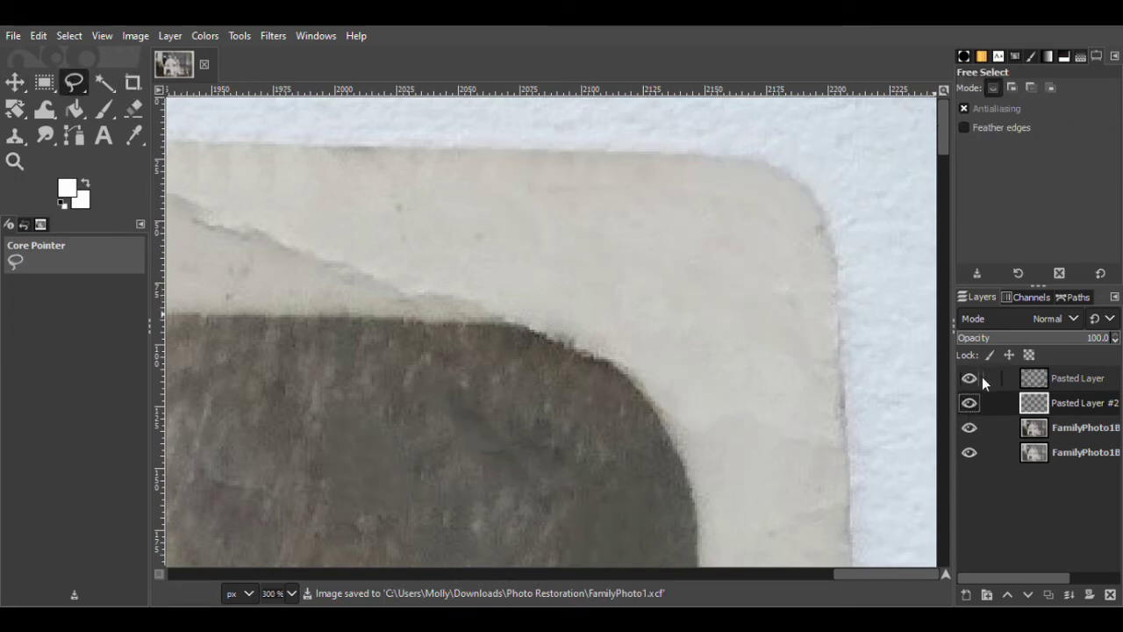
pyautogui.moveTo(818, 253)
pyautogui.mouseDown()
pyautogui.moveTo(835, 274)
pyautogui.moveTo(816, 254)
pyautogui.mouseUp()
pyautogui.click(1080, 428)
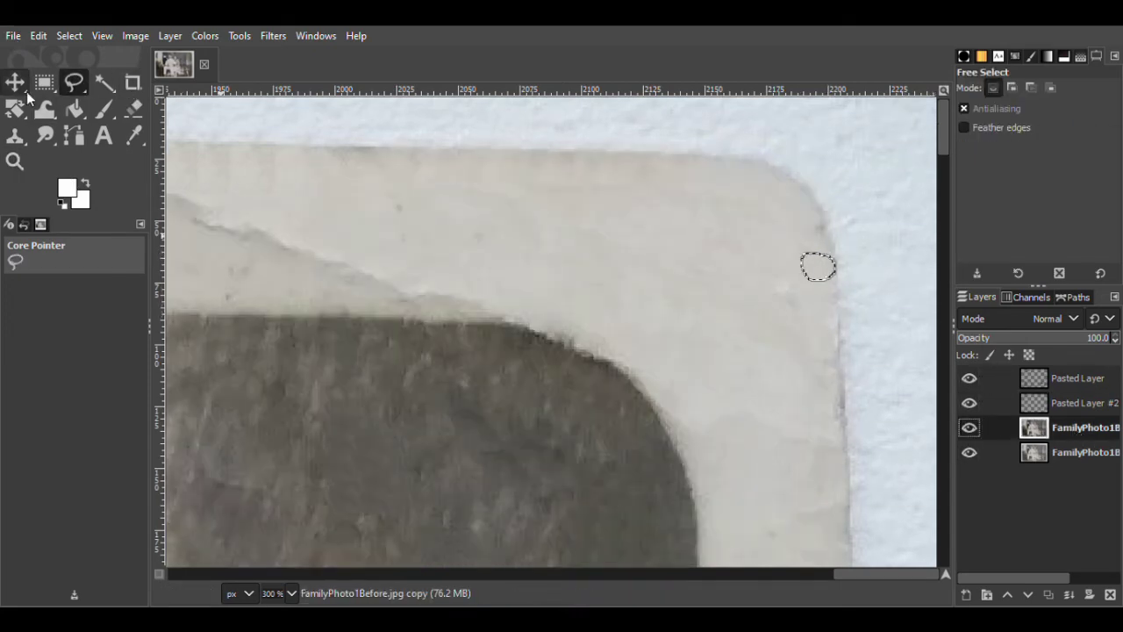
pyautogui.press('m')
pyautogui.hotkey('ctrl', 'shift', 'c')
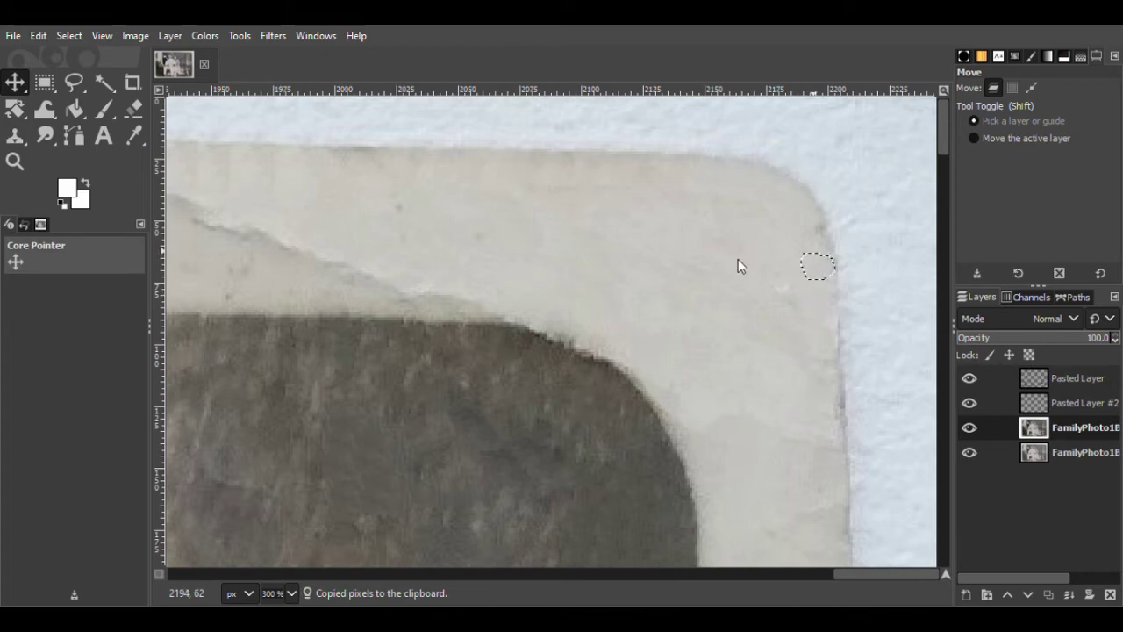
pyautogui.hotkey('ctrl', 'v')
pyautogui.click(966, 595)
# - Cover the dark mark on the border's right edge below the corner with the small patch and merge it with the repair layer
pyautogui.moveTo(821, 273); pyautogui.dragTo(813, 237)
pyautogui.click(1010, 404)
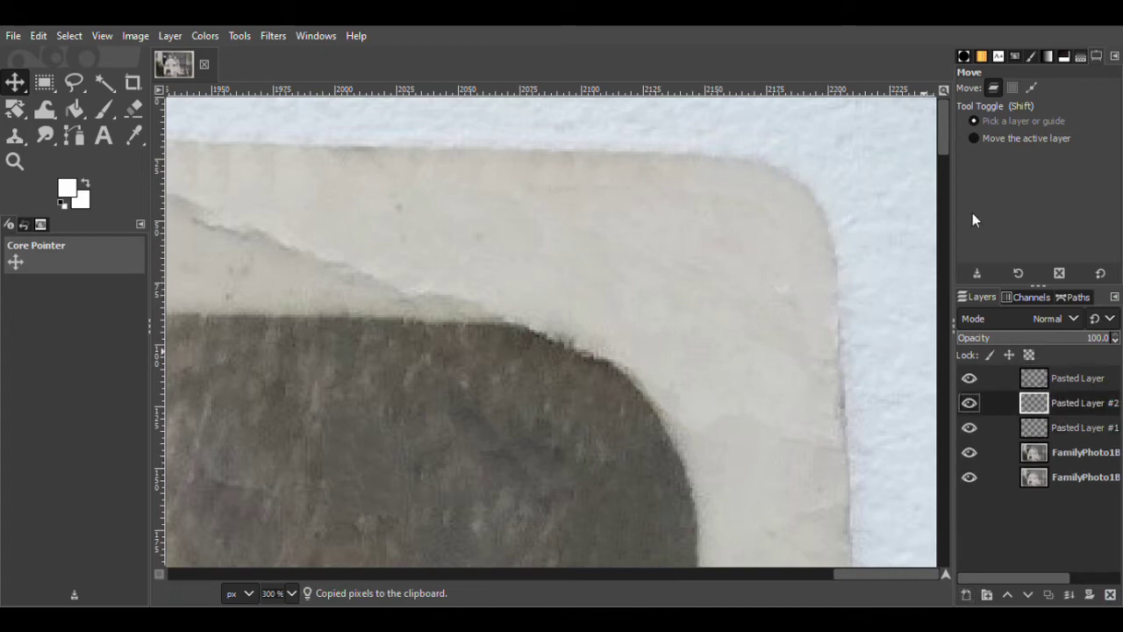
pyautogui.click(973, 216)
pyautogui.click(970, 403)
pyautogui.click(970, 402)
# - Cover the small dark marks in the top border left of the long crease with a lassoed oval patch copied from the photo copy layer
pyautogui.moveTo(848, 574); pyautogui.dragTo(807, 574)
pyautogui.press('f')
pyautogui.moveTo(432, 225); pyautogui.dragTo(430, 250)
pyautogui.press('Return')
pyautogui.click(1085, 428)
pyautogui.press('m')
pyautogui.hotkey('ctrl', 'c')
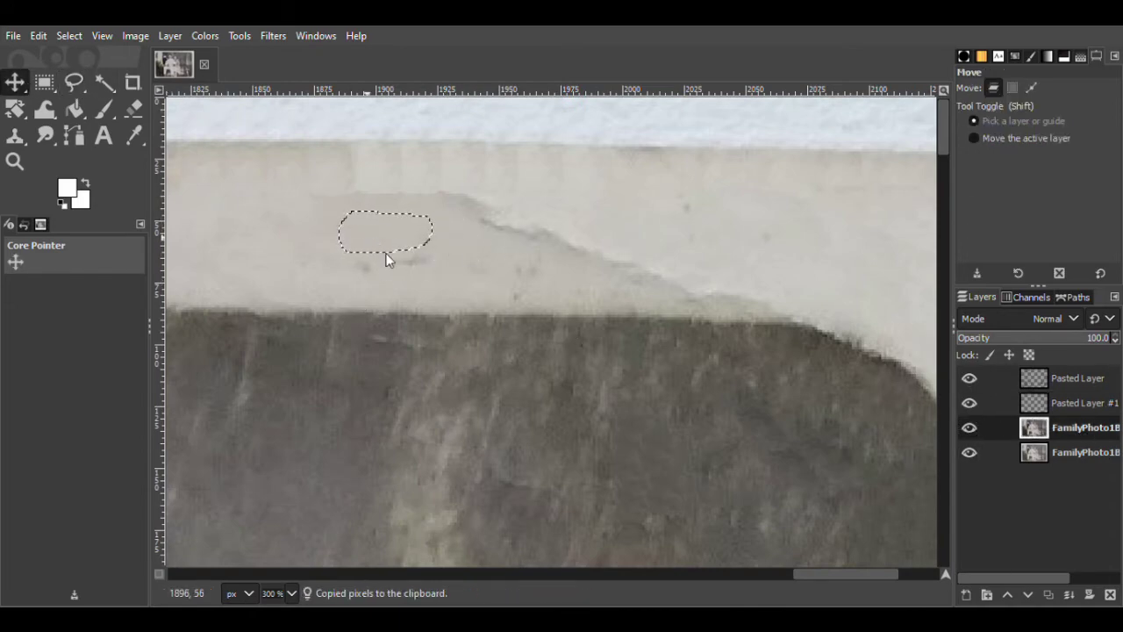
pyautogui.hotkey('ctrl', 'v')
pyautogui.click(966, 595)
# - Lasso a narrow patch just below the long crease in the top border and copy it from the photo copy layer to a new layer
pyautogui.press('f')
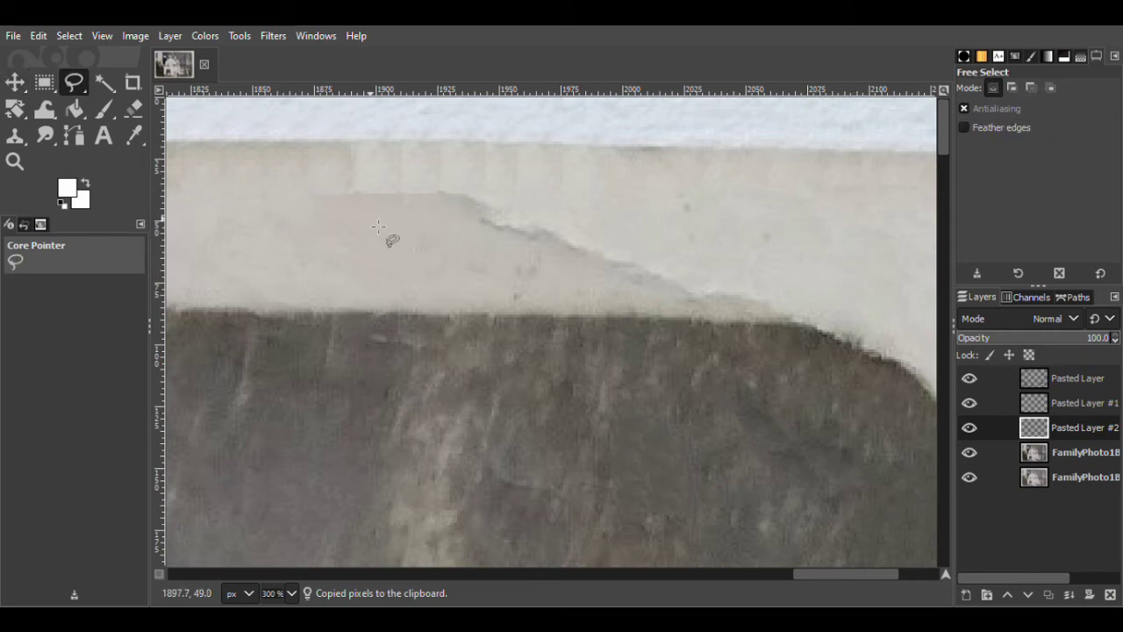
pyautogui.moveTo(520, 239)
pyautogui.mouseDown()
pyautogui.moveTo(492, 271)
pyautogui.moveTo(519, 241)
pyautogui.mouseUp()
pyautogui.click(1075, 453)
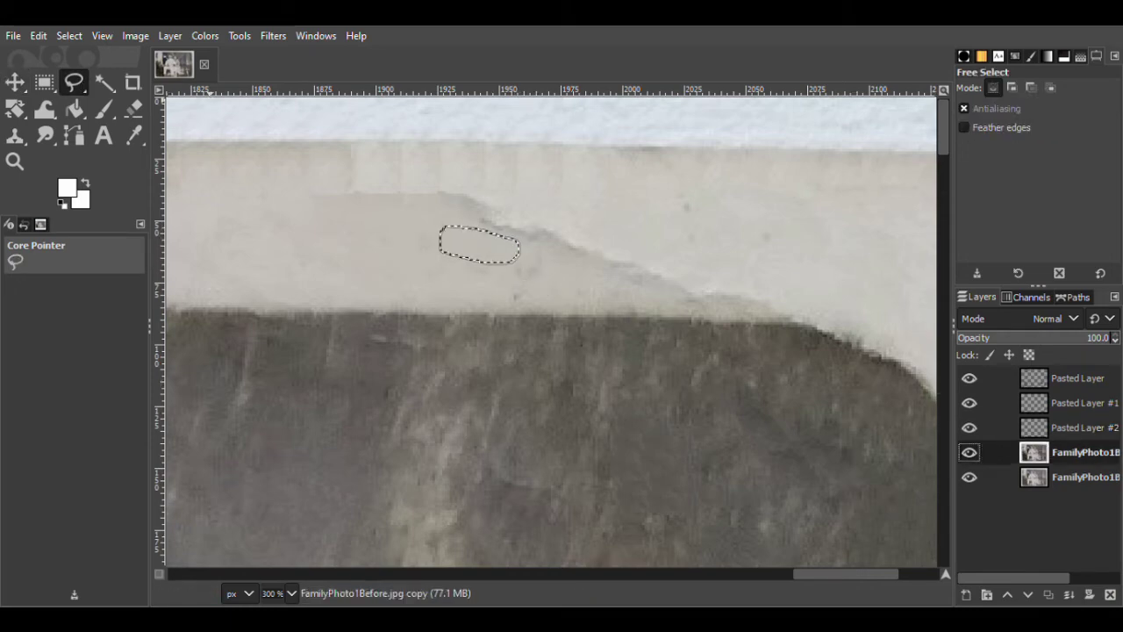
pyautogui.press('m')
pyautogui.hotkey('ctrl', 'c')
pyautogui.hotkey('ctrl', 'v')
pyautogui.click(966, 595)
# - Cover the dark line of the long crease with the narrow patch and further copies placed end to end along it
pyautogui.moveTo(514, 257); pyautogui.dragTo(556, 257)
pyautogui.moveTo(513, 220)
pyautogui.mouseDown()
pyautogui.moveTo(487, 209)
pyautogui.moveTo(546, 230)
pyautogui.moveTo(533, 231)
pyautogui.mouseUp()
pyautogui.hotkey('ctrl', 'shift', 'd')
pyautogui.hotkey('ctrl', 'v')
pyautogui.moveTo(606, 251); pyautogui.dragTo(652, 290)
pyautogui.hotkey('ctrl', 'v')
# - Merge the crease patch layers into one repair layer, check it against the original and save the image
pyautogui.click(1057, 428)
pyautogui.hotkey('ctrl', 'e')
pyautogui.click(1056, 404)
pyautogui.hotkey('ctrl', 'e')
pyautogui.hotkey('ctrl', 'e')
pyautogui.hotkey('ctrl', 'e')
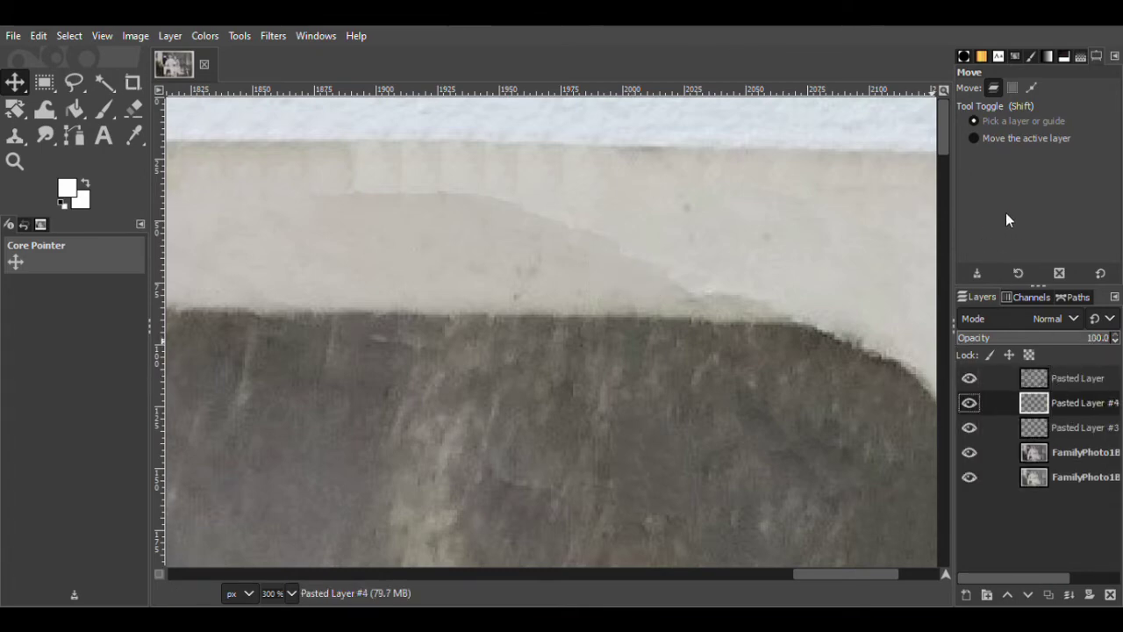
pyautogui.hotkey('ctrl', 'z')
pyautogui.click(970, 402)
pyautogui.hotkey('ctrl', 's')
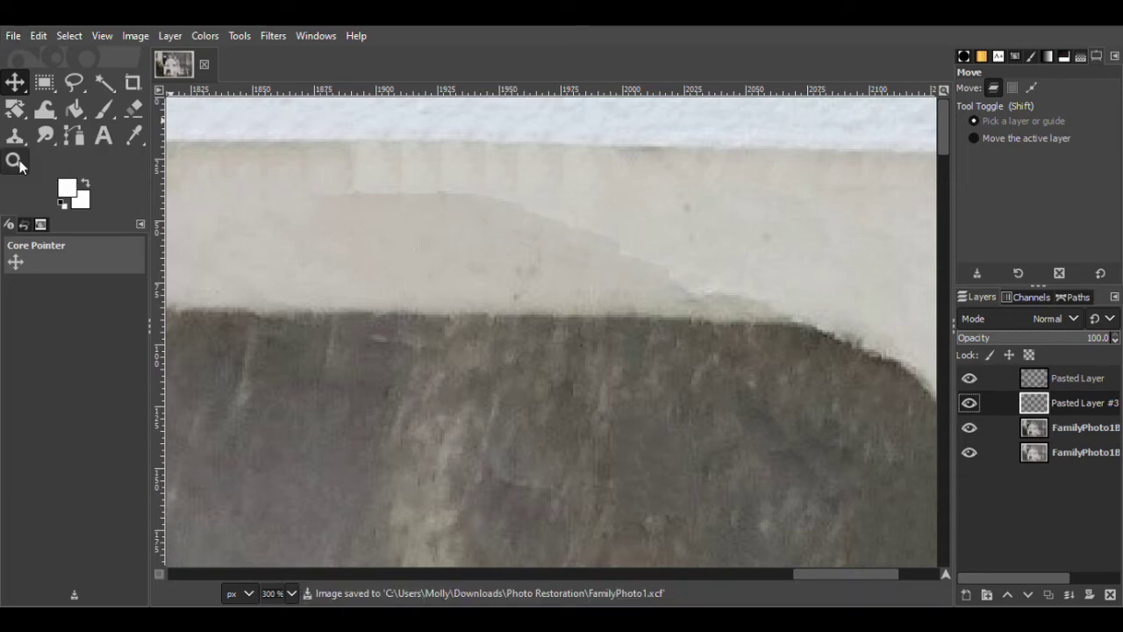
# - Lasso a patch below the left end of the tonal edge in the top border and copy it from the photo copy layer to a new layer
pyautogui.click(73, 82)
pyautogui.click(969, 427)
pyautogui.click(969, 427)
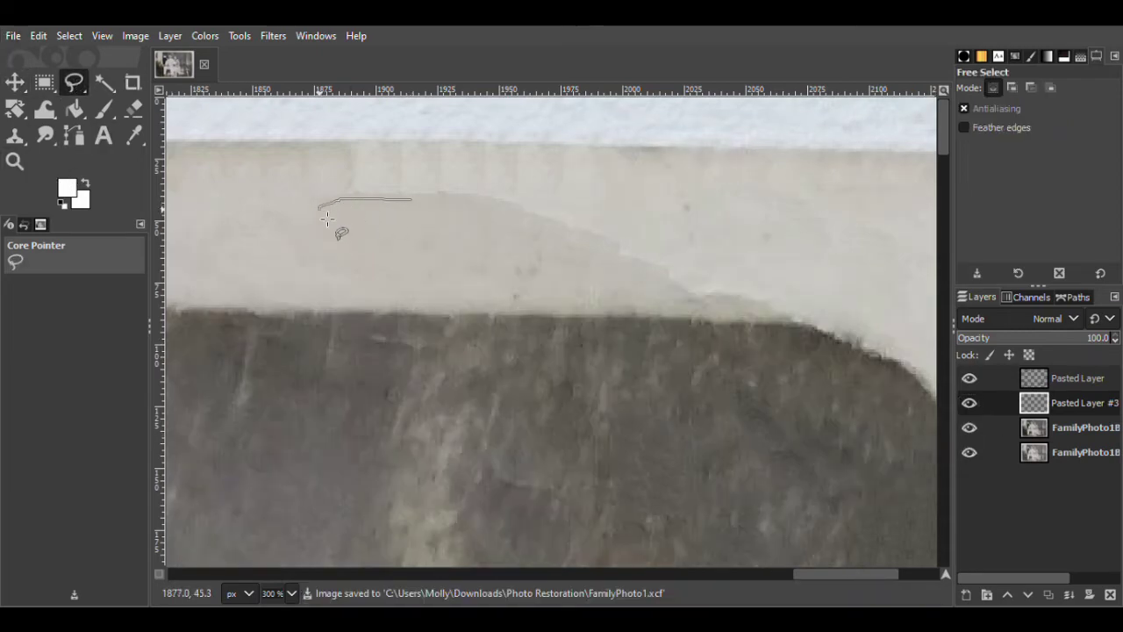
pyautogui.moveTo(417, 201); pyautogui.dragTo(413, 195)
pyautogui.click(1044, 427)
pyautogui.click(15, 83)
pyautogui.rightClick(402, 224)
pyautogui.hotkey('ctrl', 'v')
pyautogui.hotkey('ctrl', 'shift', 'n')
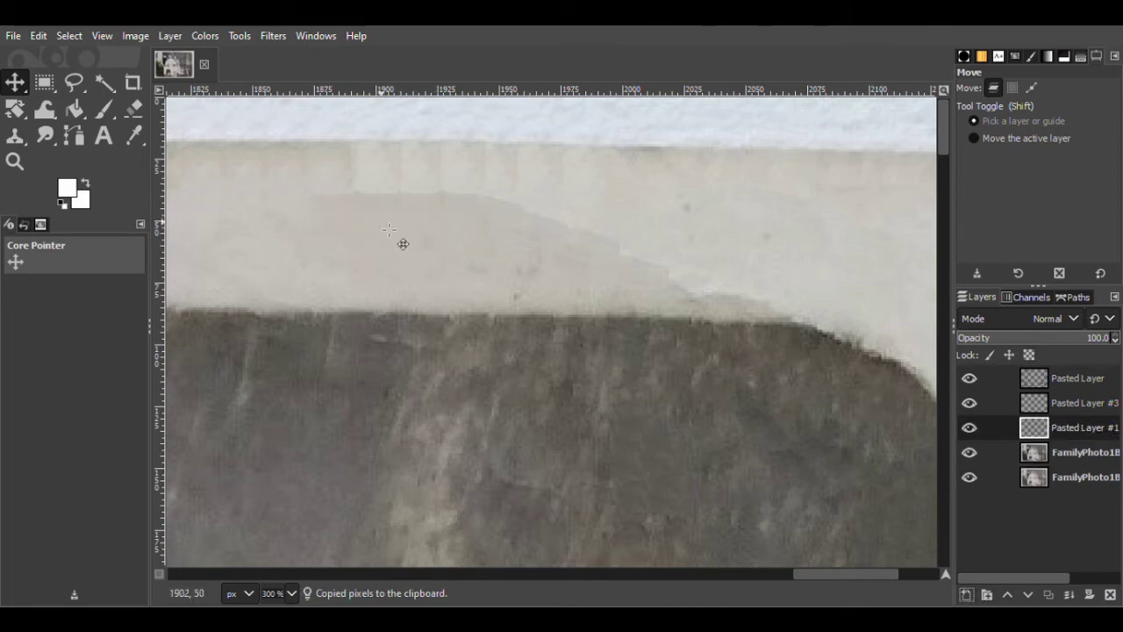
# - Raise the patch layer to the top of the stack at 65.8 opacity and extend it to the right along the tonal edge with a duplicate
pyautogui.moveTo(1053, 377); pyautogui.dragTo(1055, 374)
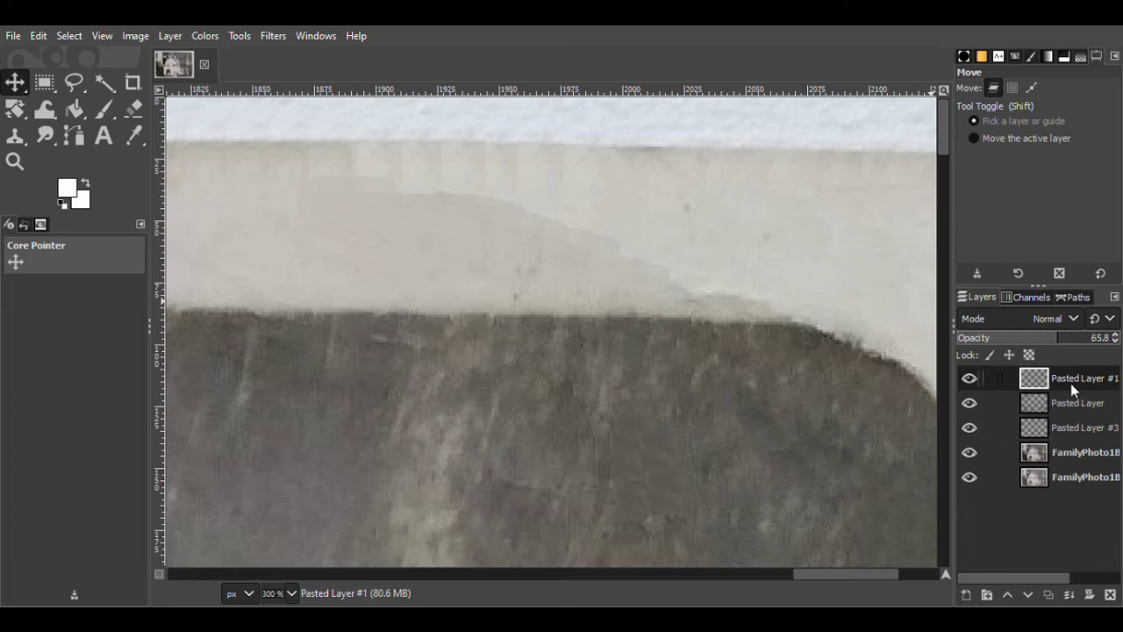
pyautogui.hotkey('ctrl', 'shift', 'd')
pyautogui.moveTo(345, 206); pyautogui.dragTo(446, 204)
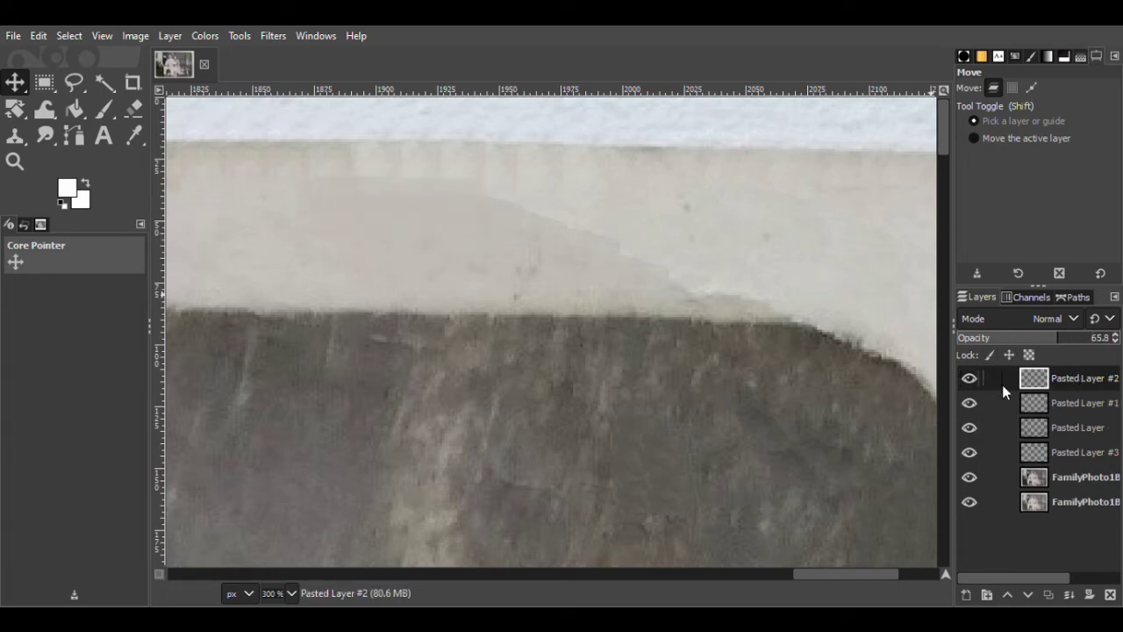
# - Reposition the merged patch over the pale streaks at the tonal edge, set its opacity to 87.7 and save the image
pyautogui.moveTo(386, 214); pyautogui.dragTo(383, 172)
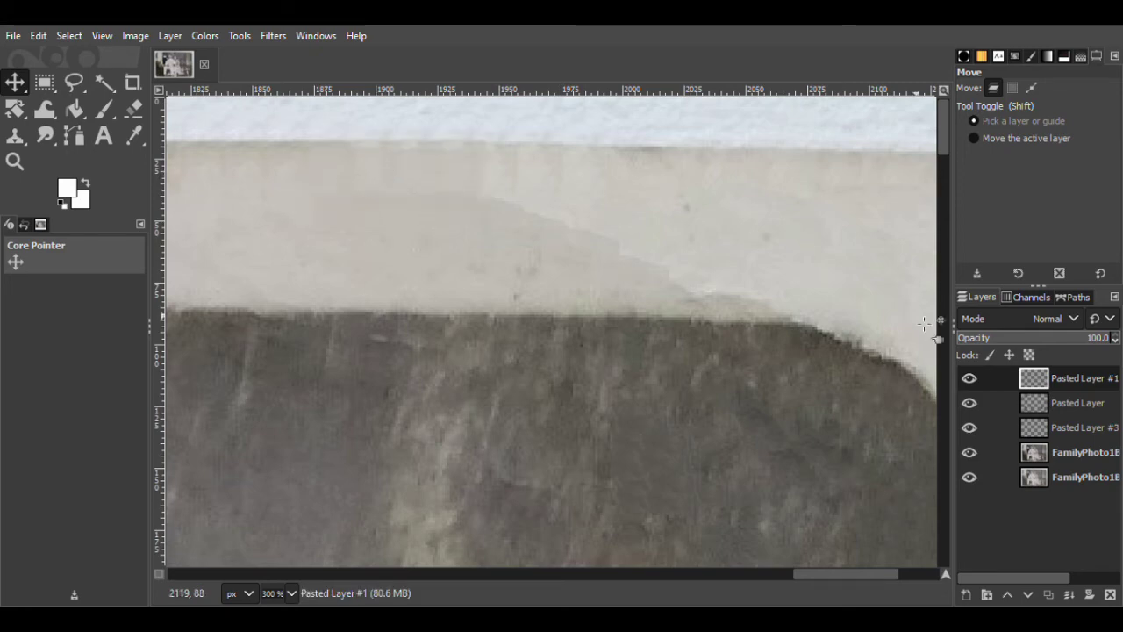
pyautogui.moveTo(425, 204)
pyautogui.mouseDown()
pyautogui.moveTo(422, 188)
pyautogui.moveTo(427, 207)
pyautogui.mouseUp()
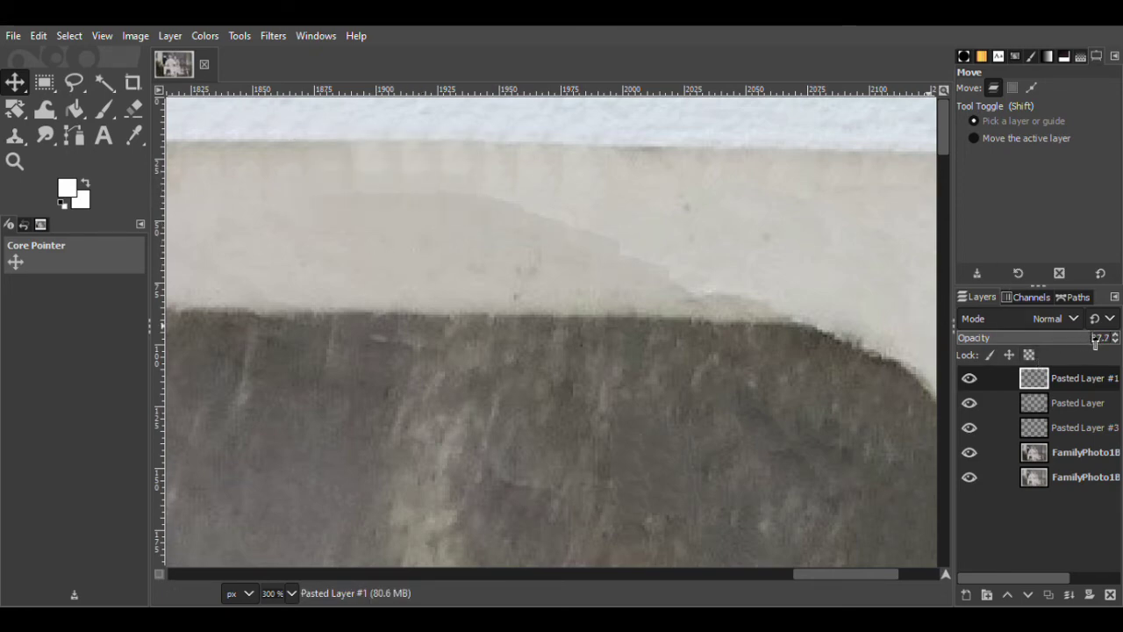
pyautogui.hotkey('ctrl', 's')
# - Cover the upper dark spot in the border right of the crease with a small oval patch copied from the photo copy layer
pyautogui.press('z')
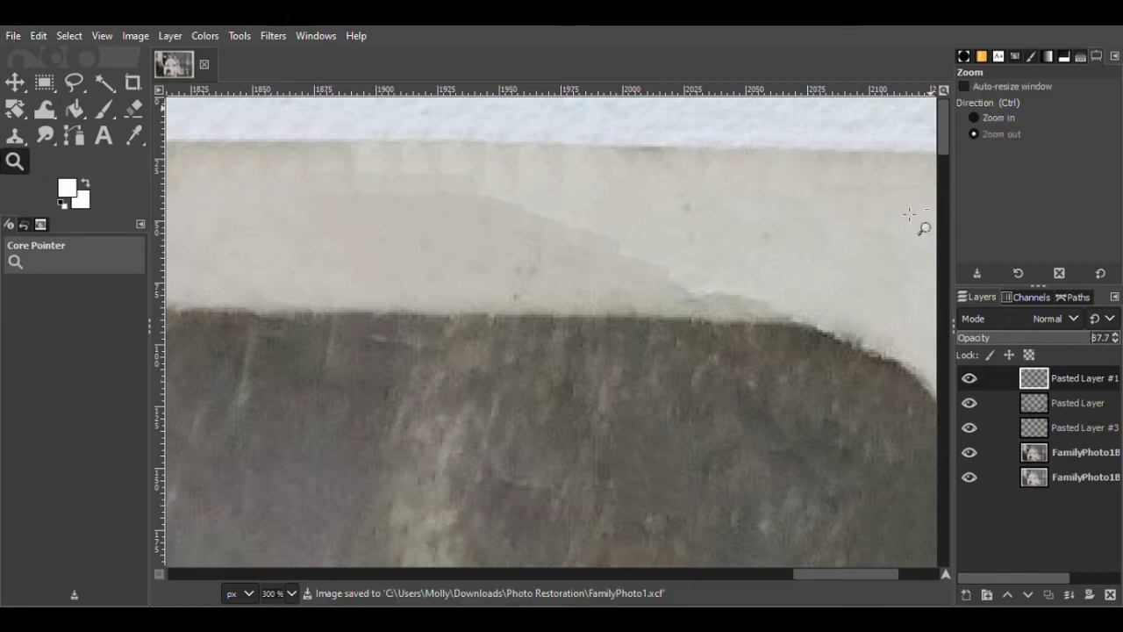
pyautogui.click(741, 283)
pyautogui.moveTo(766, 574); pyautogui.dragTo(791, 574)
pyautogui.click(998, 117)
pyautogui.click(530, 260)
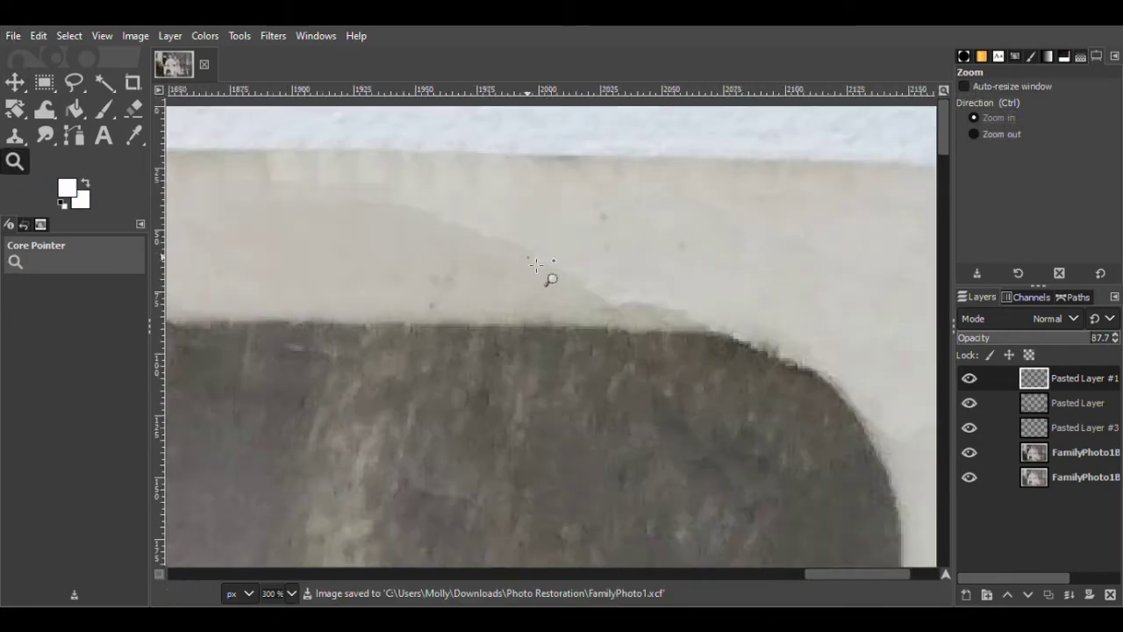
pyautogui.click(530, 260)
pyautogui.click(74, 85)
pyautogui.click(974, 453)
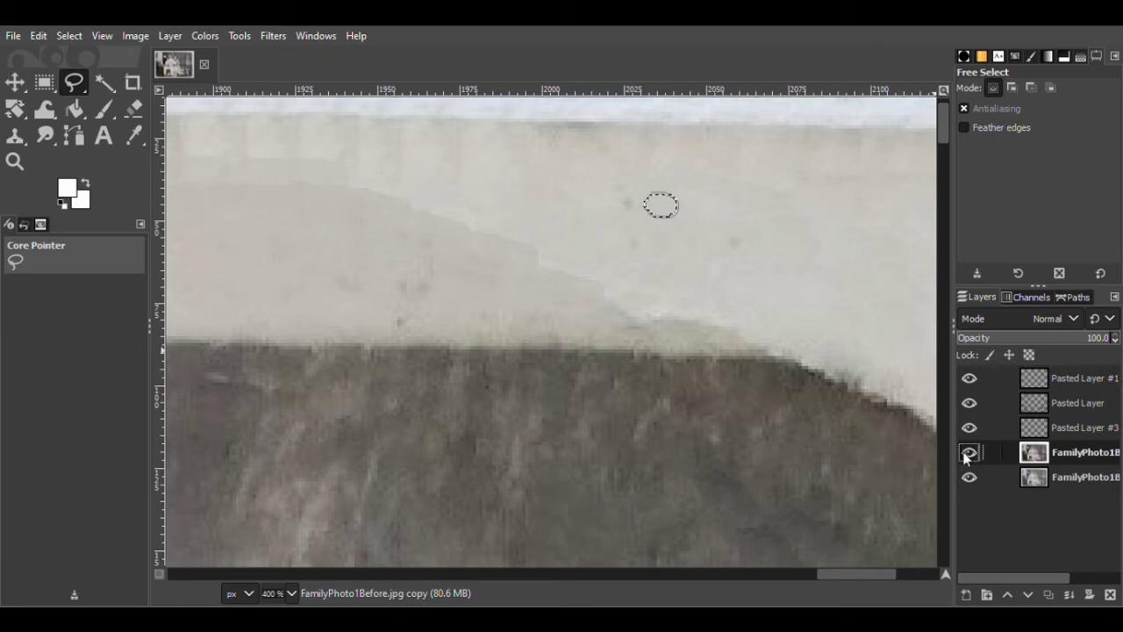
pyautogui.press('m')
pyautogui.hotkey('ctrl', 'c')
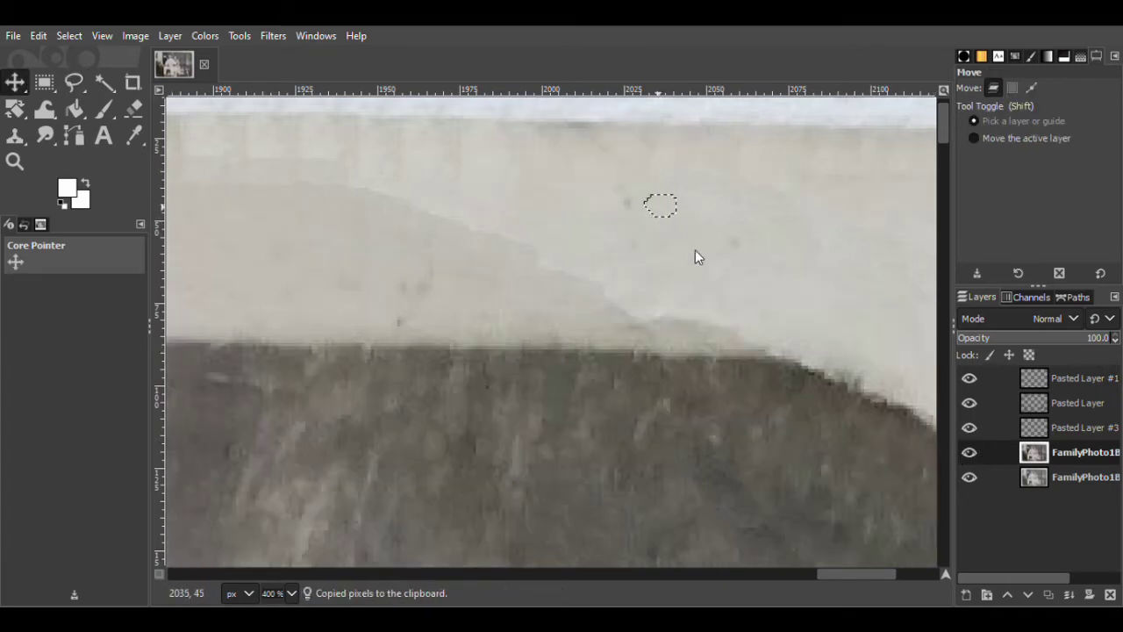
pyautogui.hotkey('ctrl', 'v')
pyautogui.click(967, 595)
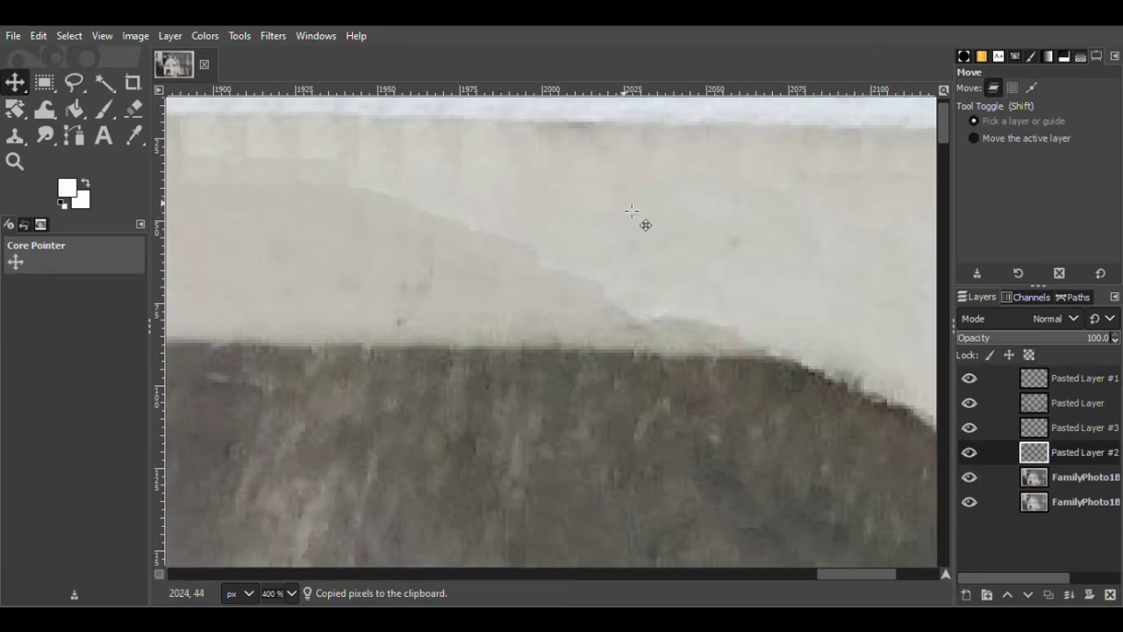
# - Cover the rightmost faint spot in the top border with a round patch lassoed just below it and copied from the photo copy layer
pyautogui.press('f')
pyautogui.moveTo(730, 257); pyautogui.dragTo(729, 259)
pyautogui.press('pagedown')
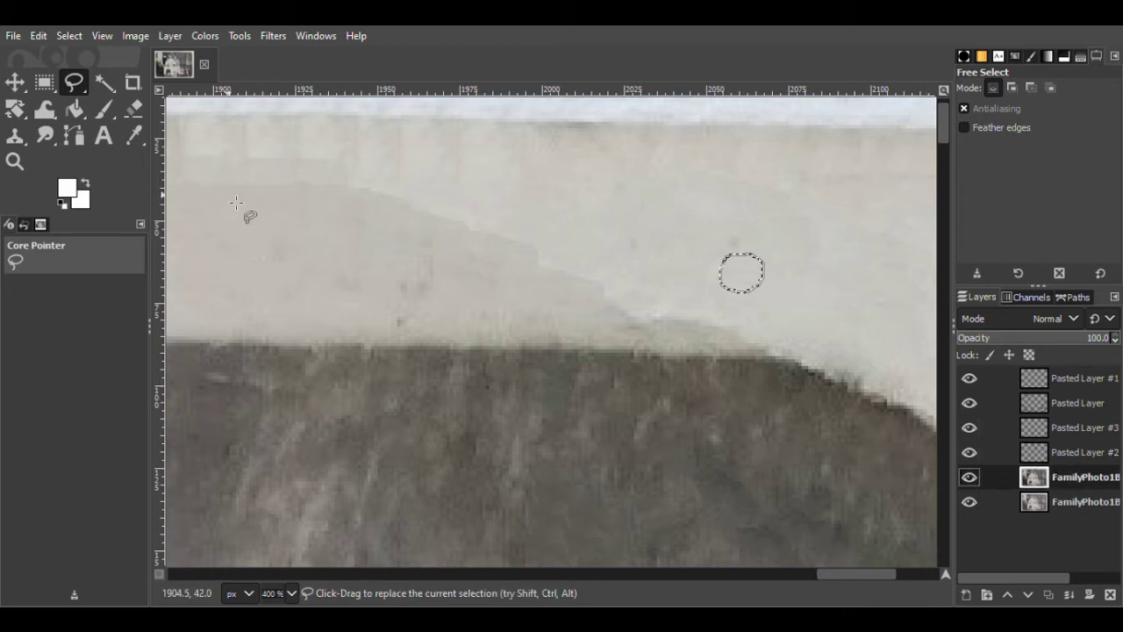
pyautogui.press('m')
pyautogui.hotkey('ctrl', 'c')
pyautogui.hotkey('ctrl', 'v')
pyautogui.hotkey('ctrl', 'shift', 'n')
# - Cover the remaining faint spot right of the crease with a patch lassoed to its left and copied from the photo copy layer
pyautogui.press('f')
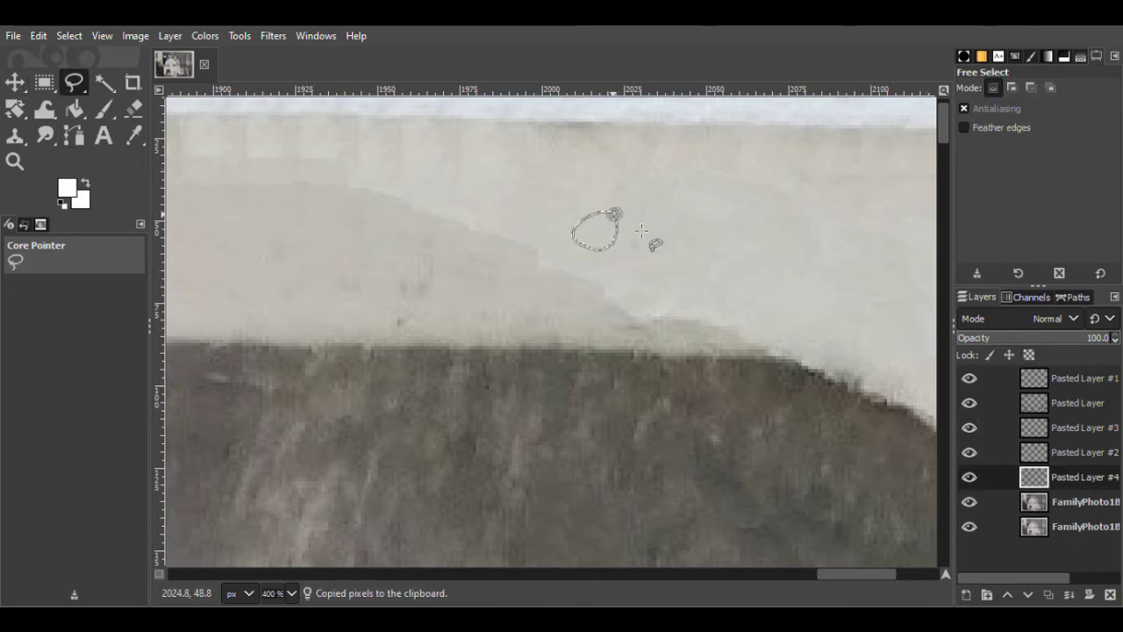
pyautogui.moveTo(618, 219); pyautogui.dragTo(617, 215)
pyautogui.press('pagedown')
pyautogui.press('m')
pyautogui.hotkey('ctrl', 'c')
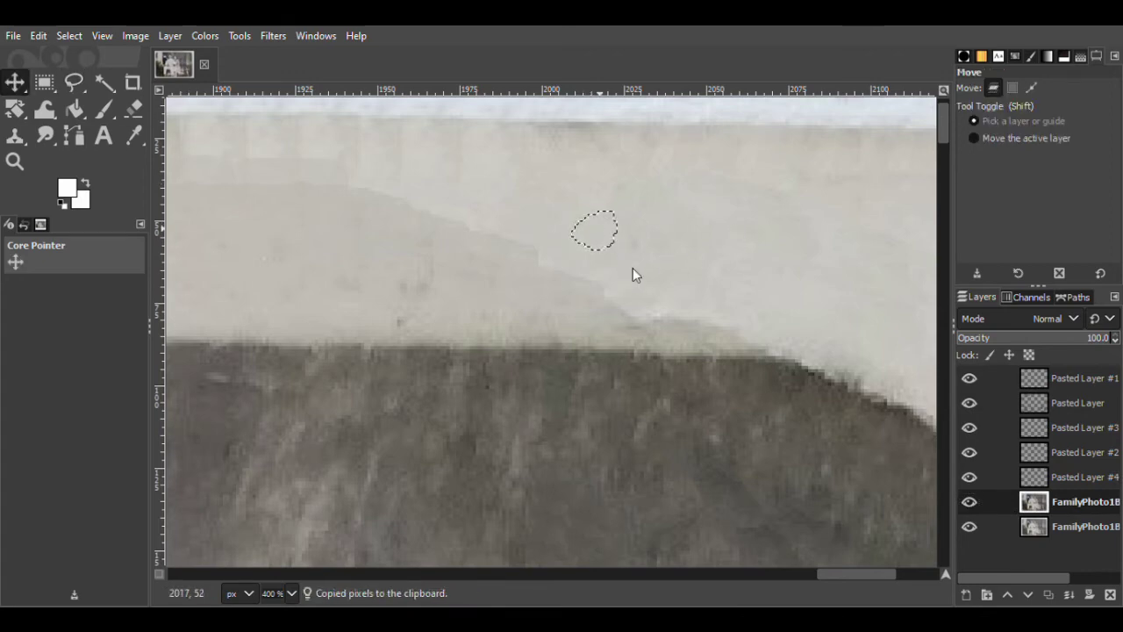
pyautogui.hotkey('ctrl', 'v')
pyautogui.click(967, 595)
pyautogui.moveTo(595, 230); pyautogui.dragTo(615, 238)
# - Merge all the patch layers beneath the topmost patch into a single repair layer
pyautogui.rightClick(1091, 430)
pyautogui.click(987, 202)
pyautogui.hotkey('ctrl', 'z')
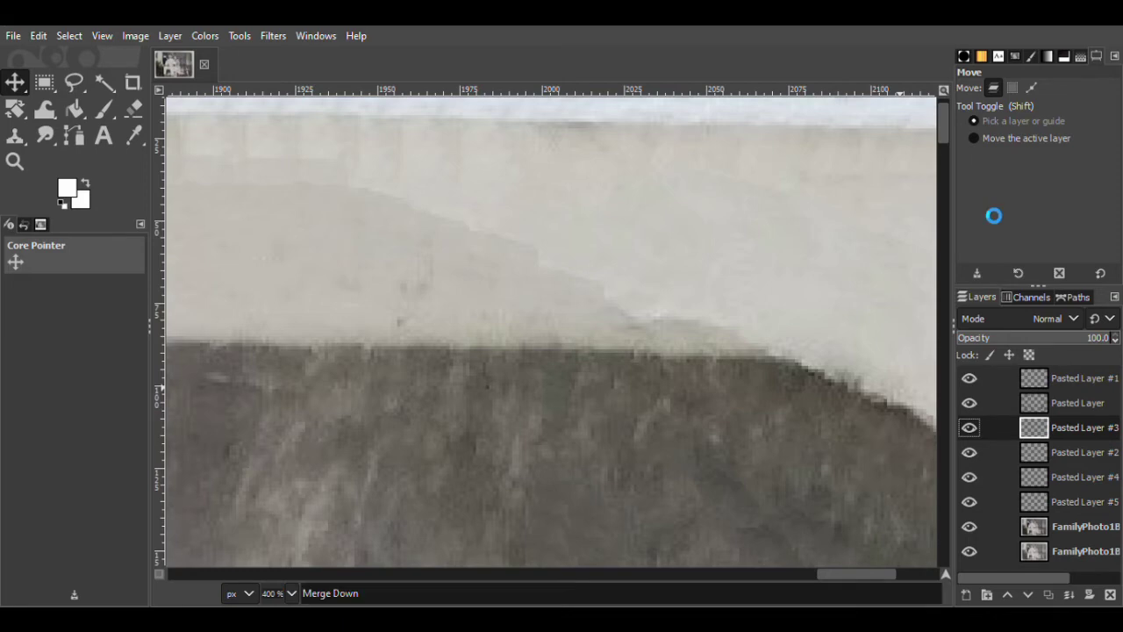
pyautogui.click(981, 202)
pyautogui.rightClick(1073, 404)
pyautogui.click(1012, 220)
pyautogui.rightClick(1067, 403)
pyautogui.click(990, 230)
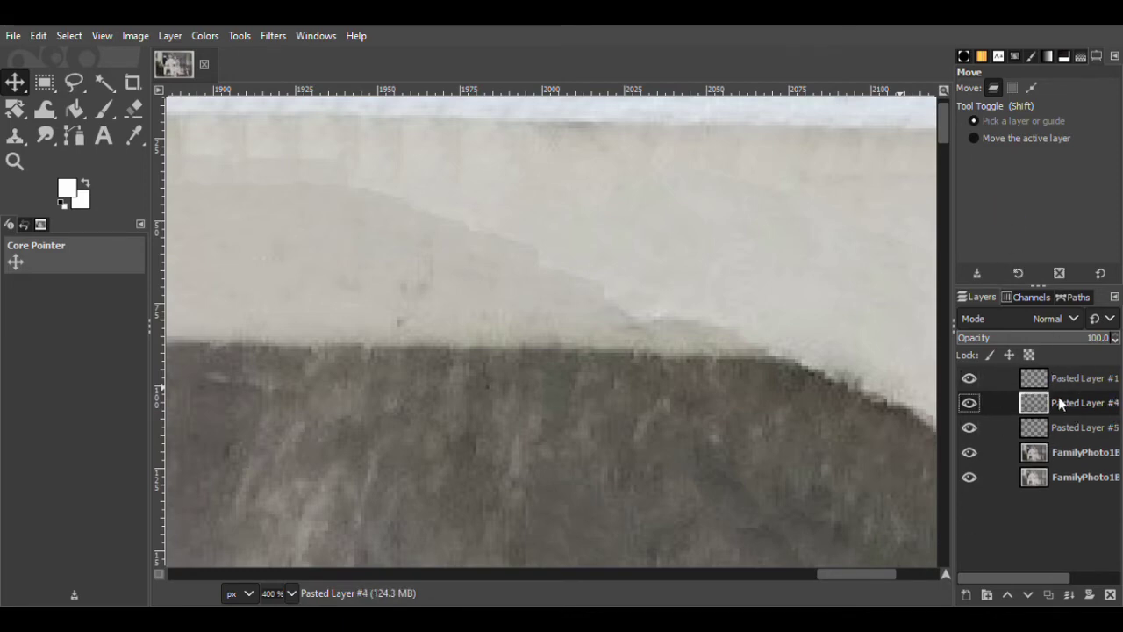
pyautogui.hotkey('ctrl', 'm')
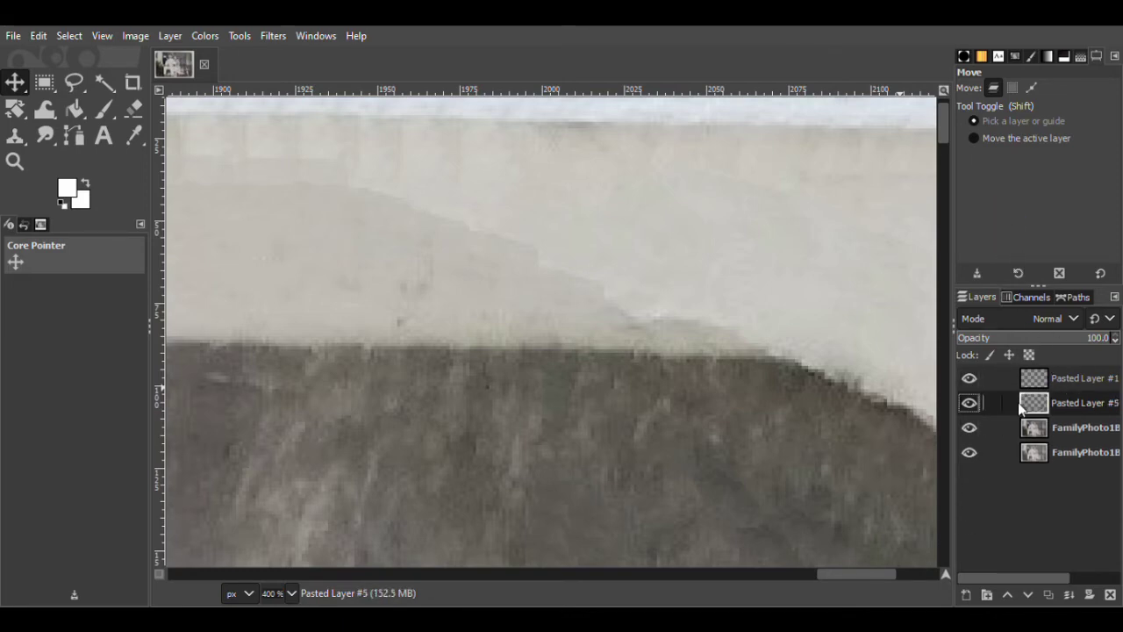
# - Lasso an upright oval patch left of the dark marks below the crease and copy it from the photo copy layer to a new layer
pyautogui.click(74, 81)
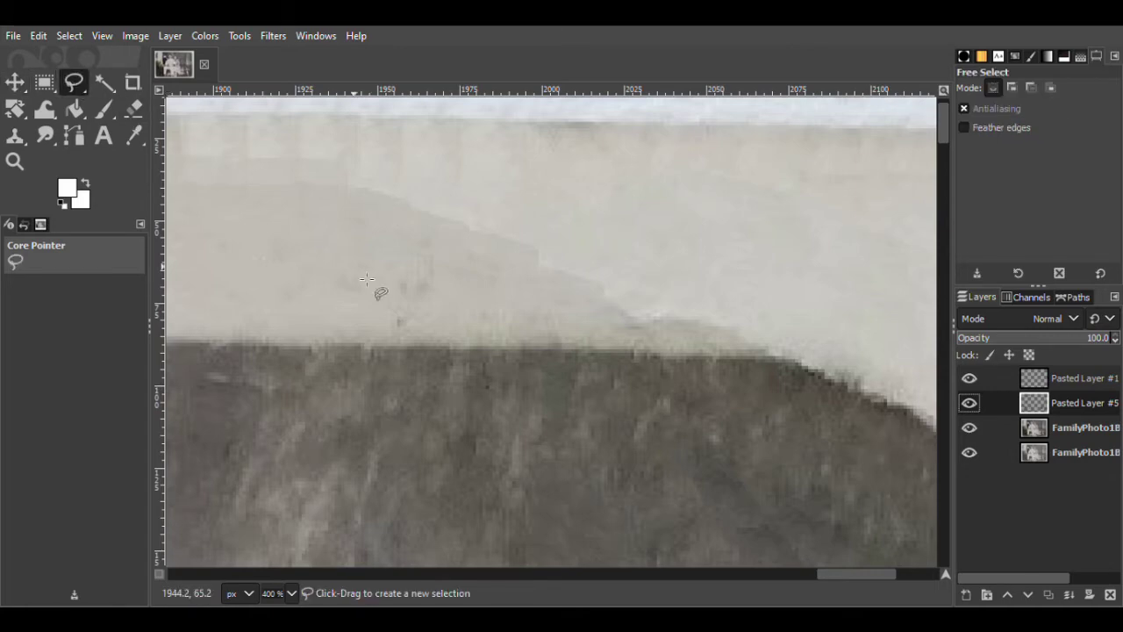
pyautogui.moveTo(364, 313)
pyautogui.mouseDown()
pyautogui.moveTo(398, 309)
pyautogui.moveTo(386, 281)
pyautogui.mouseUp()
pyautogui.press('Return')
pyautogui.click(1036, 428)
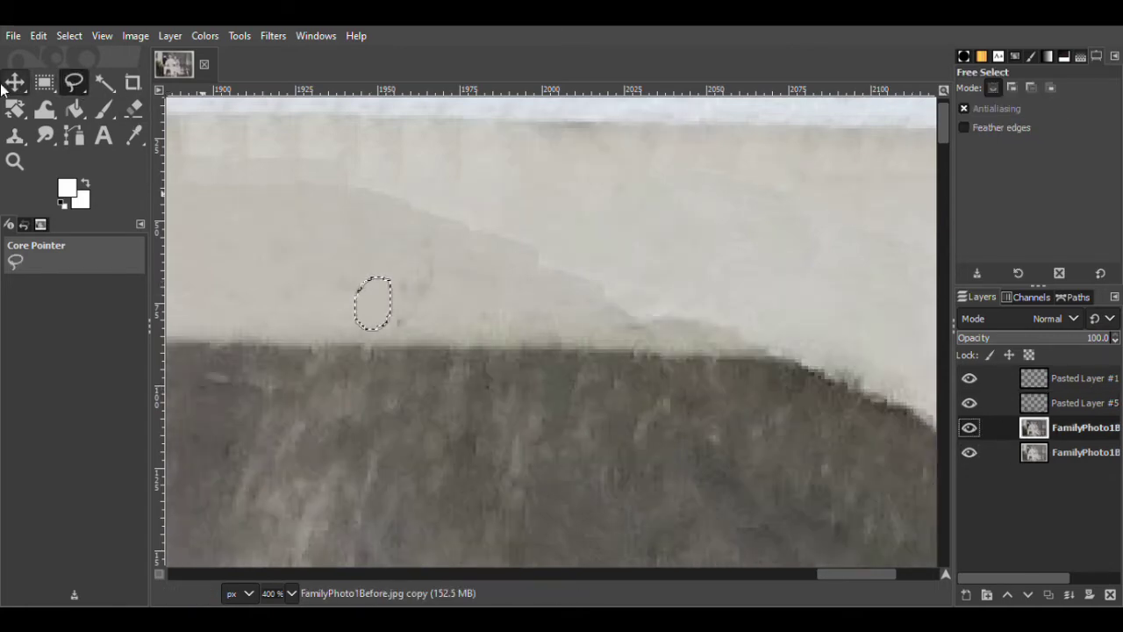
pyautogui.press('m')
pyautogui.hotkey('ctrl', 'c')
pyautogui.hotkey('ctrl', 'v')
pyautogui.hotkey('ctrl', 'shift', 'n')
# - Cover the dark marks below the crease with the oval patch and duplicates of it
pyautogui.moveTo(406, 339); pyautogui.dragTo(426, 337)
pyautogui.hotkey('ctrl', 'shift', 'd')
pyautogui.moveTo(424, 292)
pyautogui.mouseDown()
pyautogui.moveTo(442, 291)
pyautogui.moveTo(413, 294)
pyautogui.mouseUp()
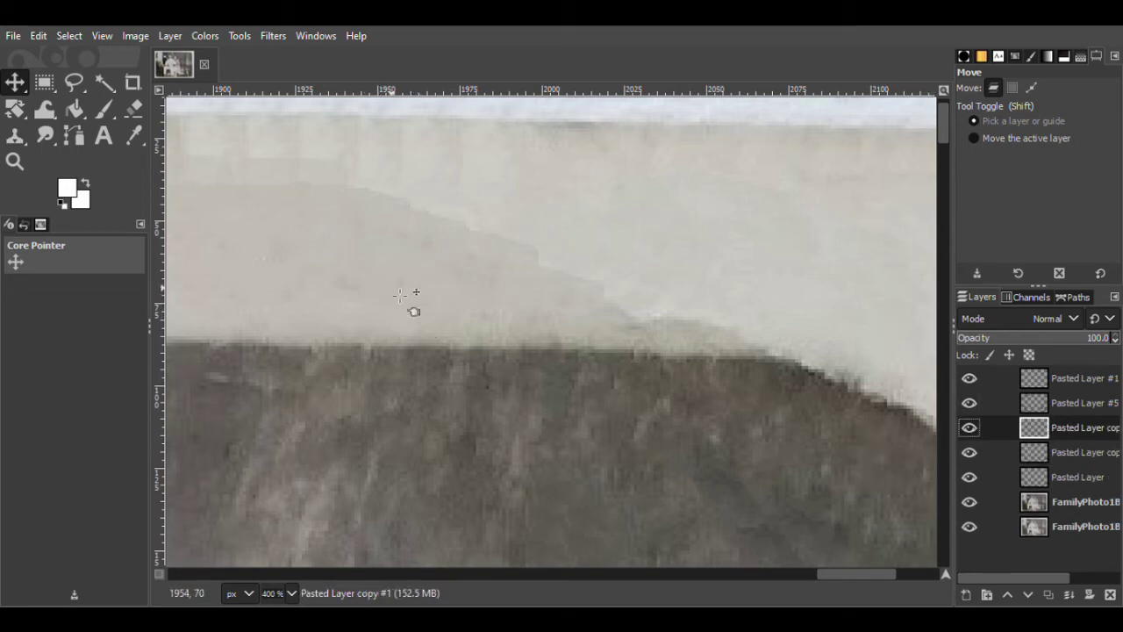
# - Merge the oval patch layers with the earlier repair layer and compare the repair with the layer hidden and shown
pyautogui.hotkey('ctrl', 'shift', 'd')
pyautogui.hotkey('ctrl', 'z')
pyautogui.hotkey('ctrl', 'z')
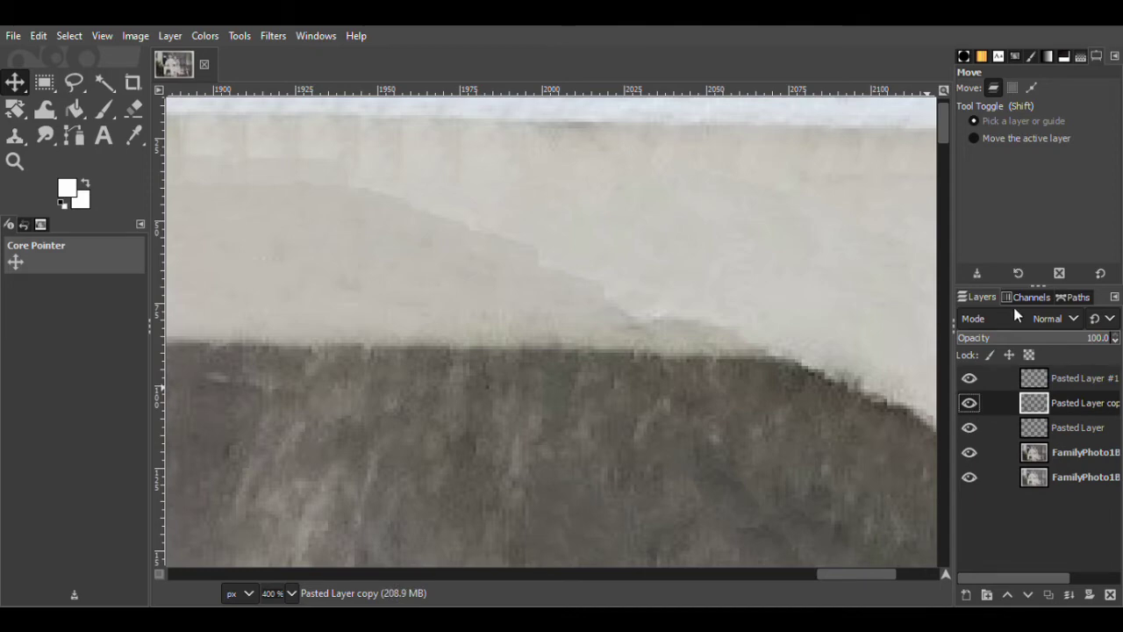
pyautogui.press('f')
pyautogui.click(968, 403)
pyautogui.click(969, 402)
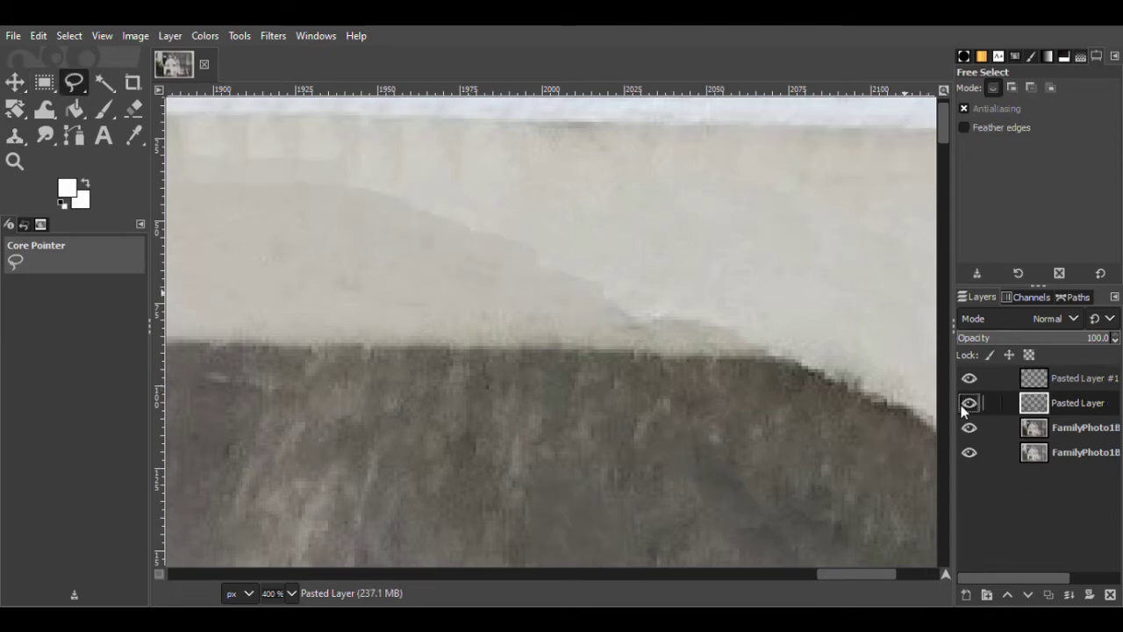
# - Lasso an elongated patch above the crease's lower right end, cut it from the photo copy layer and paste it as a new layer
pyautogui.moveTo(762, 296); pyautogui.dragTo(647, 306)
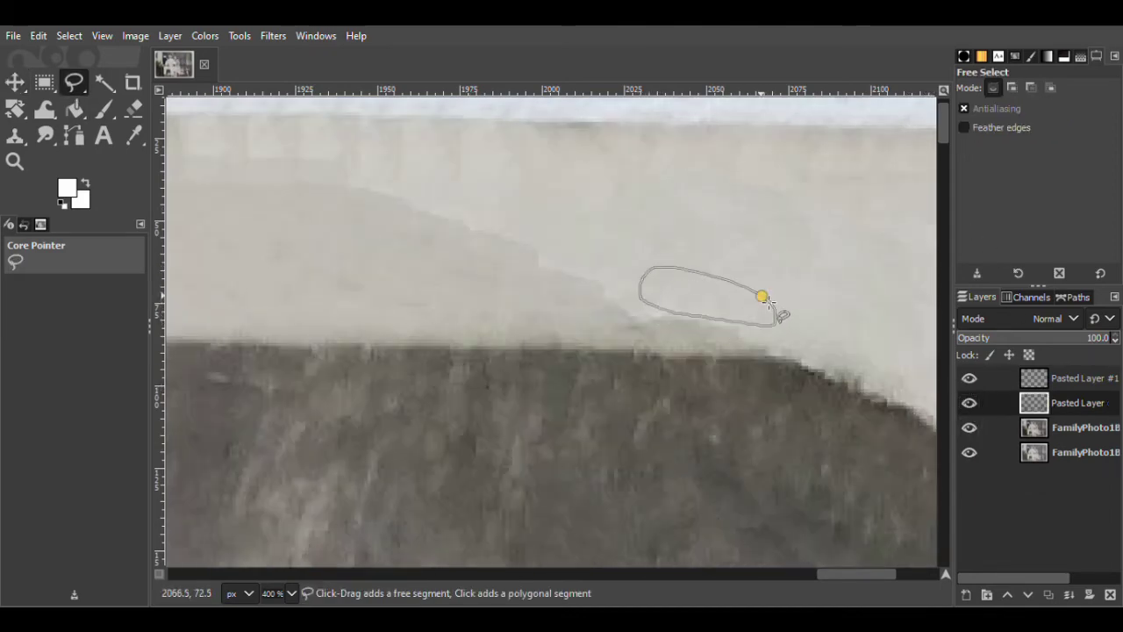
pyautogui.click(761, 296)
pyautogui.press('Return')
pyautogui.press('pagedown')
pyautogui.press('m')
pyautogui.hotkey('ctrl', 'x')
pyautogui.hotkey('ctrl', 'v')
pyautogui.click(966, 595)
# - Fit the elongated patch over the crease's lower right end, rotate it to follow the border edge and reduce its opacity
pyautogui.moveTo(750, 300); pyautogui.dragTo(724, 329)
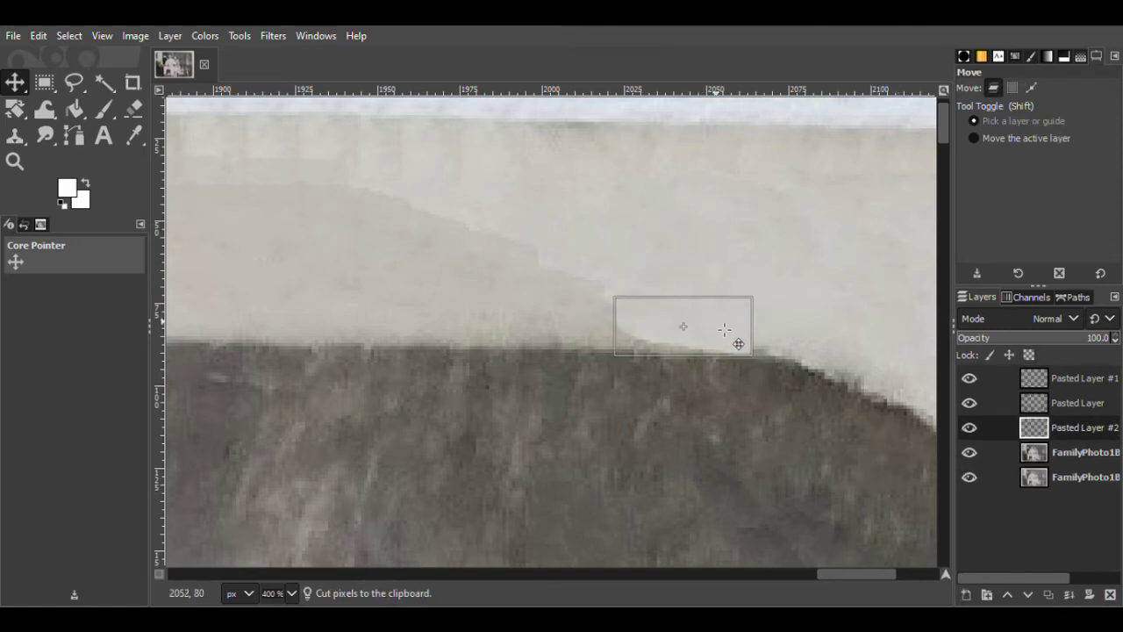
pyautogui.hotkey('shift', 'r')
pyautogui.moveTo(645, 383)
pyautogui.mouseDown()
pyautogui.moveTo(659, 397)
pyautogui.moveTo(650, 392)
pyautogui.mouseUp()
pyautogui.click(888, 239)
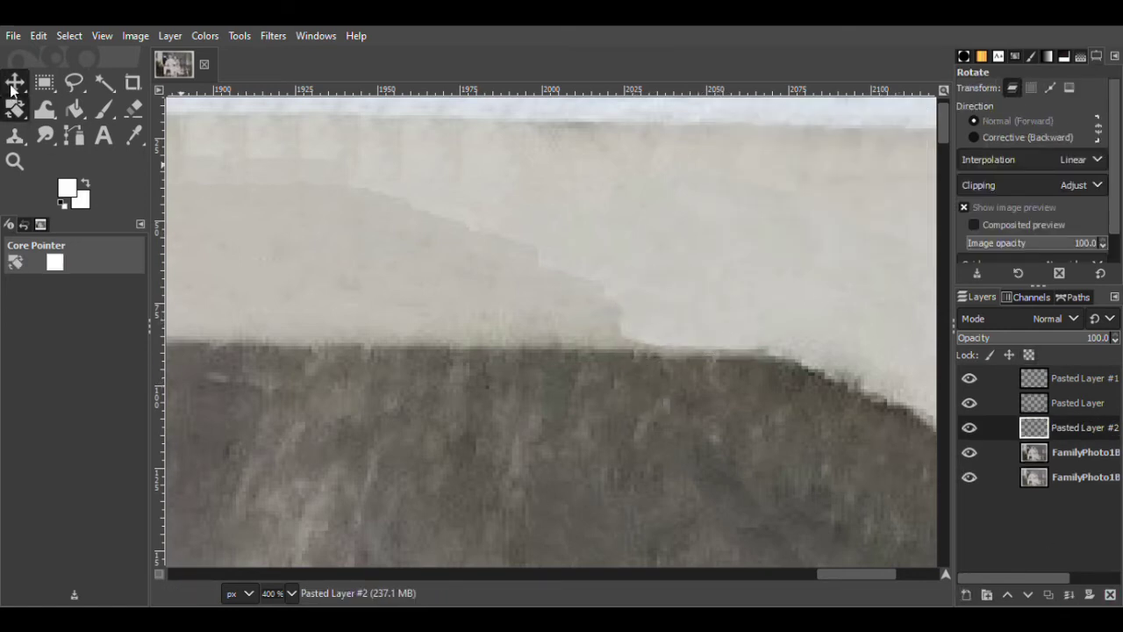
pyautogui.click(13, 87)
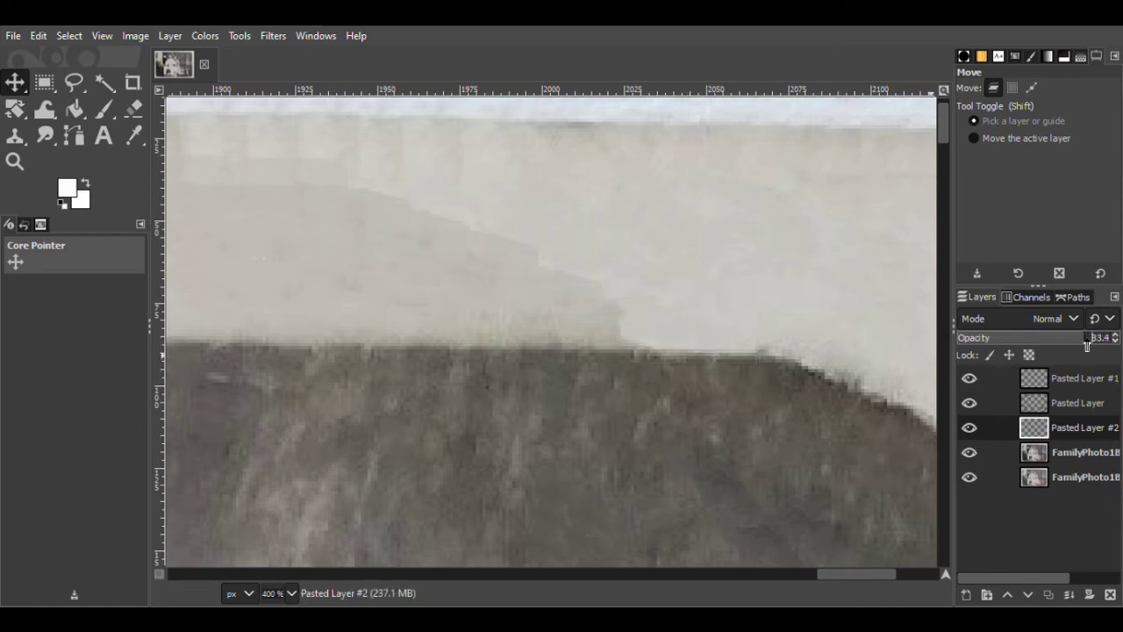
# - Extend the light patch leftward over the tonal edge with two duplicates and raise the newest one to the top of the stack
pyautogui.click(1048, 595)
pyautogui.moveTo(696, 344); pyautogui.dragTo(575, 292)
pyautogui.click(1048, 595)
pyautogui.moveTo(1046, 403); pyautogui.dragTo(973, 408)
pyautogui.click(969, 478)
pyautogui.click(968, 478)
pyautogui.click(969, 451)
pyautogui.click(968, 428)
pyautogui.moveTo(1038, 428); pyautogui.dragTo(1048, 375)
pyautogui.moveTo(583, 309); pyautogui.dragTo(587, 309)
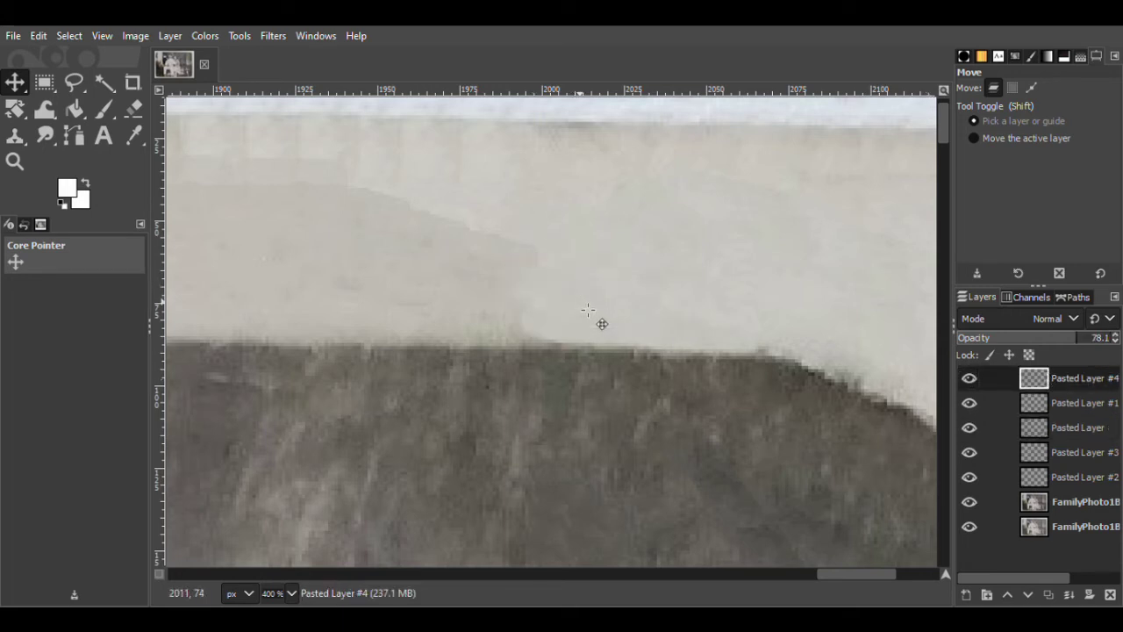
# - Identify the duplicate patch layers by hiding and showing them, move the lower duplicate directly beneath the top one and merge the two
pyautogui.click(969, 426)
pyautogui.click(969, 425)
pyautogui.click(971, 379)
pyautogui.click(972, 379)
pyautogui.click(968, 453)
pyautogui.click(968, 453)
pyautogui.moveTo(1014, 450); pyautogui.dragTo(1037, 395)
pyautogui.rightClick(1052, 380)
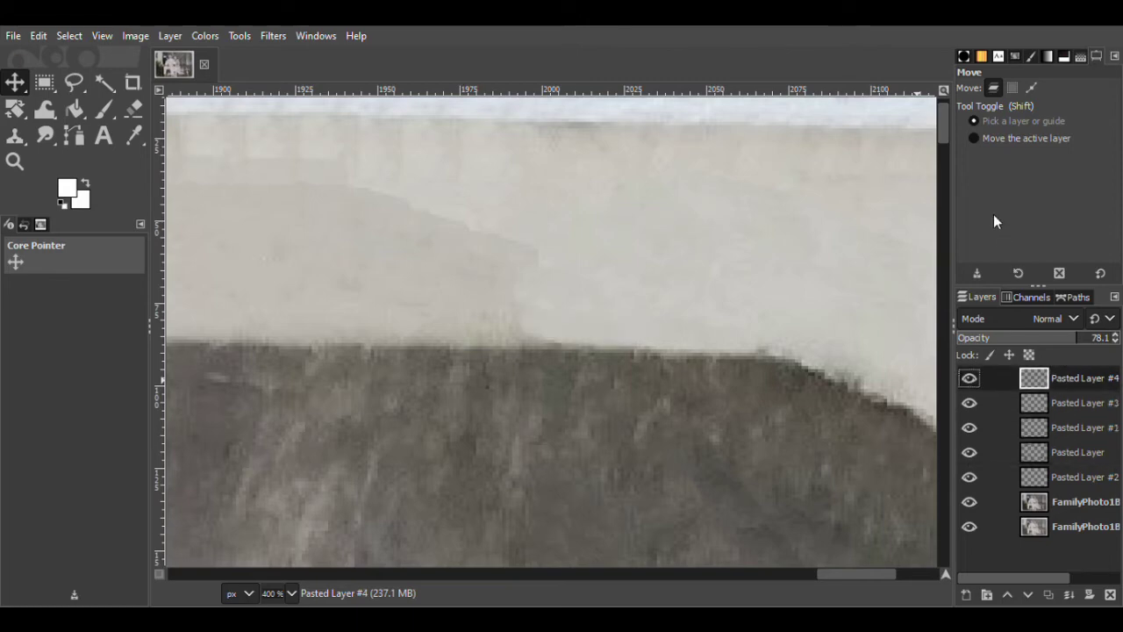
pyautogui.click(994, 216)
# - Cover the remaining tonal edge toward the upper left with further copies of the light patch at 73.8 opacity
pyautogui.moveTo(590, 306); pyautogui.dragTo(490, 308)
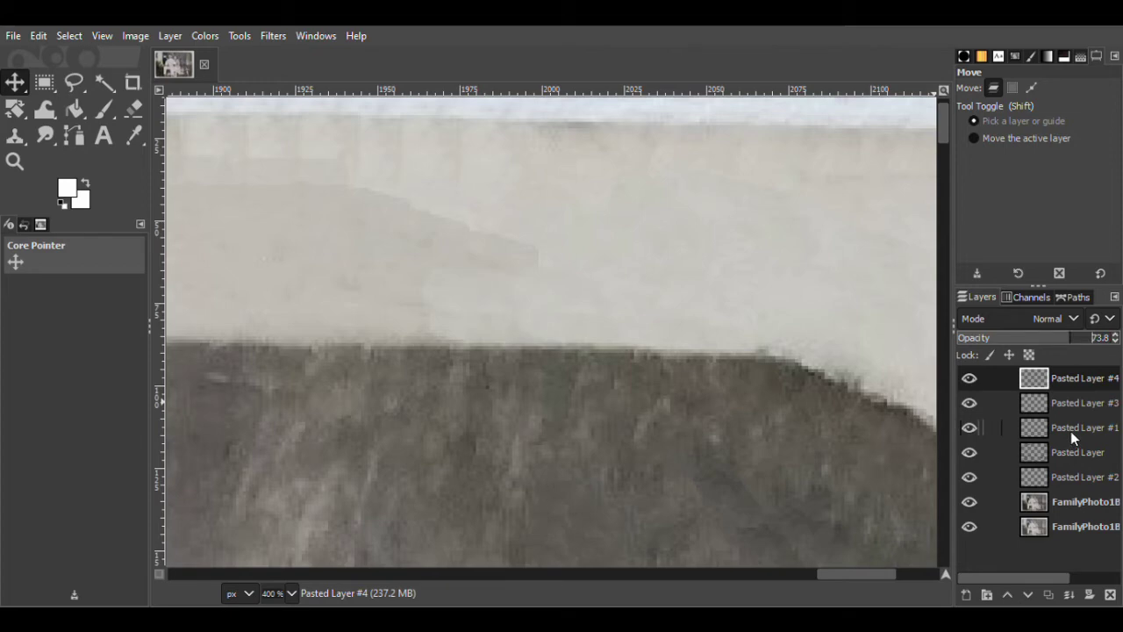
pyautogui.hotkey('ctrl', 'v')
pyautogui.moveTo(509, 312); pyautogui.dragTo(491, 268)
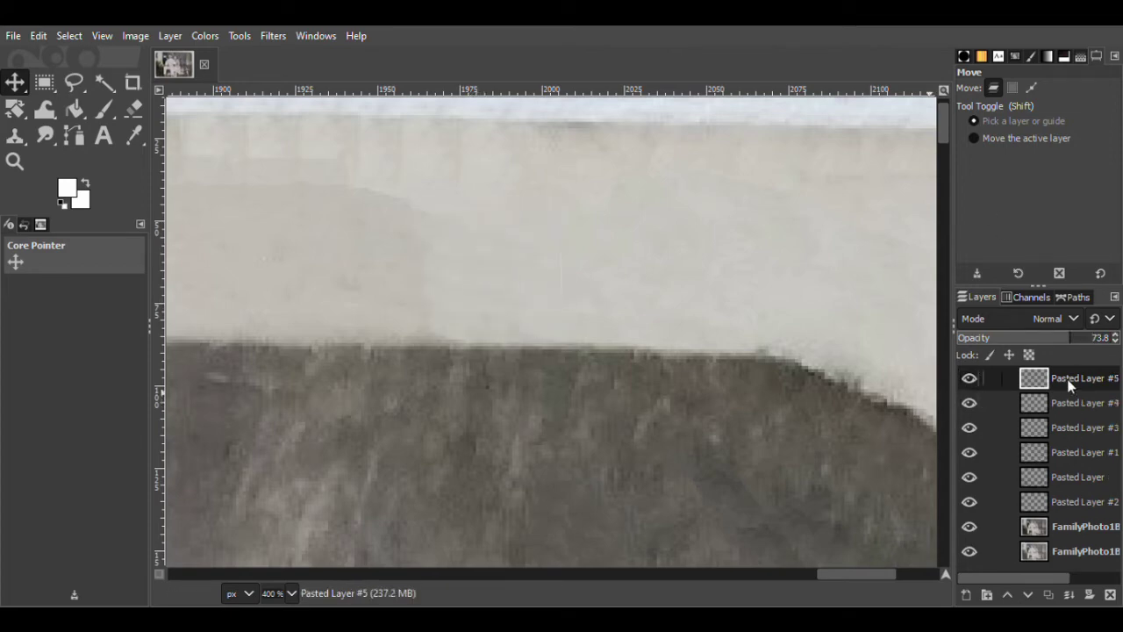
pyautogui.hotkey('ctrl', 'v')
pyautogui.moveTo(412, 279); pyautogui.dragTo(337, 243)
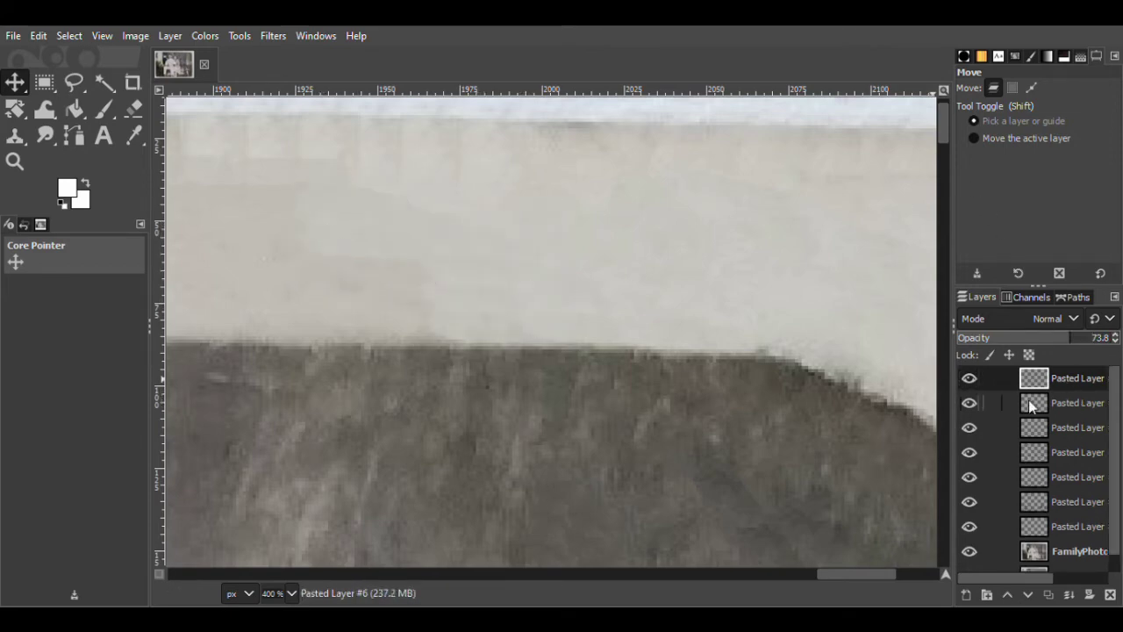
# - Extend the light patch over the remaining tonal edge in the pale border with further copies, clear the selection and save the image
pyautogui.hotkey('ctrl', 'v')
pyautogui.moveTo(389, 303)
pyautogui.mouseDown()
pyautogui.moveTo(394, 331)
pyautogui.moveTo(394, 322)
pyautogui.mouseUp()
pyautogui.moveTo(316, 338)
pyautogui.mouseDown()
pyautogui.moveTo(364, 345)
pyautogui.moveTo(377, 310)
pyautogui.mouseUp()
pyautogui.click(133, 107)
pyautogui.press('f')
pyautogui.press('r')
pyautogui.moveTo(292, 211)
pyautogui.mouseDown()
pyautogui.moveTo(418, 293)
pyautogui.moveTo(479, 303)
pyautogui.mouseUp()
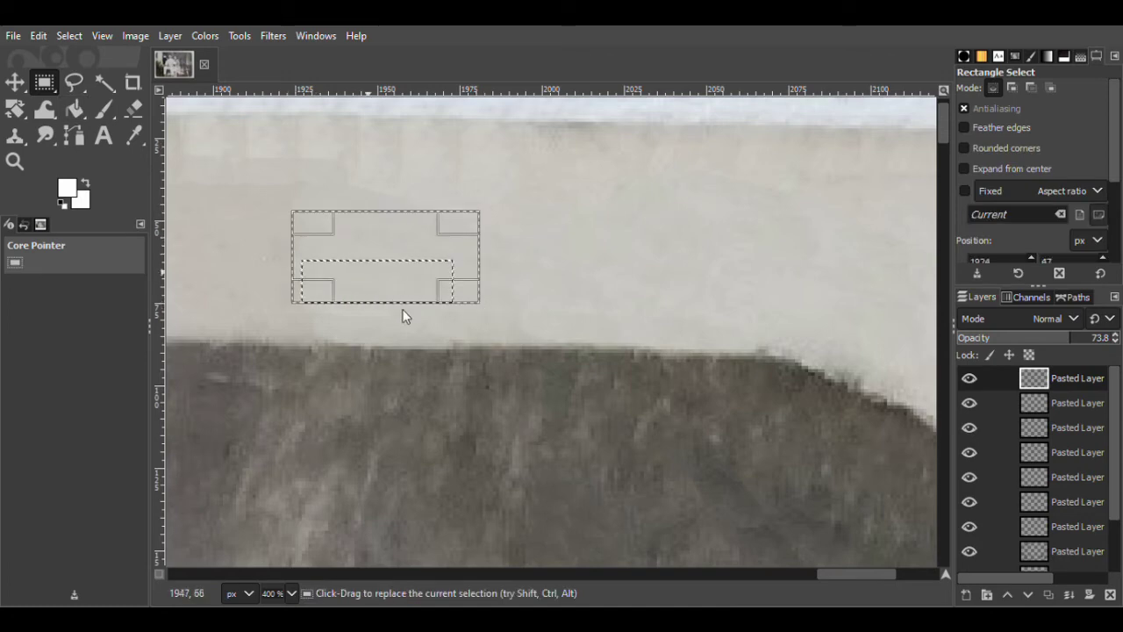
pyautogui.click(539, 305)
pyautogui.hotkey('ctrl', 's')
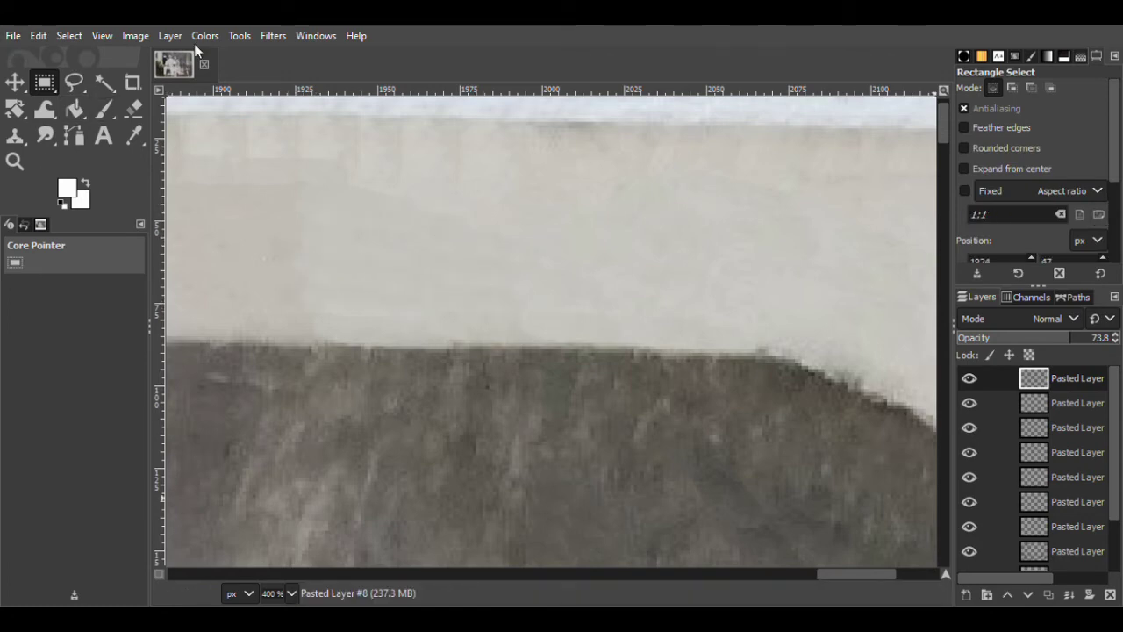
# - Merge the light patch layers beneath the newest one down into a single layer and check it by hiding and showing it
pyautogui.press('f')
pyautogui.press('pagedown')
pyautogui.click(1053, 377)
pyautogui.click(993, 196)
pyautogui.rightClick(1060, 383)
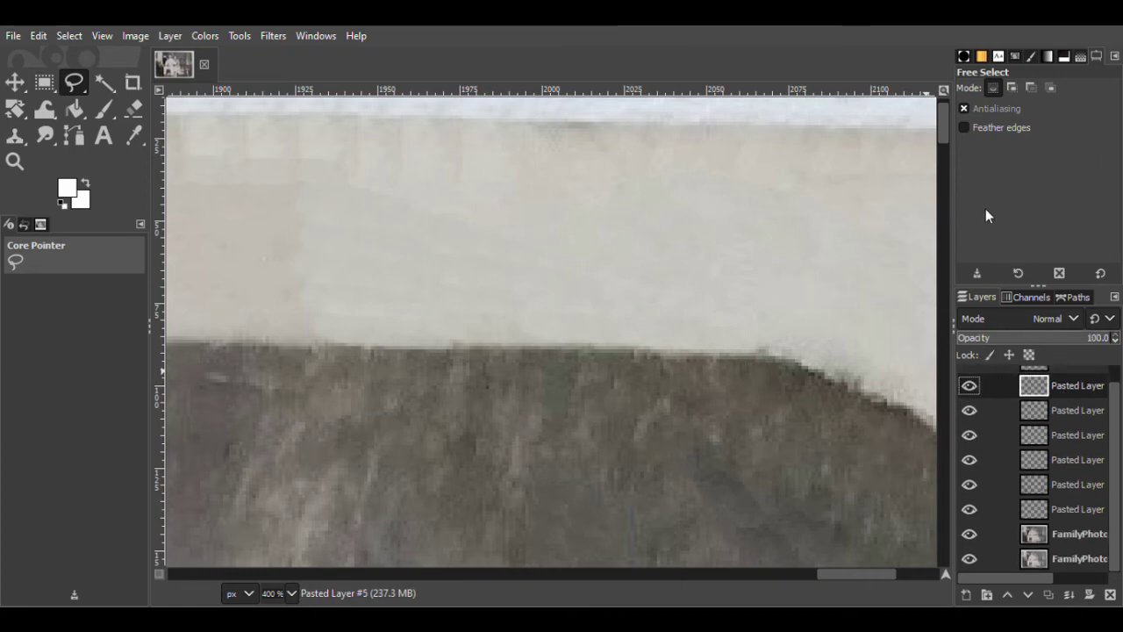
pyautogui.click(989, 211)
pyautogui.rightClick(1045, 400)
pyautogui.click(994, 212)
pyautogui.rightClick(1050, 408)
pyautogui.click(993, 212)
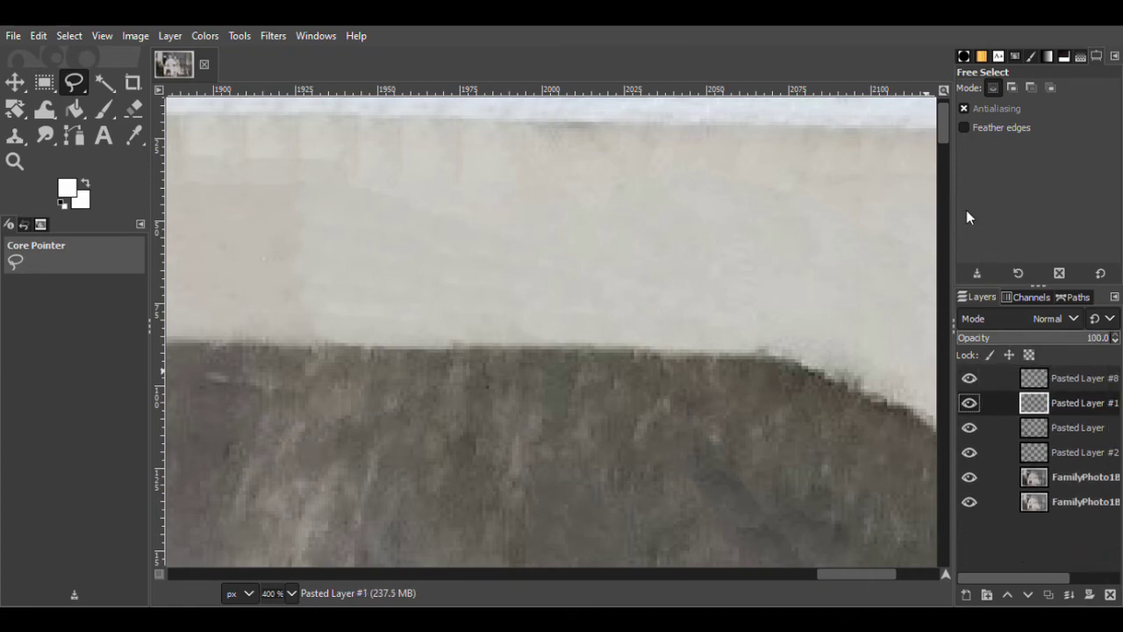
pyautogui.click(967, 211)
pyautogui.rightClick(1047, 397)
pyautogui.click(950, 214)
pyautogui.click(970, 407)
pyautogui.click(969, 407)
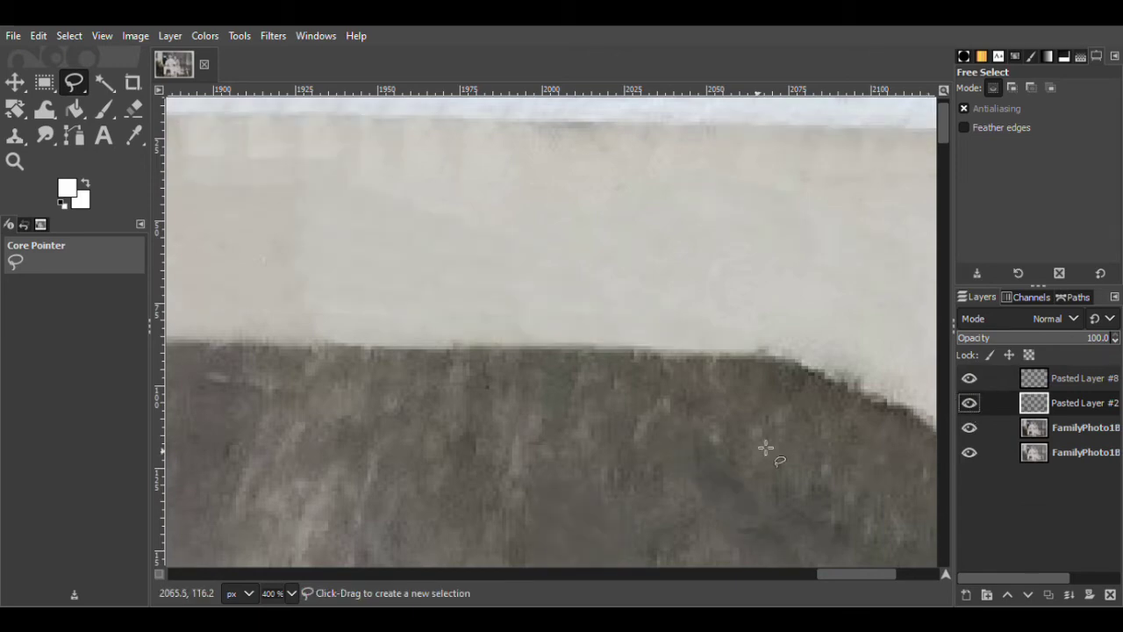
# - Copy a freehand patch of the dark background from the photo layer, paste it as a new layer, duplicate it and shift the duplicate to nearby texture
pyautogui.moveTo(842, 576); pyautogui.dragTo(827, 580)
pyautogui.click(971, 428)
pyautogui.click(970, 428)
pyautogui.moveTo(788, 426)
pyautogui.mouseDown()
pyautogui.moveTo(761, 453)
pyautogui.moveTo(784, 424)
pyautogui.mouseUp()
pyautogui.press('Return')
pyautogui.click(1035, 427)
pyautogui.press('m')
pyautogui.hotkey('ctrl', 'c')
pyautogui.hotkey('ctrl', 'v')
pyautogui.hotkey('ctrl', 'shift', 'n')
pyautogui.hotkey('ctrl', 'shift', 'd')
pyautogui.moveTo(790, 440); pyautogui.dragTo(825, 419)
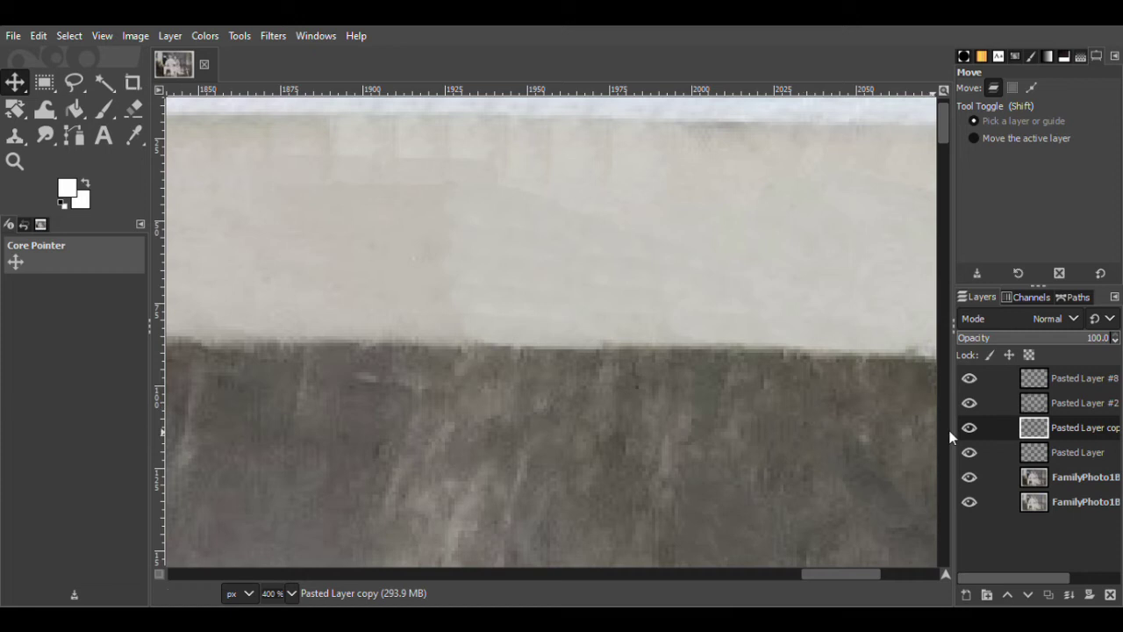
# - Merge the duplicated dark patch and the newest light patch into the neighbouring patch layers and save the image
pyautogui.moveTo(1038, 396); pyautogui.dragTo(1042, 397)
pyautogui.hotkey('ctrl', 'e')
pyautogui.hotkey('ctrl', 'e')
pyautogui.click(971, 403)
pyautogui.click(973, 406)
pyautogui.hotkey('ctrl', 'z')
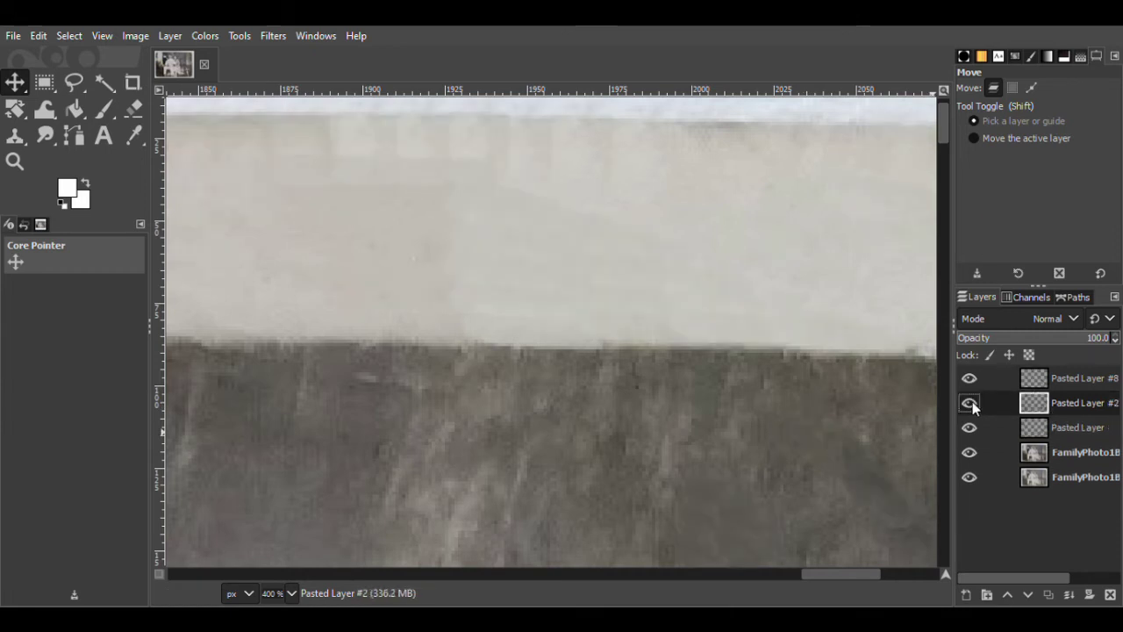
pyautogui.hotkey('ctrl', 'shift', 'd')
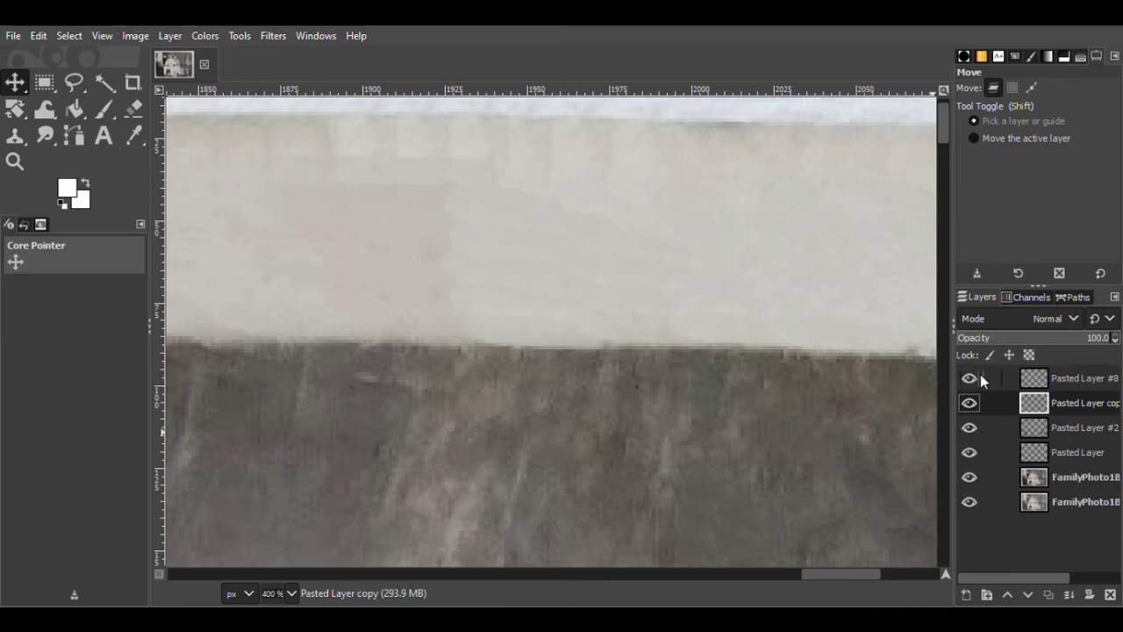
pyautogui.hotkey('ctrl', 'z')
pyautogui.hotkey('shift', 'e')
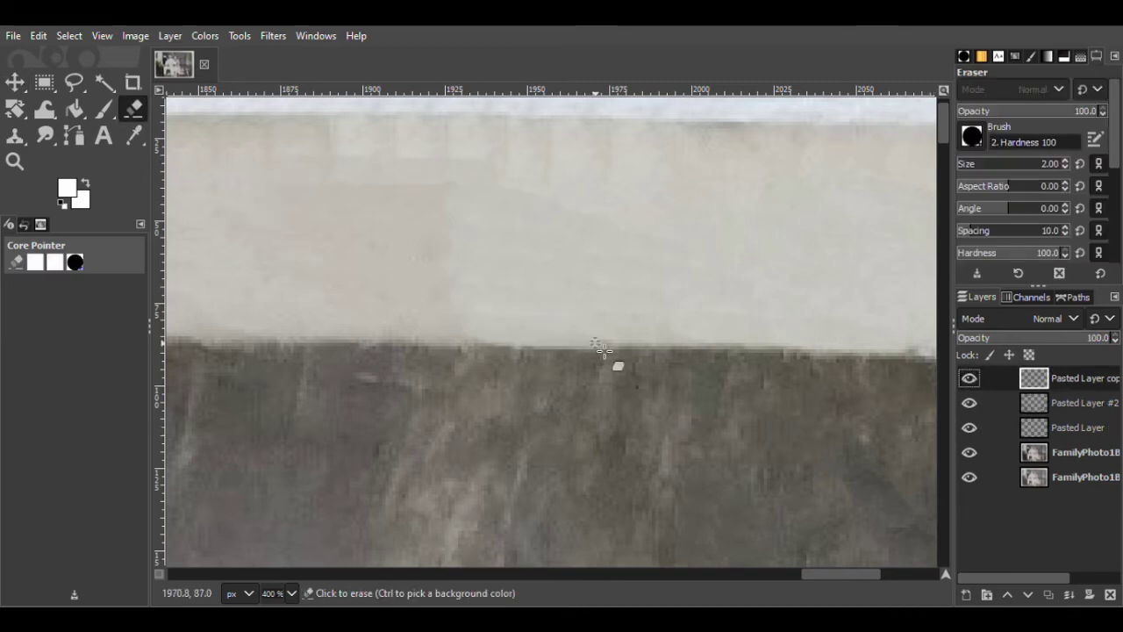
pyautogui.hotkey('ctrl', 's')
pyautogui.click(13, 163)
# - Copy a small dark background patch from below the pale border and paste it on new layers over the light streak beside it at 83.4 opacity
pyautogui.press('f')
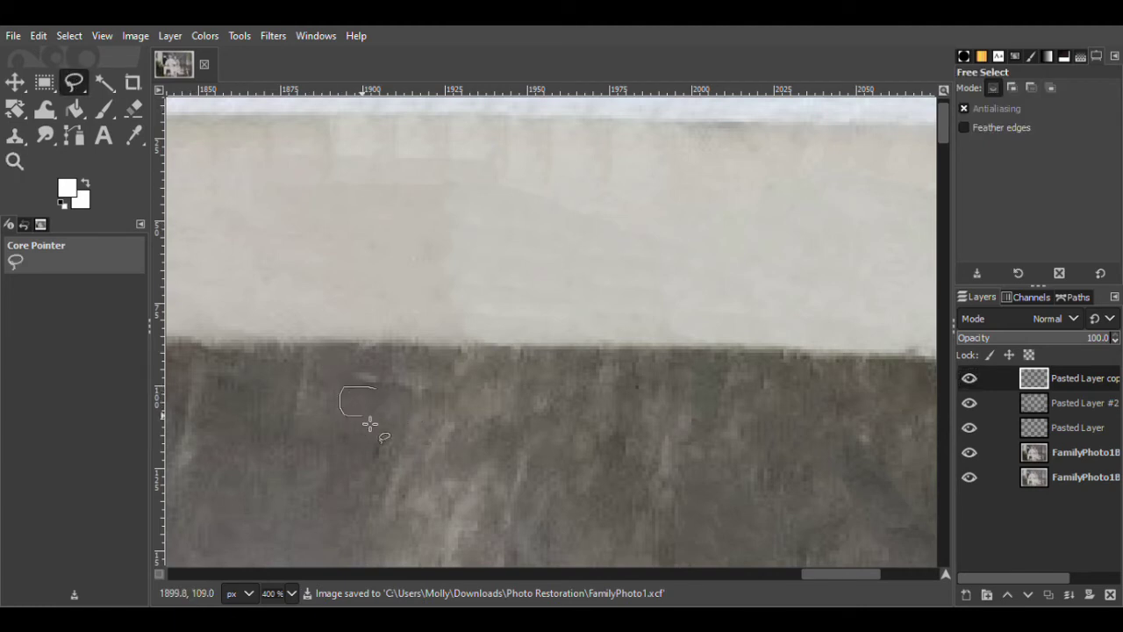
pyautogui.click(1036, 452)
pyautogui.press('m')
pyautogui.hotkey('ctrl', 'c')
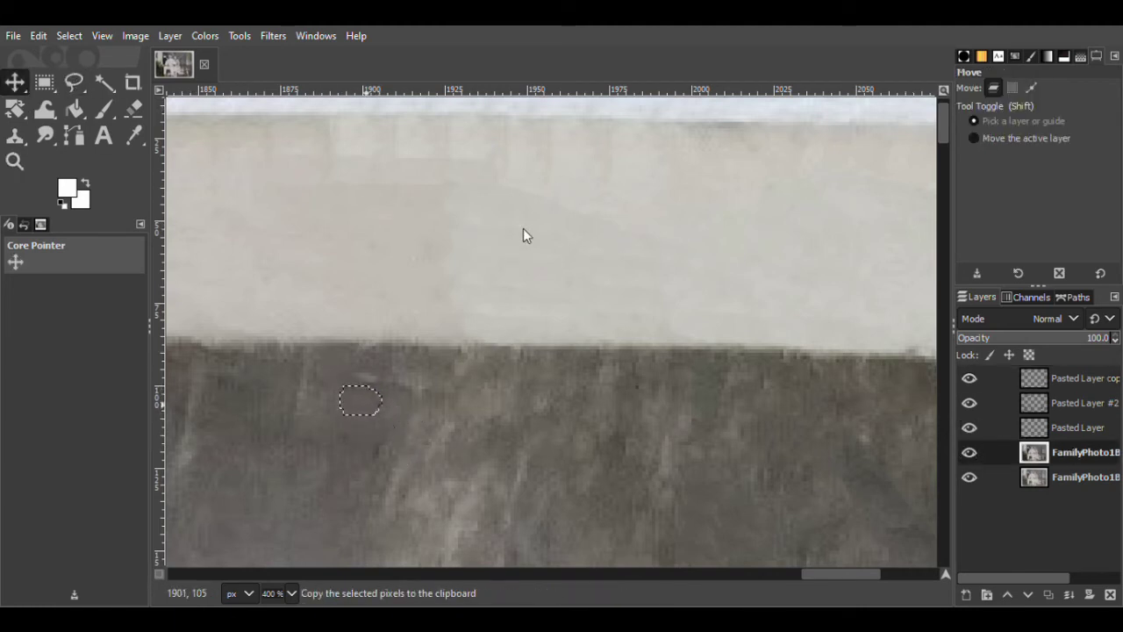
pyautogui.hotkey('ctrl', 'v')
pyautogui.click(966, 595)
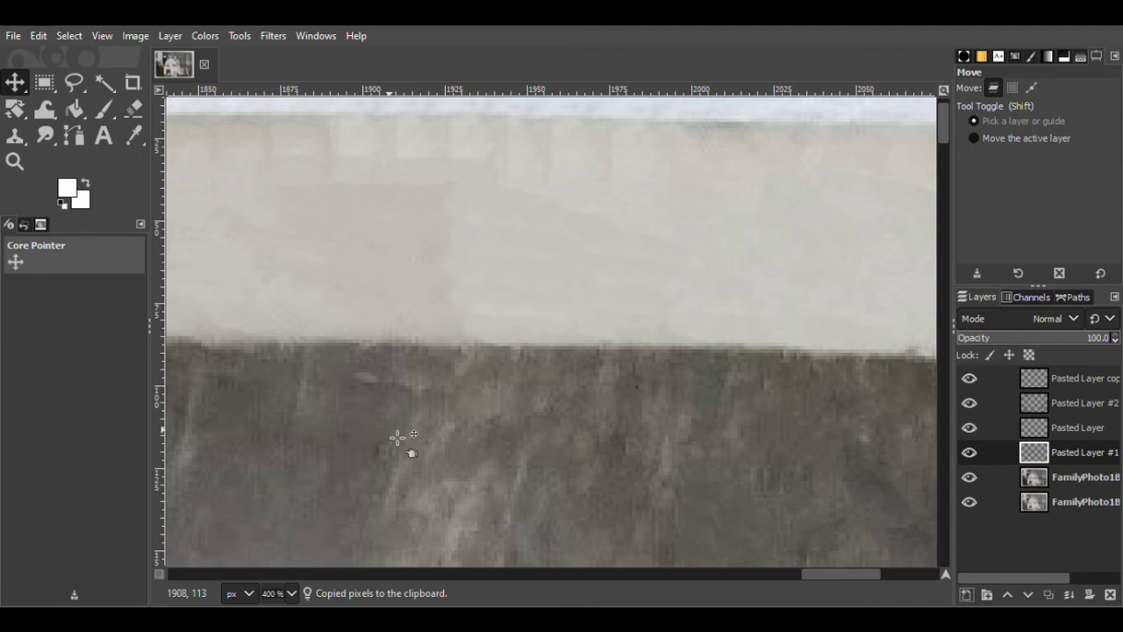
pyautogui.hotkey('ctrl', 'shift', 'd')
pyautogui.moveTo(383, 385); pyautogui.dragTo(416, 384)
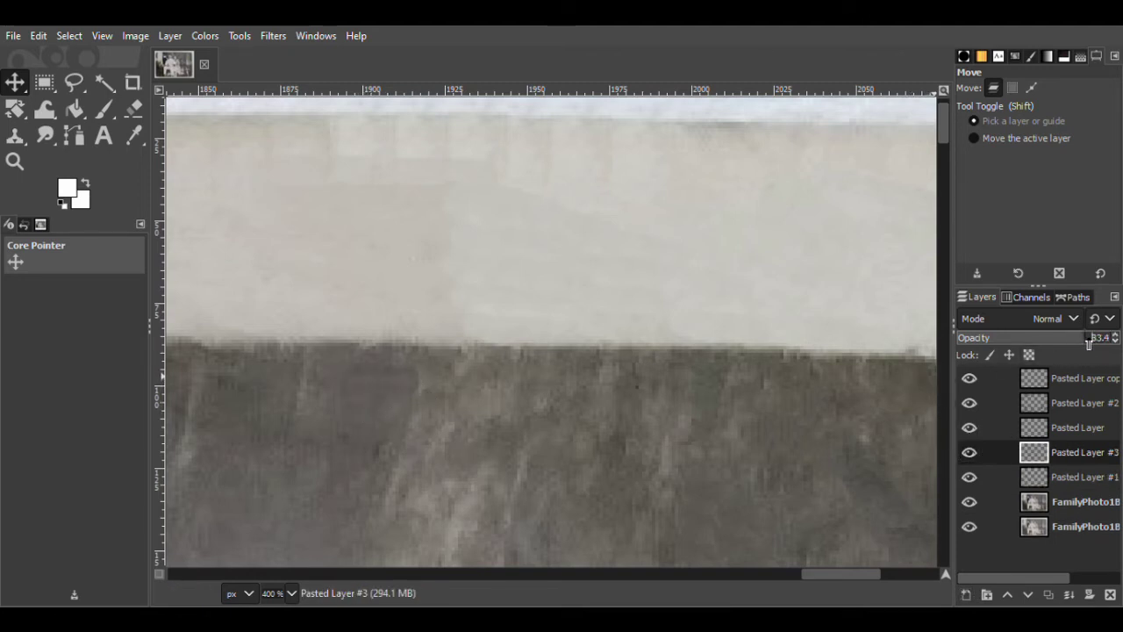
# - Extend the dark patch along the border's lower edge with further copies and merge the newest copy down
pyautogui.hotkey('ctrl', 'shift', 'v')
pyautogui.moveTo(397, 358); pyautogui.dragTo(364, 377)
pyautogui.hotkey('ctrl', 'shift', 'v')
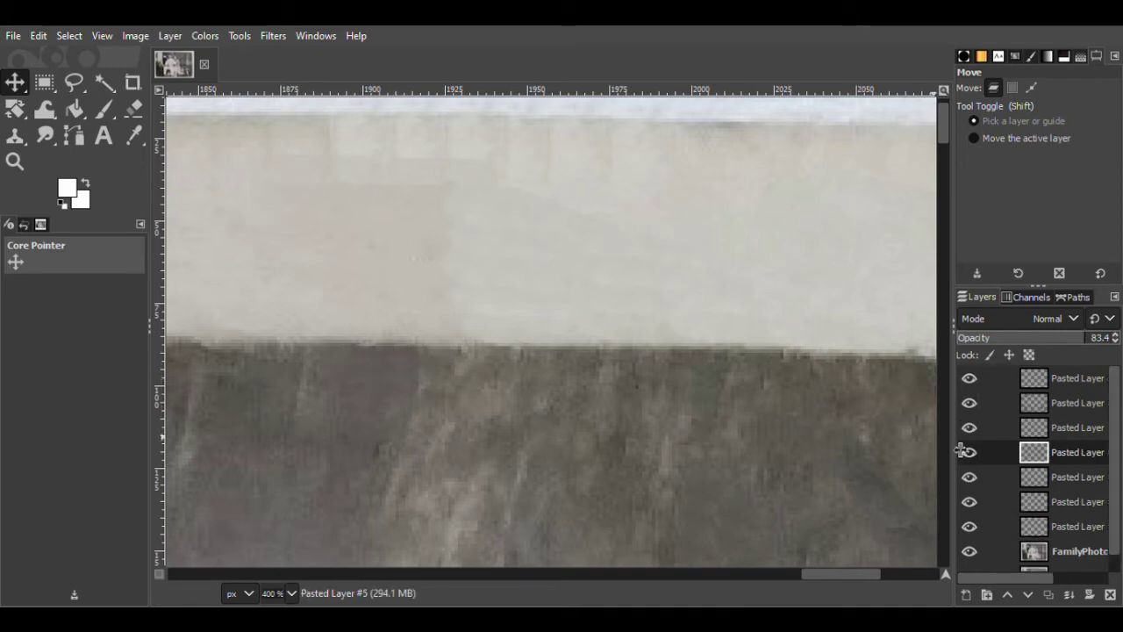
pyautogui.click(969, 452)
pyautogui.hotkey('ctrl', 'shift', 'v')
pyautogui.moveTo(439, 384); pyautogui.dragTo(460, 394)
pyautogui.rightClick(1060, 451)
pyautogui.click(970, 187)
pyautogui.click(1059, 452)
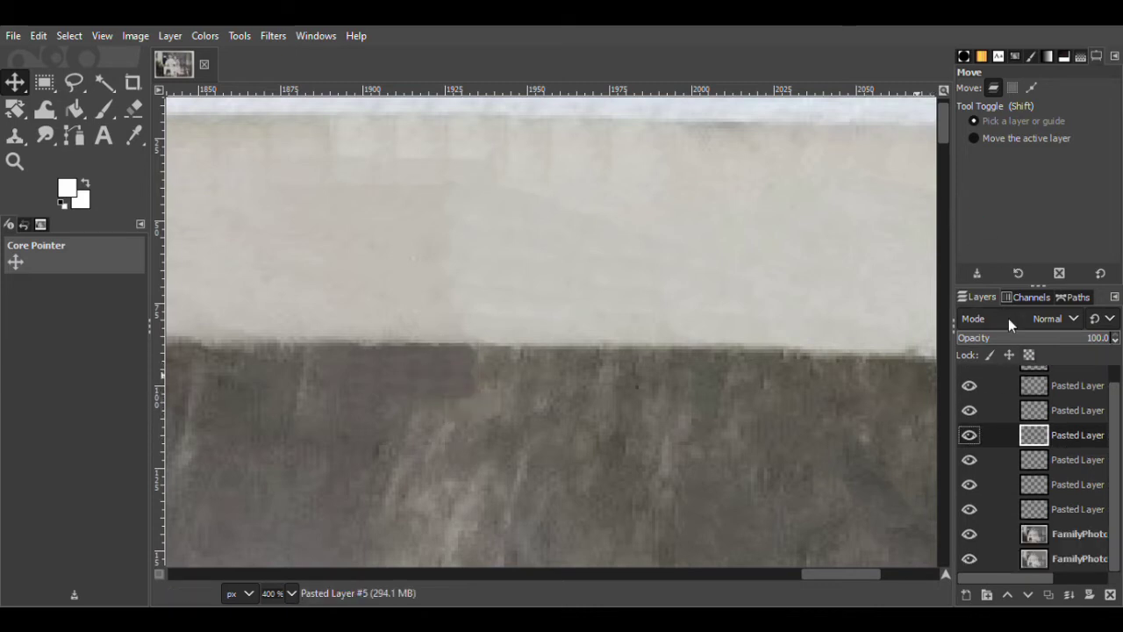
# - Cover the pale streaks farther below the border with more copies of the dark patch, set the last copy to 90.4 opacity and save the image
pyautogui.moveTo(1095, 341); pyautogui.dragTo(1079, 344)
pyautogui.hotkey('ctrl', 'shift', 'd')
pyautogui.moveTo(466, 398); pyautogui.dragTo(459, 444)
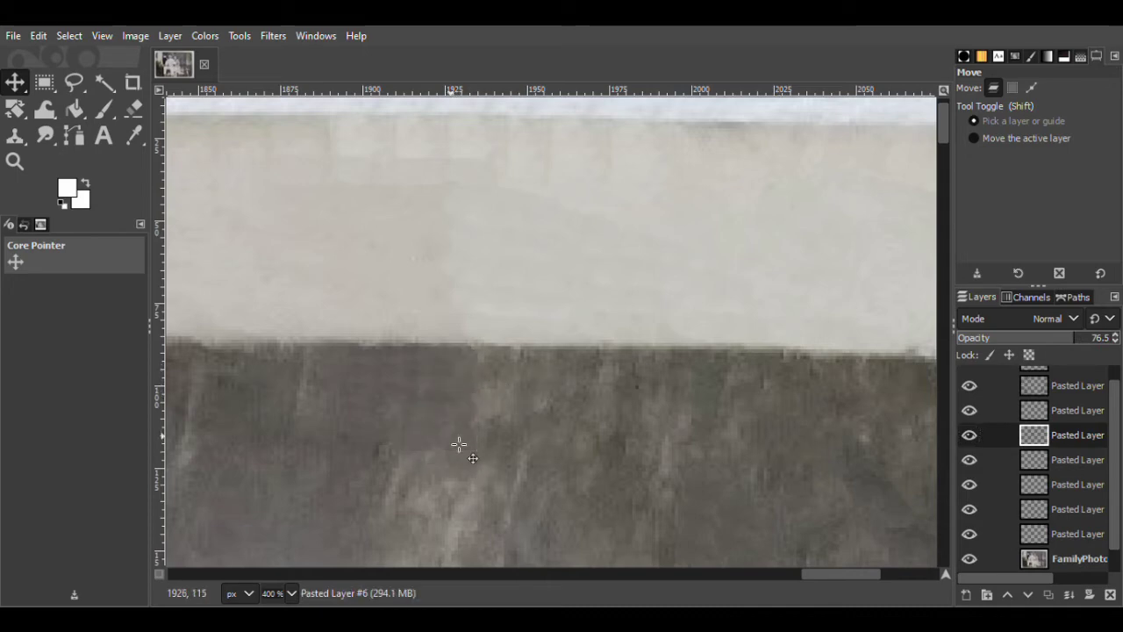
pyautogui.hotkey('ctrl', 'z')
pyautogui.hotkey('ctrl', 'shift', 'v')
pyautogui.moveTo(465, 394); pyautogui.dragTo(462, 501)
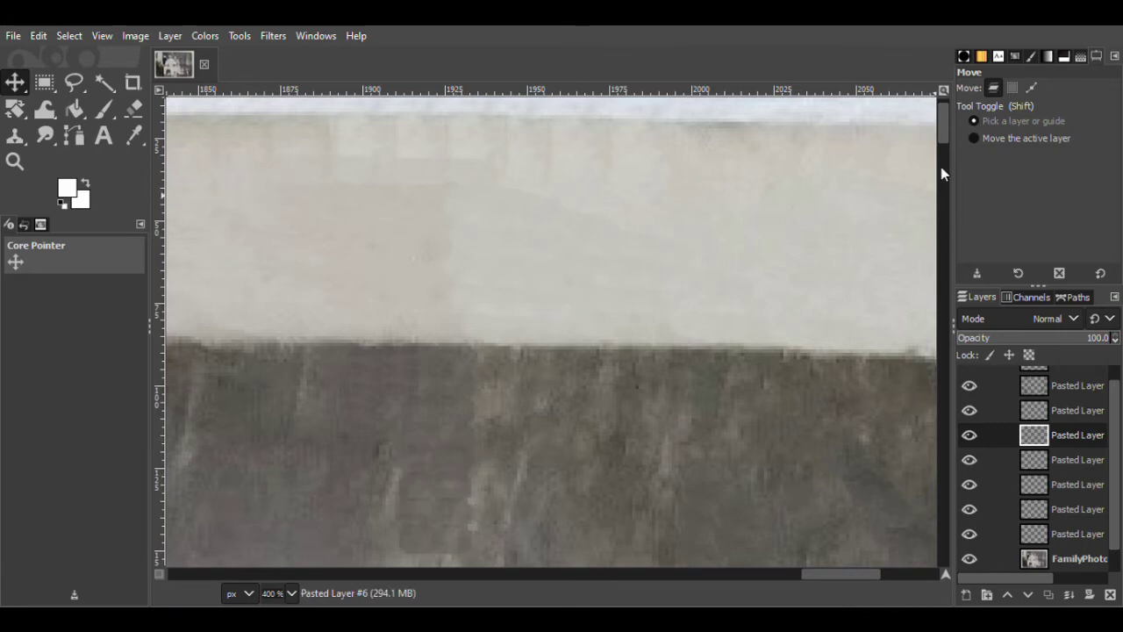
pyautogui.scroll(-2, 943, 141)
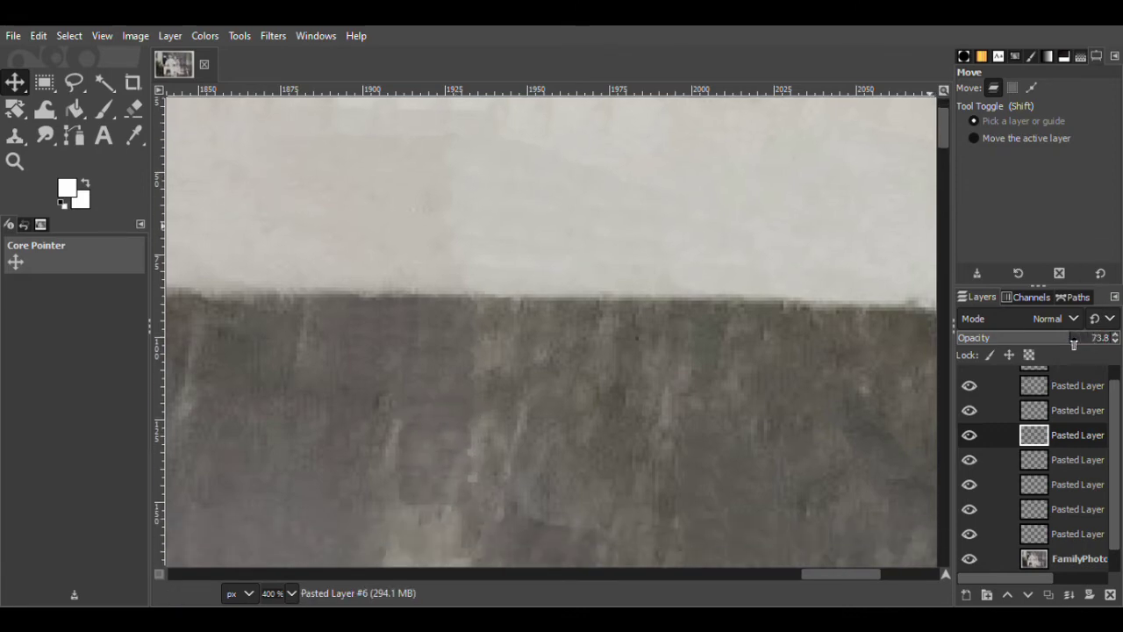
pyautogui.moveTo(448, 504); pyautogui.dragTo(388, 502)
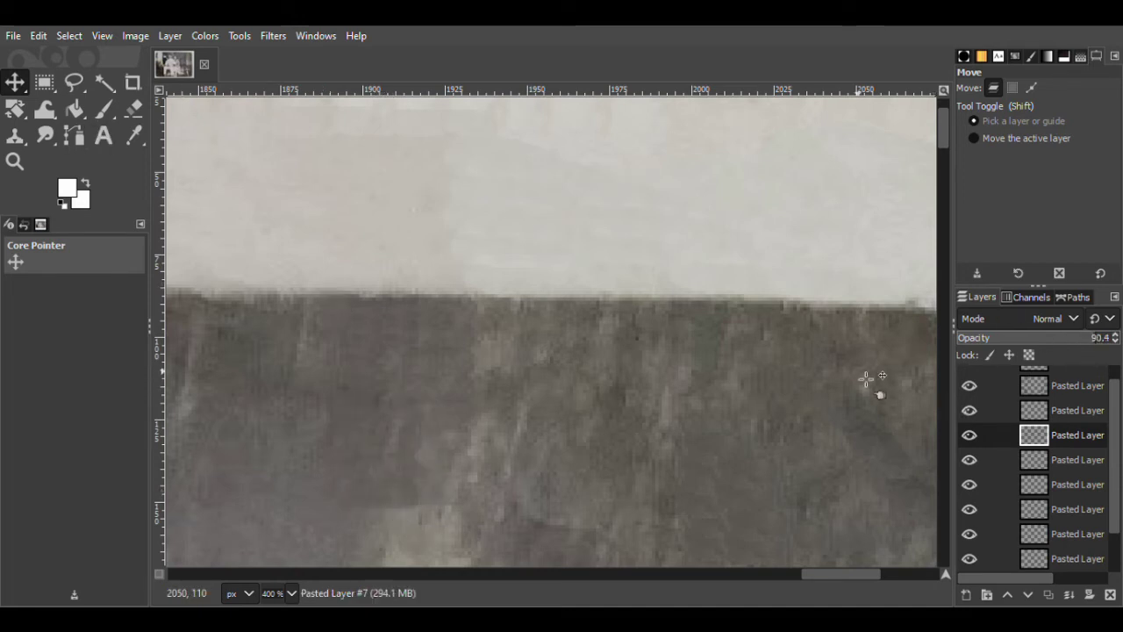
pyautogui.scroll(-3, 943, 137)
pyautogui.hotkey('shift', 'e')
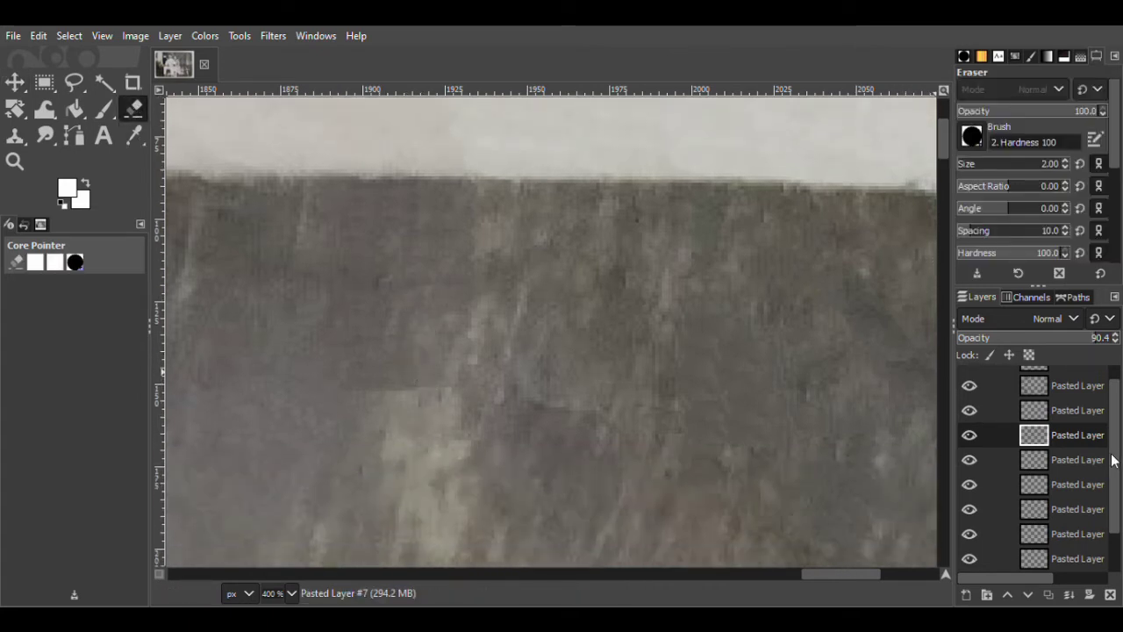
pyautogui.hotkey('ctrl', 's')
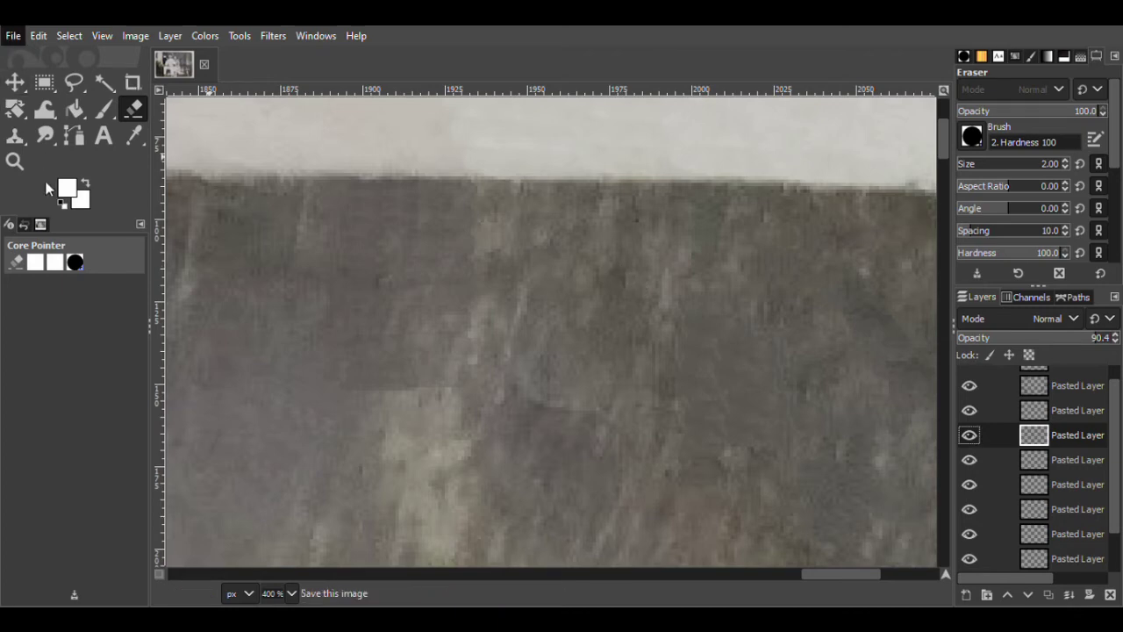
# - Merge the dark patch copies and the layers between them down into a single layer and save the image
pyautogui.click(968, 434)
pyautogui.click(969, 435)
pyautogui.click(968, 213)
pyautogui.rightClick(1018, 415)
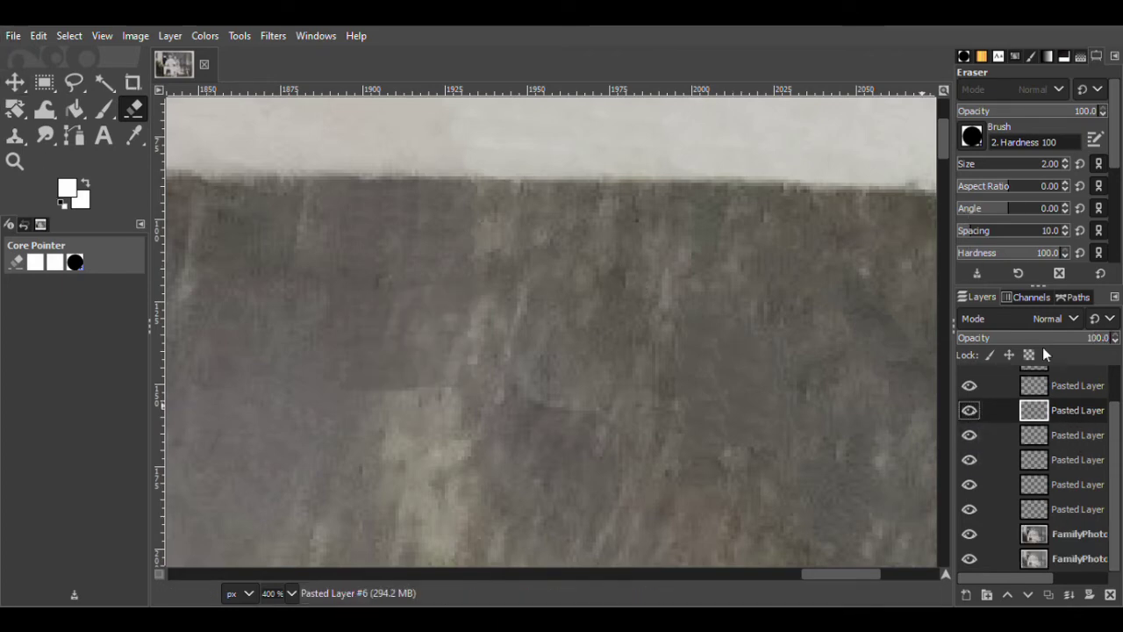
pyautogui.click(994, 197)
pyautogui.hotkey('ctrl', 'z')
pyautogui.hotkey('ctrl', 'z')
pyautogui.hotkey('ctrl', 'z')
pyautogui.hotkey('ctrl', 'z')
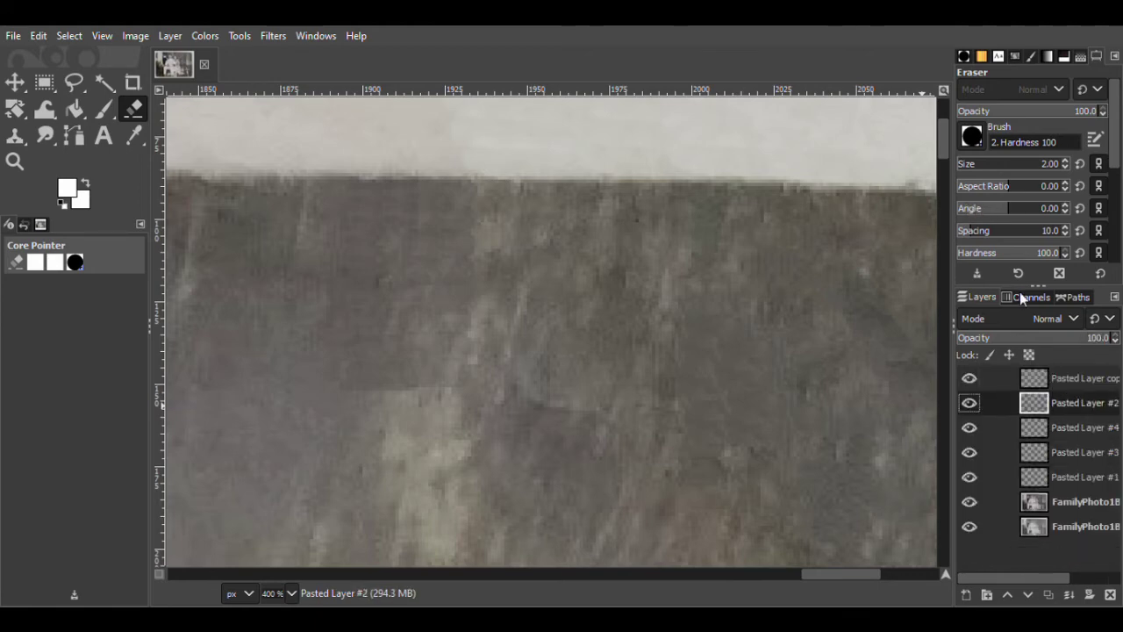
pyautogui.rightClick(1038, 401)
pyautogui.click(1001, 239)
pyautogui.click(970, 404)
pyautogui.click(970, 404)
pyautogui.click(12, 37)
pyautogui.click(44, 188)
# - Examine the repaired background and border near the photo's upper right corner from a distance and again close up
pyautogui.press('z')
pyautogui.click(1002, 133)
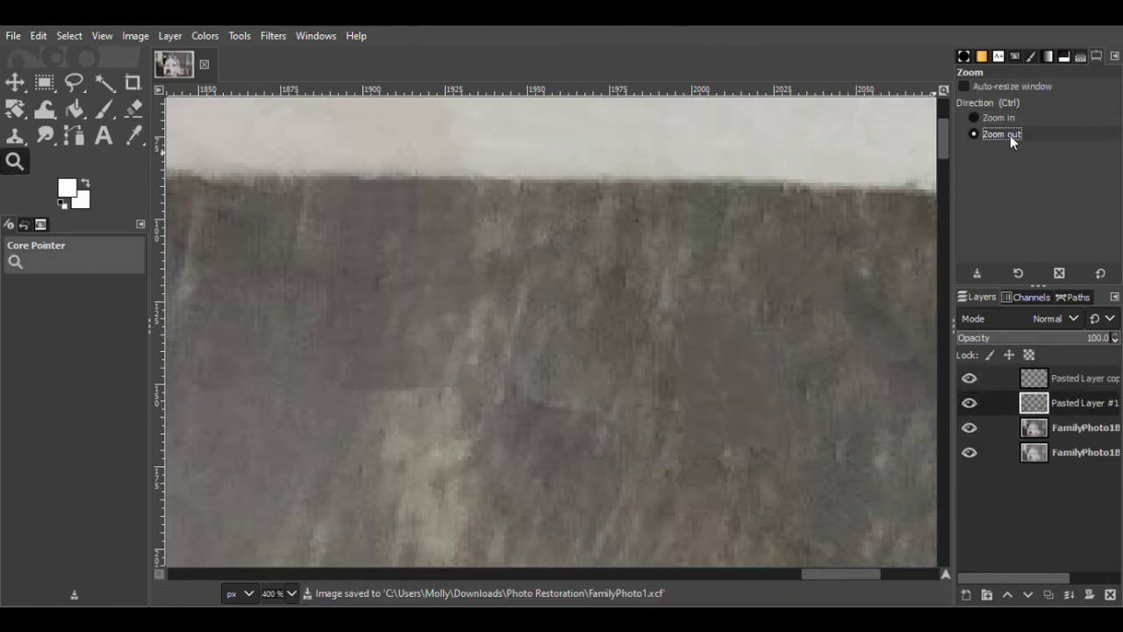
pyautogui.click(715, 253)
pyautogui.click(715, 253)
pyautogui.click(714, 254)
pyautogui.click(1029, 118)
pyautogui.click(719, 252)
pyautogui.click(720, 253)
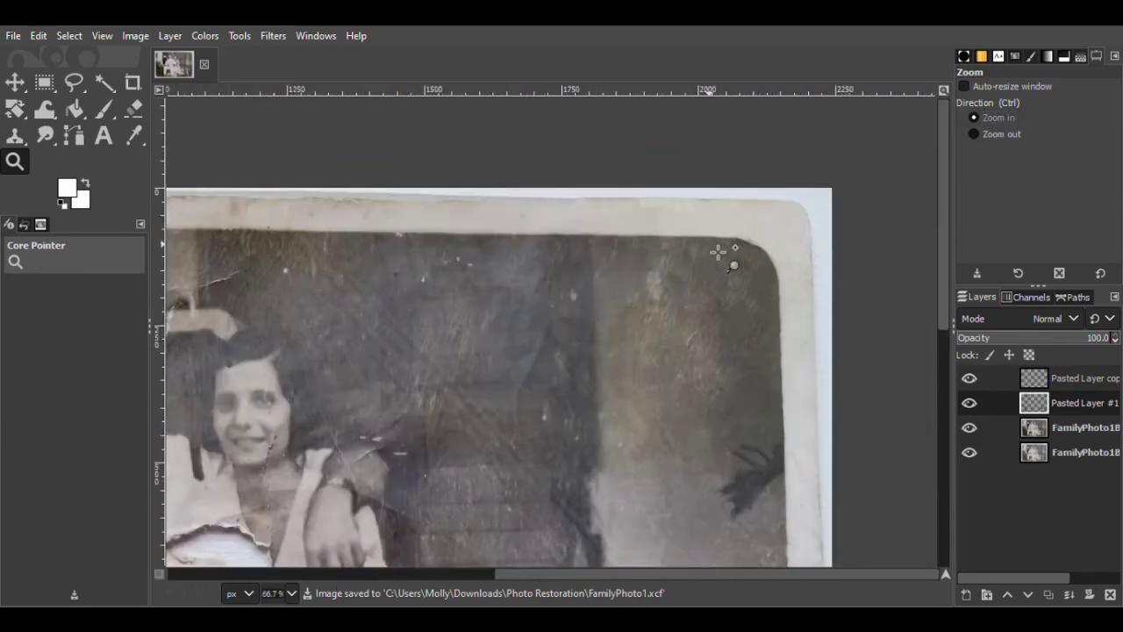
pyautogui.click(720, 254)
pyautogui.click(718, 260)
pyautogui.click(713, 290)
pyautogui.click(710, 317)
# - Copy a tall background patch beside the pale stain from the photo layer, paste it as a new layer over the stain and duplicate it
pyautogui.click(1042, 427)
pyautogui.press('f')
pyautogui.moveTo(482, 261)
pyautogui.mouseDown()
pyautogui.moveTo(436, 282)
pyautogui.moveTo(479, 390)
pyautogui.mouseUp()
pyautogui.click(481, 261)
pyautogui.press('Return')
pyautogui.press('m')
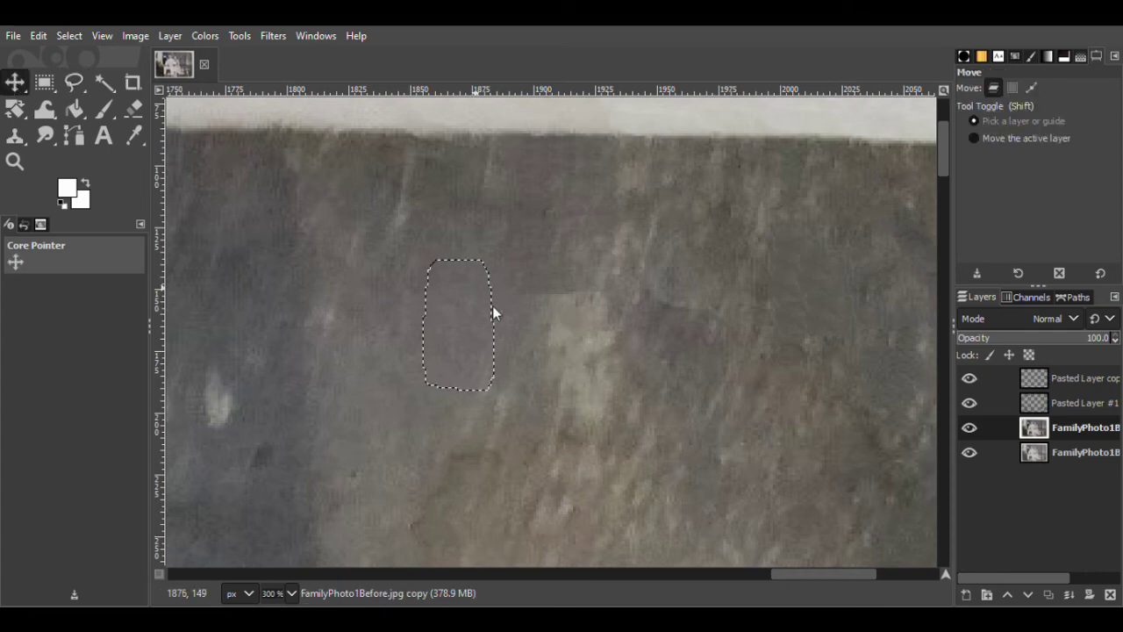
pyautogui.hotkey('ctrl', 'c')
pyautogui.hotkey('ctrl', 'v')
pyautogui.click(966, 594)
pyautogui.moveTo(501, 331)
pyautogui.mouseDown()
pyautogui.moveTo(556, 351)
pyautogui.moveTo(584, 327)
pyautogui.moveTo(564, 356)
pyautogui.moveTo(616, 366)
pyautogui.mouseUp()
pyautogui.click(1048, 595)
pyautogui.click(132, 109)
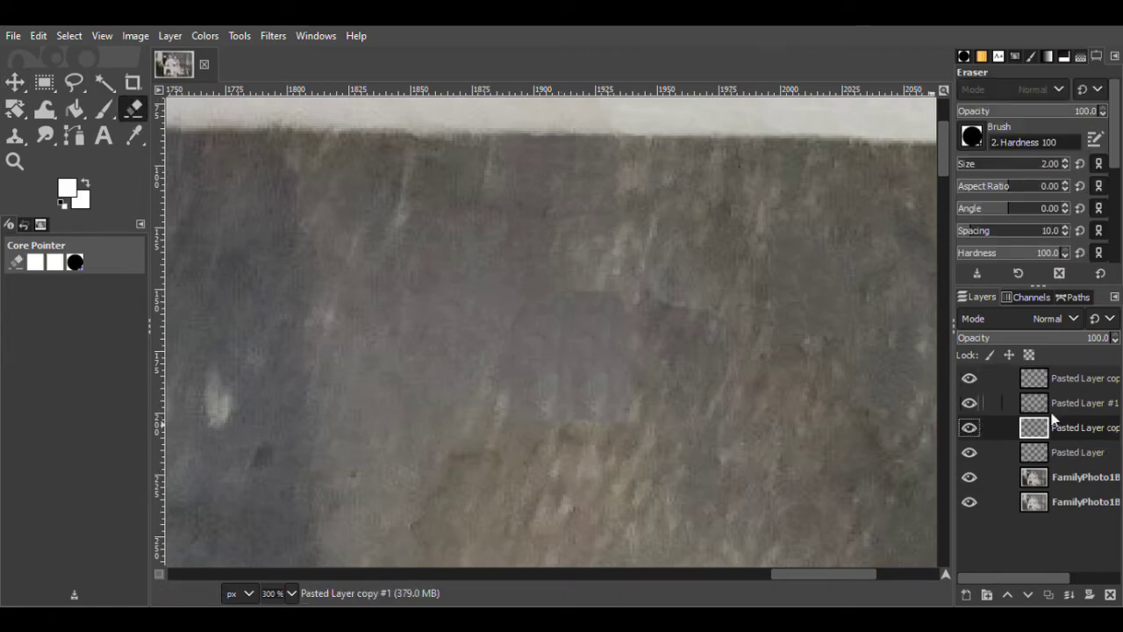
# - Merge the two stain patches into one layer, set its opacity to 80.7 and save the image
pyautogui.click(994, 216)
pyautogui.click(969, 428)
pyautogui.click(969, 428)
pyautogui.moveTo(1077, 339); pyautogui.dragTo(1082, 338)
pyautogui.click(15, 82)
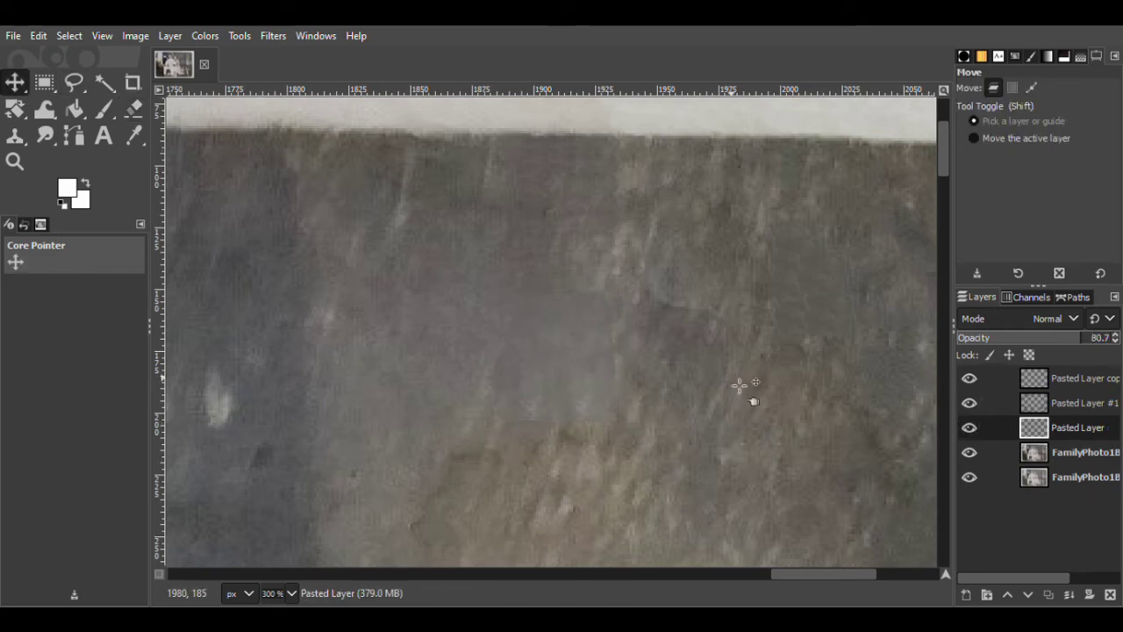
pyautogui.click(1058, 404)
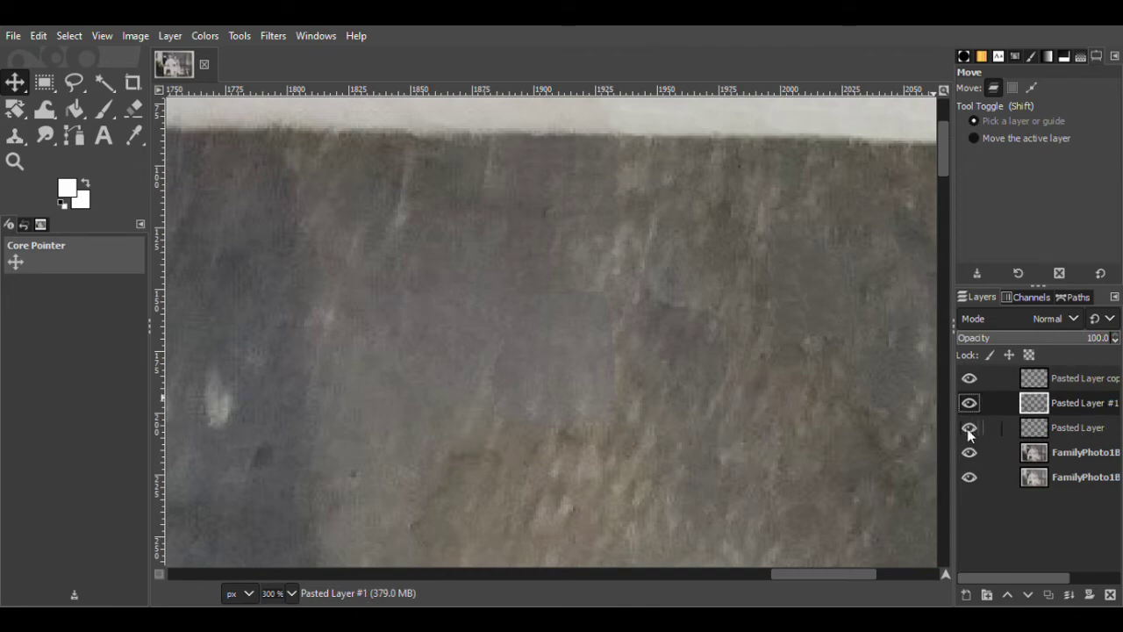
pyautogui.hotkey('ctrl', 's')
# - Copy an oval patch of dark background beside the white spot, paste it as a new layer over the spot and undo the surplus second copy
pyautogui.press('f')
pyautogui.moveTo(819, 577); pyautogui.dragTo(785, 578)
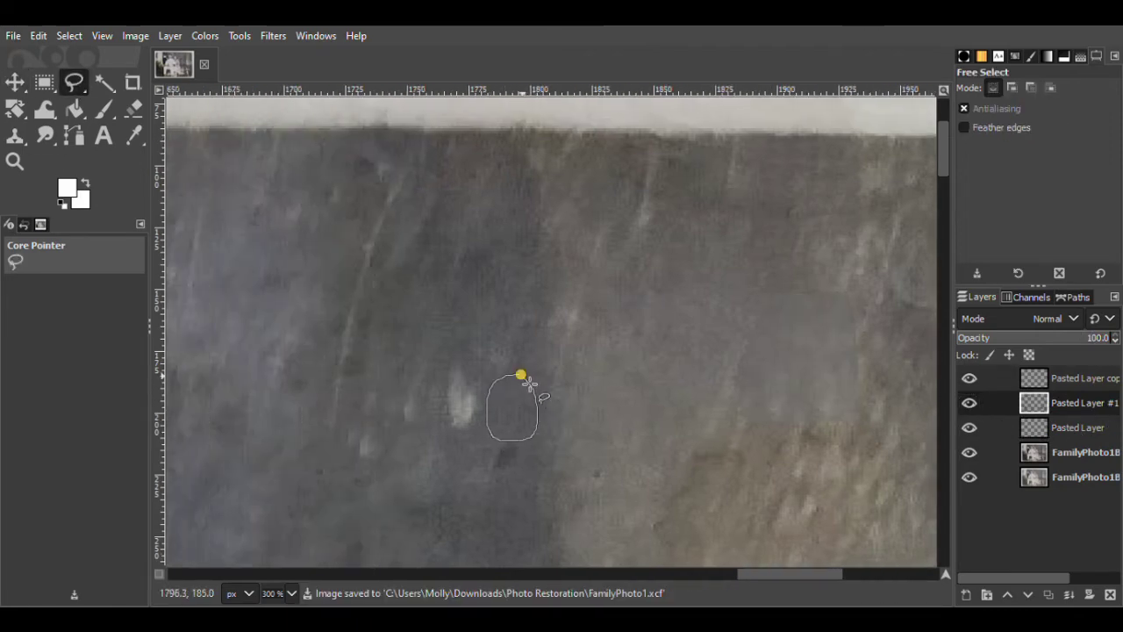
pyautogui.moveTo(522, 376); pyautogui.dragTo(521, 374)
pyautogui.click(1059, 452)
pyautogui.press('m')
pyautogui.hotkey('ctrl', 'c')
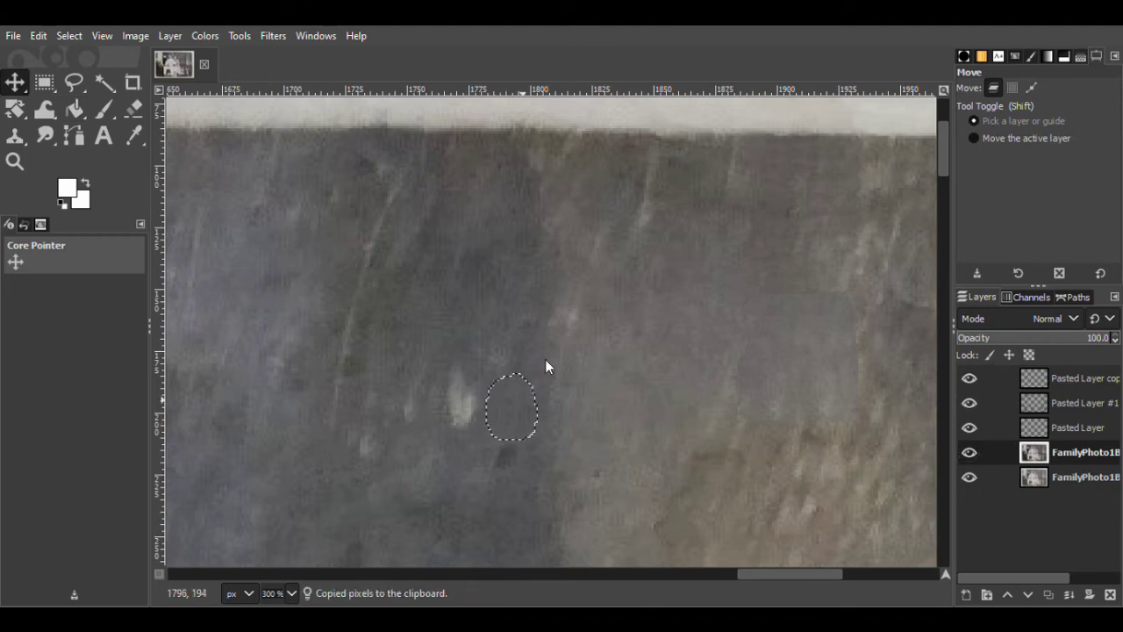
pyautogui.hotkey('ctrl', 'v')
pyautogui.click(966, 595)
pyautogui.moveTo(513, 419); pyautogui.dragTo(466, 388)
pyautogui.hotkey('ctrl', 'v')
pyautogui.click(966, 595)
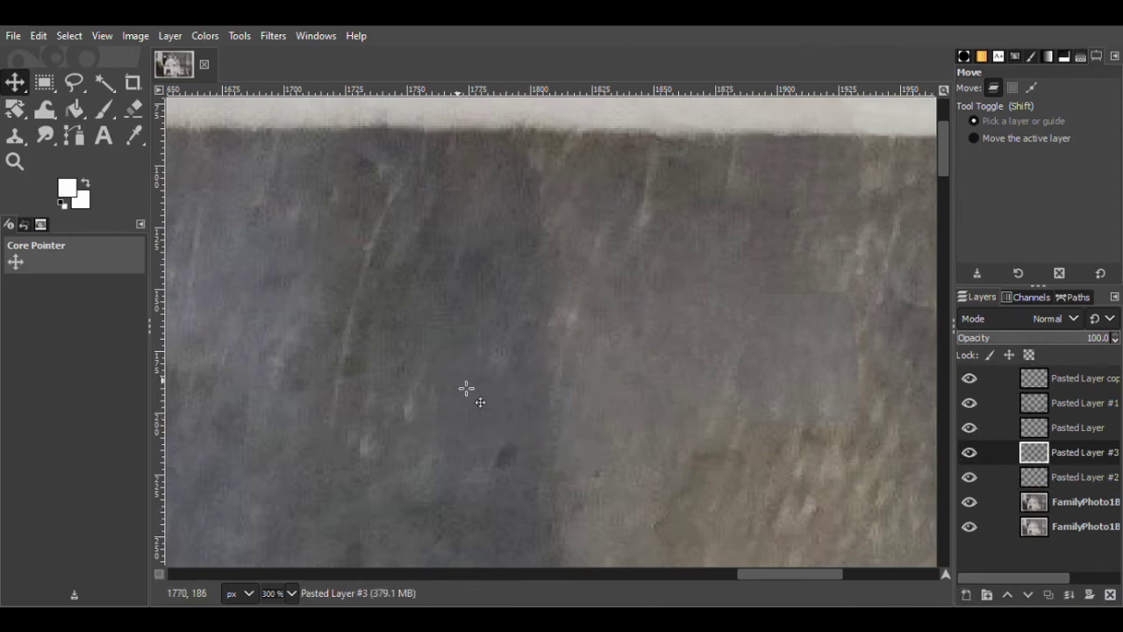
pyautogui.hotkey('ctrl', 'z')
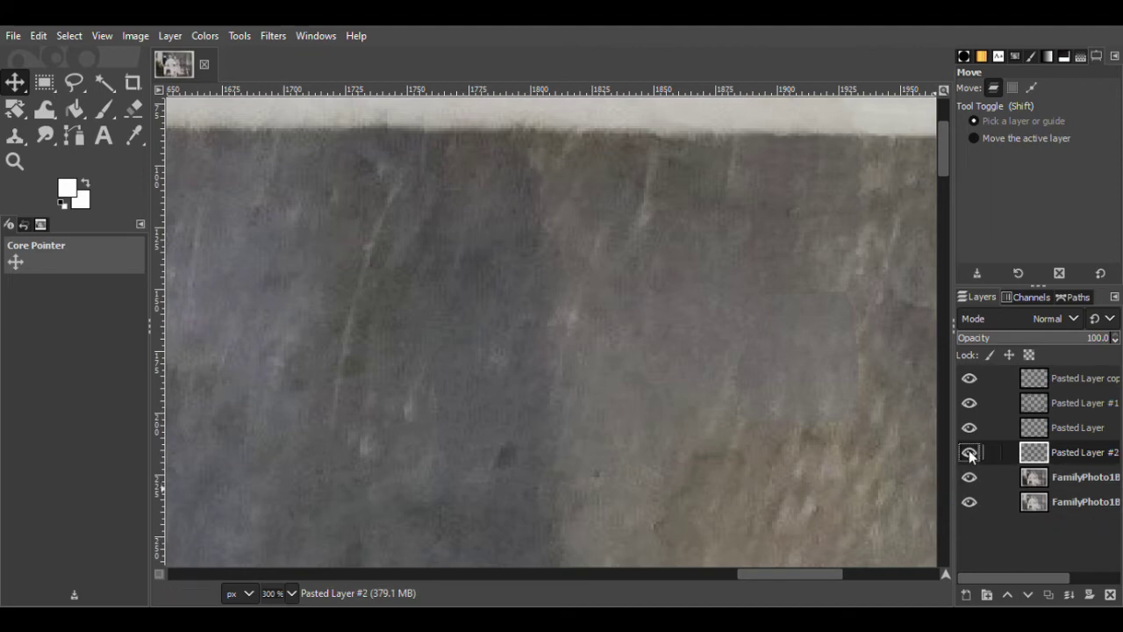
# - Copy an oval patch of background beside the small dark spot from the photo layer and paste it as a new layer over the spot
pyautogui.click(75, 82)
pyautogui.moveTo(500, 444); pyautogui.dragTo(507, 453)
pyautogui.click(1069, 477)
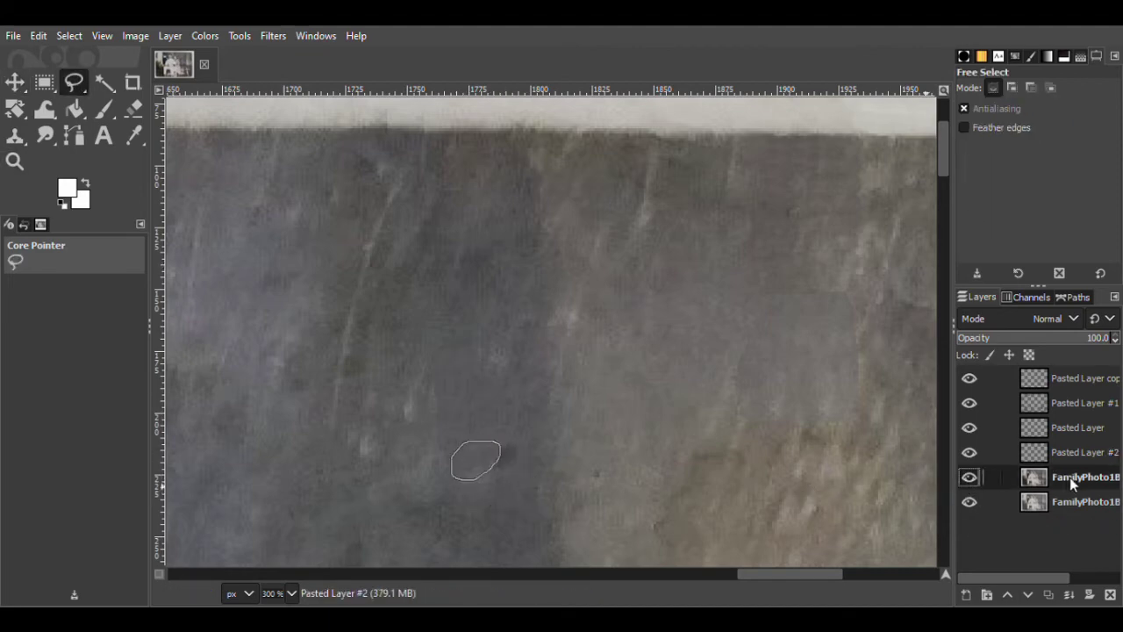
pyautogui.press('m')
pyautogui.hotkey('ctrl', 'c')
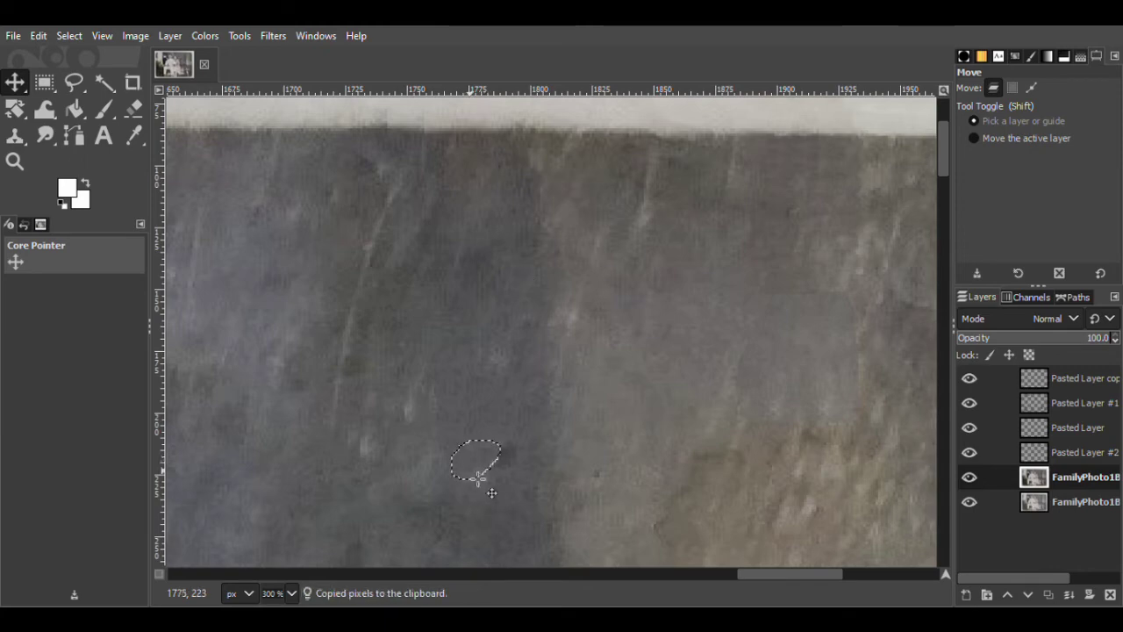
pyautogui.hotkey('ctrl', 'v')
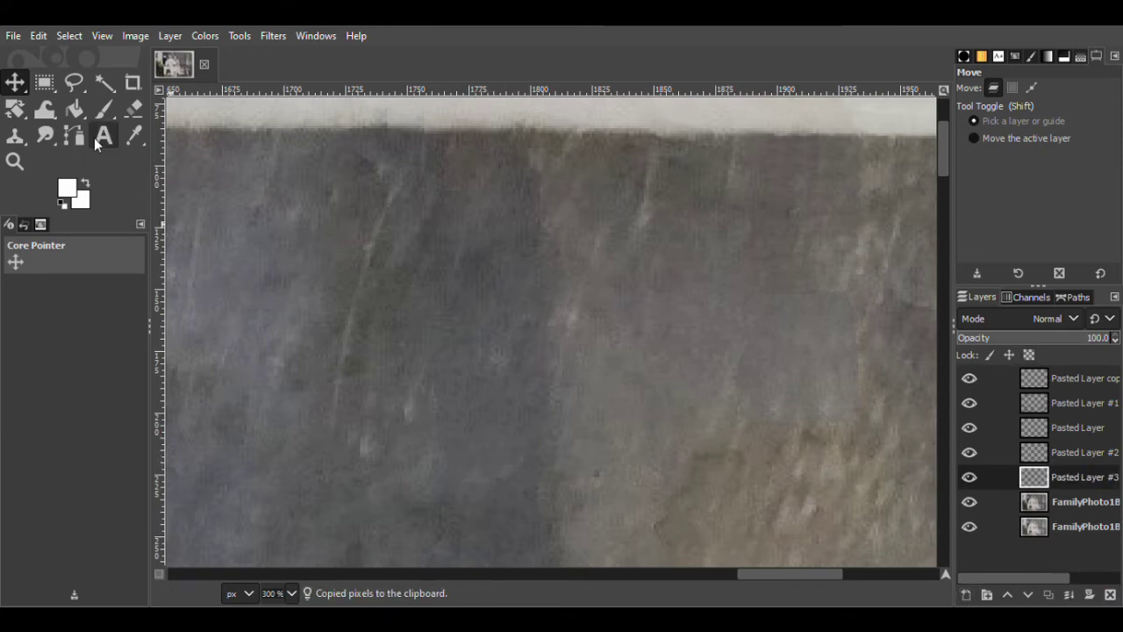
# - Merge the Pasted Layer patch down into Pasted Layer #2
pyautogui.hotkey('shift', 'e')
pyautogui.rightClick(1050, 437)
pyautogui.click(969, 230)
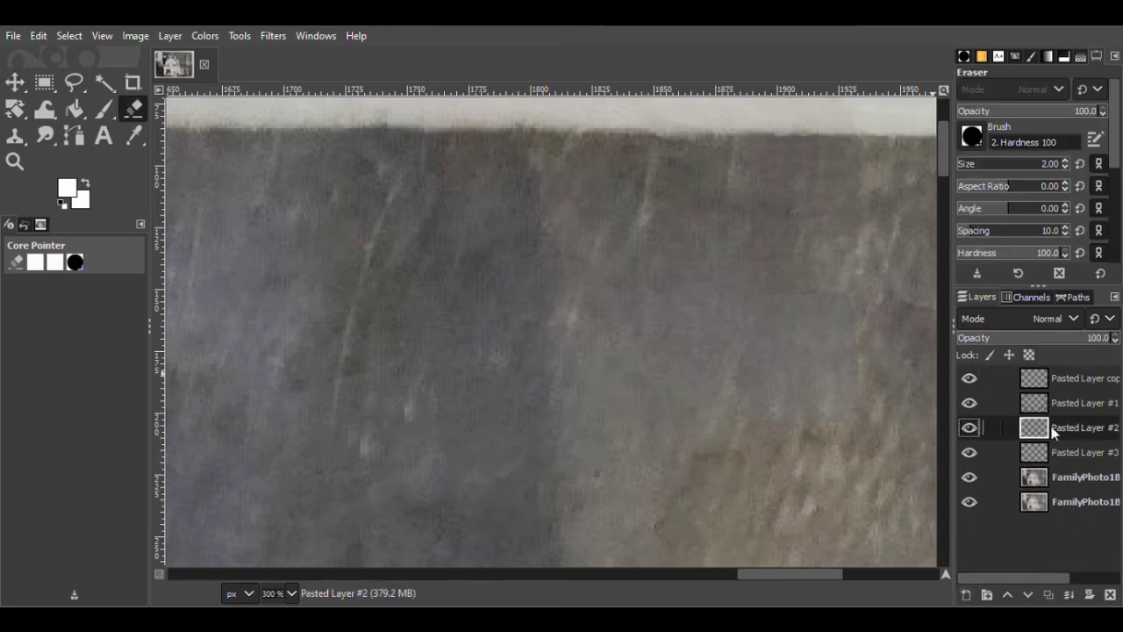
# - Try merging Pasted Layer #1 and Pasted Layer #2 down into Pasted Layer #3, compare the result, and undo both merges
pyautogui.rightClick(1072, 408)
pyautogui.click(975, 205)
pyautogui.rightClick(1071, 411)
pyautogui.click(974, 215)
pyautogui.click(967, 384)
pyautogui.click(968, 378)
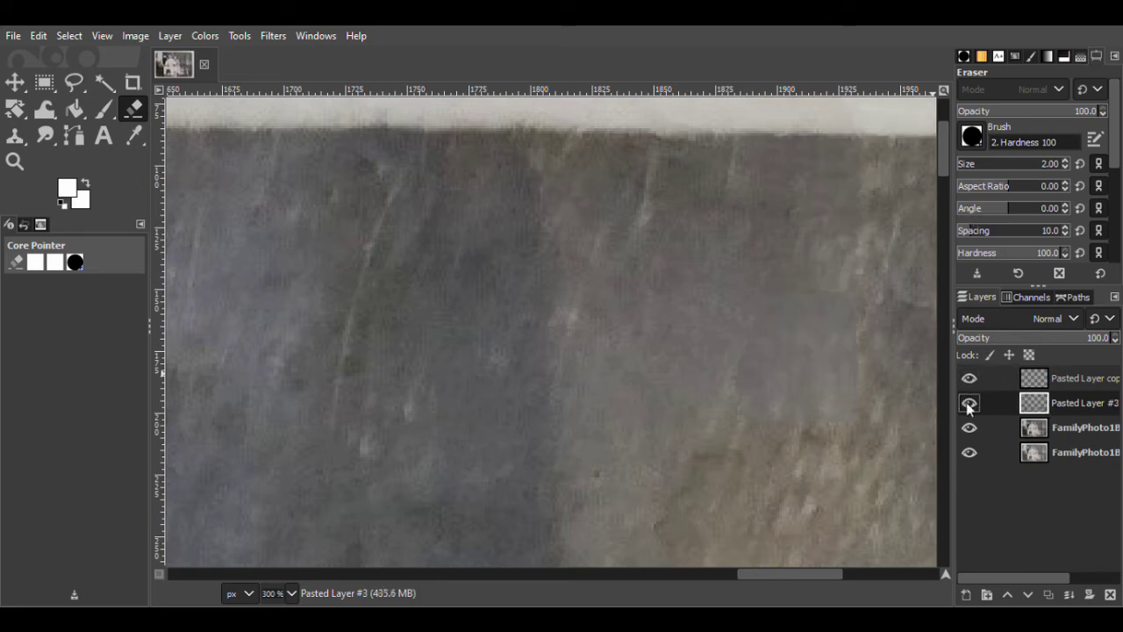
pyautogui.click(969, 403)
pyautogui.click(968, 405)
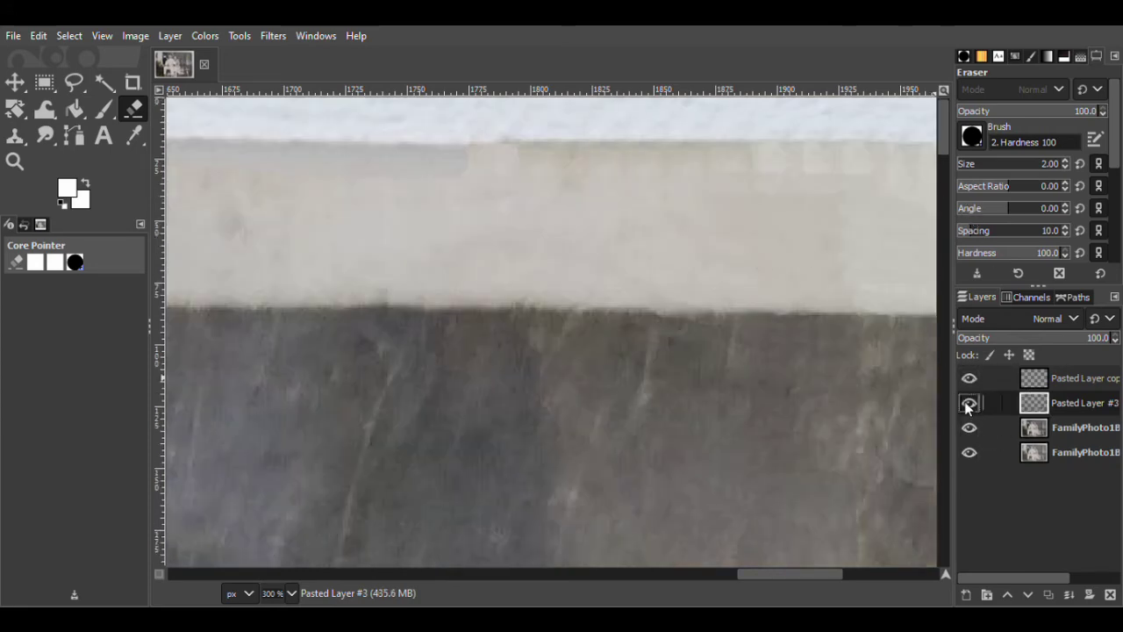
pyautogui.hotkey('ctrl', 'z')
pyautogui.click(967, 407)
pyautogui.click(968, 407)
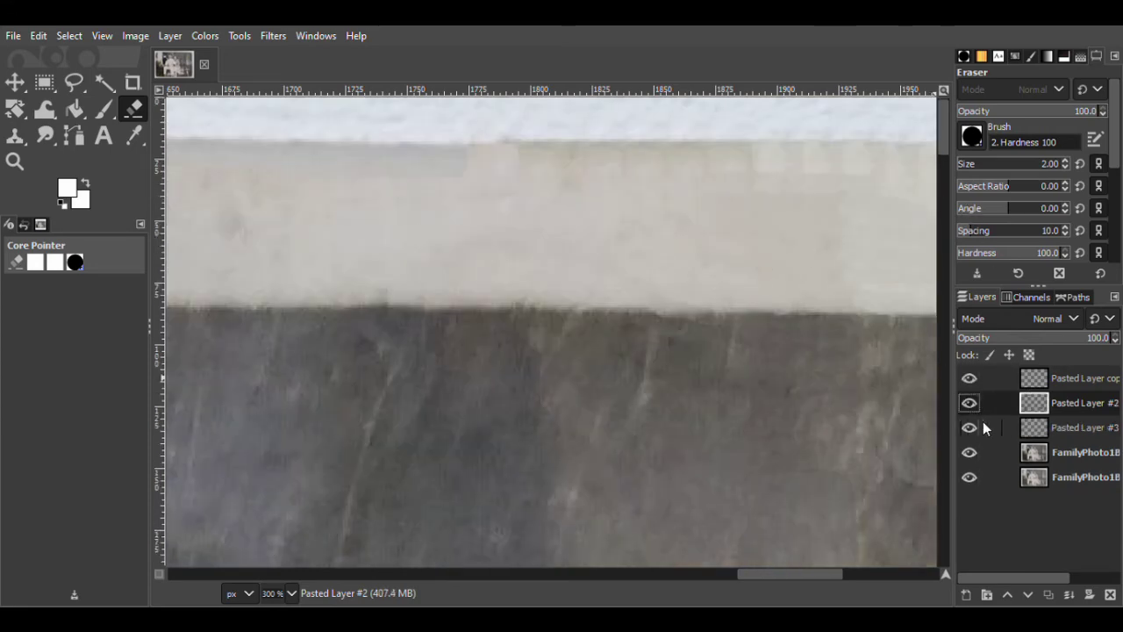
pyautogui.hotkey('ctrl', 'z')
# - Merge Pasted Layer #2 down into Pasted Layer #3 and compare the photo with Pasted Layer #1 hidden and shown
pyautogui.click(971, 410)
pyautogui.click(972, 410)
pyautogui.rightClick(1060, 427)
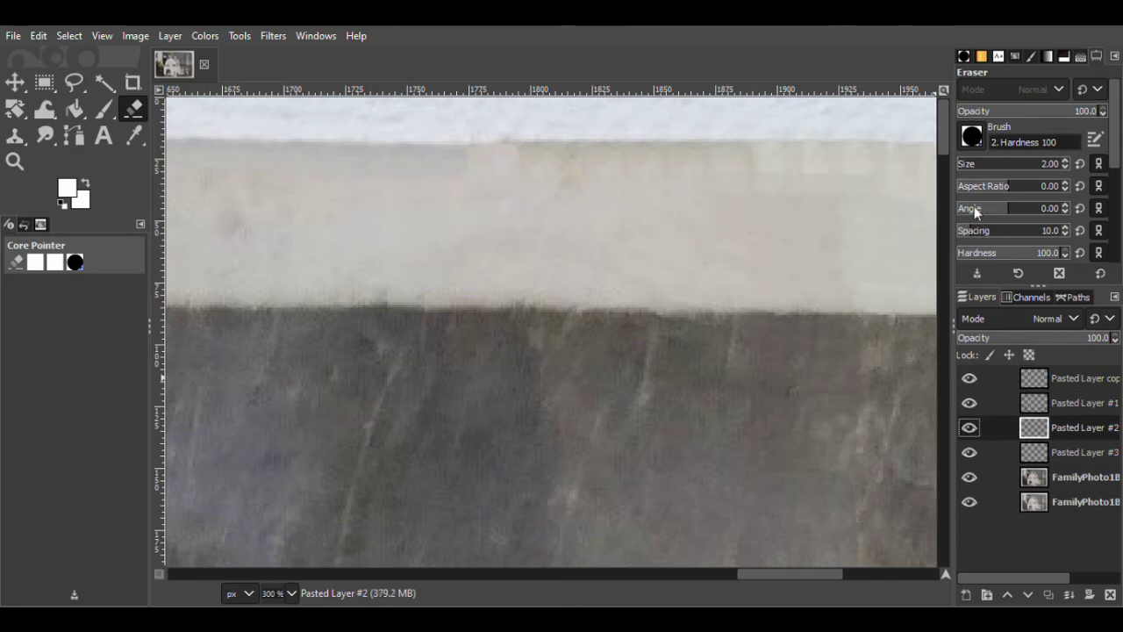
pyautogui.click(977, 216)
pyautogui.click(970, 404)
pyautogui.click(970, 404)
# - Copy a tall oval patch of dark background beside the pale smudge from the photo layer and paste it as a new layer over the smudge
pyautogui.moveTo(945, 131); pyautogui.dragTo(964, 198)
pyautogui.click(74, 83)
pyautogui.click(969, 452)
pyautogui.click(969, 452)
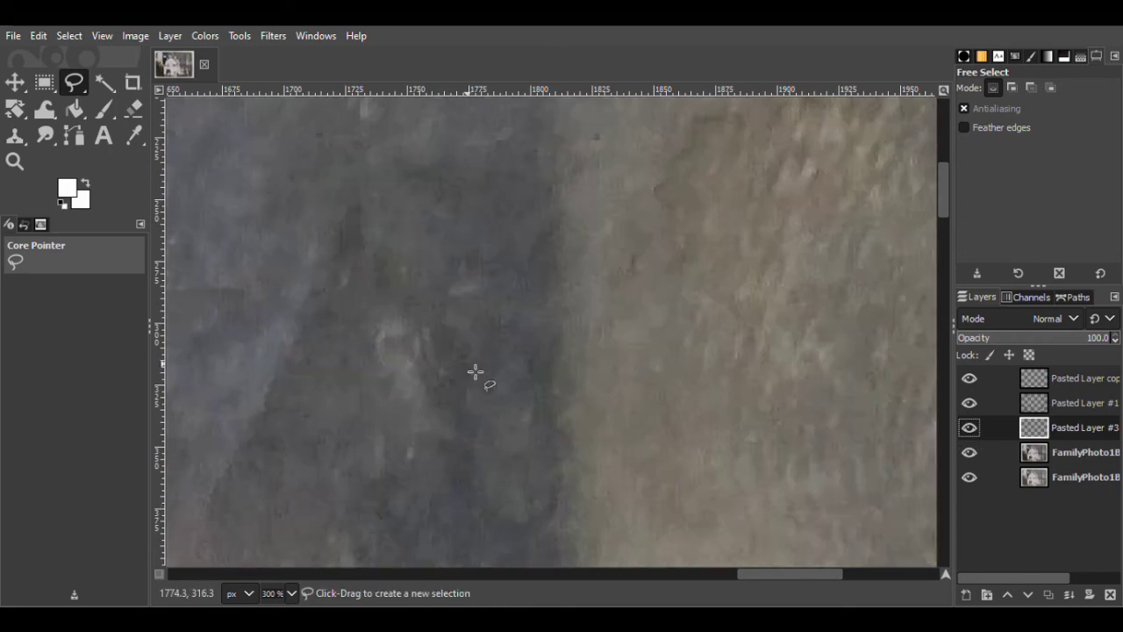
pyautogui.moveTo(351, 340)
pyautogui.mouseDown()
pyautogui.moveTo(389, 393)
pyautogui.moveTo(351, 334)
pyautogui.mouseUp()
pyautogui.click(1048, 452)
pyautogui.click(14, 82)
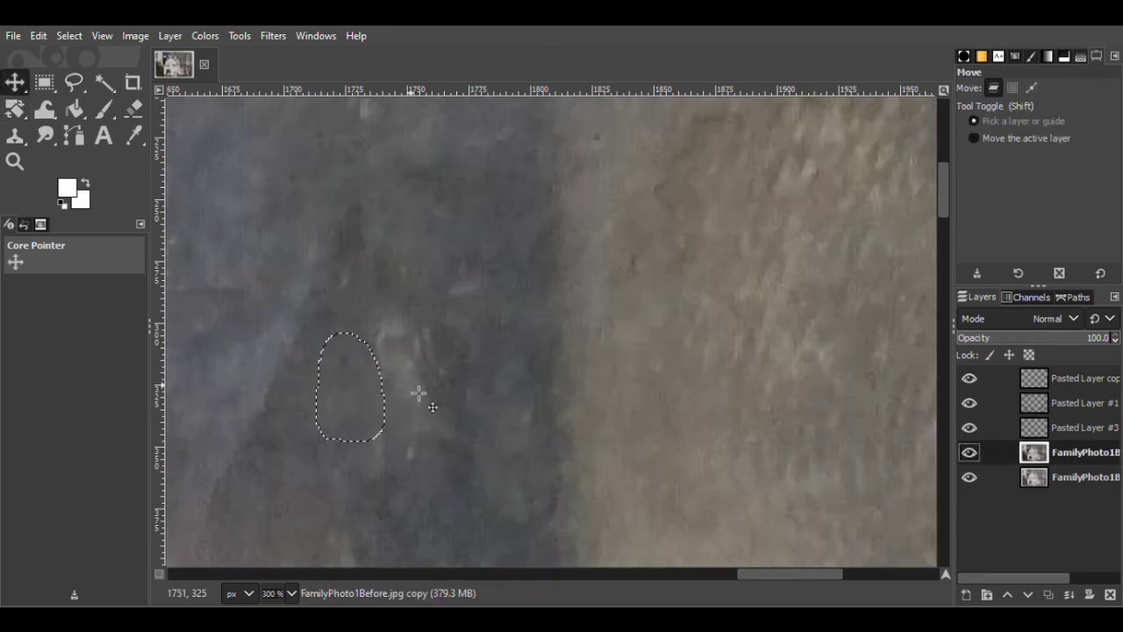
pyautogui.hotkey('ctrl', 'c')
pyautogui.hotkey('ctrl', 'v')
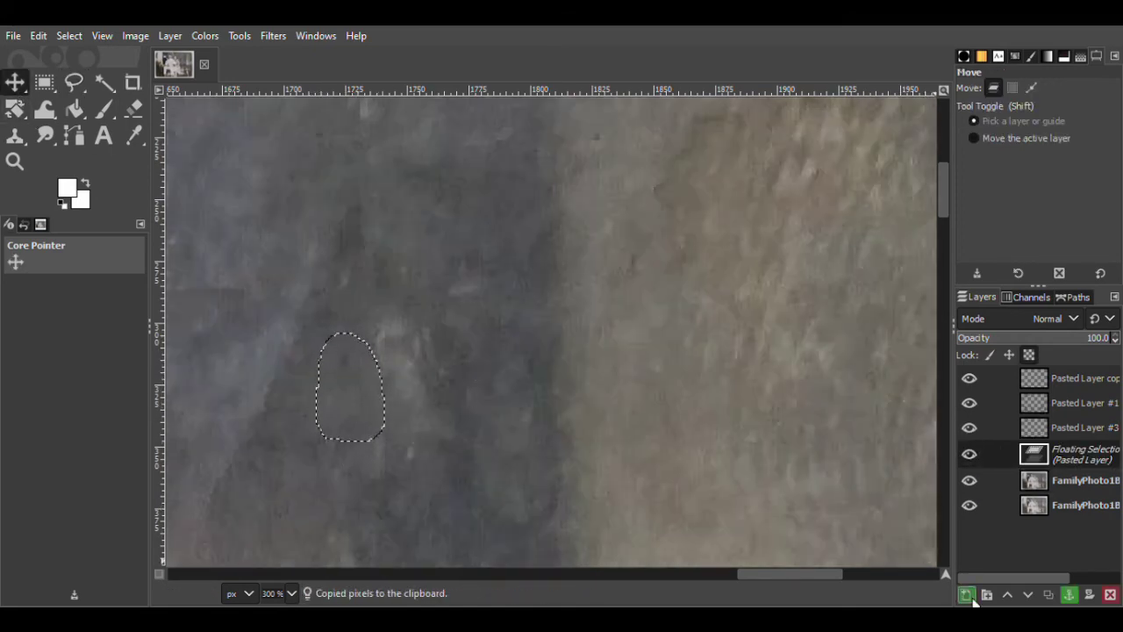
pyautogui.click(967, 594)
pyautogui.moveTo(358, 402); pyautogui.dragTo(406, 371)
pyautogui.hotkey('shift', 'e')
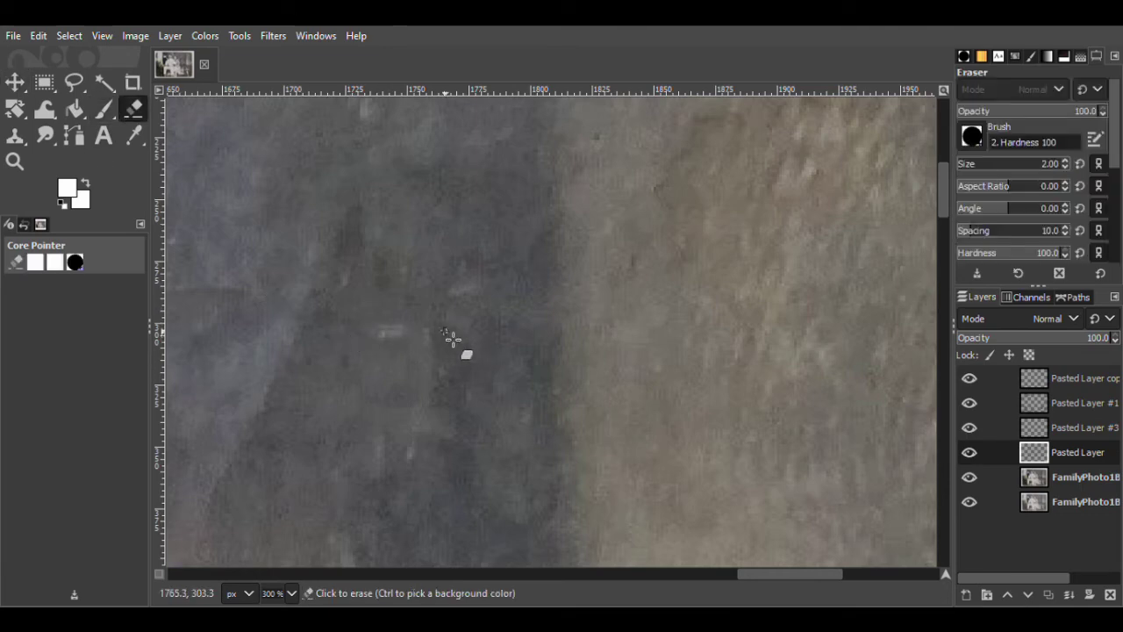
# - Duplicate the tall patch and place the copies over the rest of the pale smudge and the marks above it
pyautogui.press('m')
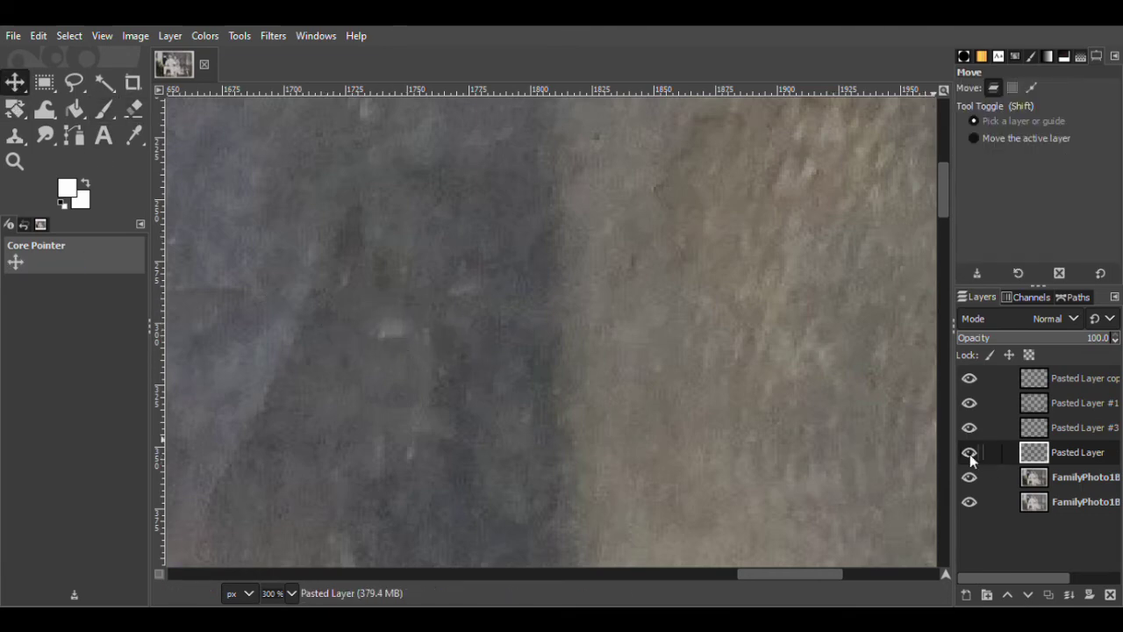
pyautogui.hotkey('shift', 'ctrl', 'd')
pyautogui.moveTo(441, 333); pyautogui.dragTo(428, 246)
pyautogui.hotkey('shift', 'ctrl', 'd')
pyautogui.hotkey('ctrl', 'z')
pyautogui.moveTo(419, 310); pyautogui.dragTo(404, 257)
pyautogui.hotkey('ctrl', 'e')
pyautogui.hotkey('ctrl', 'e')
pyautogui.click(970, 453)
pyautogui.click(970, 452)
pyautogui.hotkey('shift', 'ctrl', 'd')
pyautogui.moveTo(408, 338)
pyautogui.mouseDown()
pyautogui.moveTo(401, 328)
pyautogui.moveTo(403, 345)
pyautogui.mouseUp()
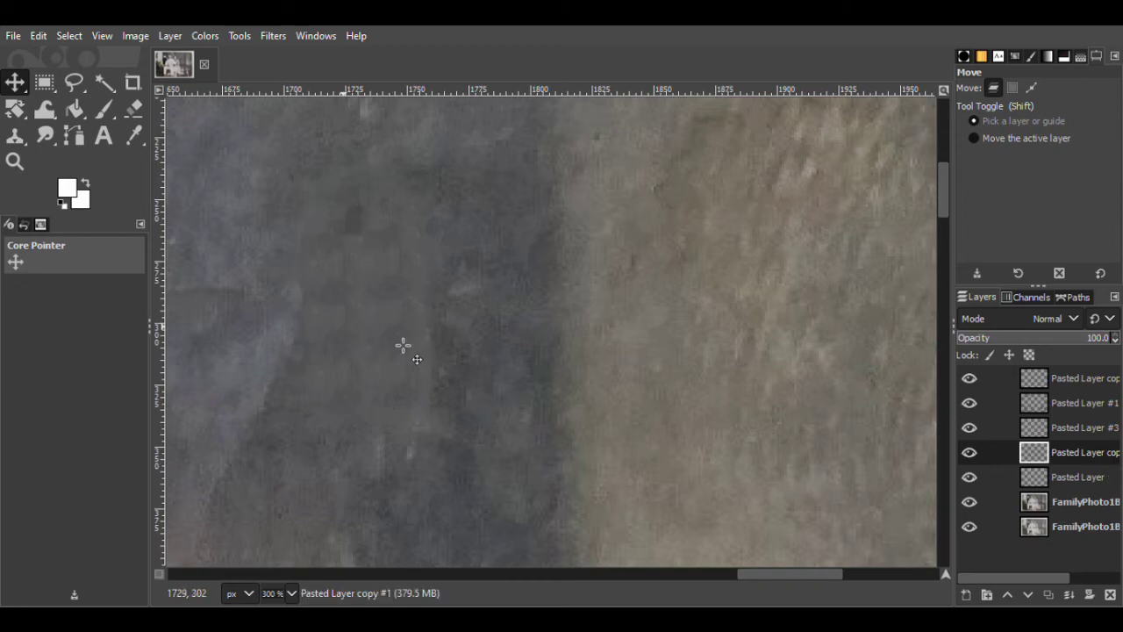
# - Copy a small background patch beside the remaining dark mark, paste it as a new layer over the mark and merge Pasted Layer #3 down
pyautogui.click(74, 81)
pyautogui.moveTo(391, 193)
pyautogui.mouseDown()
pyautogui.moveTo(409, 233)
pyautogui.moveTo(386, 195)
pyautogui.mouseUp()
pyautogui.click(1083, 501)
pyautogui.press('m')
pyautogui.hotkey('ctrl', 'c')
pyautogui.hotkey('ctrl', 'v')
pyautogui.click(967, 597)
pyautogui.moveTo(412, 230); pyautogui.dragTo(360, 233)
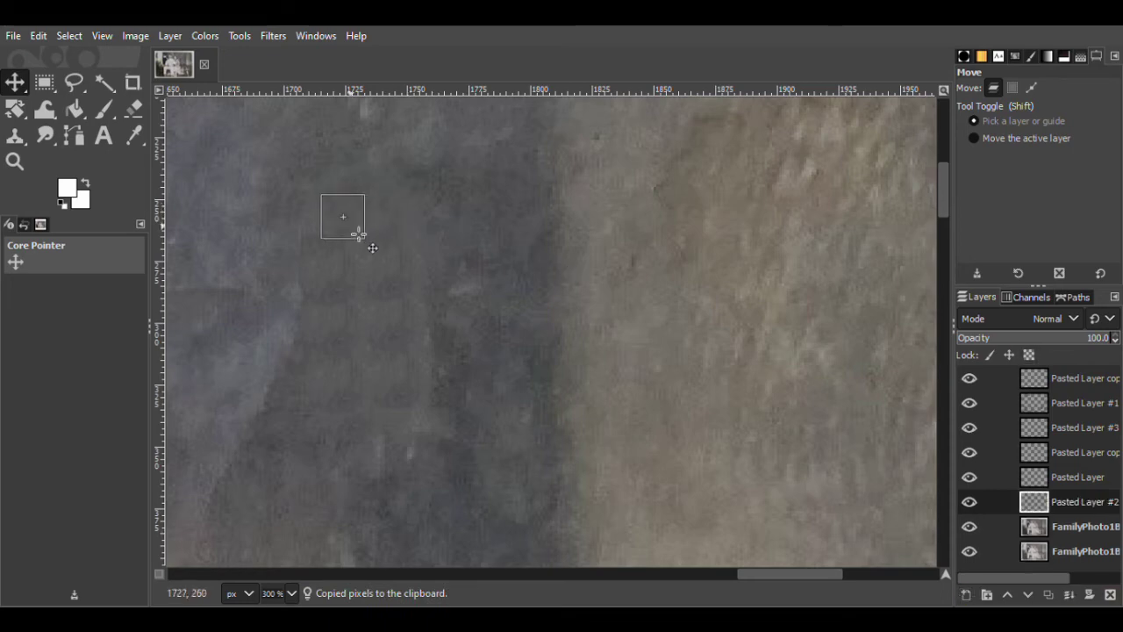
pyautogui.rightClick(1085, 435)
pyautogui.click(1047, 361)
# - Examine the photo from a distance, comparing it with Pasted Layer #1 hidden and shown
pyautogui.rightClick(1067, 406)
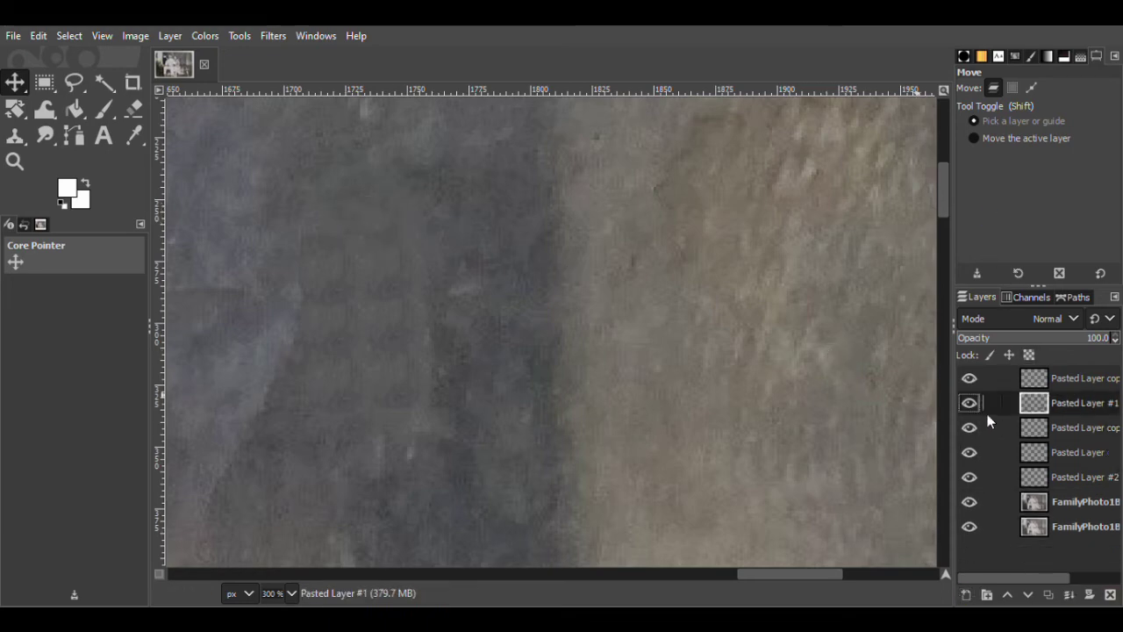
pyautogui.press('z')
pyautogui.click(711, 288)
pyautogui.click(711, 288)
pyautogui.click(711, 288)
pyautogui.click(710, 288)
pyautogui.click(969, 404)
pyautogui.click(969, 404)
pyautogui.click(969, 404)
pyautogui.click(969, 404)
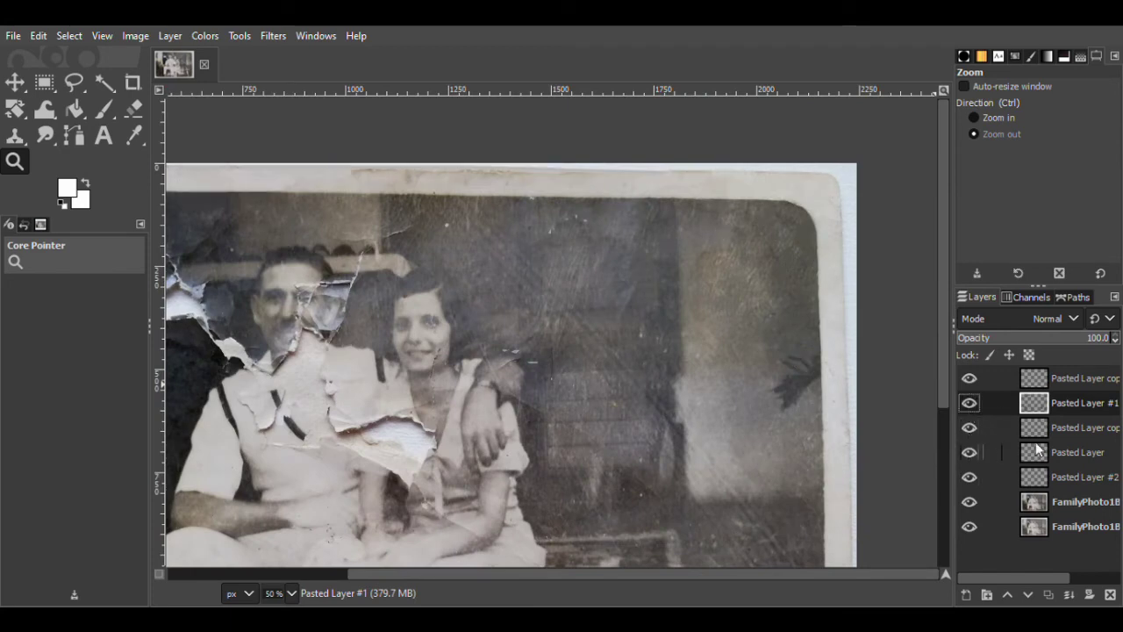
# - Merge the smudge patch layers down into Pasted Layer #2
pyautogui.click(990, 428)
pyautogui.press('Delete')
pyautogui.press('Delete')
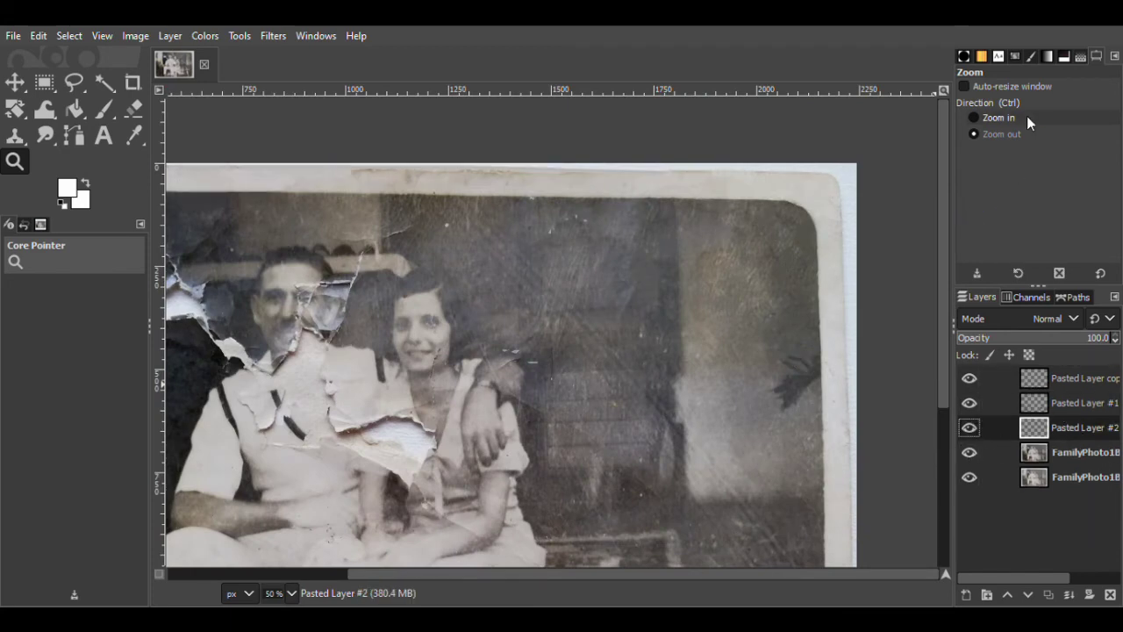
# - Copy a patch of dark background beside the bright white spot from the photo layer and paste it as a new layer over the spot
pyautogui.scroll(6, 784, 296)
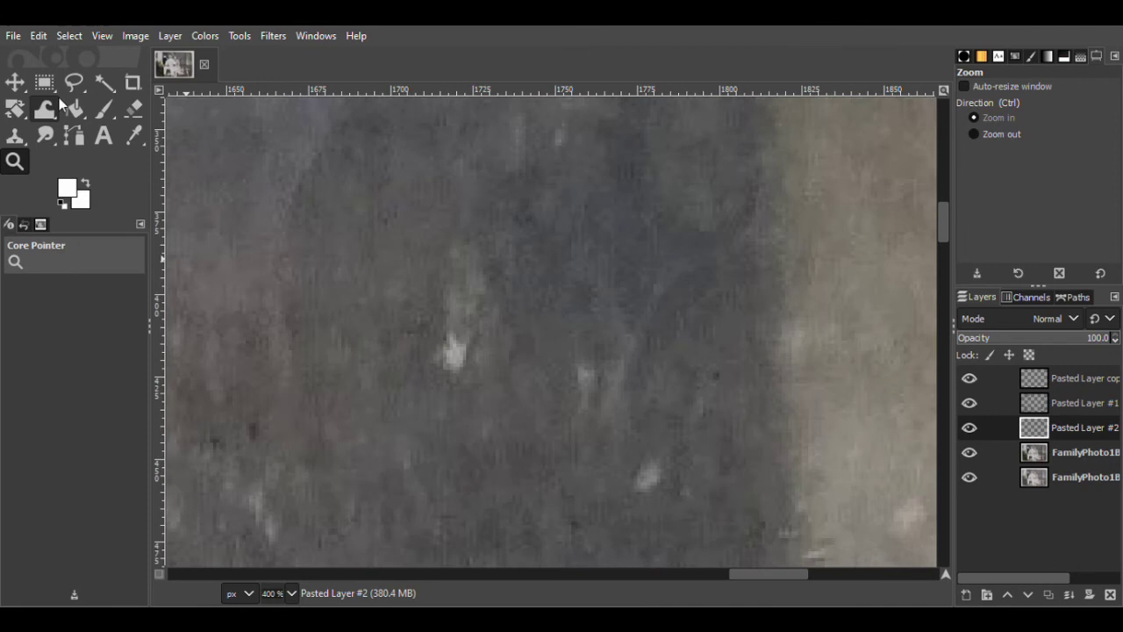
pyautogui.press('f')
pyautogui.moveTo(502, 408); pyautogui.dragTo(505, 409)
pyautogui.click(1064, 458)
pyautogui.click(15, 82)
pyautogui.hotkey('ctrl', 'c')
pyautogui.hotkey('ctrl', 'v')
pyautogui.hotkey('ctrl', 'shift', 'n')
pyautogui.moveTo(465, 409); pyautogui.dragTo(454, 374)
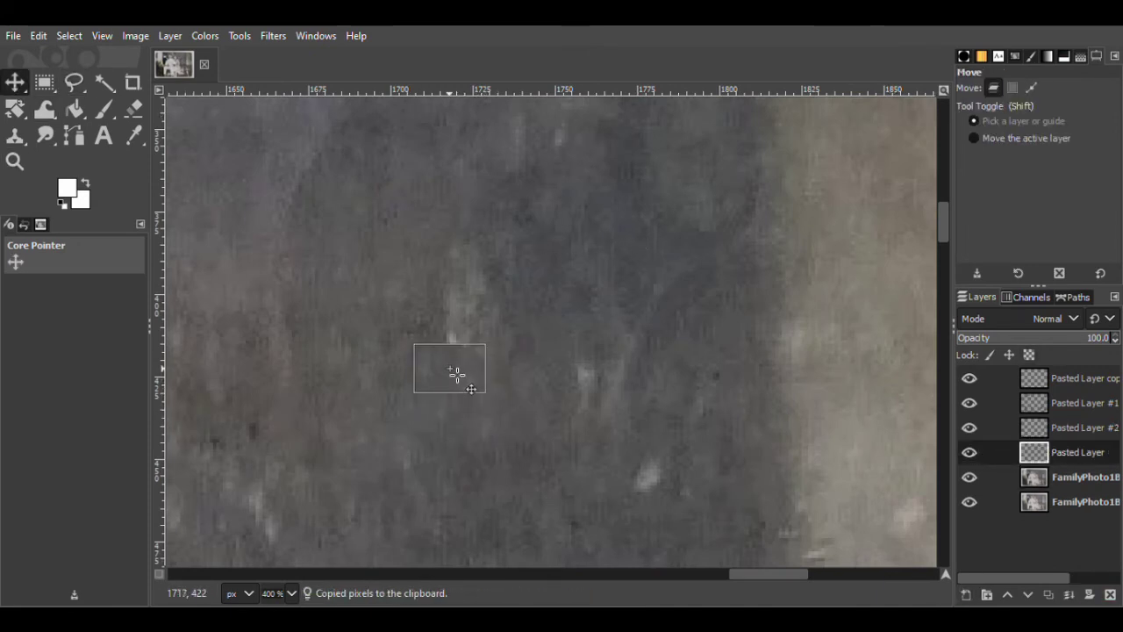
pyautogui.hotkey('shift', 'e')
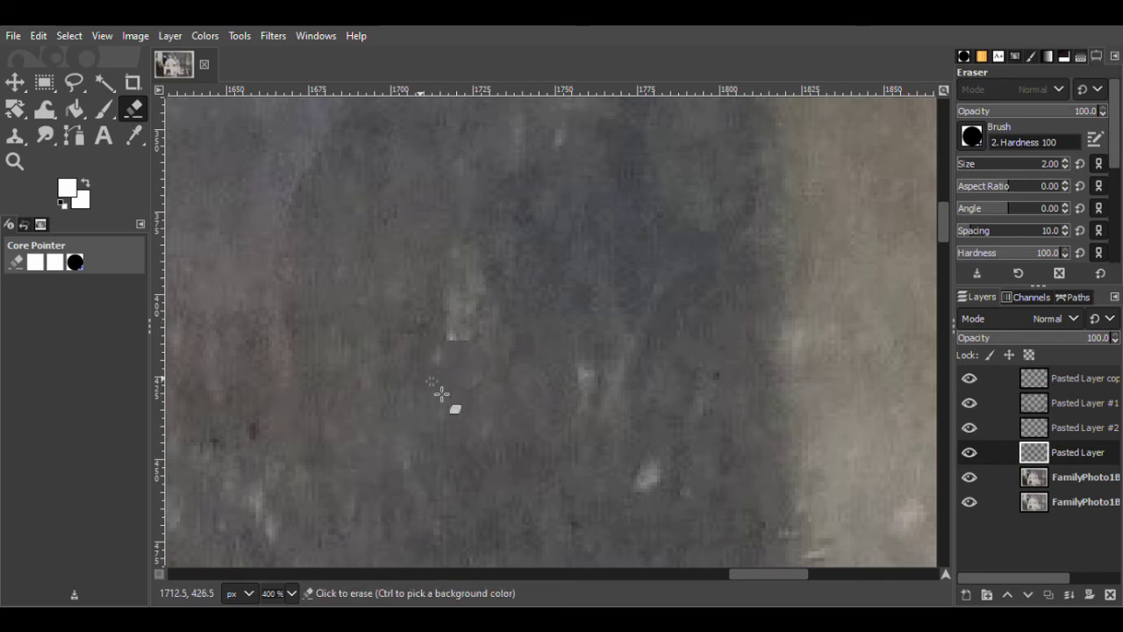
# - Duplicate the white spot's patch repeatedly and place the copies over the pale streak above it
pyautogui.press('m')
pyautogui.hotkey('ctrl', 'shift', 'd')
pyautogui.moveTo(468, 363); pyautogui.dragTo(508, 269)
pyautogui.hotkey('shift', 'e')
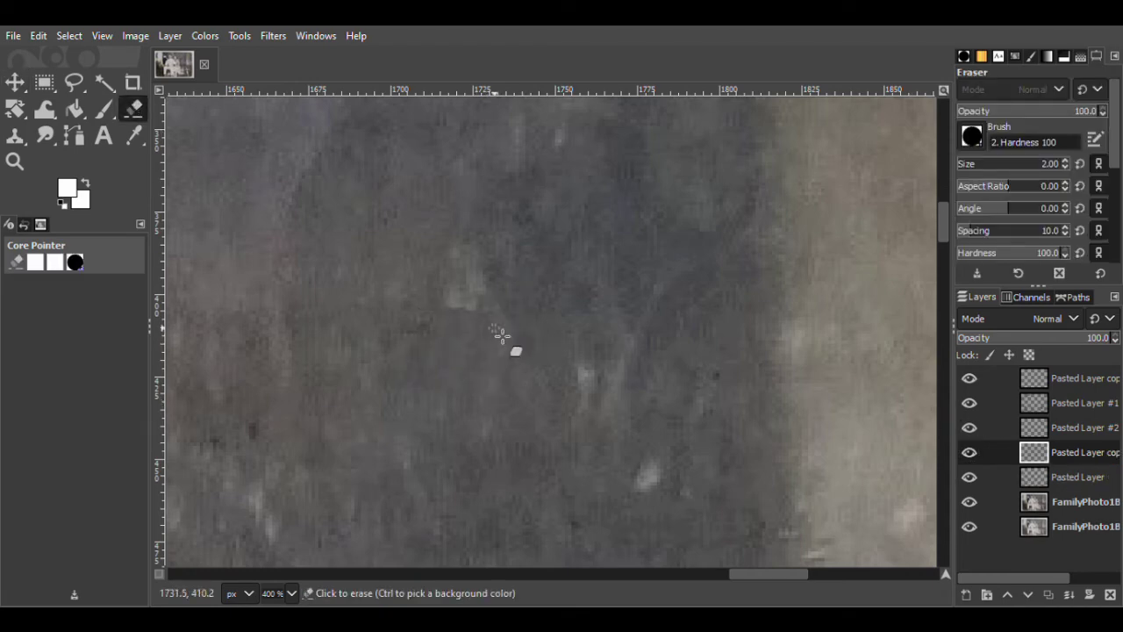
pyautogui.hotkey('ctrl', 'shift', 'd')
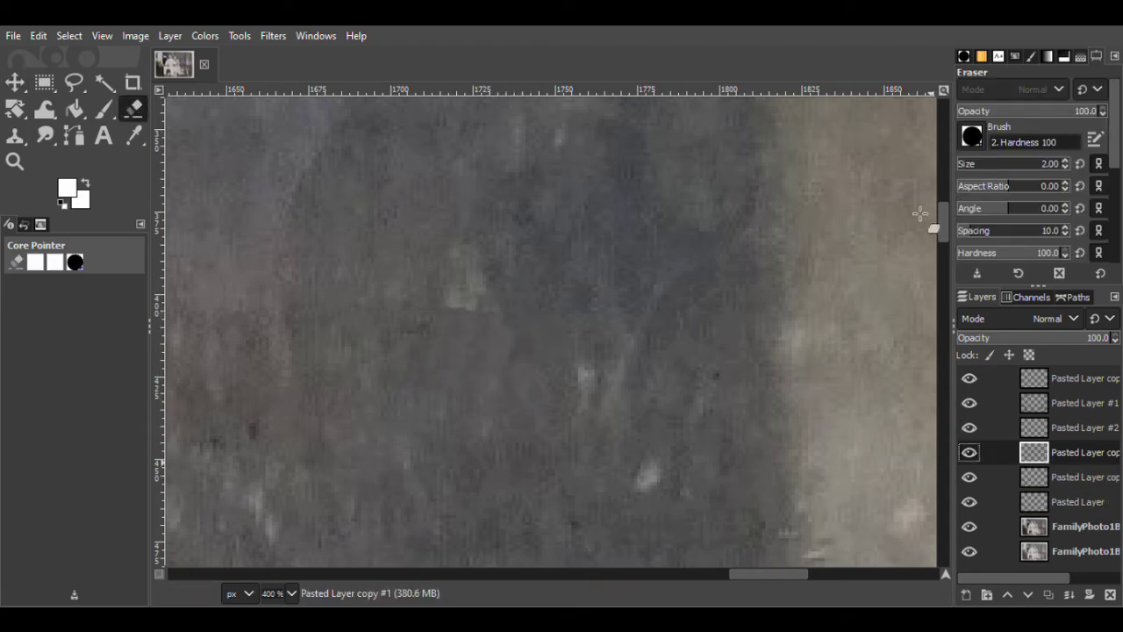
pyautogui.press('m')
pyautogui.moveTo(467, 365); pyautogui.dragTo(487, 312)
pyautogui.hotkey('ctrl', 'shift', 'd')
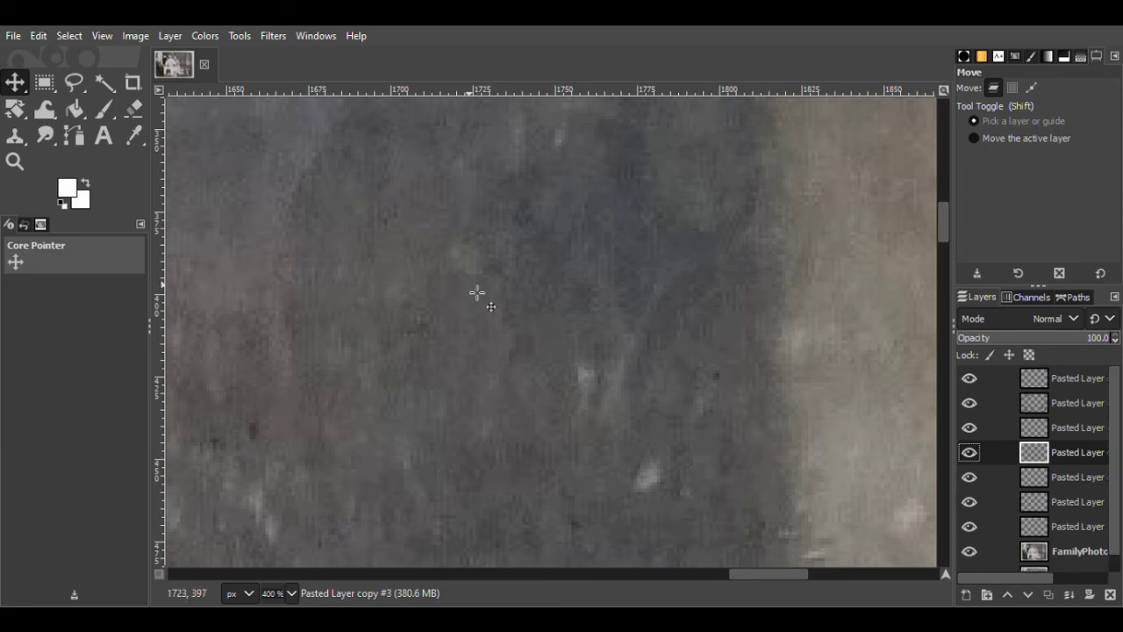
# - Merge the three duplicated streak patches down into the original patch layer
pyautogui.rightClick(1065, 455)
pyautogui.click(987, 207)
pyautogui.rightClick(1065, 460)
pyautogui.click(986, 207)
pyautogui.rightClick(1064, 455)
pyautogui.click(983, 204)
# - Copy a background patch just above the next white spot, paste it as a new layer over the spot and merge the streak patch into it
pyautogui.click(74, 82)
pyautogui.click(658, 416)
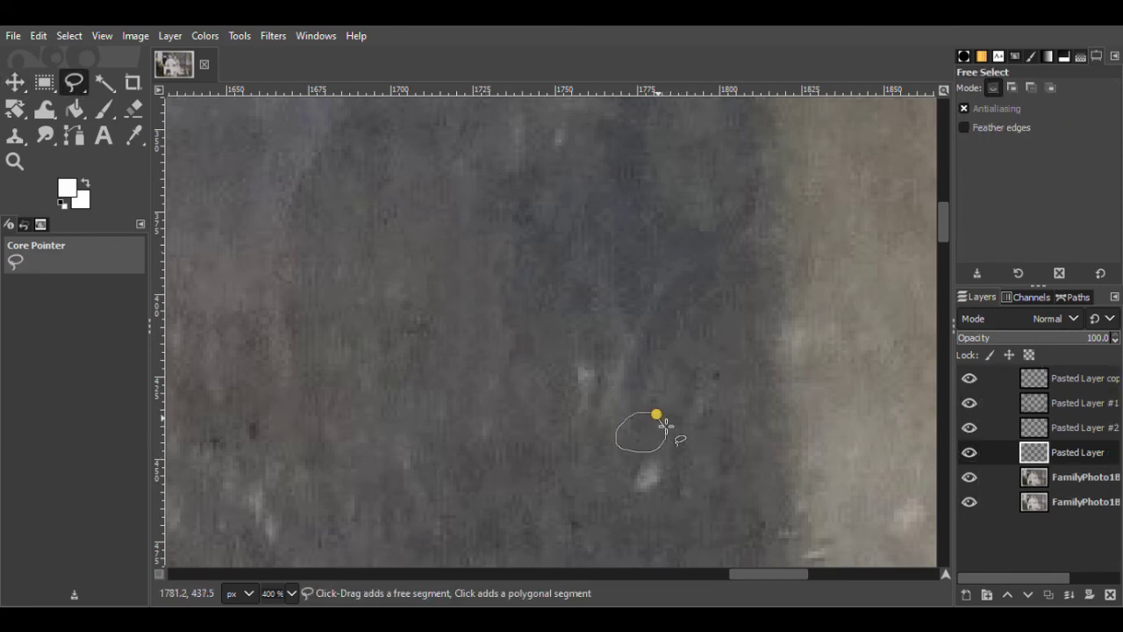
pyautogui.moveTo(666, 426); pyautogui.dragTo(658, 415)
pyautogui.click(1064, 477)
pyautogui.click(15, 83)
pyautogui.rightClick(651, 443)
pyautogui.click(804, 231)
pyautogui.rightClick(641, 435)
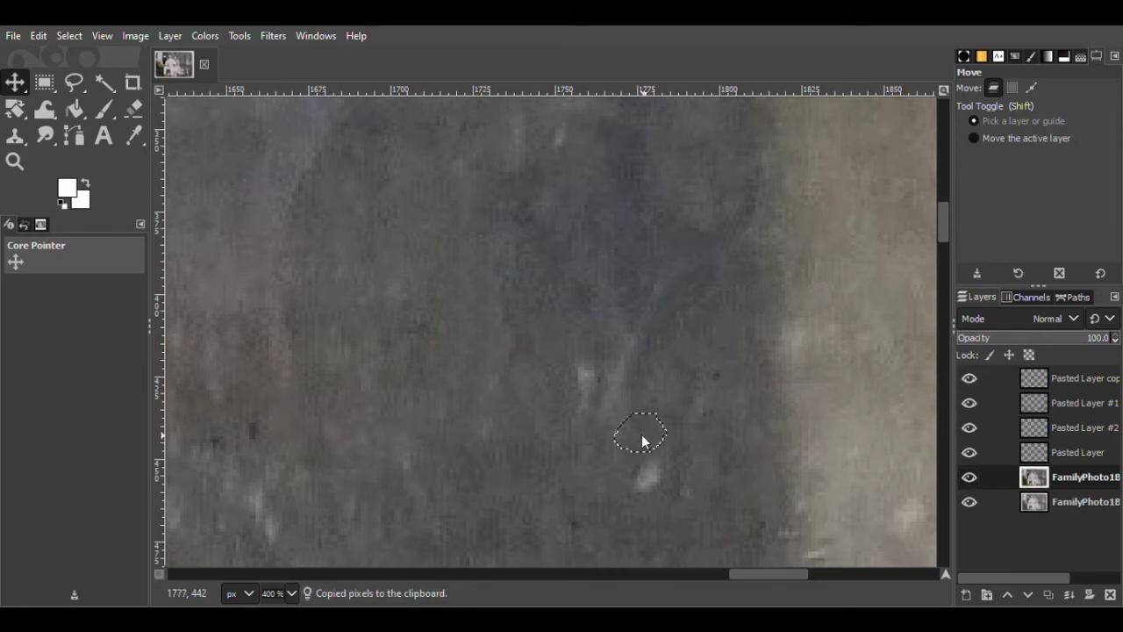
pyautogui.hotkey('ctrl', 'v')
pyautogui.moveTo(657, 442); pyautogui.dragTo(661, 465)
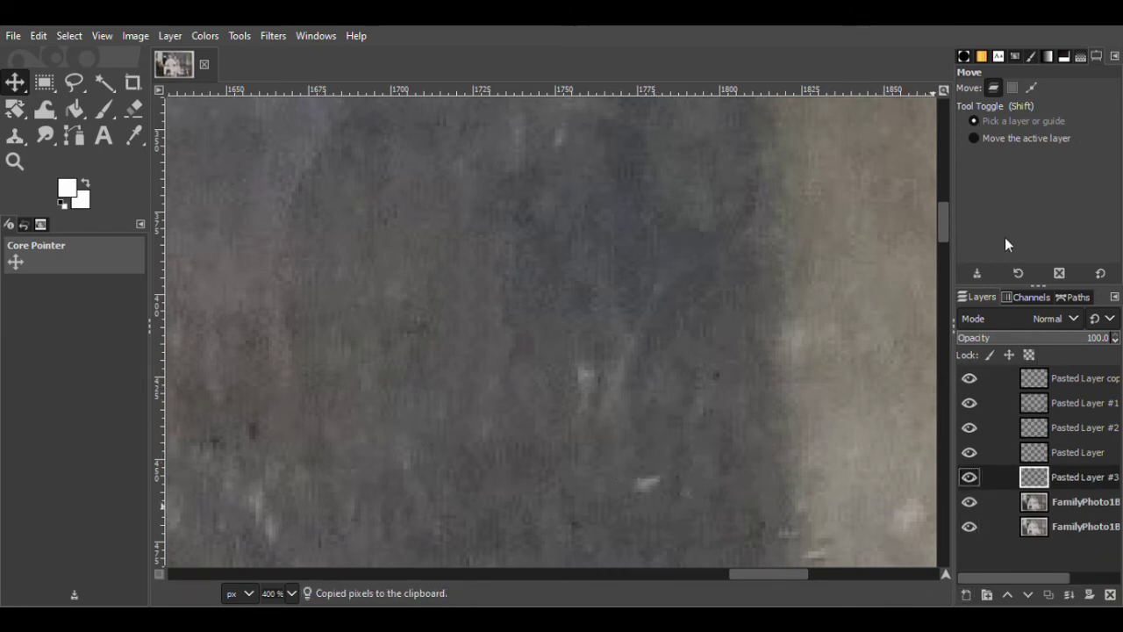
pyautogui.click(1017, 452)
pyautogui.press('Delete')
# - Copy a small round background patch beside the dark speck from the photo layer and paste it as a new layer over the speck
pyautogui.click(74, 83)
pyautogui.moveTo(739, 375); pyautogui.dragTo(747, 381)
pyautogui.click(1044, 478)
pyautogui.click(15, 83)
pyautogui.hotkey('ctrl', 'c')
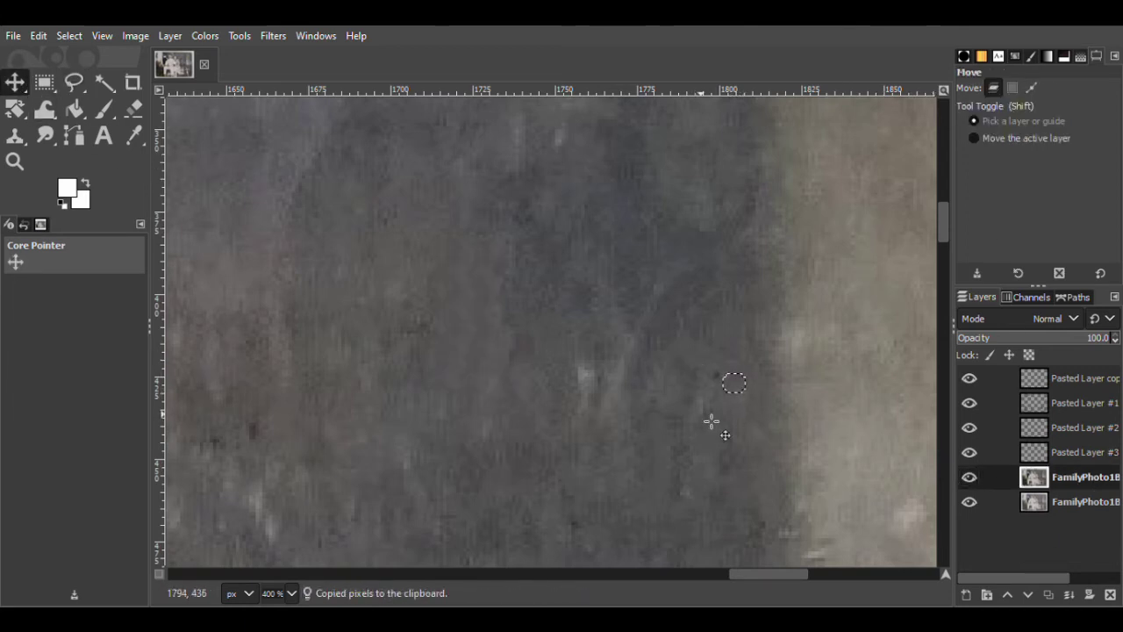
pyautogui.hotkey('ctrl', 'v')
pyautogui.hotkey('ctrl', 'shift', 'n')
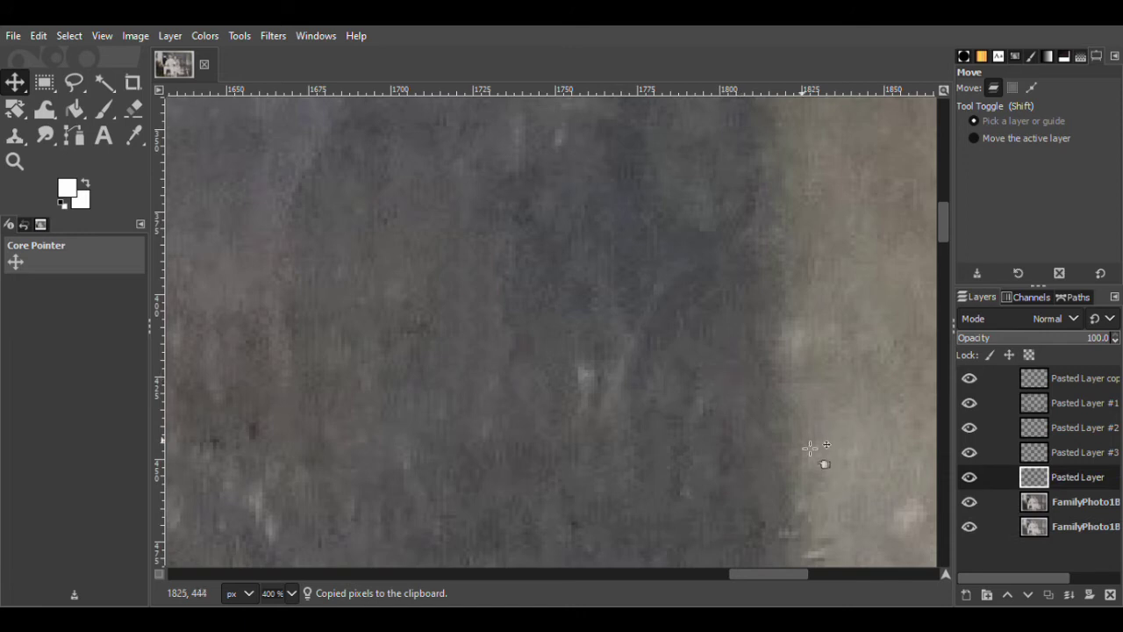
# - Copy a background patch above the pale streak, paste it over the streak as a new layer at 86.1 opacity and duplicate it over the remaining part
pyautogui.click(72, 82)
pyautogui.moveTo(575, 374)
pyautogui.mouseDown()
pyautogui.moveTo(552, 363)
pyautogui.moveTo(576, 373)
pyautogui.mouseUp()
pyautogui.press('Return')
pyautogui.click(983, 502)
pyautogui.click(18, 106)
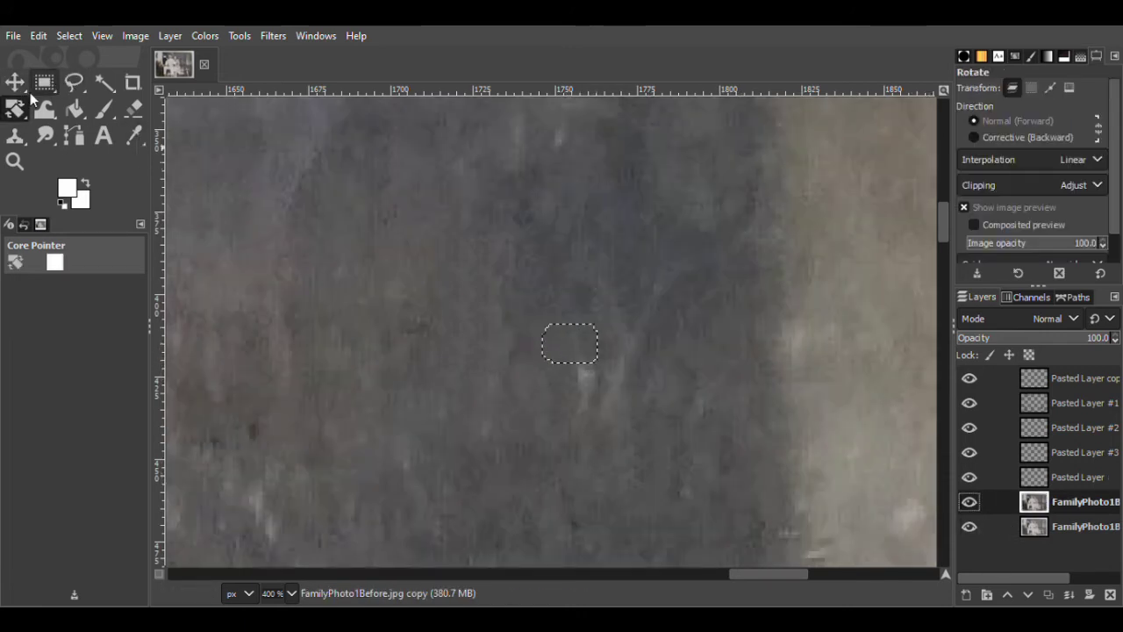
pyautogui.press('m')
pyautogui.hotkey('ctrl', 'shift', 'c')
pyautogui.hotkey('ctrl', 'v')
pyautogui.click(965, 594)
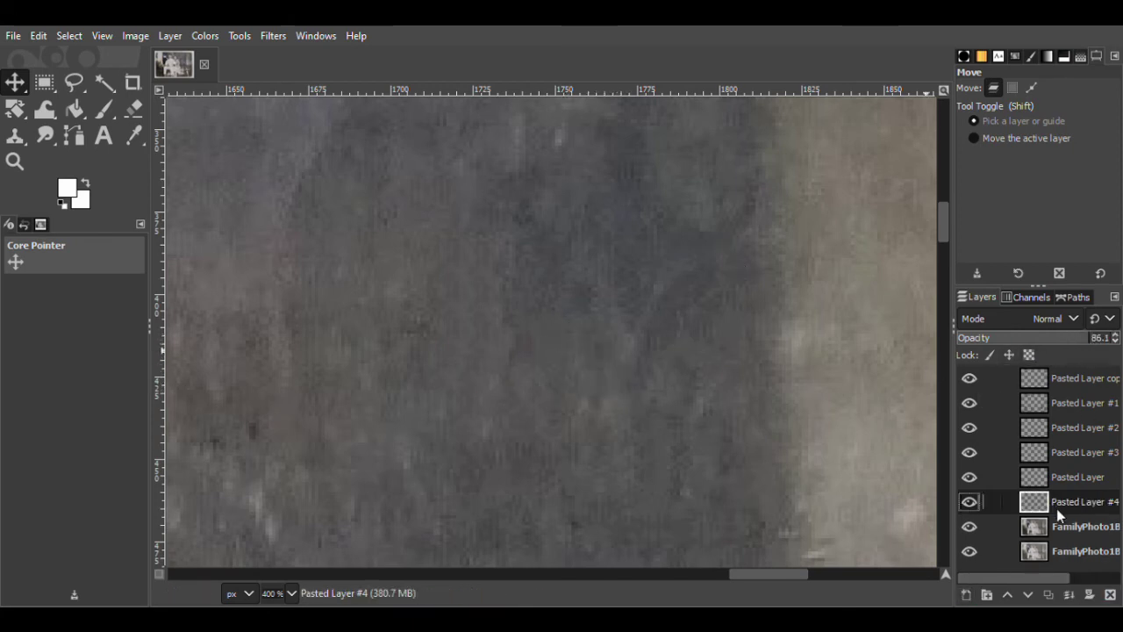
pyautogui.click(1048, 595)
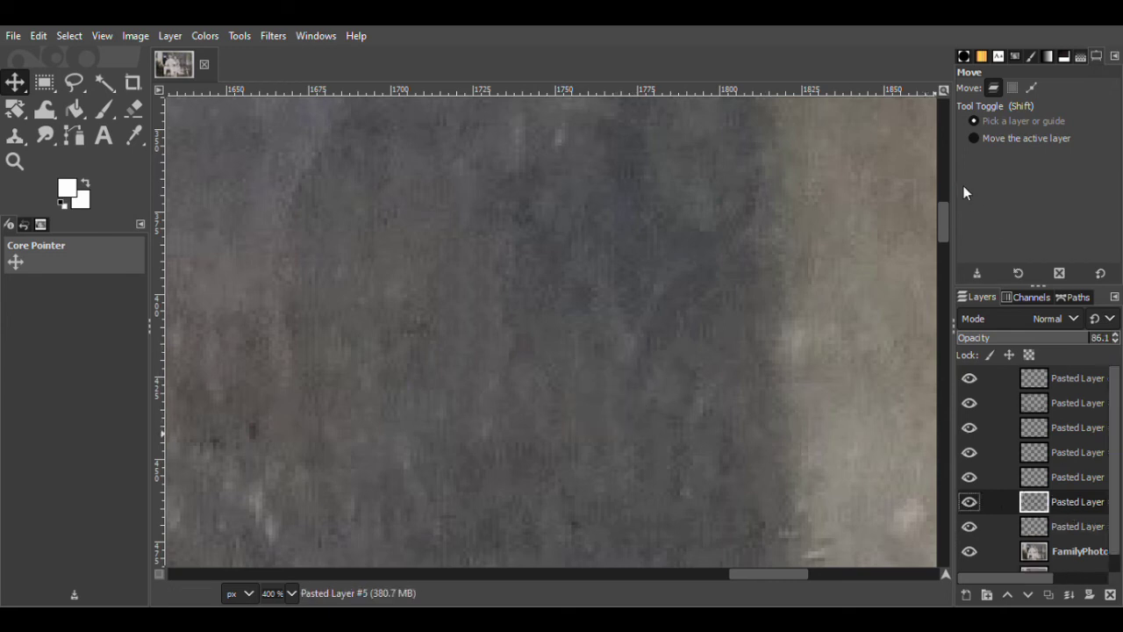
pyautogui.click(652, 354)
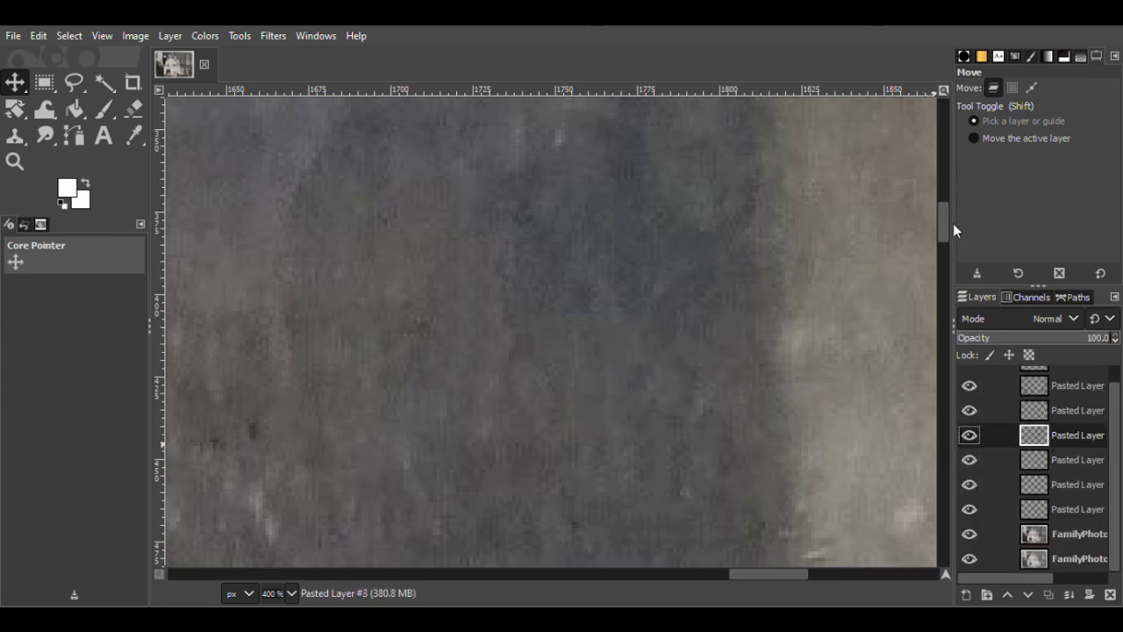
# - Merge the latest spot, speck and streak patches down into Pasted Layer #4
pyautogui.click(953, 223)
pyautogui.rightClick(1064, 449)
pyautogui.click(953, 223)
pyautogui.click(968, 452)
pyautogui.click(969, 452)
pyautogui.rightClick(1042, 454)
pyautogui.click(953, 223)
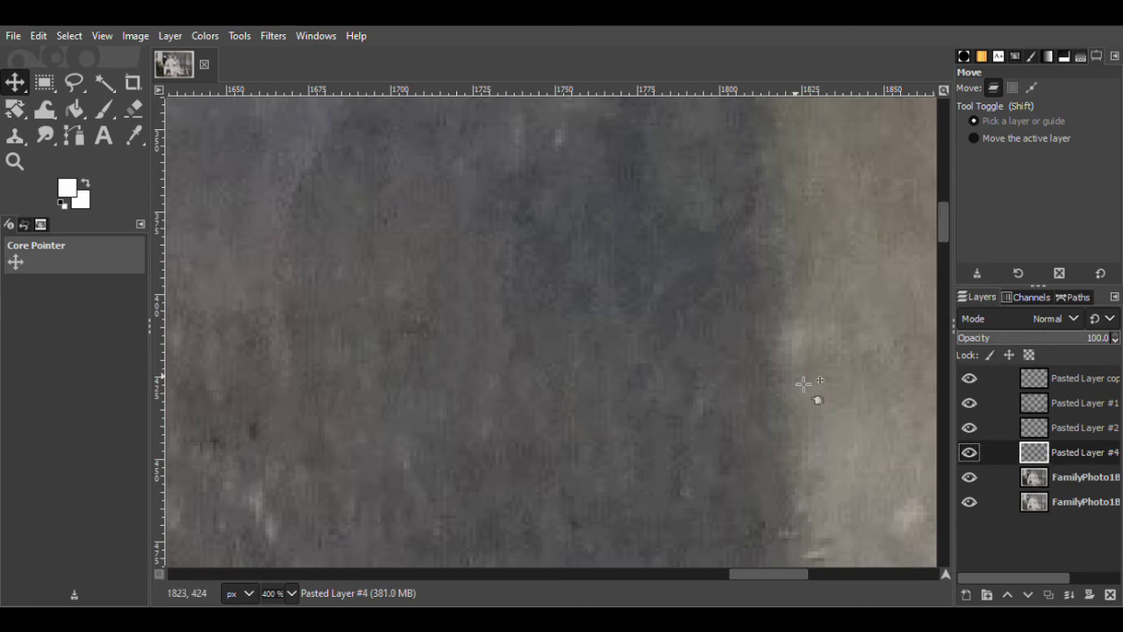
# - Merge Pasted Layer #2 down into Pasted Layer #4 and compare the repaired background from a distance
pyautogui.click(16, 161)
pyautogui.click(1033, 135)
pyautogui.click(742, 331)
pyautogui.click(741, 332)
pyautogui.click(741, 331)
pyautogui.click(744, 334)
pyautogui.click(747, 333)
pyautogui.click(968, 405)
pyautogui.hotkey('ctrl', 'z')
pyautogui.hotkey('ctrl', 'z')
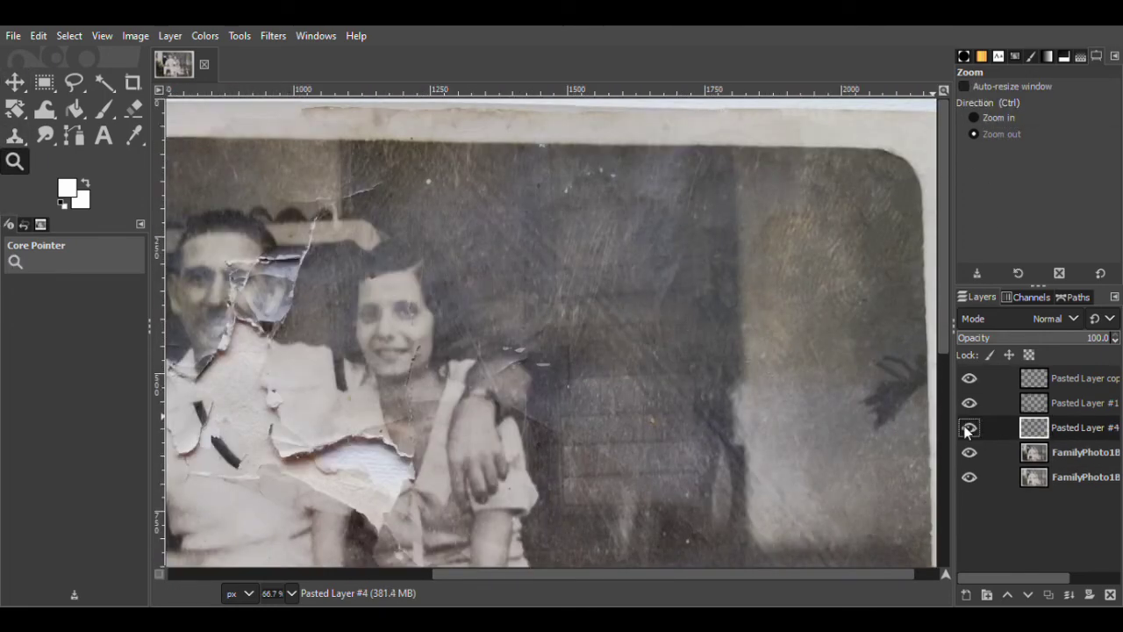
# - Copy a small background patch beside the dark speck from the photo layer and paste it over the speck as a new layer
pyautogui.click(969, 378)
pyautogui.click(974, 117)
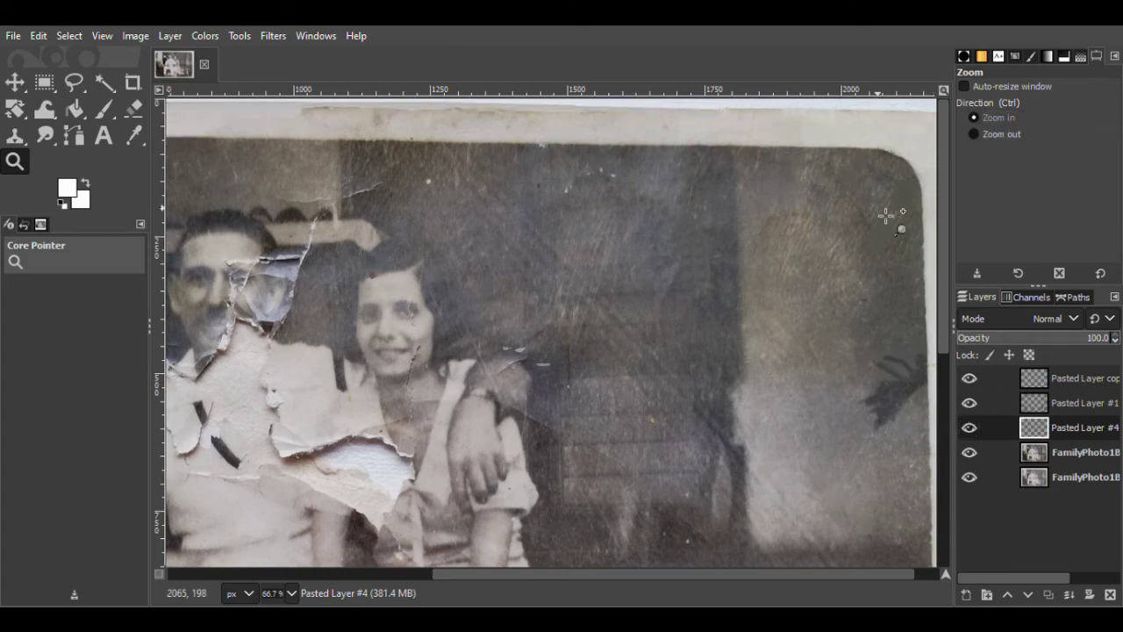
pyautogui.click(648, 230)
pyautogui.click(439, 186)
pyautogui.click(434, 183)
pyautogui.press('f')
pyautogui.moveTo(268, 189)
pyautogui.mouseDown()
pyautogui.moveTo(279, 212)
pyautogui.moveTo(270, 191)
pyautogui.mouseUp()
pyautogui.click(1070, 452)
pyautogui.press('m')
pyautogui.hotkey('ctrl', 'c')
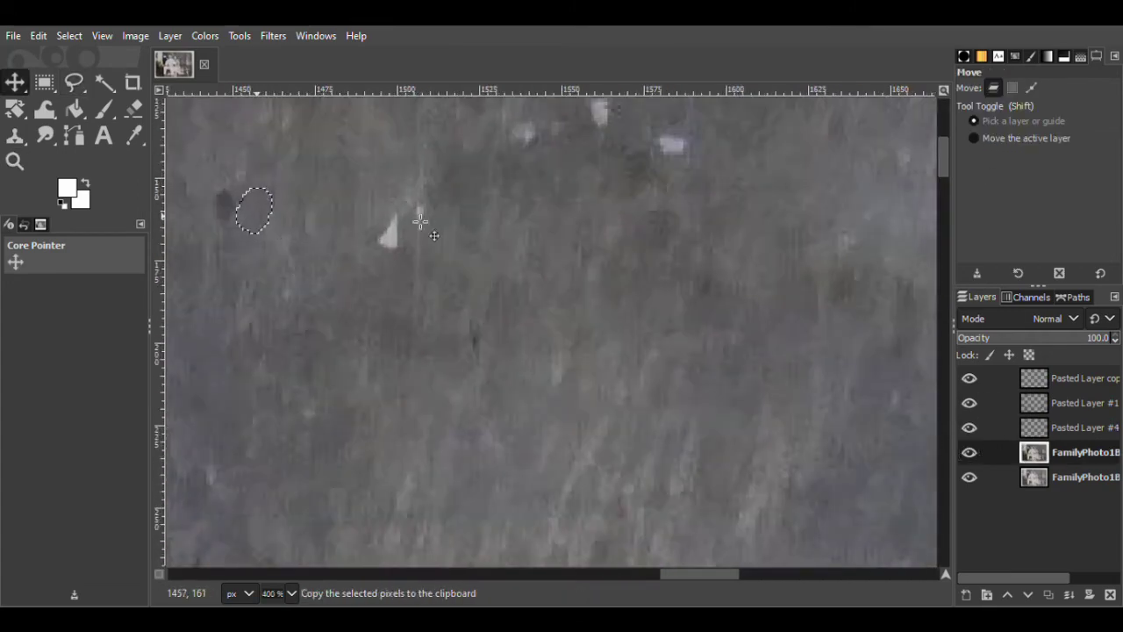
pyautogui.hotkey('ctrl', 'v')
pyautogui.hotkey('shift', 'ctrl', 'n')
pyautogui.moveTo(262, 220); pyautogui.dragTo(241, 220)
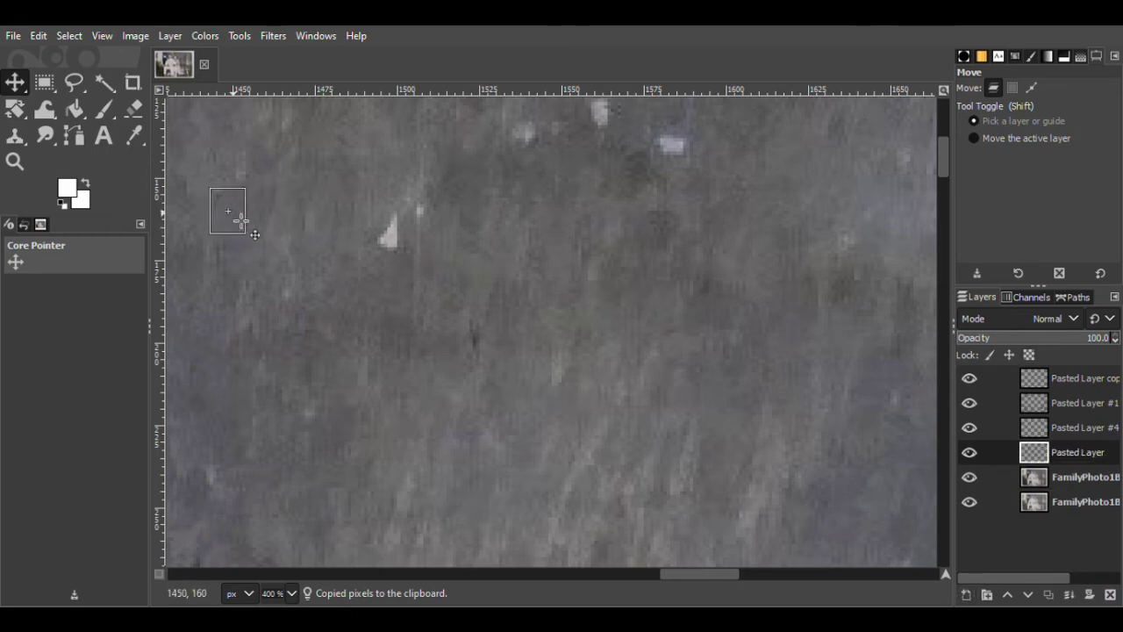
# - Duplicate the dark-speck patch twice to blend the covered area and merge the copies down into Pasted Layer
pyautogui.hotkey('shift', 'ctrl', 'd')
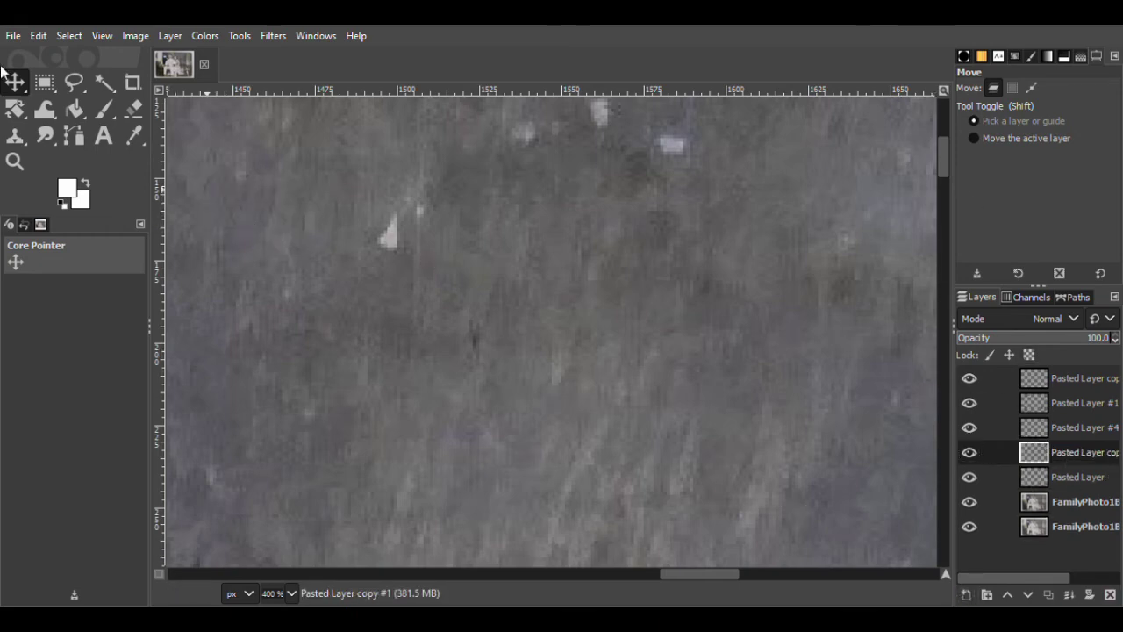
pyautogui.hotkey('shift', 'e')
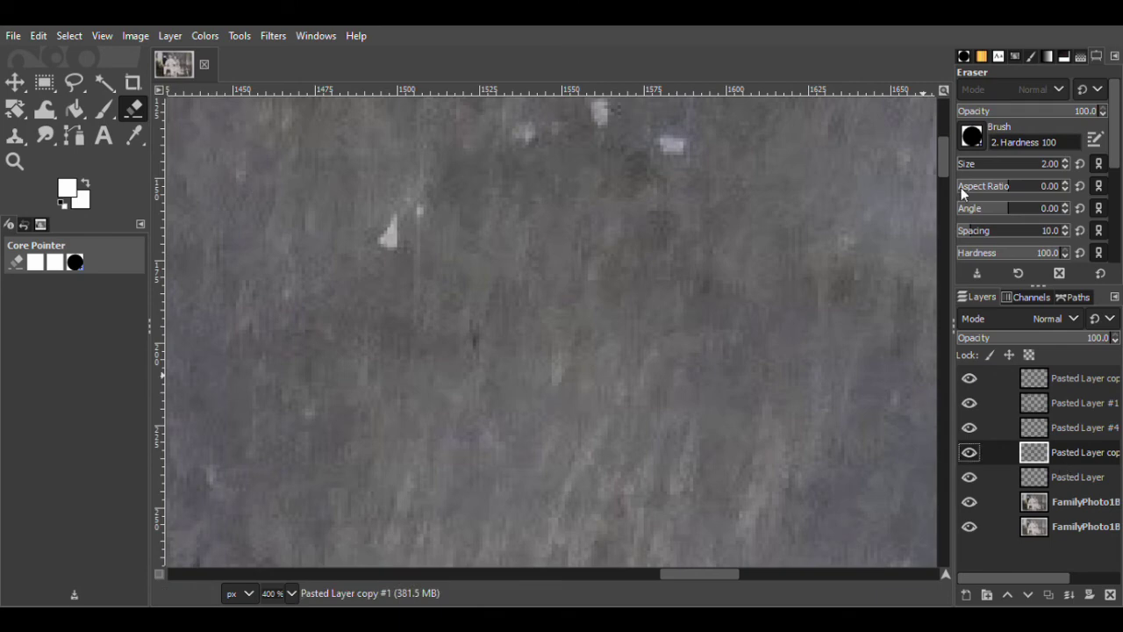
pyautogui.hotkey('shift', 'ctrl', 'd')
pyautogui.click(15, 82)
pyautogui.moveTo(245, 197); pyautogui.dragTo(238, 173)
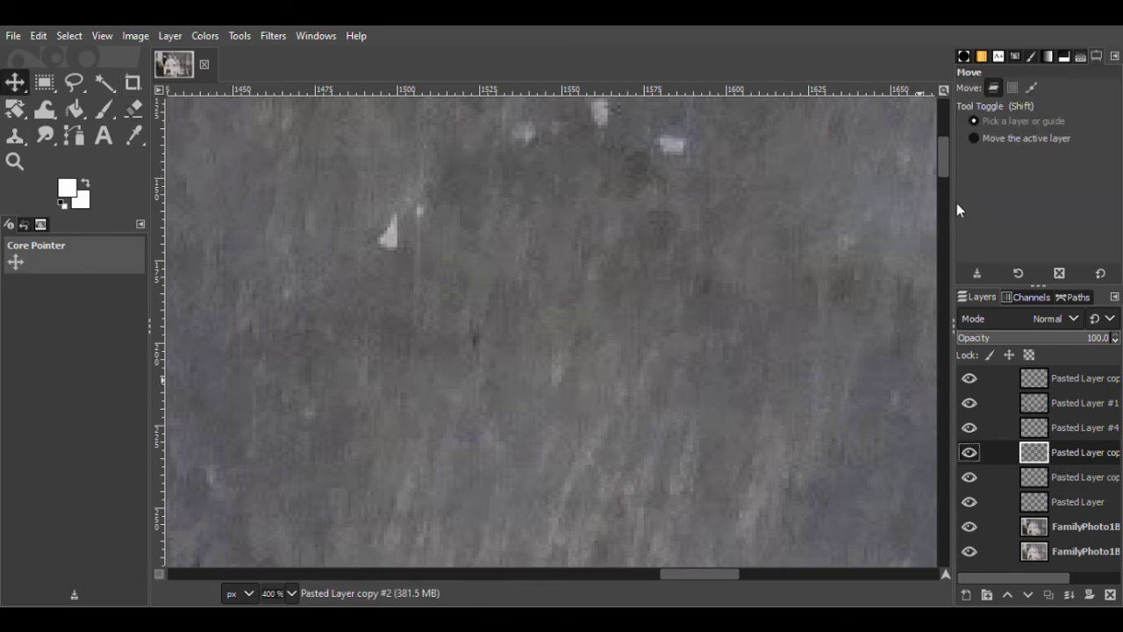
pyautogui.click(1069, 594)
pyautogui.click(1064, 437)
pyautogui.click(1080, 461)
pyautogui.click(1069, 594)
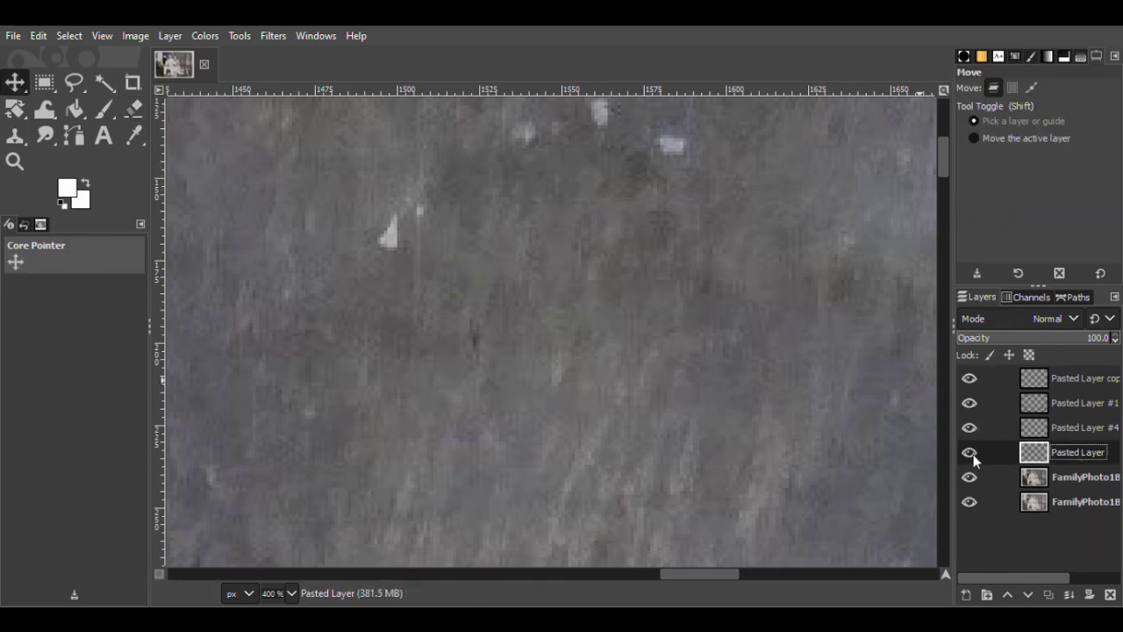
# - Try to cover the white triangular mark with a background patch copied from directly below it
pyautogui.click(74, 83)
pyautogui.moveTo(420, 273); pyautogui.dragTo(410, 263)
pyautogui.click(1075, 477)
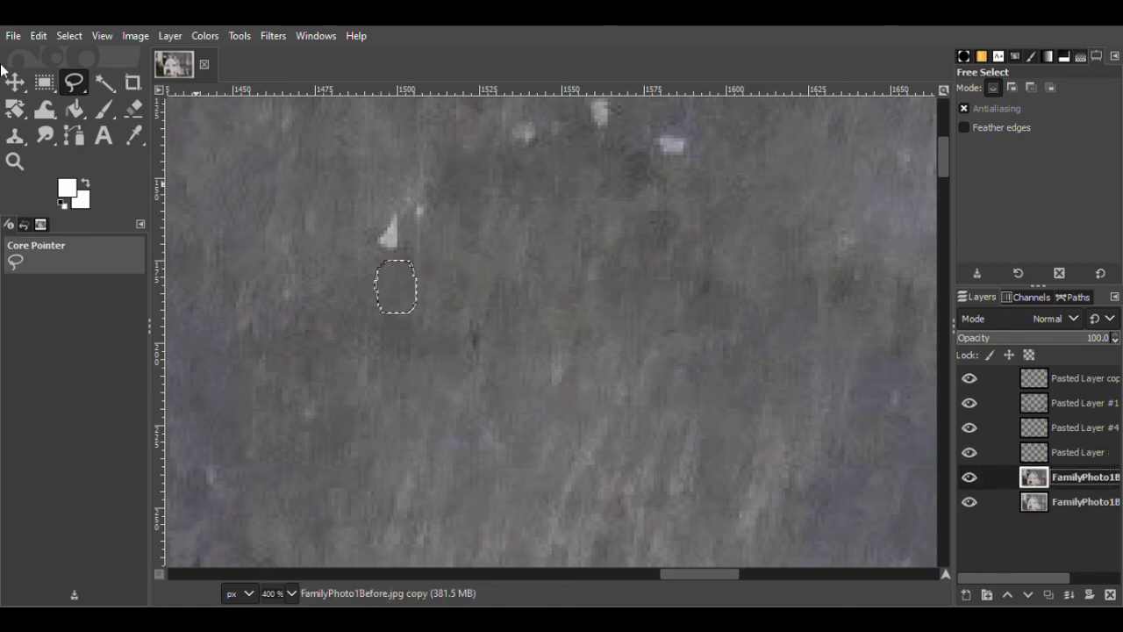
pyautogui.click(15, 82)
pyautogui.hotkey('ctrl', 'c')
pyautogui.hotkey('ctrl', 'v')
pyautogui.click(966, 595)
pyautogui.moveTo(401, 289); pyautogui.dragTo(400, 241)
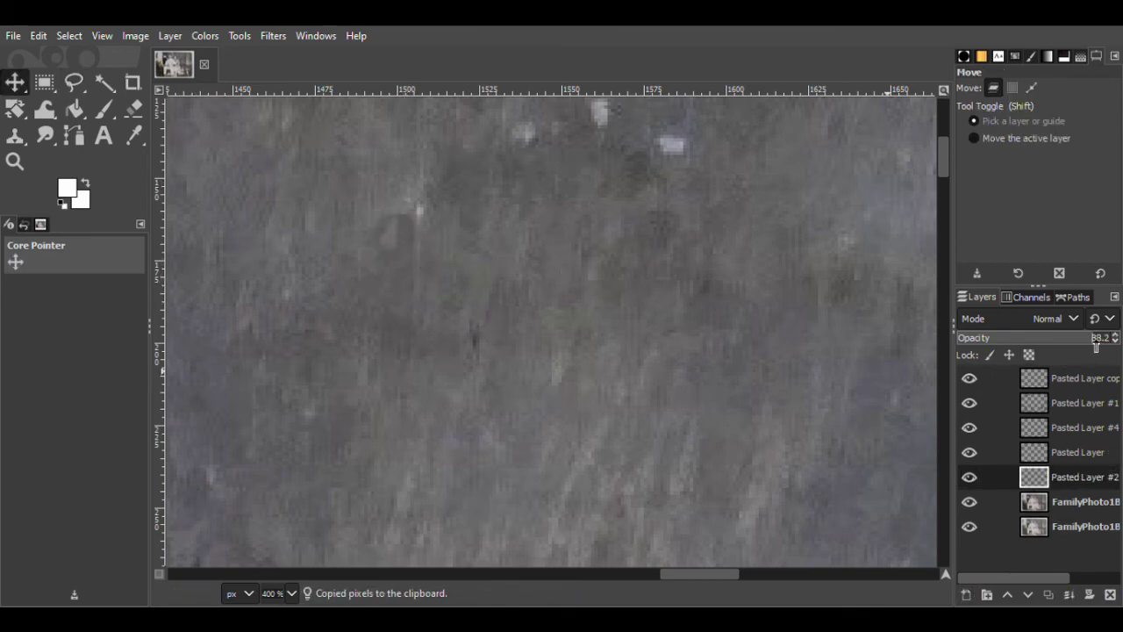
pyautogui.click(1110, 594)
# - Copy a background patch above and beside the white triangular mark and paste it over the mark as a new layer
pyautogui.press('f')
pyautogui.moveTo(379, 191)
pyautogui.mouseDown()
pyautogui.moveTo(349, 235)
pyautogui.moveTo(379, 191)
pyautogui.mouseUp()
pyautogui.press('Return')
pyautogui.press('m')
pyautogui.hotkey('ctrl', 'c')
pyautogui.hotkey('ctrl', 'v')
pyautogui.click(965, 594)
pyautogui.moveTo(375, 210); pyautogui.dragTo(395, 238)
pyautogui.moveTo(1070, 342); pyautogui.dragTo(1108, 341)
pyautogui.hotkey('shift', 'e')
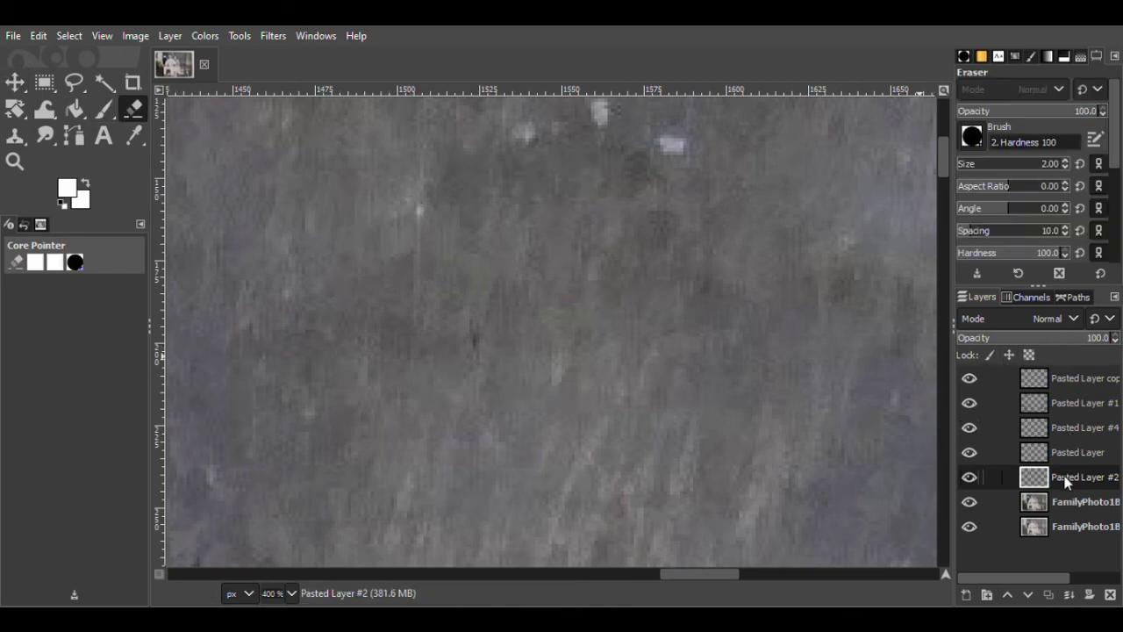
# - Paste further copies of the background patch as new layers over the dark scratch and uneven texture below the covered triangular mark
pyautogui.hotkey('ctrl', 'v')
pyautogui.click(965, 594)
pyautogui.click(14, 83)
pyautogui.moveTo(398, 258)
pyautogui.mouseDown()
pyautogui.moveTo(412, 371)
pyautogui.moveTo(448, 340)
pyautogui.mouseUp()
pyautogui.hotkey('ctrl', 'v')
pyautogui.hotkey('shift', 'ctrl', 'n')
pyautogui.hotkey('ctrl', 'v')
pyautogui.hotkey('shift', 'ctrl', 'n')
pyautogui.hotkey('ctrl', 'v')
pyautogui.hotkey('shift', 'ctrl', 'n')
pyautogui.hotkey('ctrl', 'shift', 'd')
pyautogui.click(1075, 454)
pyautogui.click(1087, 479)
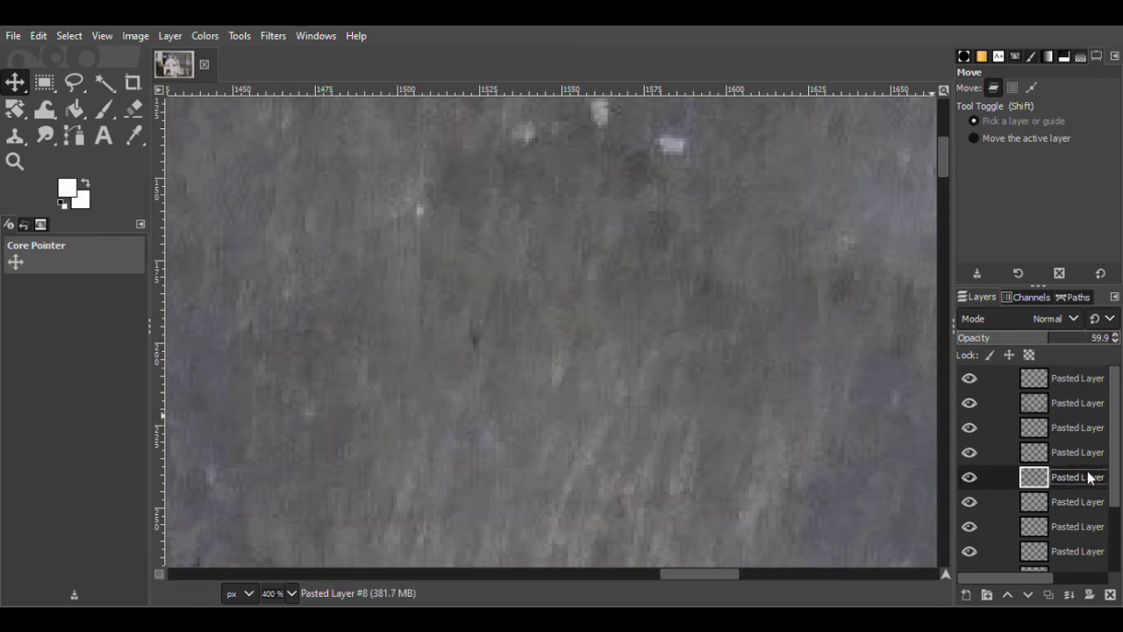
pyautogui.hotkey('ctrl', 'v')
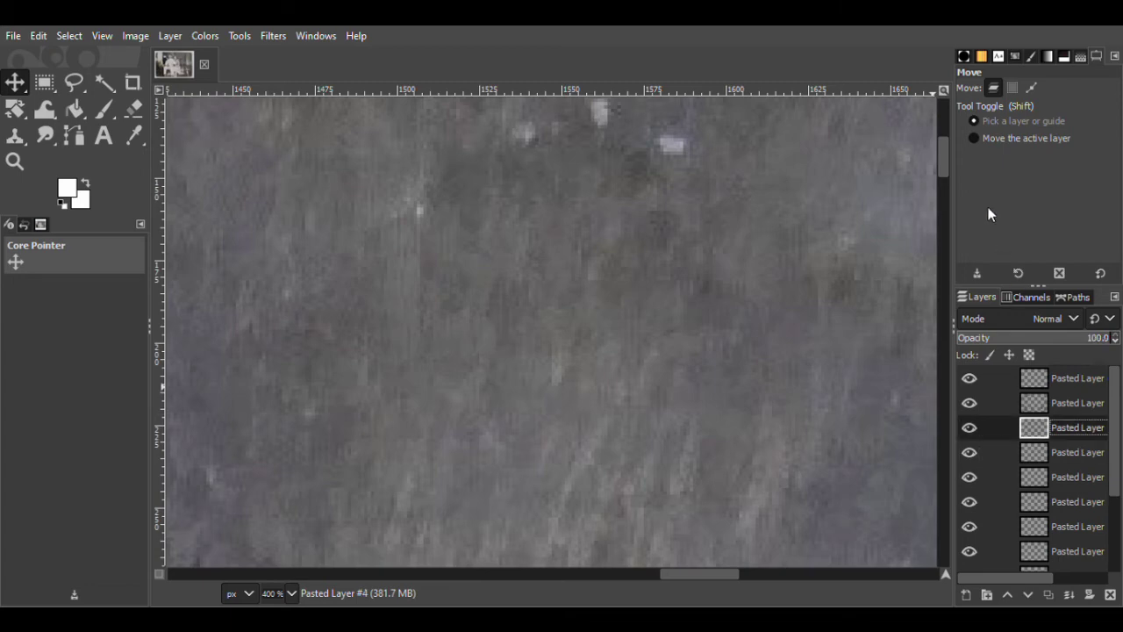
# - Compare the upper background from a distance with the current patch layer hidden and shown
pyautogui.click(15, 162)
pyautogui.click(991, 134)
pyautogui.click(736, 251)
pyautogui.click(736, 251)
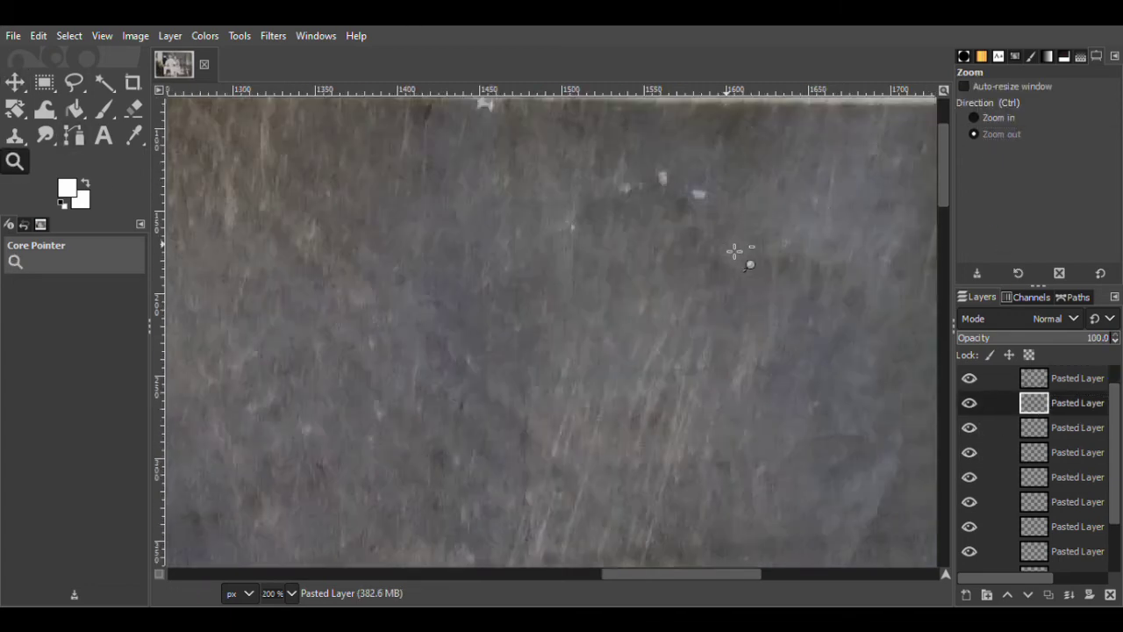
pyautogui.click(735, 251)
pyautogui.click(735, 251)
pyautogui.click(735, 251)
pyautogui.moveTo(769, 574); pyautogui.dragTo(804, 575)
pyautogui.click(970, 402)
pyautogui.click(971, 402)
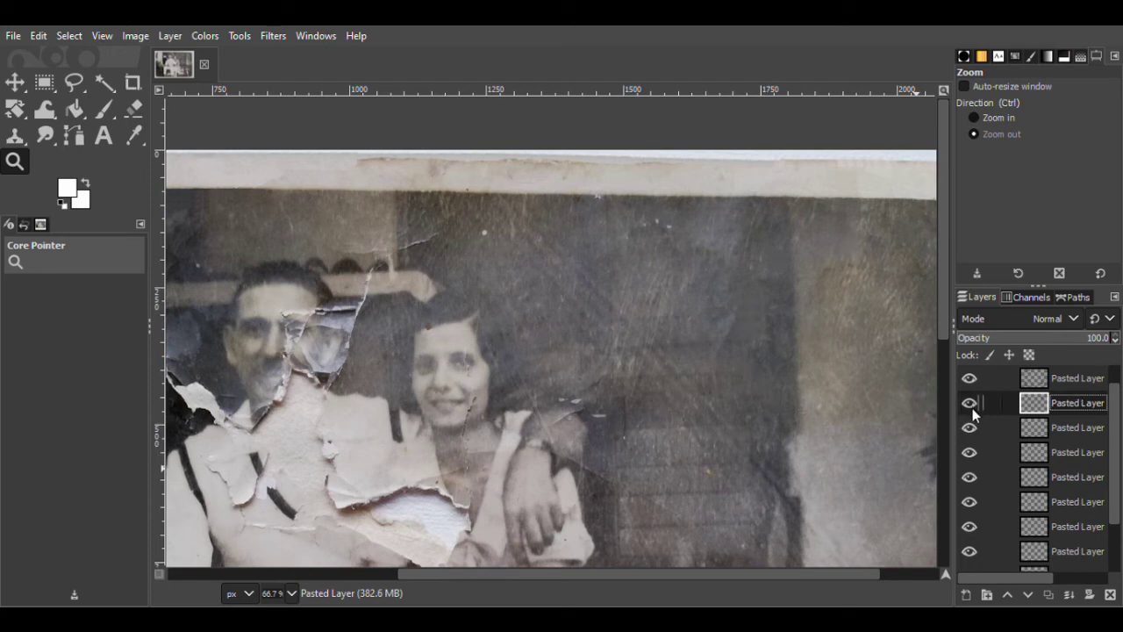
# - Merge the latest background patches down into Pasted Layer #2
pyautogui.scroll(-1, 1032, 426)
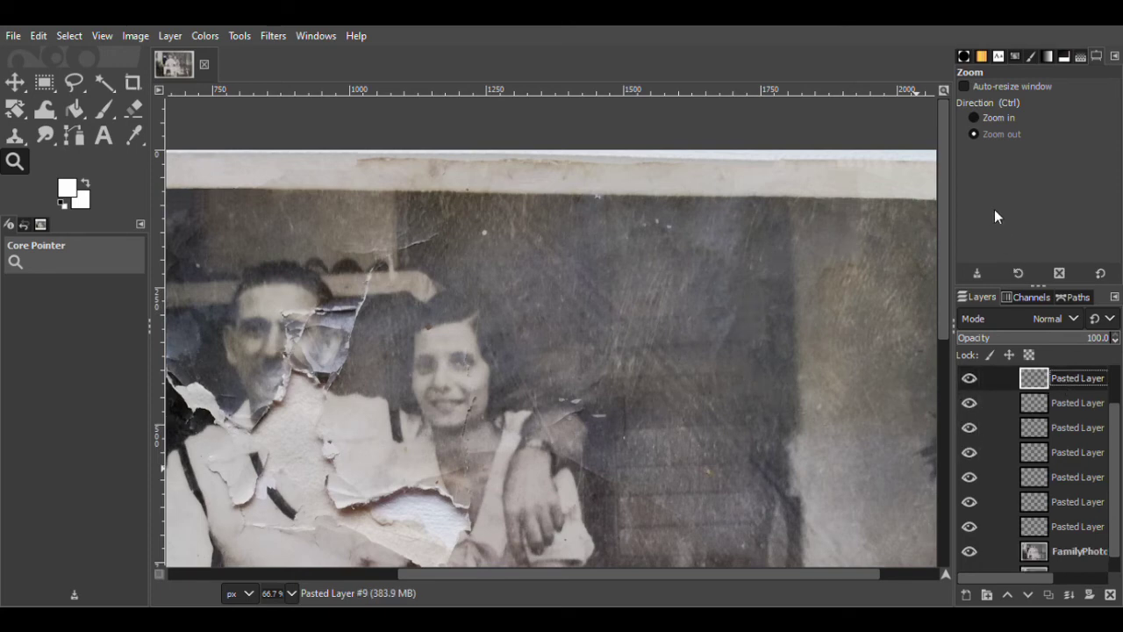
pyautogui.click(995, 212)
pyautogui.rightClick(1062, 394)
pyautogui.click(995, 218)
pyautogui.rightClick(1058, 404)
pyautogui.click(995, 217)
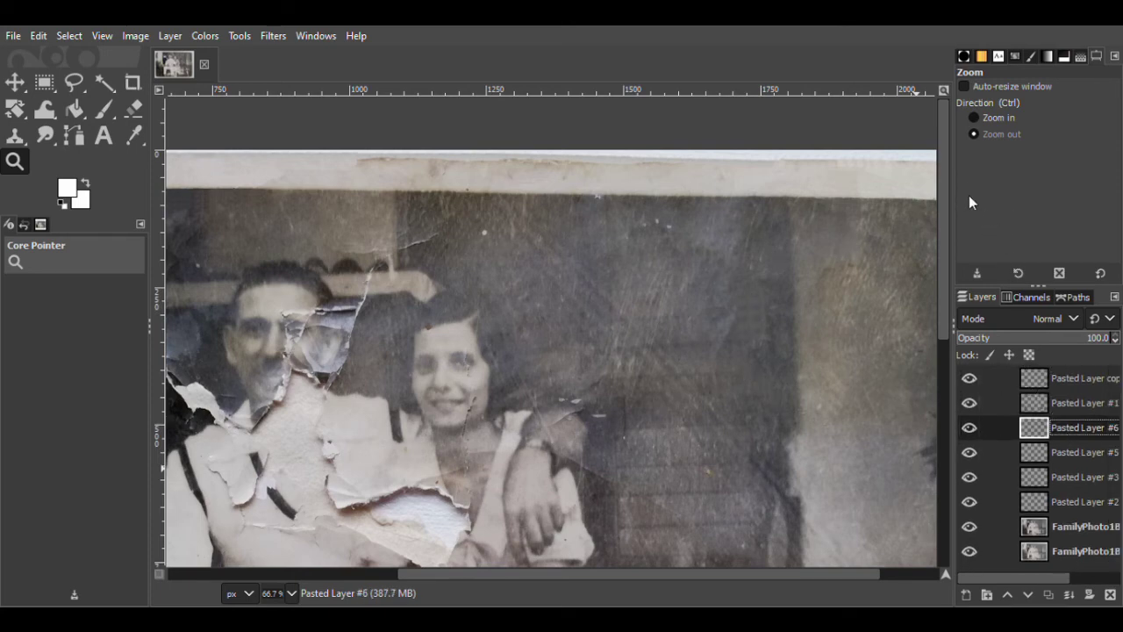
pyautogui.hotkey('ctrl', 'z')
pyautogui.hotkey('ctrl', 'z')
pyautogui.hotkey('ctrl', 'z')
pyautogui.click(968, 427)
# - Copy a background patch above the three bright spots from the photo layer, paste it as a new layer and blend in a duplicate
pyautogui.scroll(5, 699, 207)
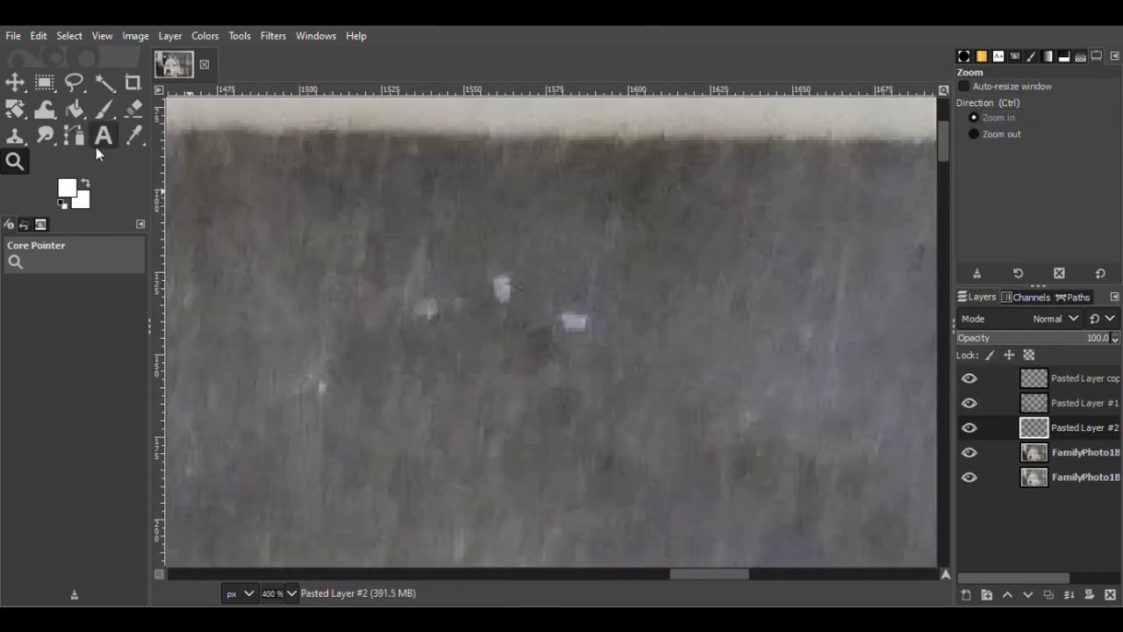
pyautogui.click(74, 82)
pyautogui.moveTo(457, 172)
pyautogui.mouseDown()
pyautogui.moveTo(451, 207)
pyautogui.moveTo(455, 172)
pyautogui.mouseUp()
pyautogui.click(1086, 451)
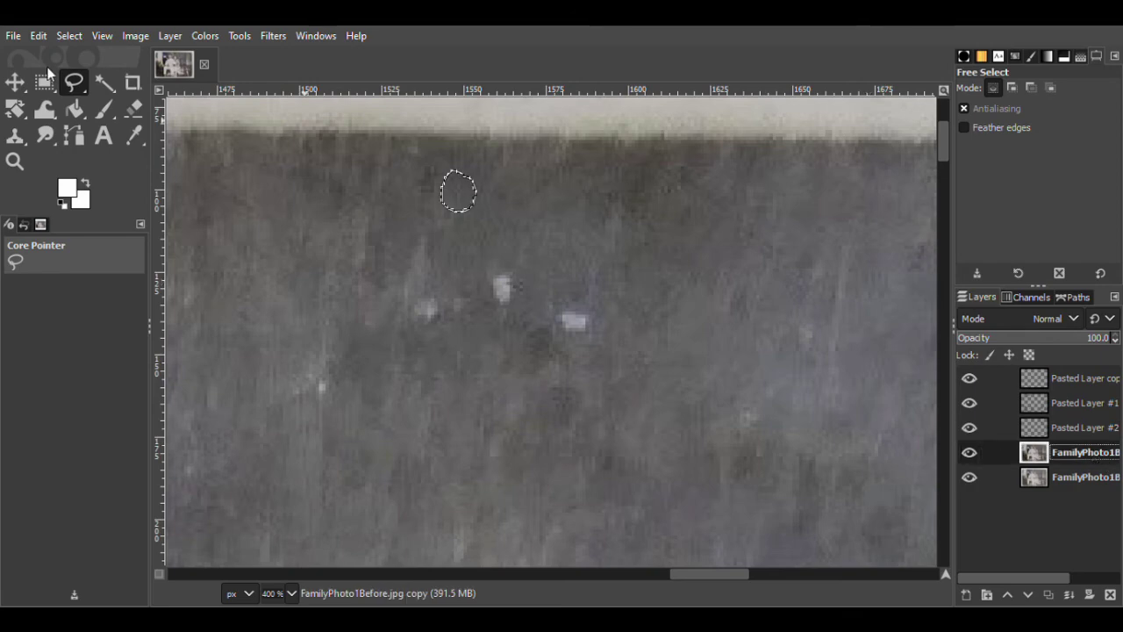
pyautogui.press('m')
pyautogui.hotkey('ctrl', 'c')
pyautogui.hotkey('ctrl', 'v')
pyautogui.click(966, 594)
pyautogui.hotkey('shift', 'ctrl', 'd')
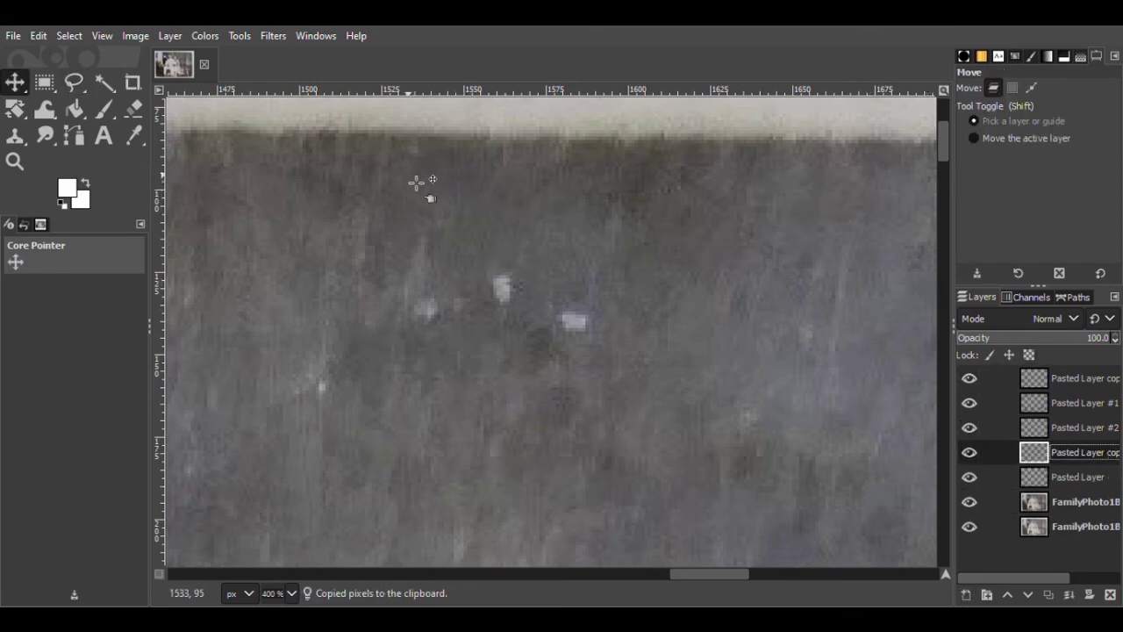
pyautogui.click(133, 108)
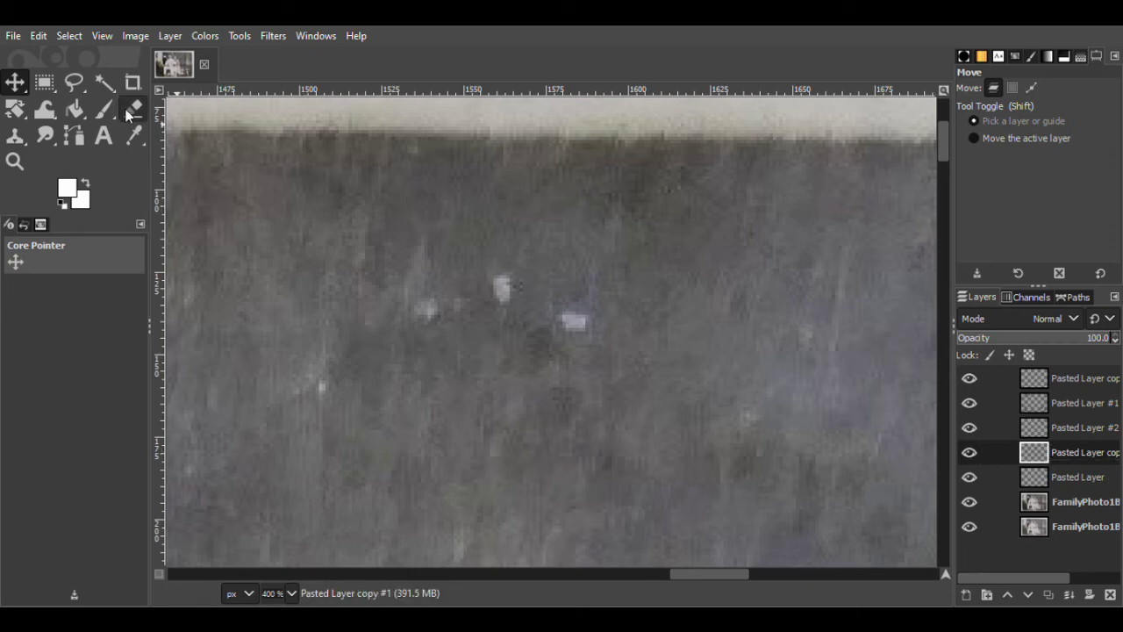
pyautogui.hotkey('ctrl', 'z')
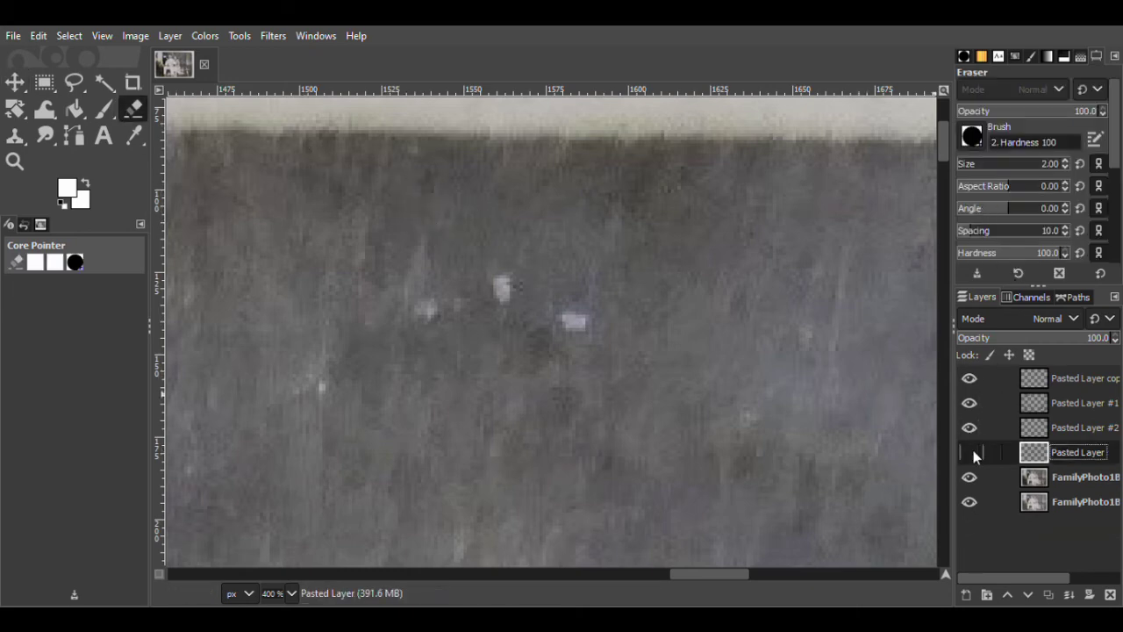
# - Copy a background patch just beside the middle bright spot from the photo layer and paste it over the spot as a new layer
pyautogui.click(73, 82)
pyautogui.moveTo(551, 272)
pyautogui.mouseDown()
pyautogui.moveTo(552, 324)
pyautogui.moveTo(553, 274)
pyautogui.mouseUp()
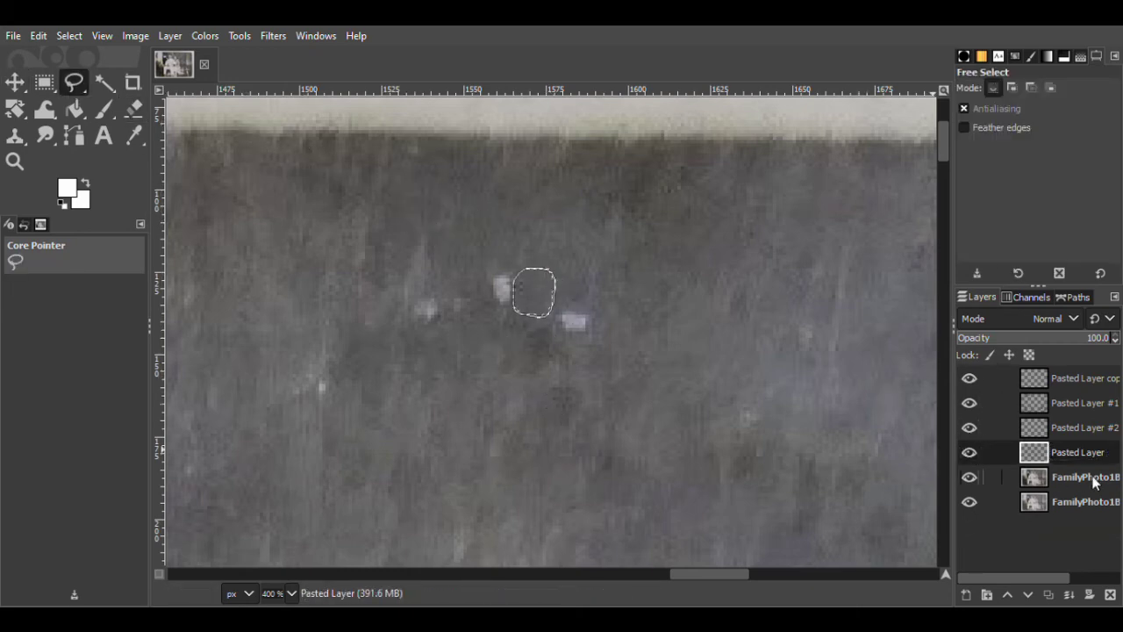
pyautogui.click(1094, 479)
pyautogui.click(15, 84)
pyautogui.rightClick(551, 300)
pyautogui.click(752, 233)
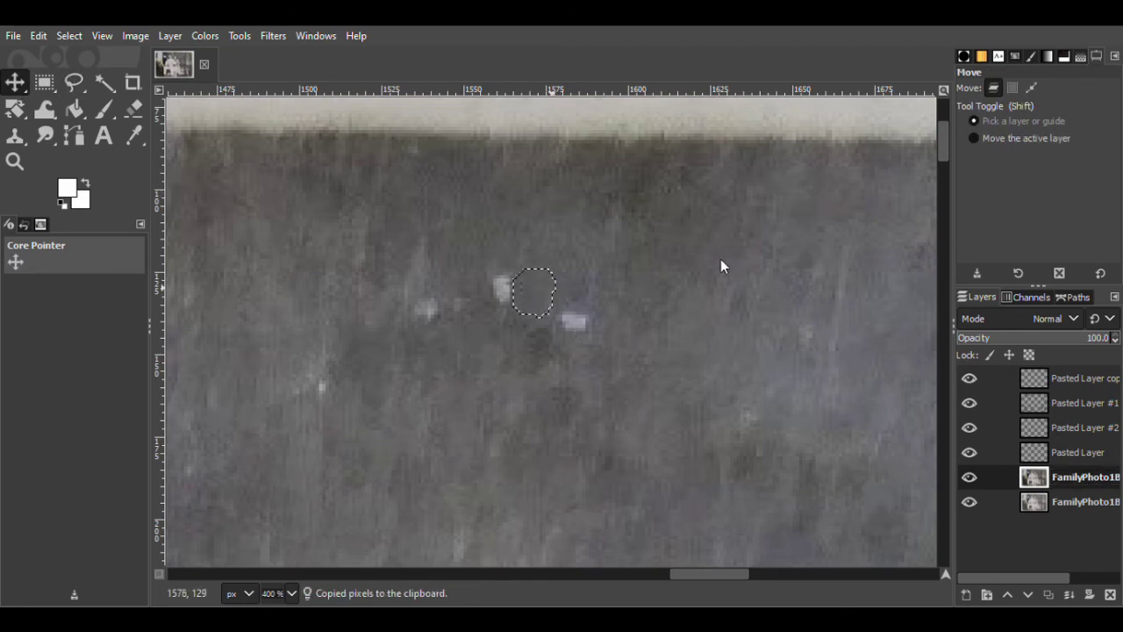
pyautogui.hotkey('ctrl', 'v')
pyautogui.click(966, 595)
pyautogui.moveTo(545, 316)
pyautogui.mouseDown()
pyautogui.moveTo(480, 292)
pyautogui.moveTo(526, 313)
pyautogui.mouseUp()
# - Add another patch copy over the middle bright spot and merge the repair patches down into Pasted Layer #3
pyautogui.hotkey('shift', 'e')
pyautogui.press('m')
pyautogui.hotkey('ctrl', 'shift', 'd')
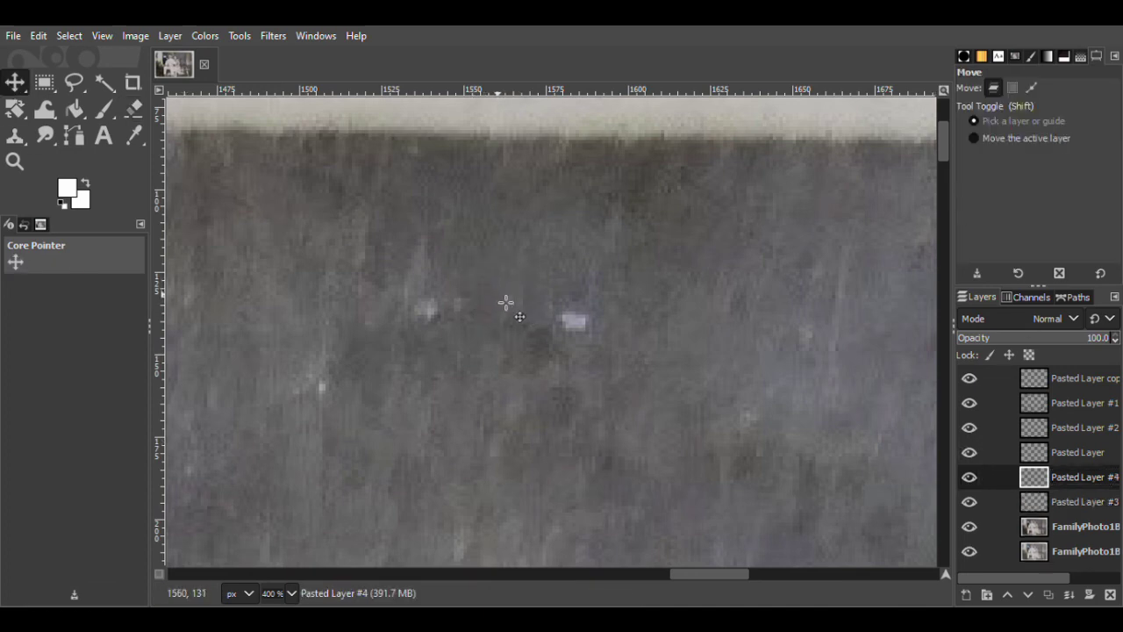
pyautogui.hotkey('ctrl', 'z')
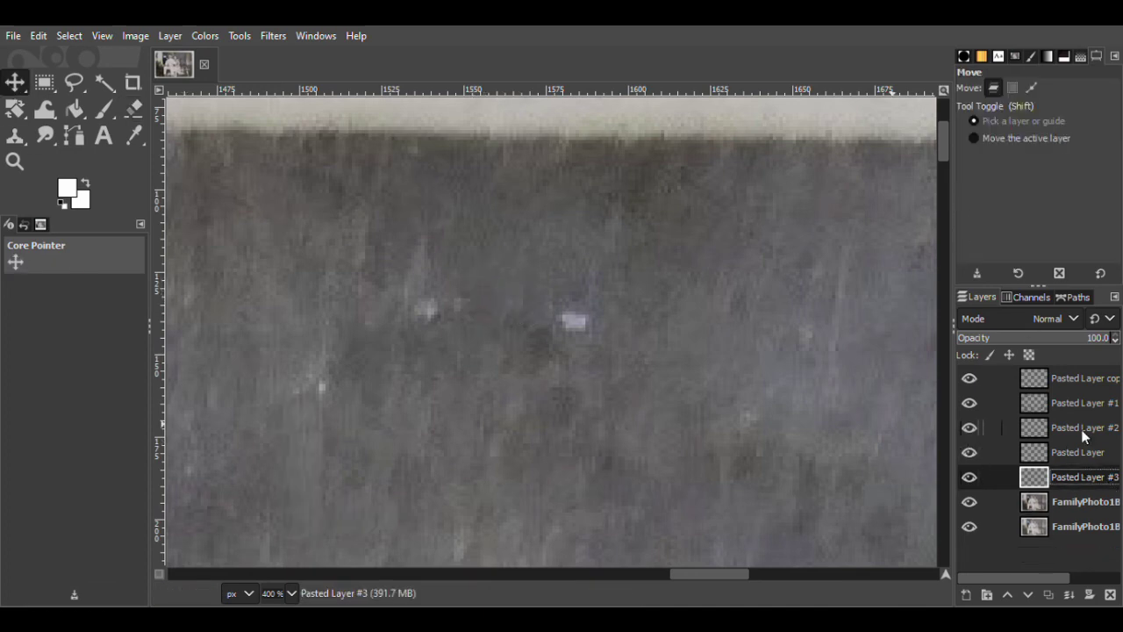
pyautogui.rightClick(1084, 433)
pyautogui.click(1028, 348)
pyautogui.rightClick(1029, 430)
pyautogui.click(971, 211)
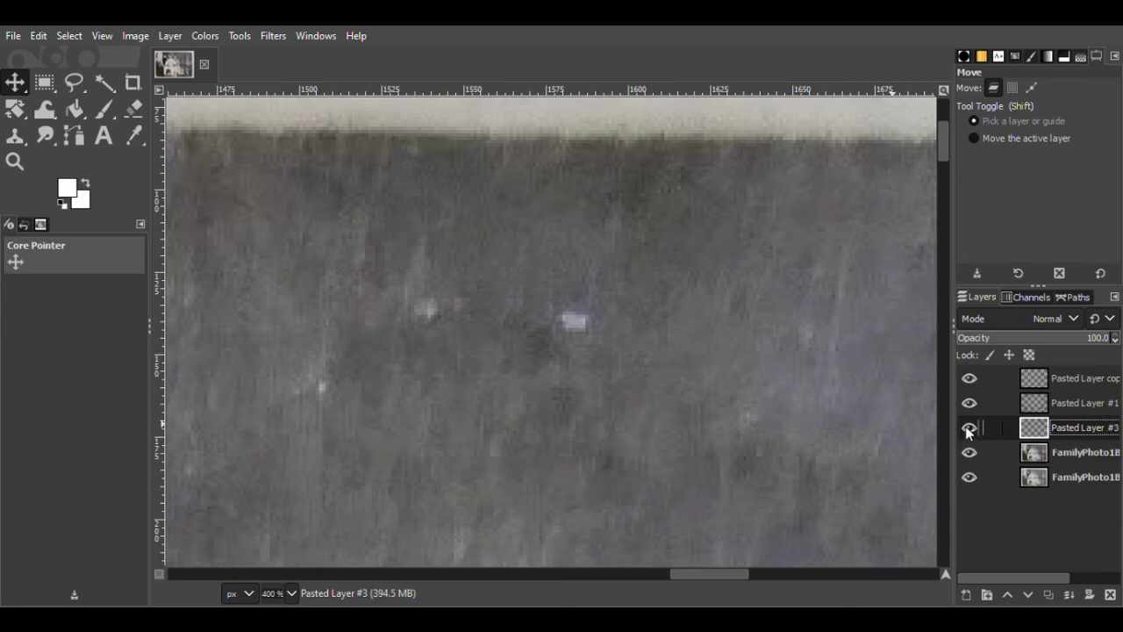
pyautogui.click(969, 428)
pyautogui.click(968, 428)
# - Copy a background patch beside the purplish-white spot, paste it over the spot as a new layer and duplicate it over the neighbouring dark smudge
pyautogui.press('f')
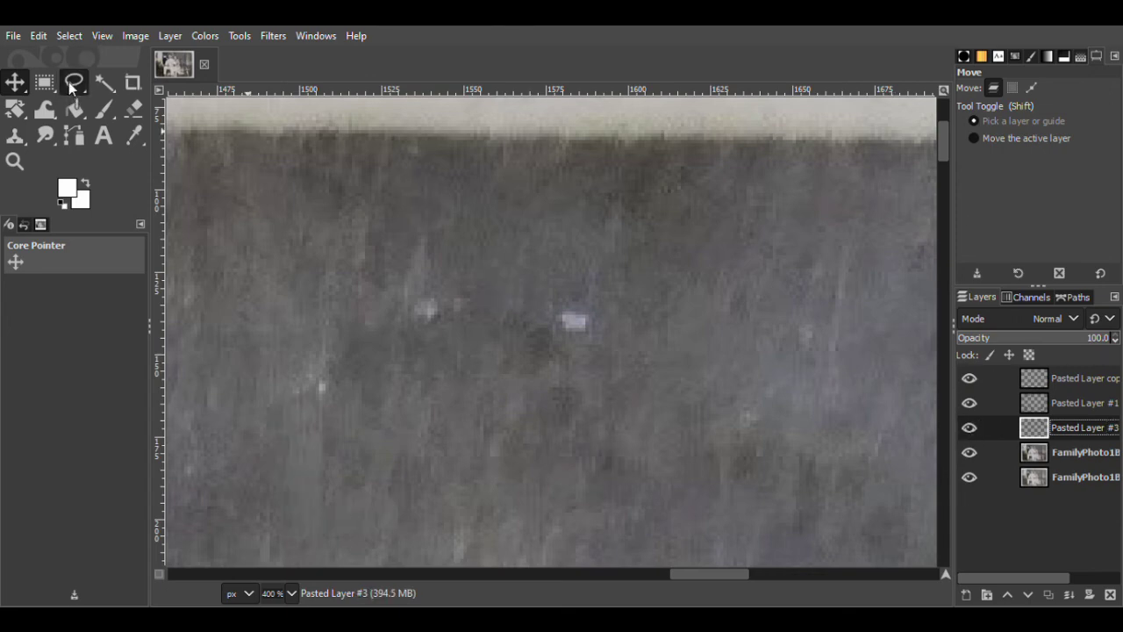
pyautogui.moveTo(649, 309)
pyautogui.mouseDown()
pyautogui.moveTo(601, 337)
pyautogui.moveTo(652, 321)
pyautogui.mouseUp()
pyautogui.press('Return')
pyautogui.press('pagedown')
pyautogui.press('m')
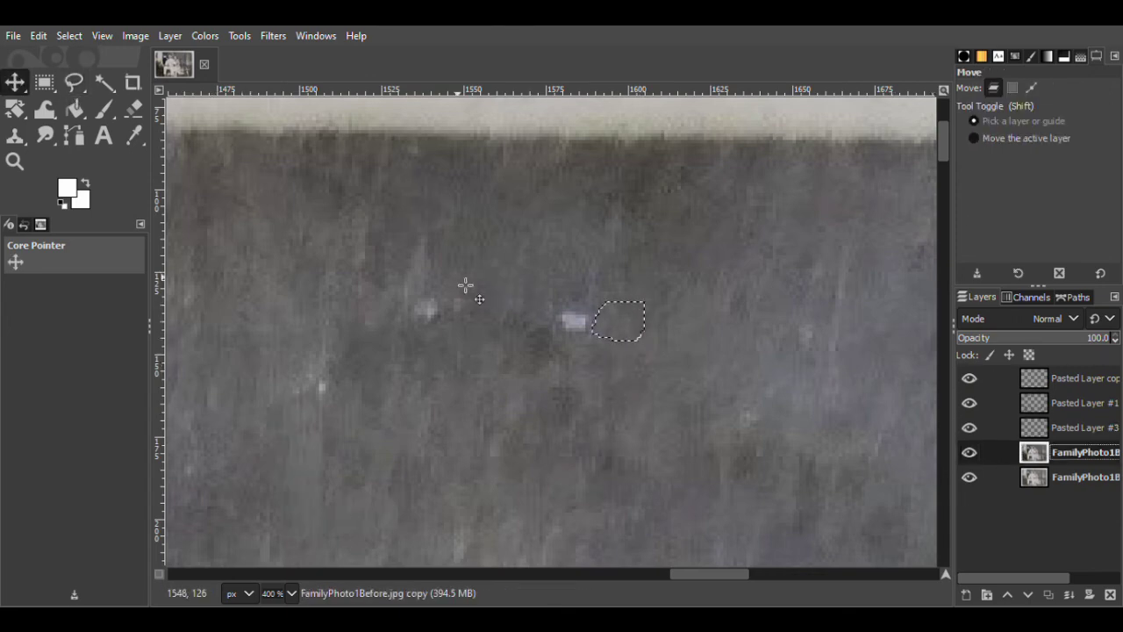
pyautogui.hotkey('ctrl', 'c')
pyautogui.hotkey('ctrl', 'v')
pyautogui.hotkey('ctrl', 'shift', 'n')
pyautogui.moveTo(627, 319); pyautogui.dragTo(549, 382)
pyautogui.click(964, 453)
pyautogui.click(963, 453)
pyautogui.hotkey('ctrl', 'shift', 'd')
pyautogui.click(972, 204)
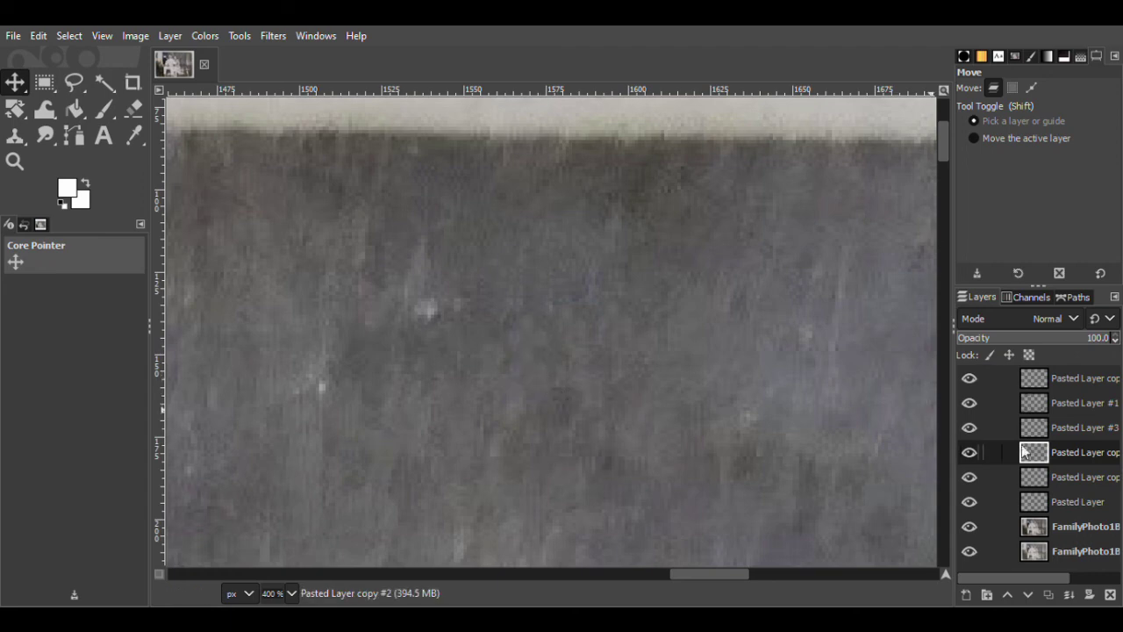
# - Merge the purplish-white spot patches and Pasted Layer #3 down into Pasted Layer
pyautogui.rightClick(1022, 449)
pyautogui.click(966, 208)
pyautogui.click(961, 217)
pyautogui.click(968, 427)
pyautogui.click(968, 427)
pyautogui.rightClick(1022, 427)
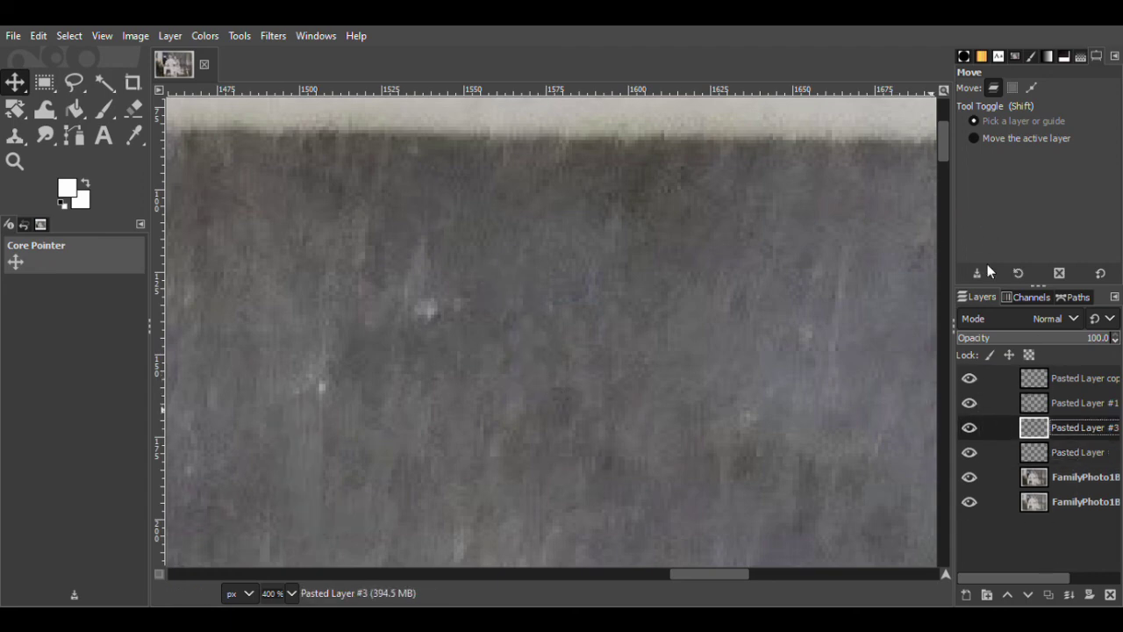
pyautogui.click(967, 215)
# - Copy a background patch below the remaining pale spot from the photo layer, paste it over the spot as a new layer and adjust its opacity
pyautogui.click(73, 83)
pyautogui.moveTo(430, 320)
pyautogui.mouseDown()
pyautogui.moveTo(413, 359)
pyautogui.moveTo(428, 322)
pyautogui.mouseUp()
pyautogui.press('Return')
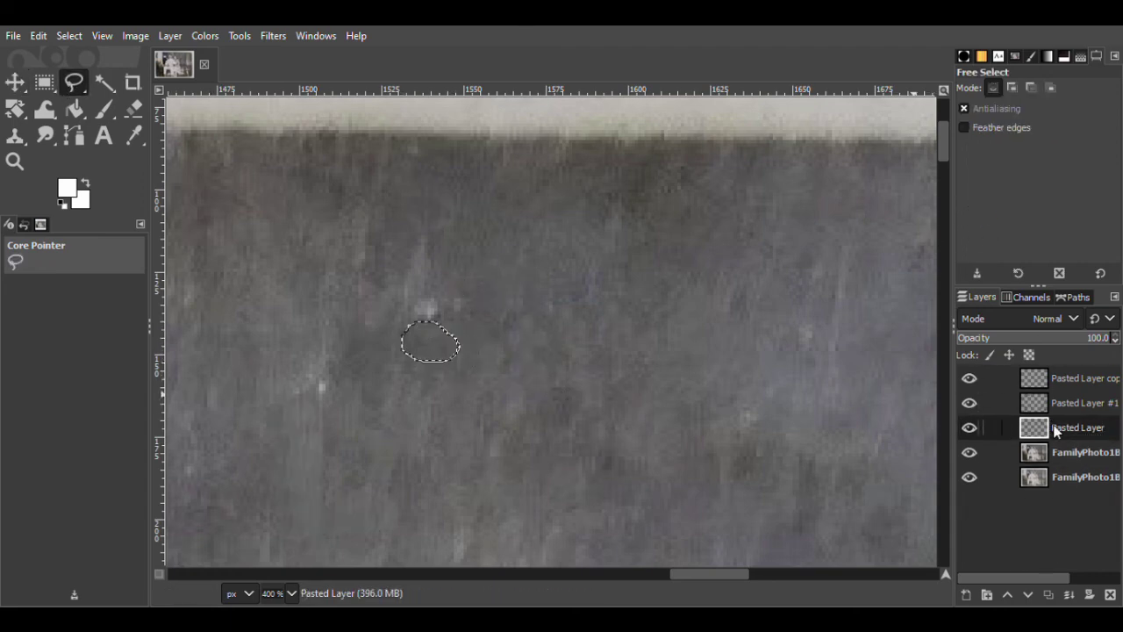
pyautogui.press('pagedown')
pyautogui.press('m')
pyautogui.hotkey('ctrl', 'c')
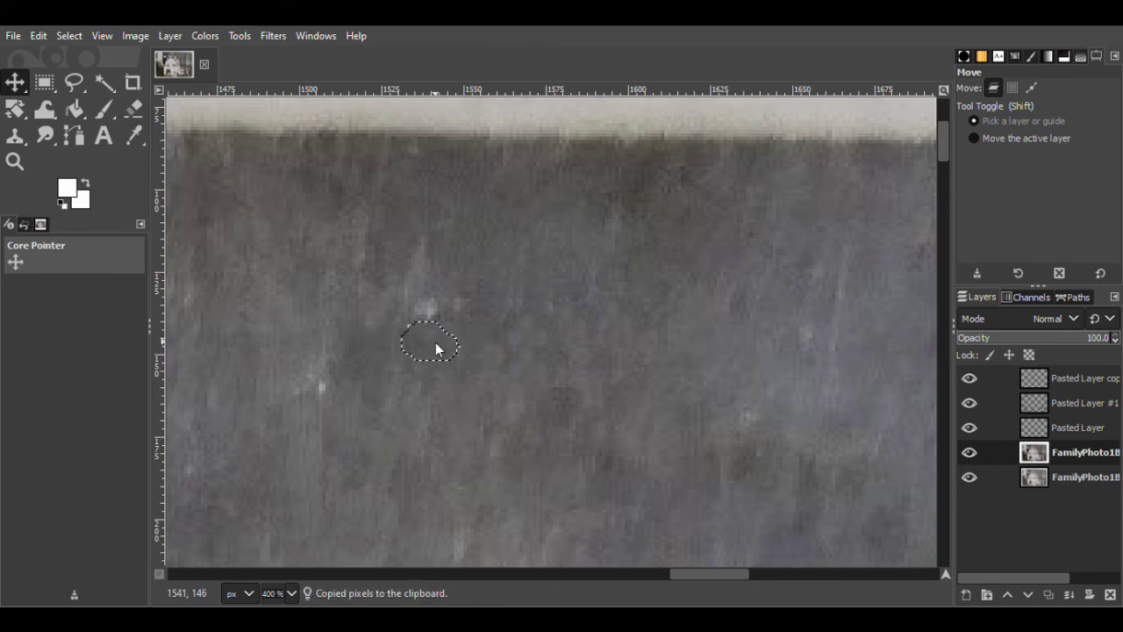
pyautogui.hotkey('ctrl', 'v')
pyautogui.click(964, 594)
pyautogui.moveTo(427, 344); pyautogui.dragTo(464, 326)
pyautogui.click(1094, 340)
# - Add further patch copies at 71.1 opacity over the pale streak above the covered spot
pyautogui.click(1081, 453)
pyautogui.hotkey('ctrl', 'shift', 'd')
pyautogui.moveTo(445, 311); pyautogui.dragTo(427, 284)
pyautogui.click(1067, 338)
pyautogui.click(1062, 452)
pyautogui.hotkey('ctrl', 'shift', 'd')
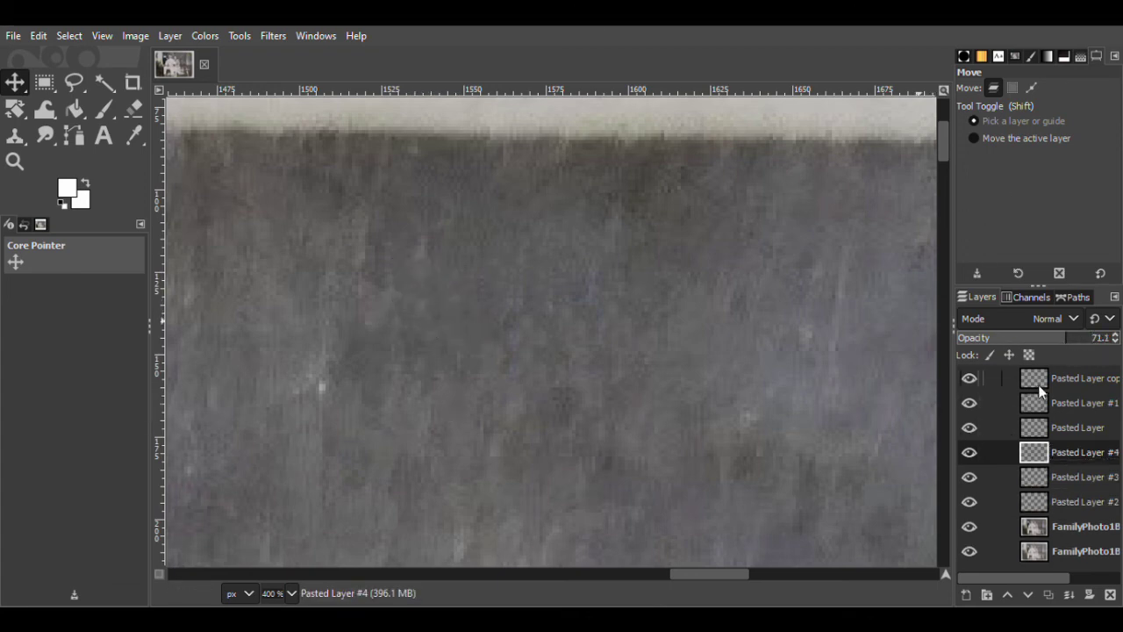
pyautogui.hotkey('ctrl', 'v')
pyautogui.hotkey('ctrl', 'shift', 'n')
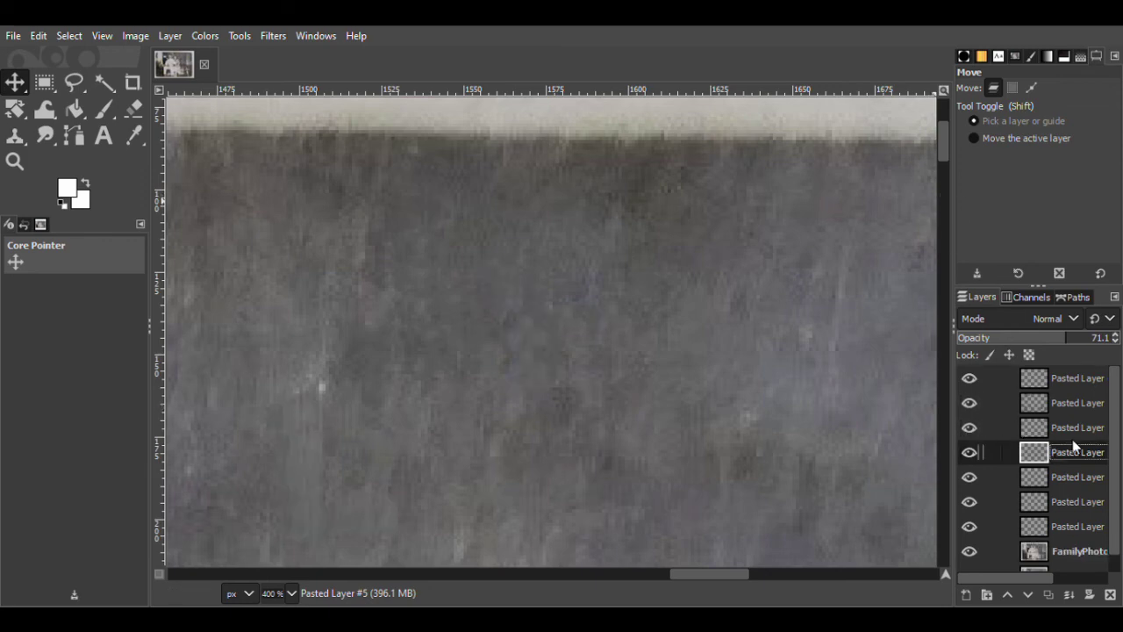
# - Merge the pale-streak patch copies and Pasted Layer #3 down into Pasted Layer #2, and save the image
pyautogui.rightClick(1059, 430)
pyautogui.click(990, 200)
pyautogui.rightClick(1060, 427)
pyautogui.click(944, 169)
pyautogui.hotkey('ctrl', 'z')
pyautogui.hotkey('ctrl', 'z')
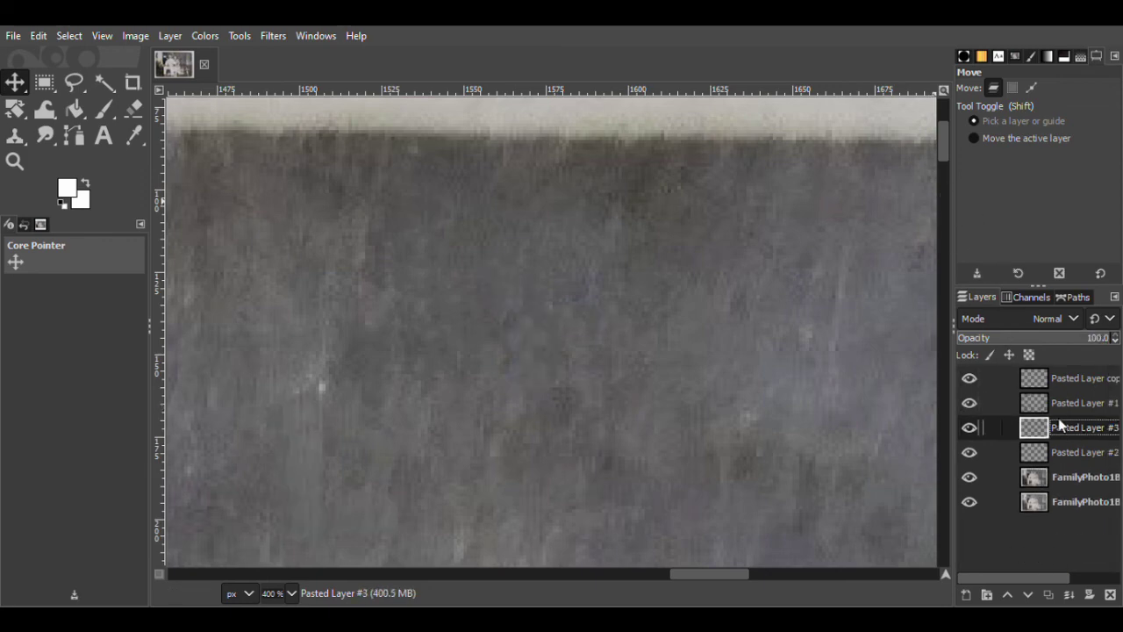
pyautogui.hotkey('ctrl', 's')
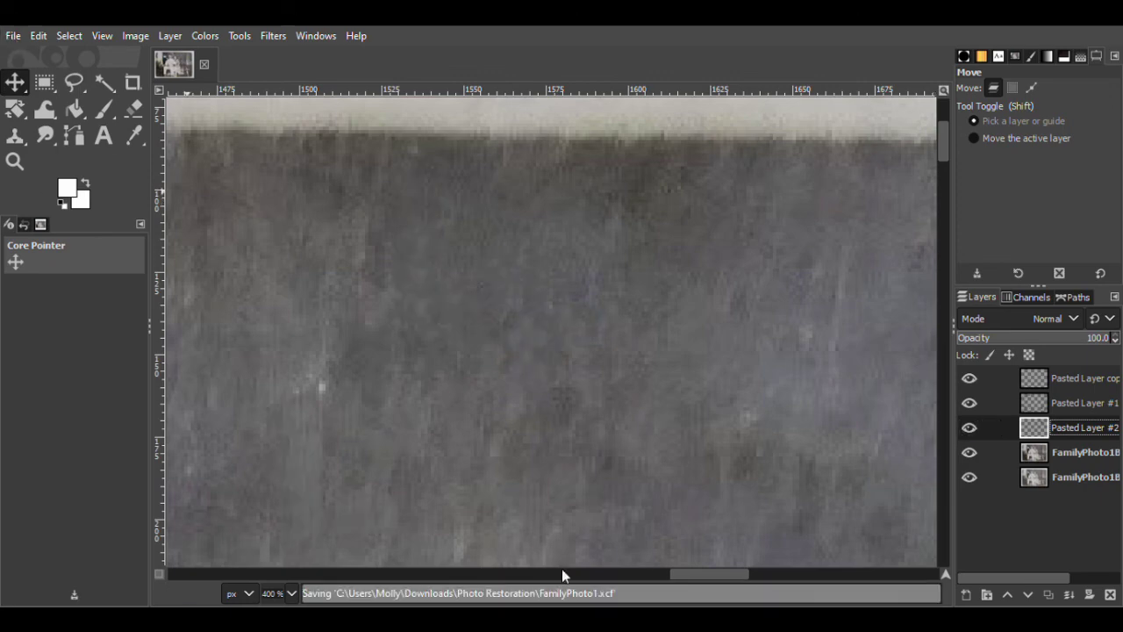
# - Copy a small background patch just below the next pale spot from the photo layer and paste it over the spot as a new layer
pyautogui.moveTo(689, 575); pyautogui.dragTo(652, 579)
pyautogui.press('f')
pyautogui.moveTo(685, 420); pyautogui.dragTo(693, 401)
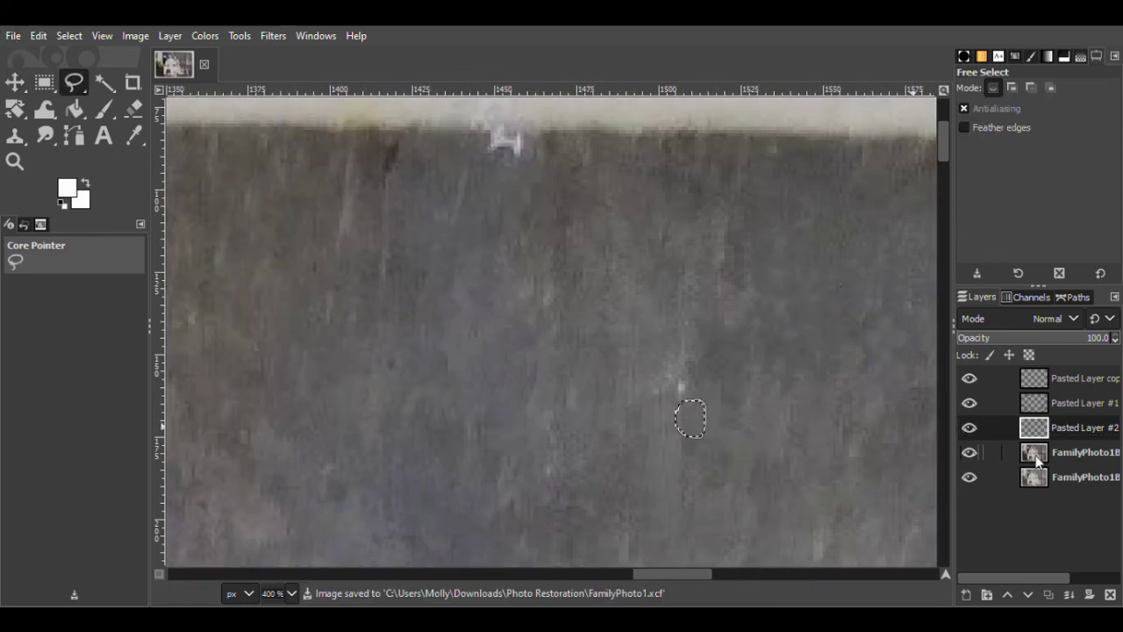
pyautogui.click(1084, 453)
pyautogui.click(15, 82)
pyautogui.rightClick(685, 419)
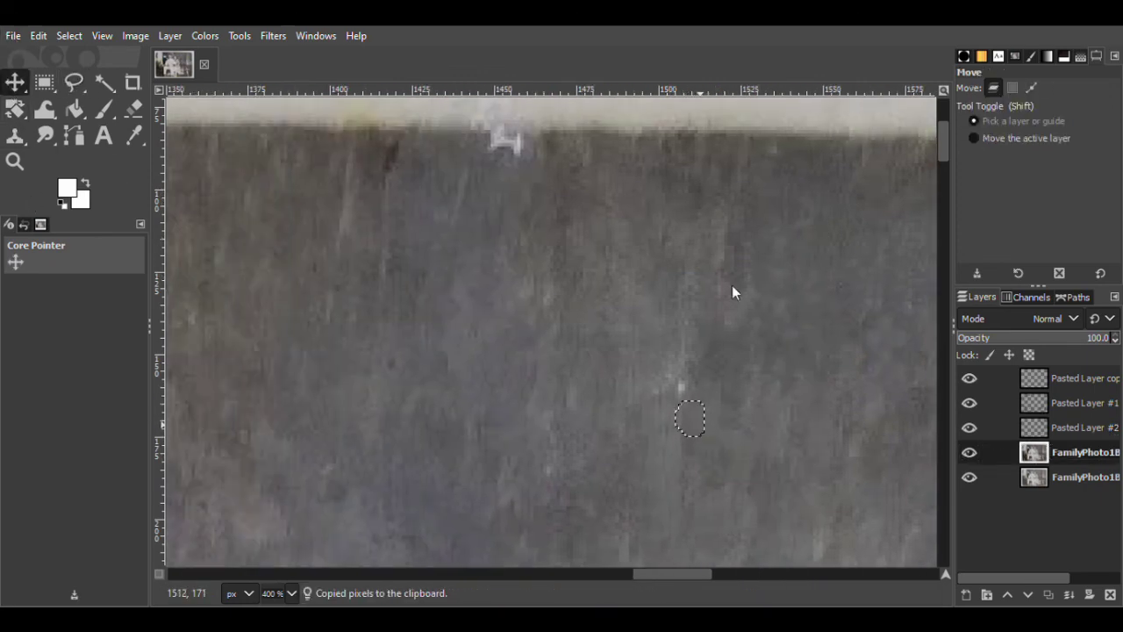
pyautogui.hotkey('ctrl', 'v')
pyautogui.click(966, 595)
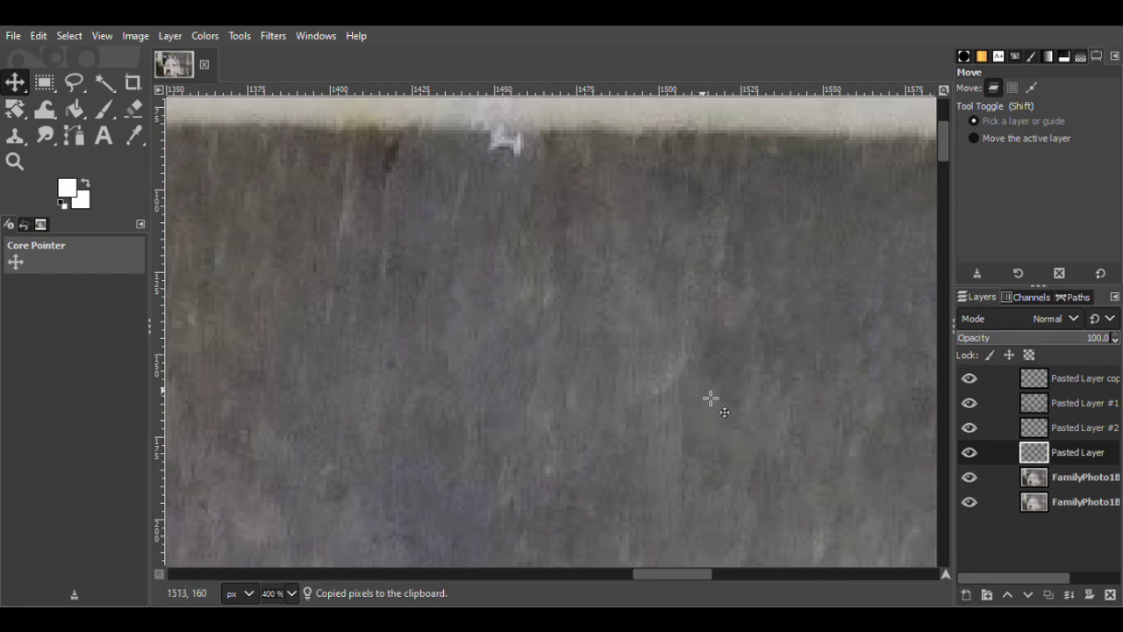
# - Merge Pasted Layer #2 down into Pasted Layer and save the image
pyautogui.click(1001, 428)
pyautogui.click(977, 192)
pyautogui.click(971, 428)
pyautogui.click(970, 427)
pyautogui.click(14, 36)
pyautogui.click(75, 121)
# - Copy a patch of the border edge beside the white mark from the photo layer and paste it over the mark as a new layer
pyautogui.click(74, 82)
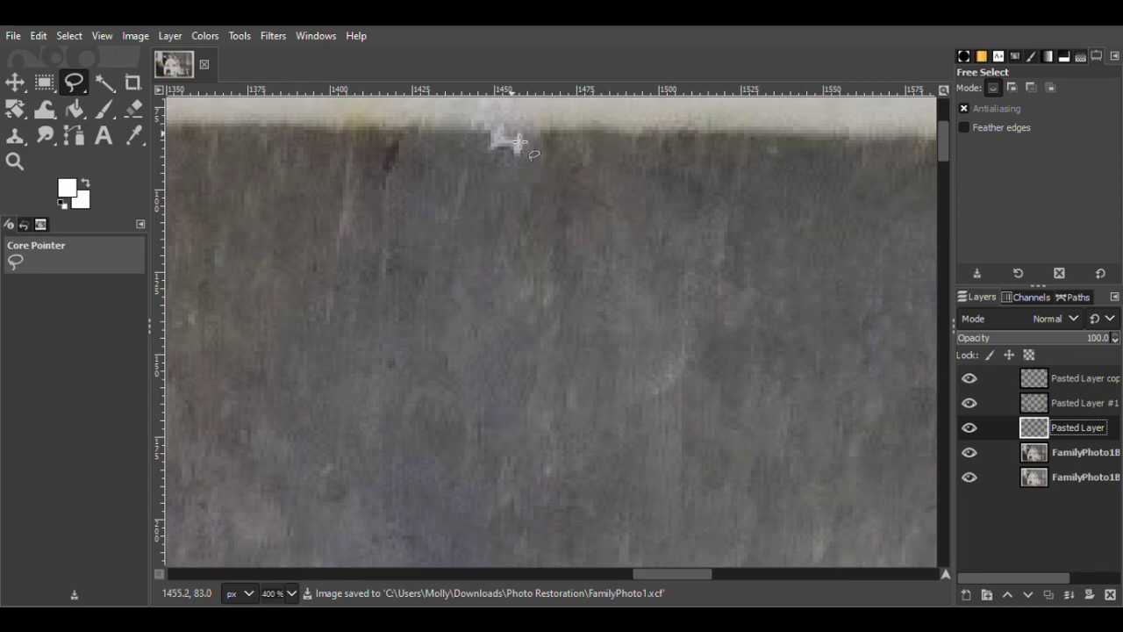
pyautogui.moveTo(446, 157)
pyautogui.mouseDown()
pyautogui.moveTo(456, 111)
pyautogui.moveTo(455, 161)
pyautogui.mouseUp()
pyautogui.press('Return')
pyautogui.click(1059, 456)
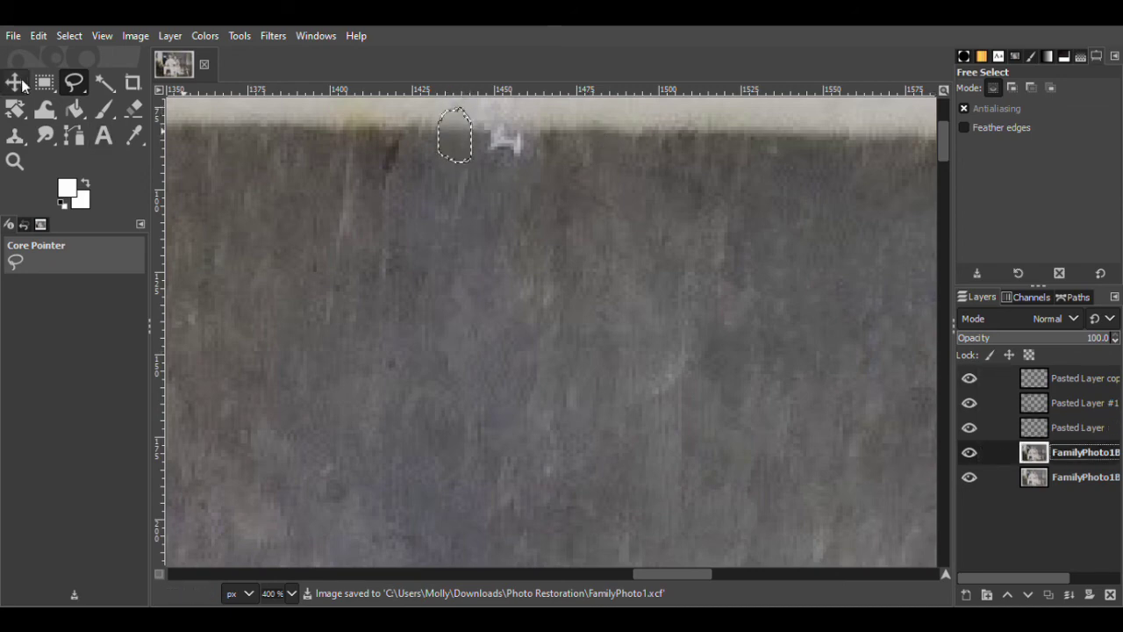
pyautogui.press('m')
pyautogui.hotkey('ctrl', 'c')
pyautogui.hotkey('ctrl', 'v')
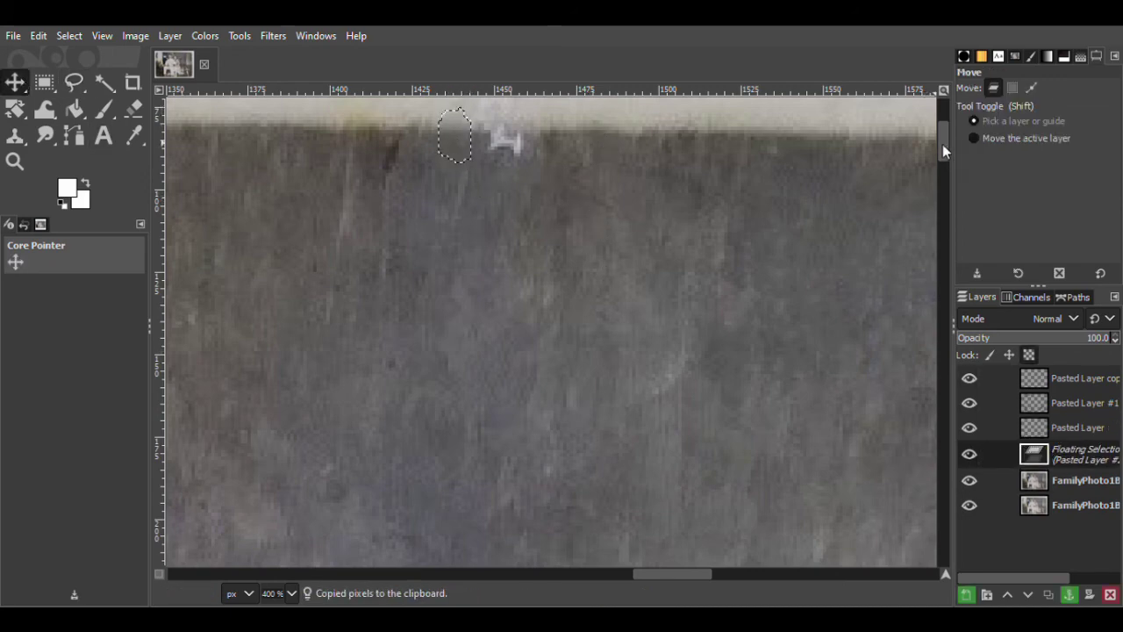
pyautogui.moveTo(943, 144); pyautogui.dragTo(943, 125)
pyautogui.click(966, 595)
pyautogui.moveTo(474, 354); pyautogui.dragTo(888, 422)
# - Add further copies of the edge patch along the border between the light frame and the dark background
pyautogui.click(1060, 452)
pyautogui.hotkey('ctrl', 'v')
pyautogui.click(966, 595)
pyautogui.hotkey('ctrl', 'v')
pyautogui.hotkey('ctrl', 'v')
pyautogui.hotkey('ctrl', 'v')
# - Merge the edge patch copies and Pasted Layer down into Pasted Layer #2, and save the image
pyautogui.rightClick(1050, 445)
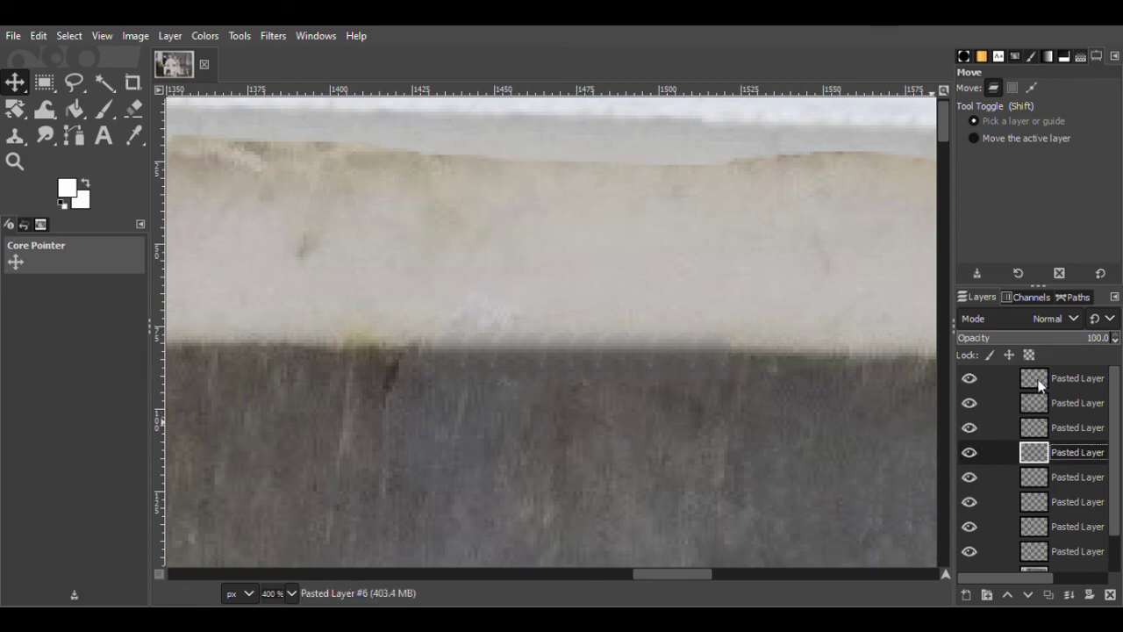
pyautogui.click(950, 200)
pyautogui.rightClick(1060, 439)
pyautogui.click(950, 200)
pyautogui.hotkey('ctrl', 'z')
pyautogui.hotkey('ctrl', 'z')
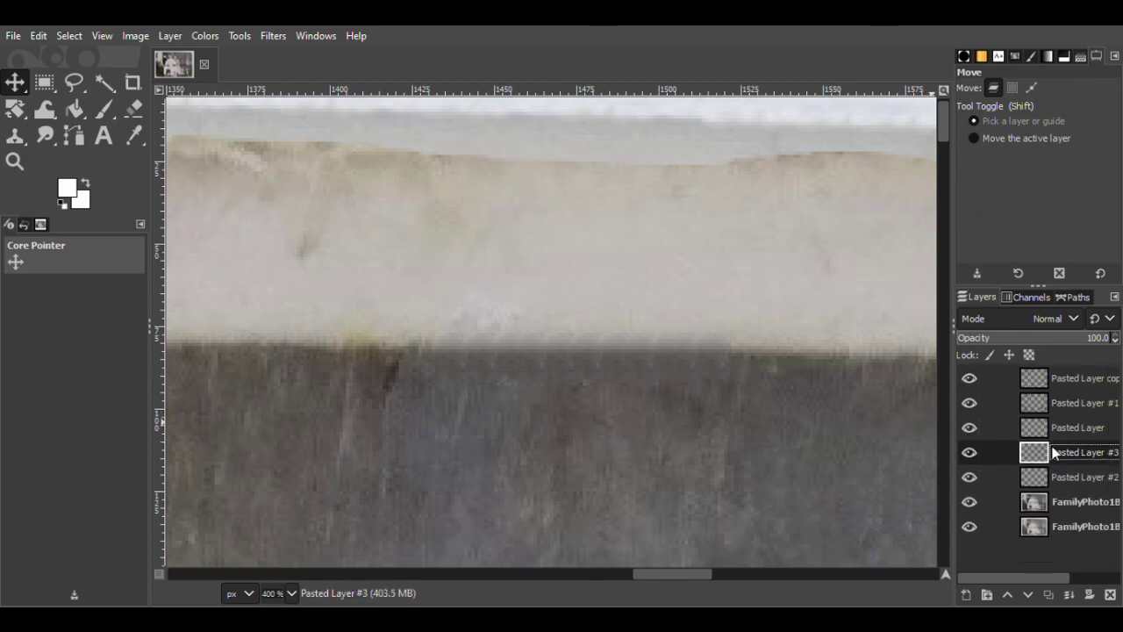
pyautogui.hotkey('ctrl', 'z')
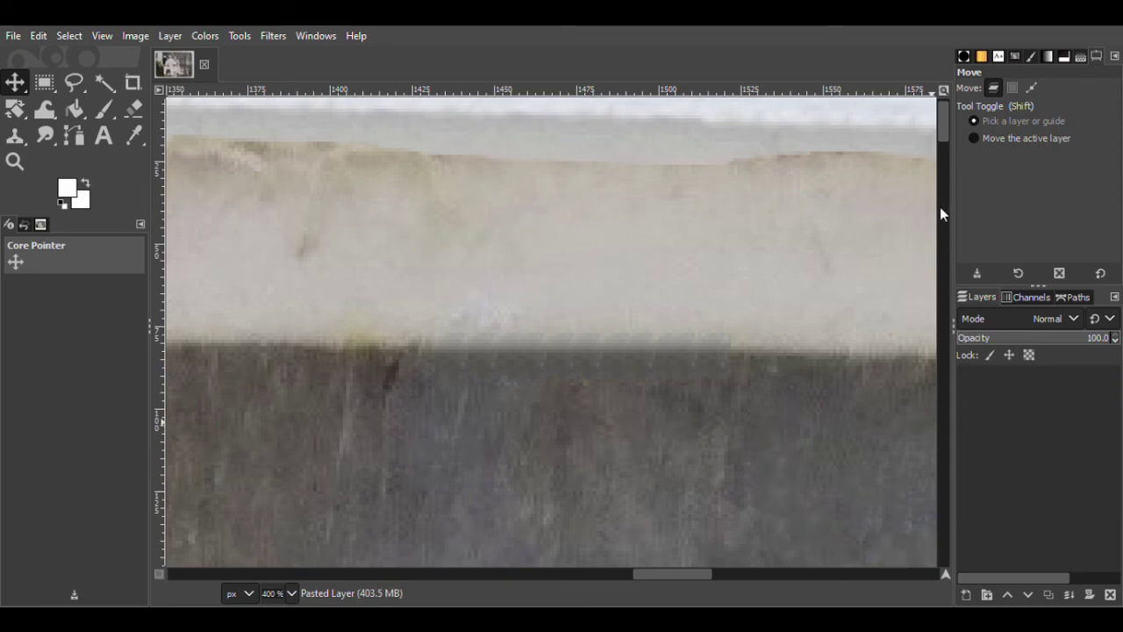
pyautogui.click(38, 182)
pyautogui.click(13, 168)
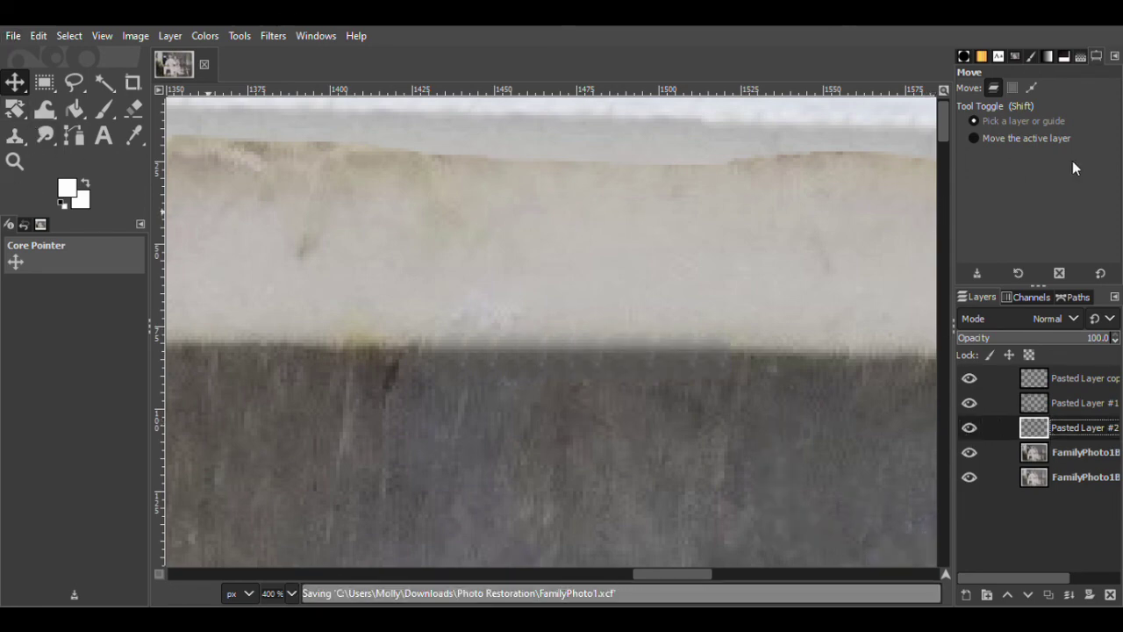
# - Compare the repaired photo edge with the Pasted Layer #2 patches hidden and shown
pyautogui.click(1001, 135)
pyautogui.click(676, 343)
pyautogui.click(676, 343)
pyautogui.click(675, 343)
pyautogui.click(969, 433)
pyautogui.click(969, 433)
# - Copy a background patch beside the dark stain under the yellow edge spot from the photo layer and paste it over the stain as a new layer
pyautogui.click(1004, 121)
pyautogui.click(562, 348)
pyautogui.click(562, 348)
pyautogui.click(562, 349)
pyautogui.click(562, 349)
pyautogui.click(75, 85)
pyautogui.click(968, 454)
pyautogui.click(968, 454)
pyautogui.moveTo(616, 326)
pyautogui.mouseDown()
pyautogui.moveTo(607, 410)
pyautogui.moveTo(616, 327)
pyautogui.mouseUp()
pyautogui.click(990, 452)
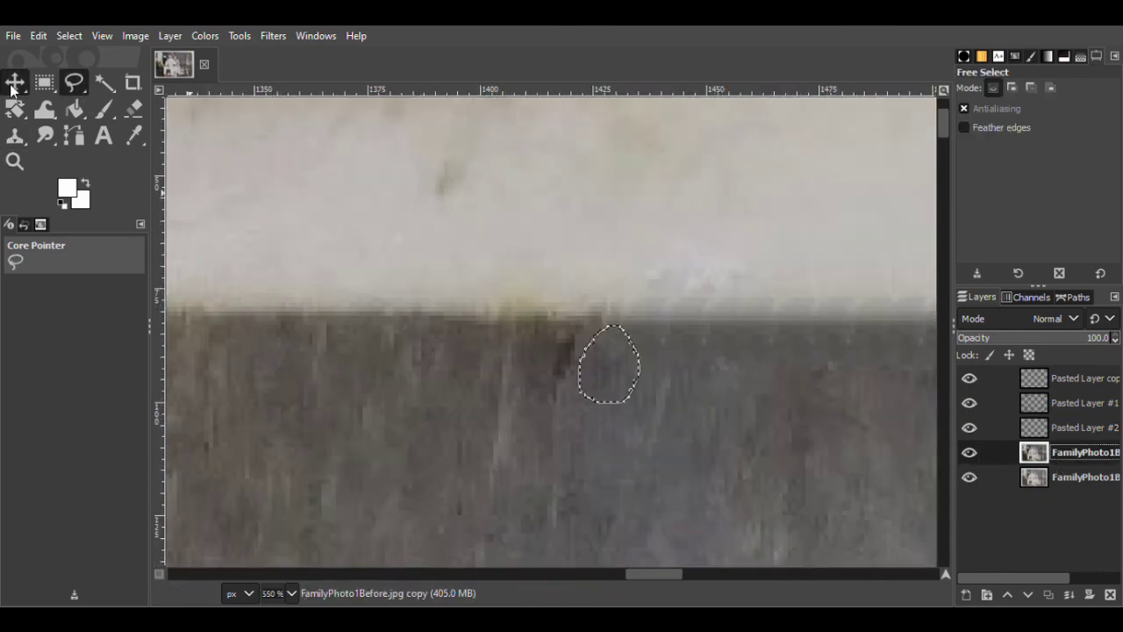
pyautogui.press('m')
pyautogui.hotkey('ctrl', 'c')
pyautogui.hotkey('ctrl', 'v')
pyautogui.click(966, 594)
pyautogui.moveTo(621, 371); pyautogui.dragTo(525, 517)
# - Duplicate the background patch over the remaining dark stain and pale streaks, adjusting the opacity
pyautogui.click(1011, 450)
pyautogui.hotkey('ctrl', 'shift', 'd')
pyautogui.click(1072, 338)
pyautogui.hotkey('shift', 'ctrl', 'd')
pyautogui.hotkey('shift', 'ctrl', 'd')
# - Merge the dark-stain patch copies and Pasted Layer #2 down into Pasted Layer
pyautogui.click(966, 187)
pyautogui.rightClick(1084, 446)
pyautogui.click(993, 201)
pyautogui.rightClick(1063, 430)
pyautogui.click(955, 215)
pyautogui.rightClick(1071, 446)
pyautogui.click(967, 230)
pyautogui.rightClick(1073, 451)
pyautogui.click(967, 234)
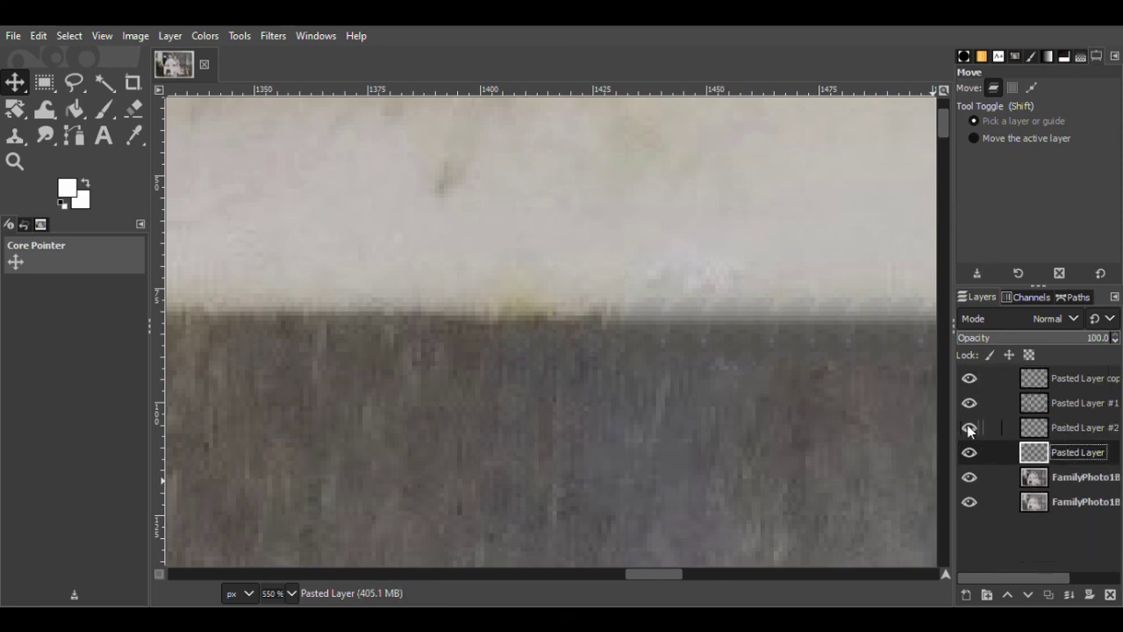
pyautogui.rightClick(1058, 430)
pyautogui.click(954, 215)
# - Hide Pasted Layer and Pasted Layer #1 to inspect the original damage around the photo's upper-right corner
pyautogui.click(15, 162)
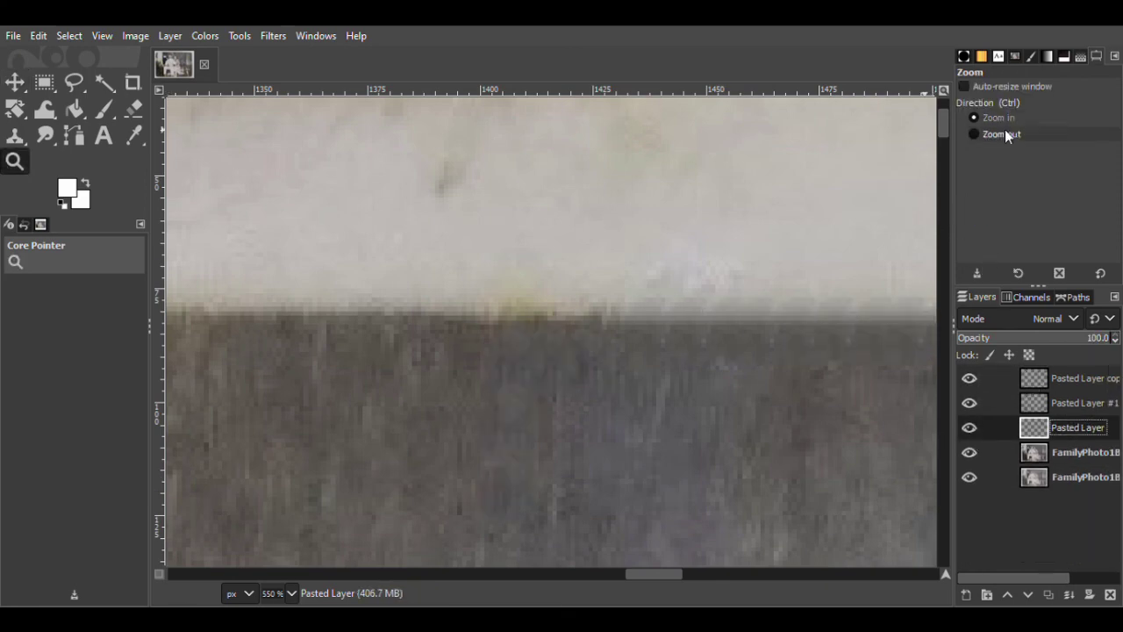
pyautogui.click(974, 135)
pyautogui.click(714, 354)
pyautogui.click(714, 354)
pyautogui.click(715, 354)
pyautogui.click(714, 354)
pyautogui.click(713, 354)
pyautogui.moveTo(744, 575); pyautogui.dragTo(934, 570)
pyautogui.click(969, 427)
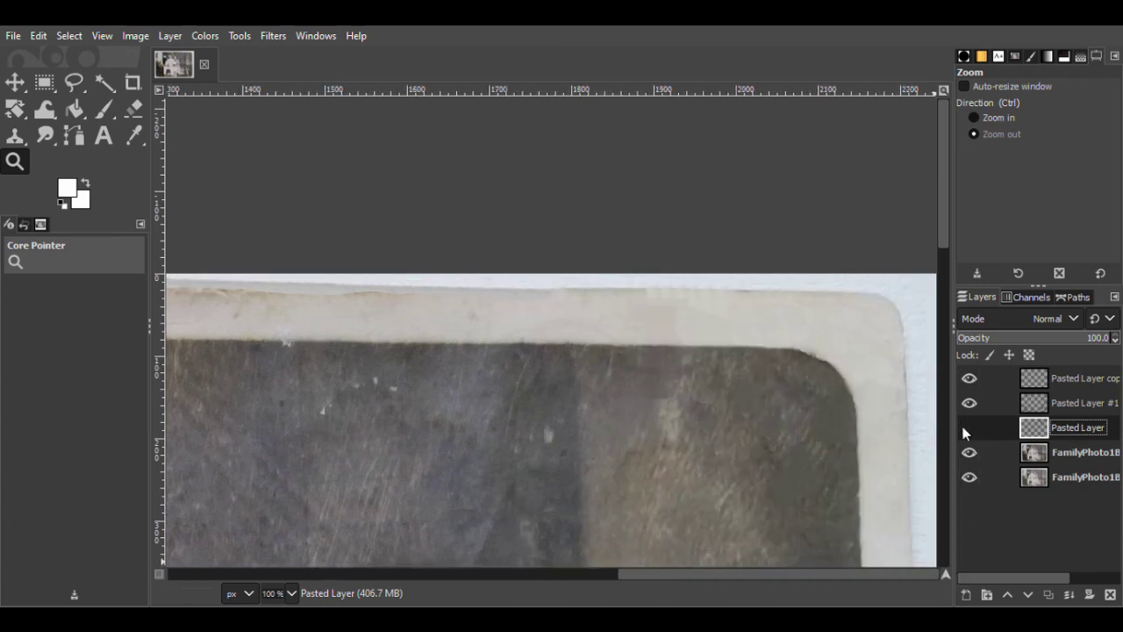
pyautogui.click(969, 380)
pyautogui.click(969, 380)
pyautogui.click(970, 409)
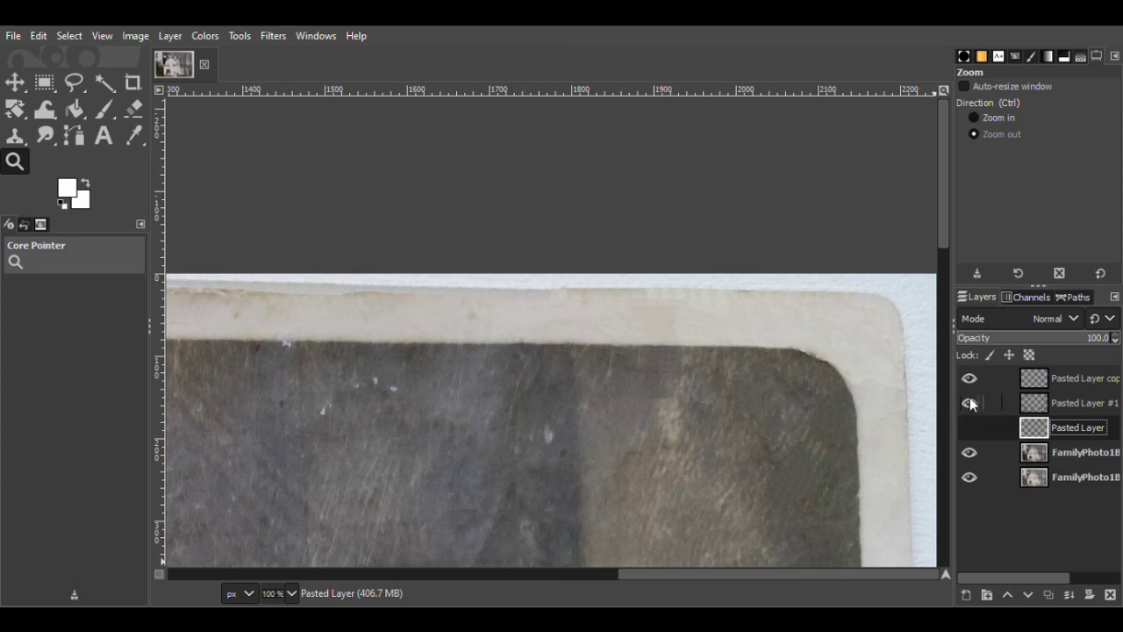
# - Examine the damaged upper-right corner up close and show the patch layers again for comparison
pyautogui.click(998, 117)
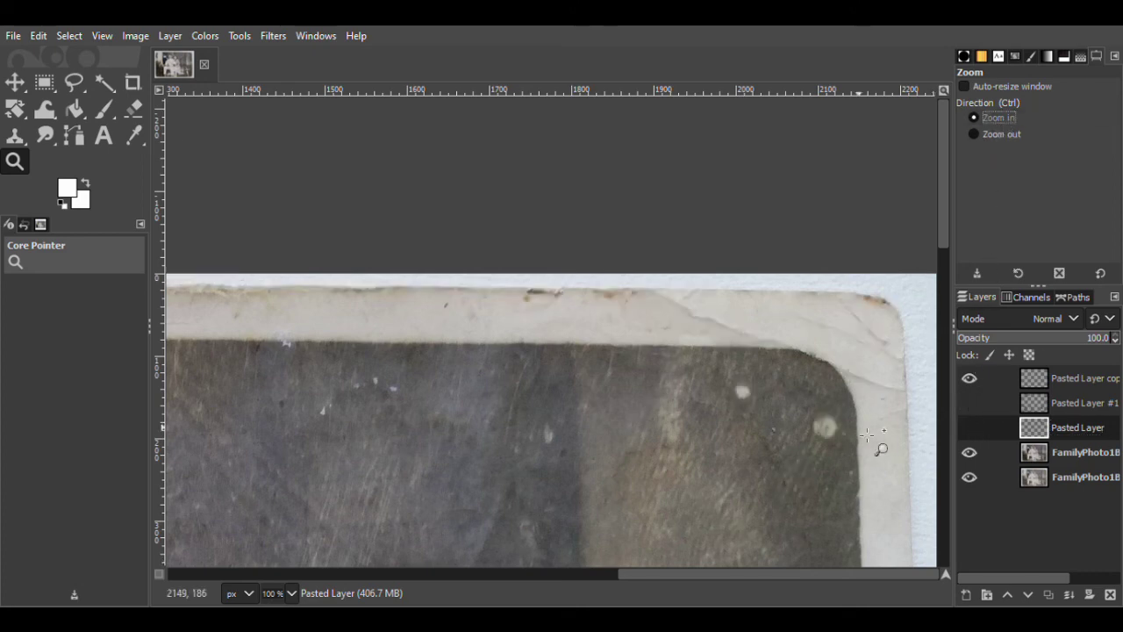
pyautogui.click(885, 483)
pyautogui.moveTo(732, 574); pyautogui.dragTo(755, 574)
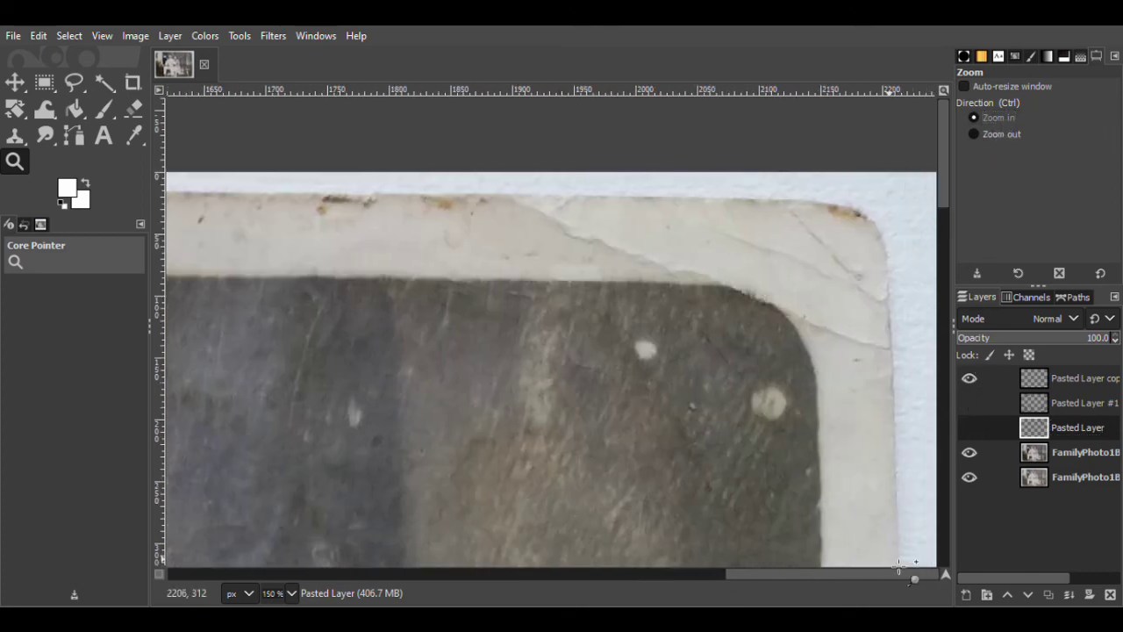
pyautogui.scroll(-2, 942, 131)
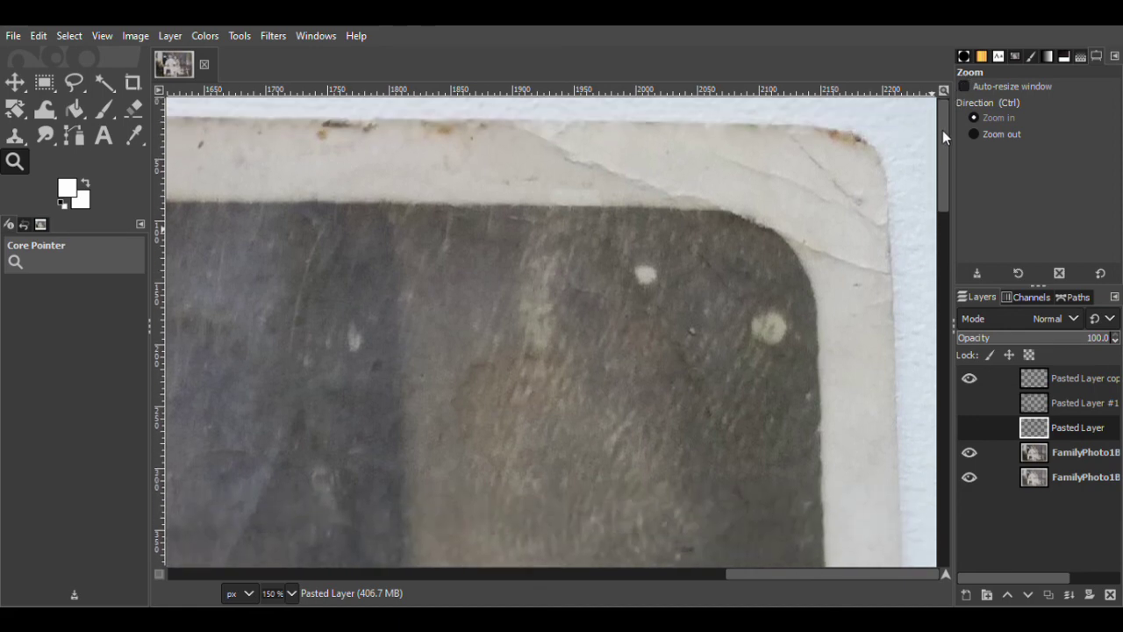
pyautogui.click(969, 427)
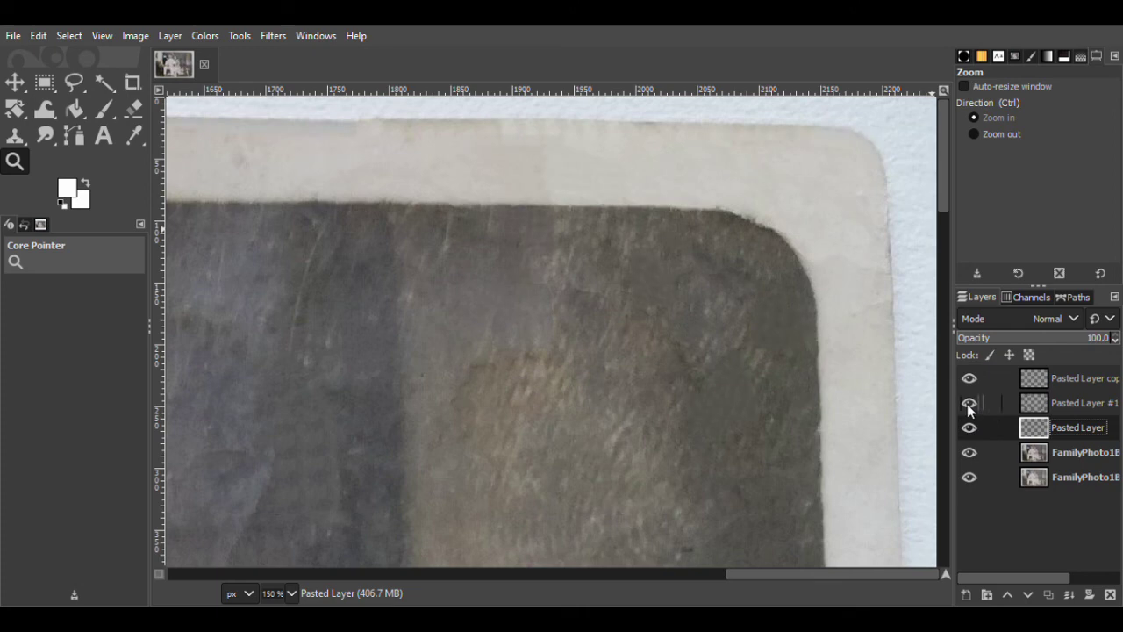
# - Compare the whole photo before and after the repairs by hiding the pasted patch layers and showing them again
pyautogui.click(1016, 134)
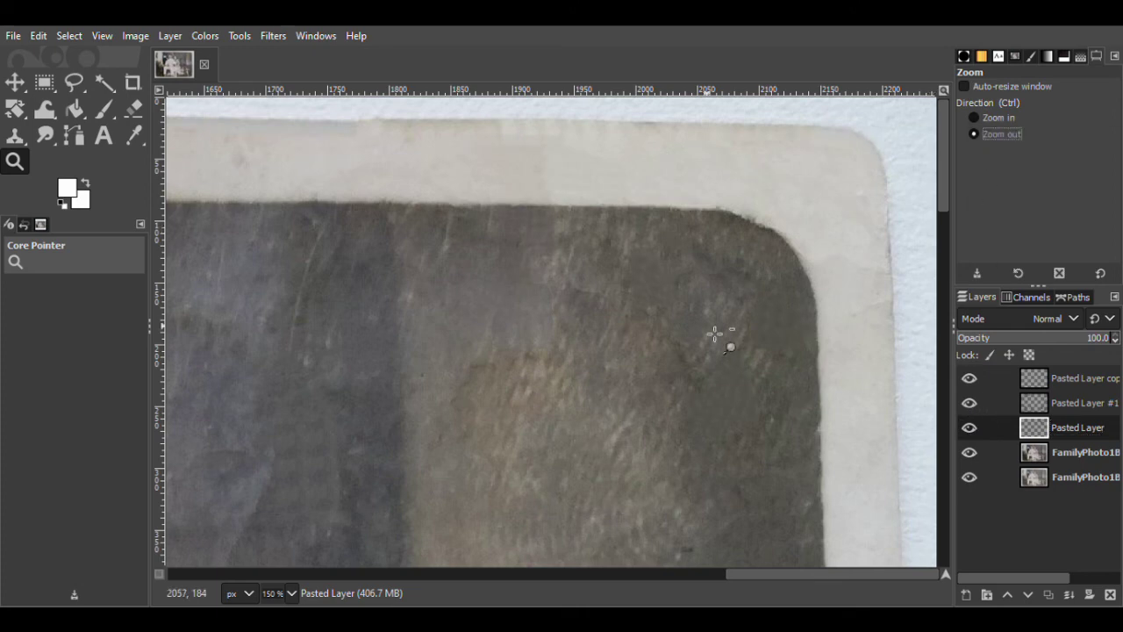
pyautogui.click(714, 333)
pyautogui.click(714, 333)
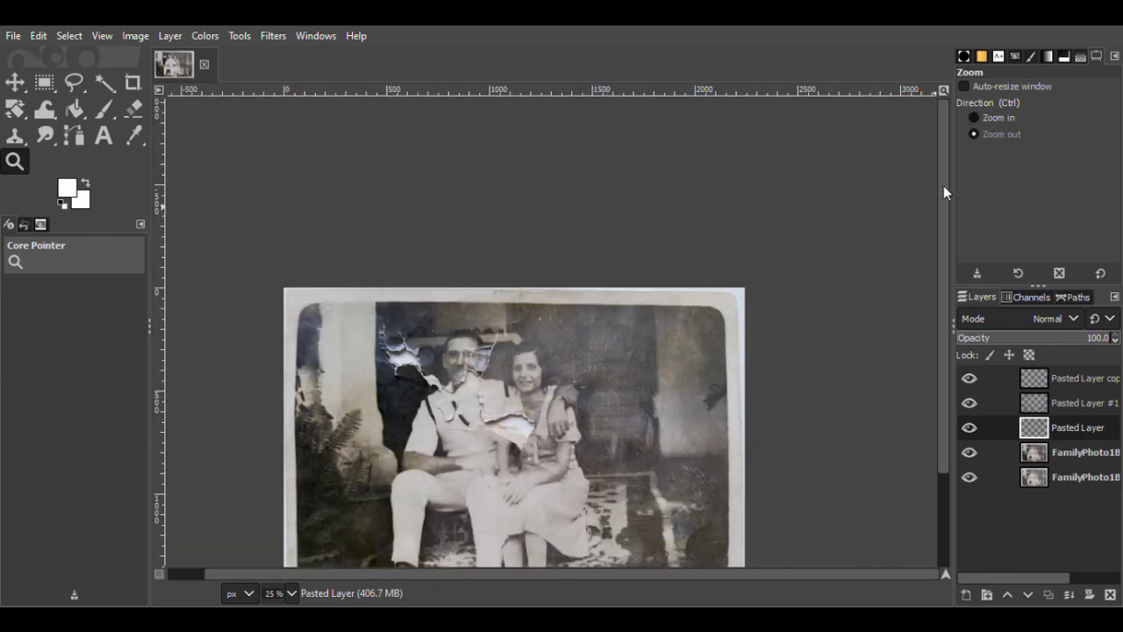
pyautogui.click(997, 120)
pyautogui.click(576, 421)
pyautogui.moveTo(947, 371); pyautogui.dragTo(946, 491)
pyautogui.moveTo(867, 573); pyautogui.dragTo(772, 585)
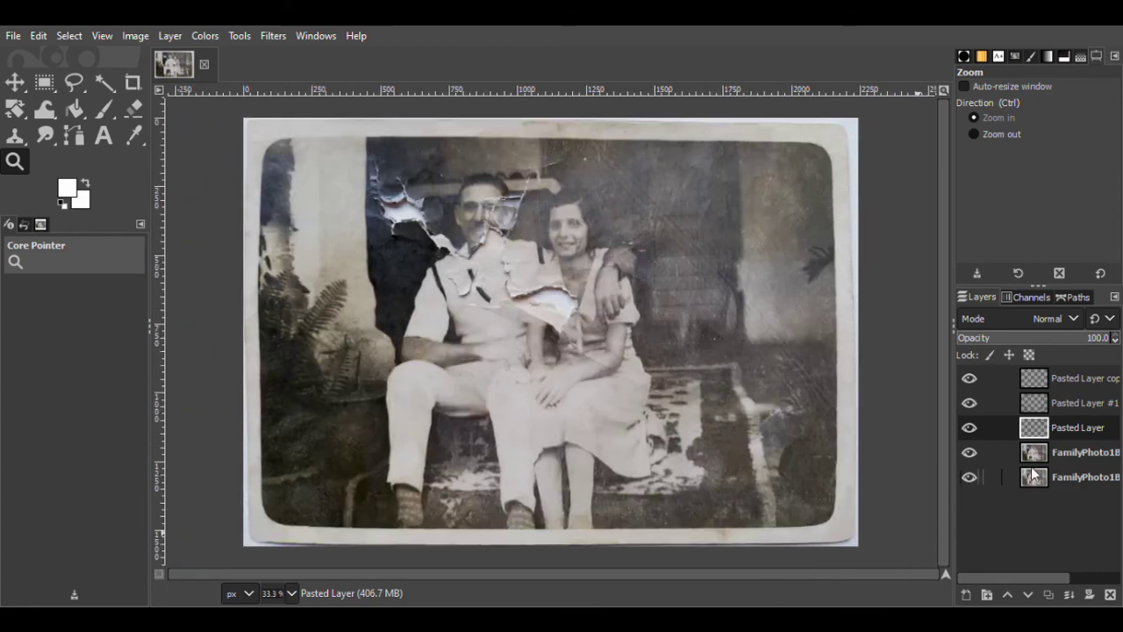
pyautogui.click(969, 428)
pyautogui.click(967, 404)
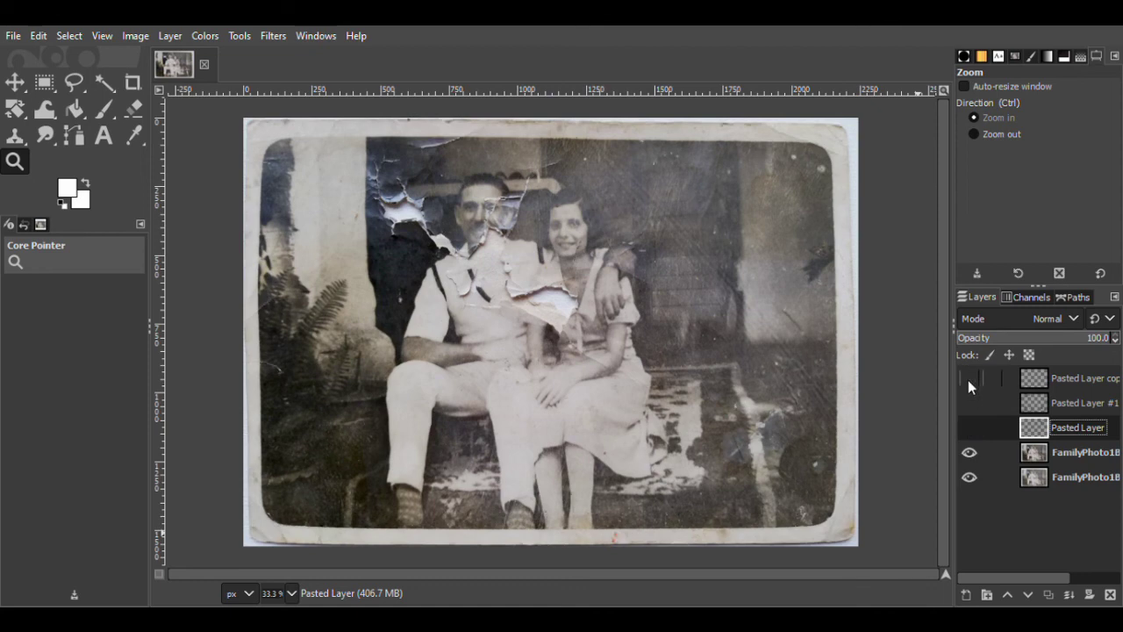
pyautogui.click(970, 407)
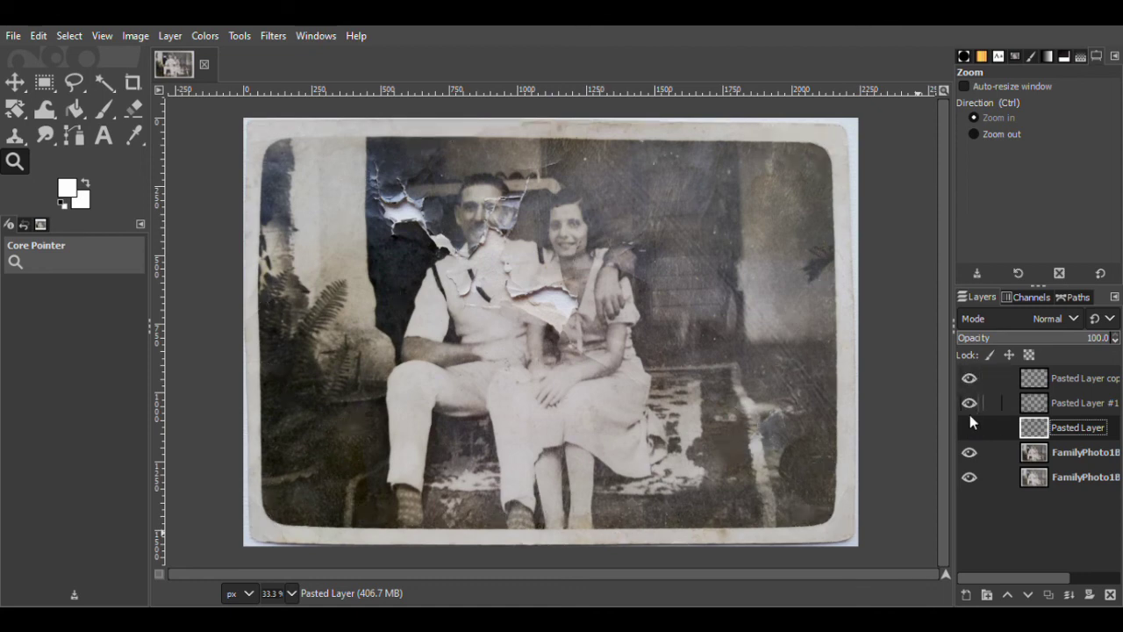
pyautogui.click(970, 428)
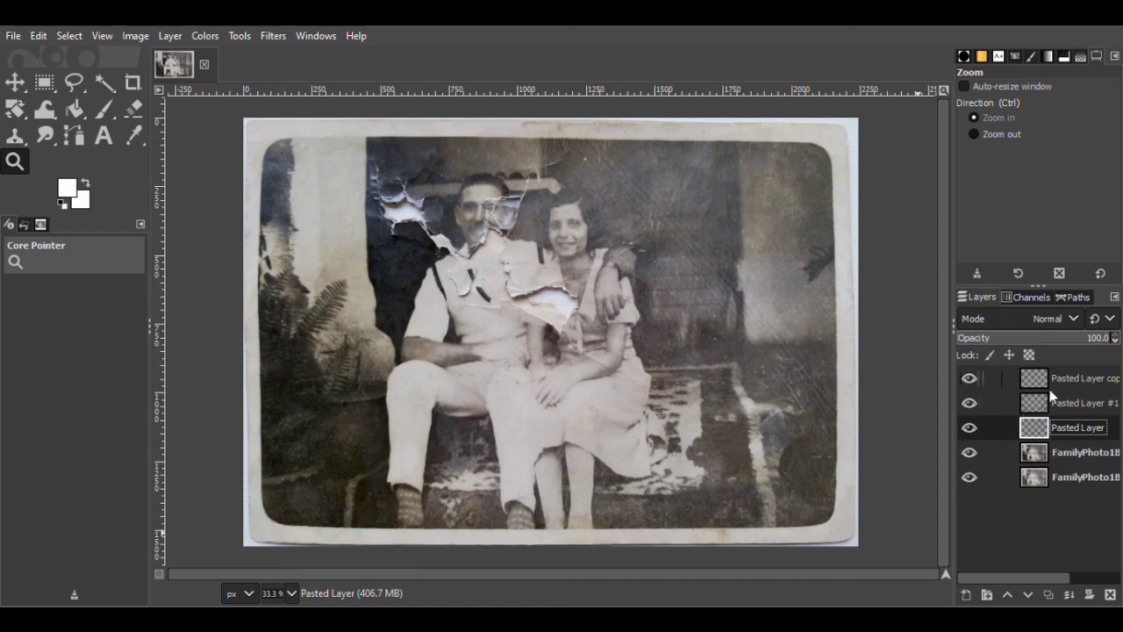